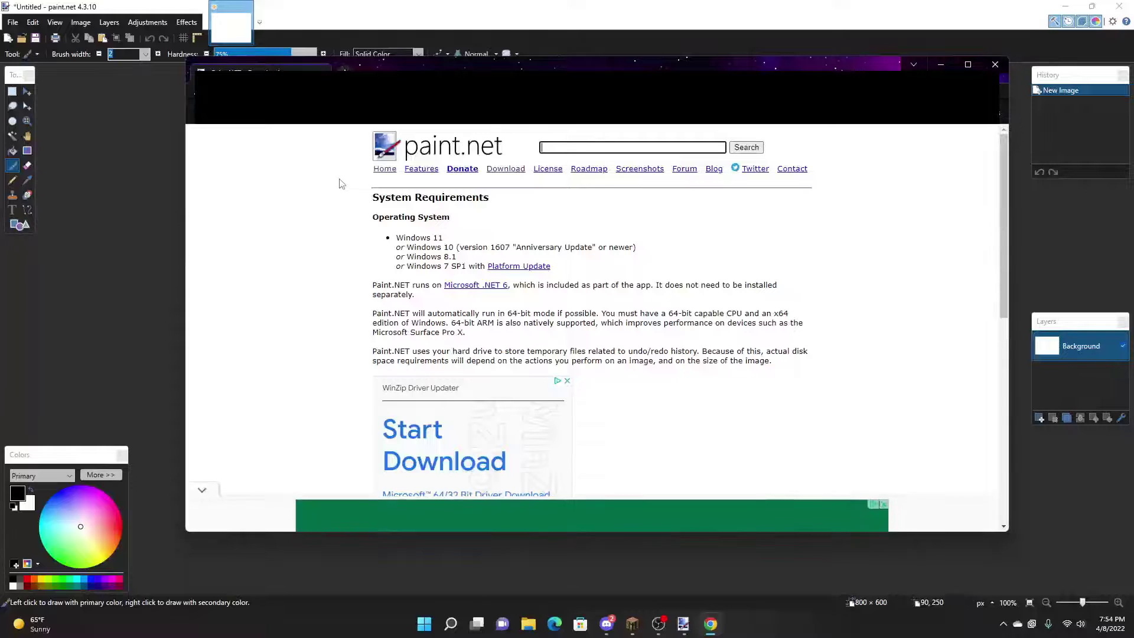
pyautogui.moveTo(314, 192); pyautogui.dragTo(522, 147)
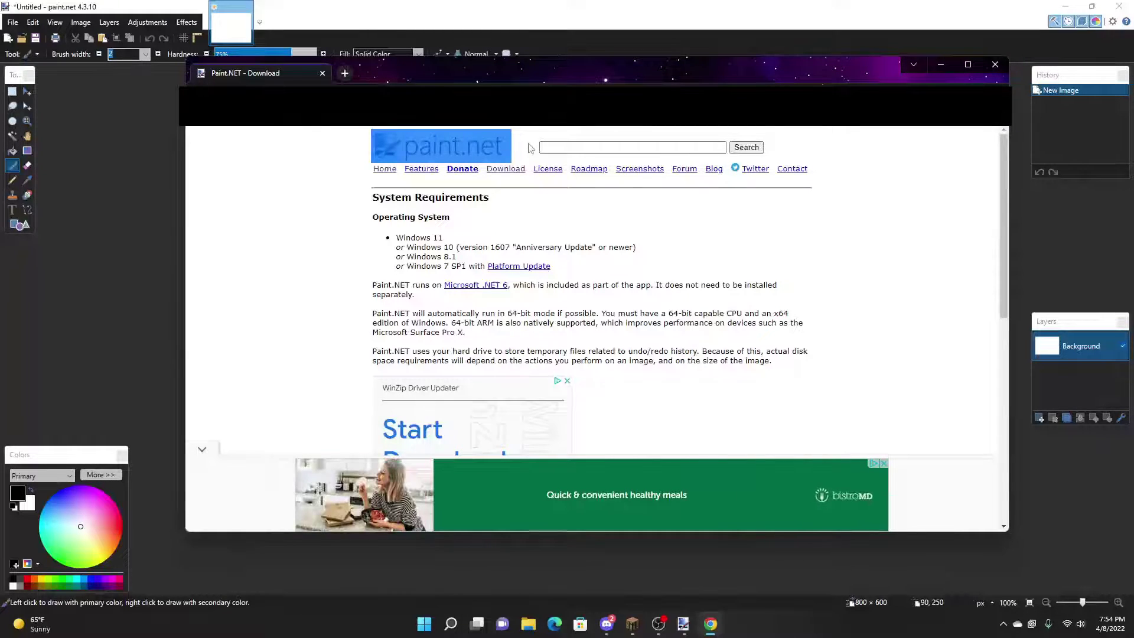
pyautogui.click(257, 185)
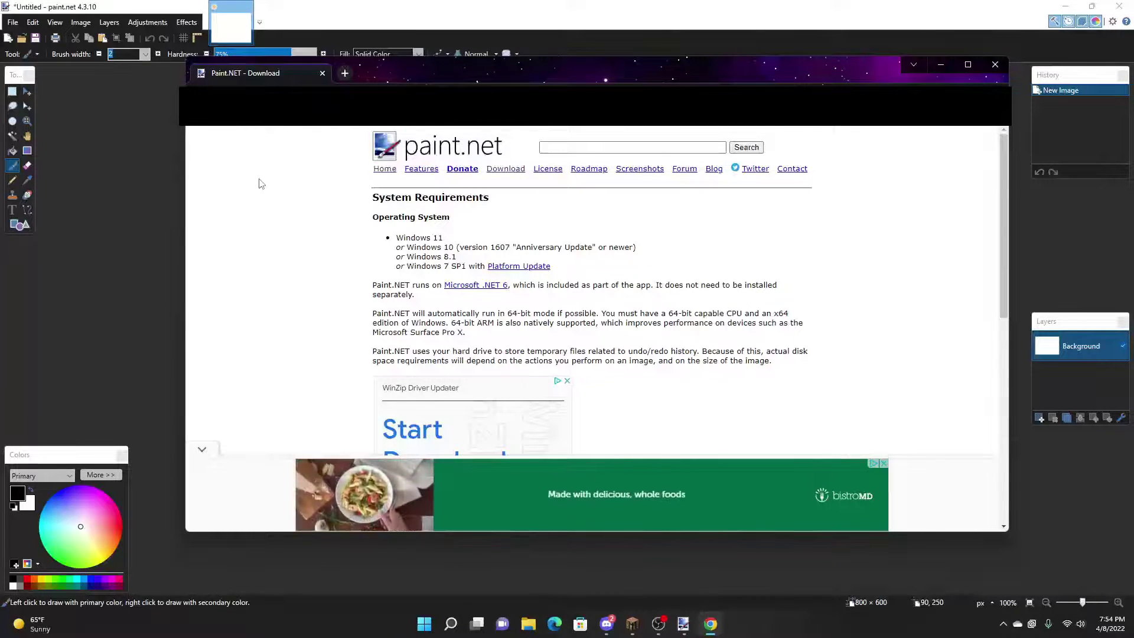
pyautogui.click(140, 5)
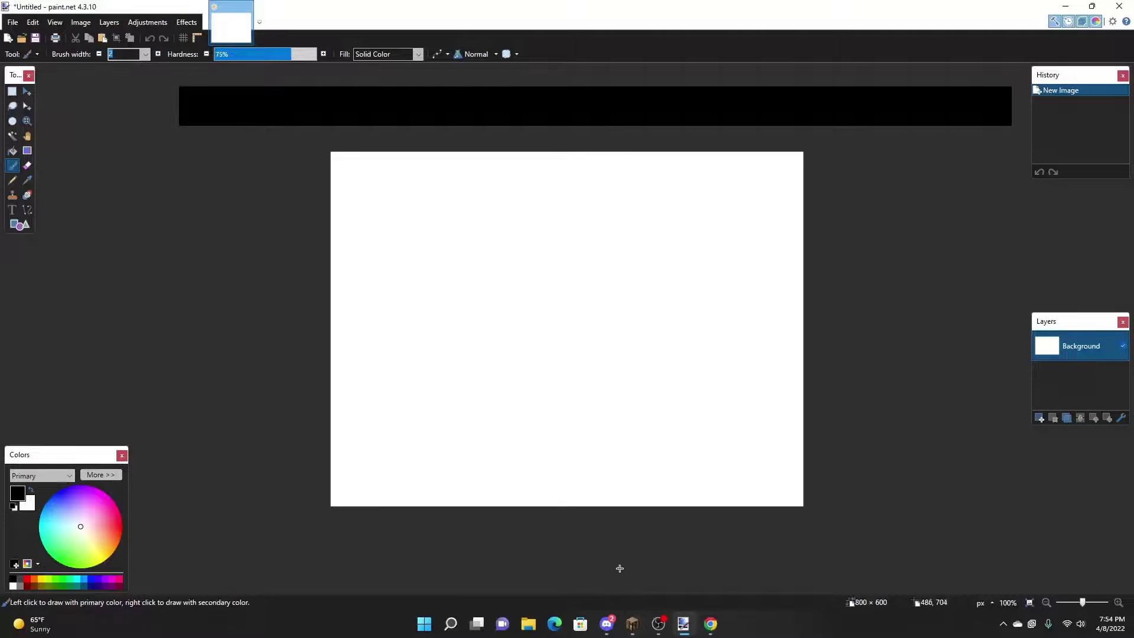
# Switch to the browser and view the Paint.NET download page and the Canva home page.
pyautogui.click(710, 624)
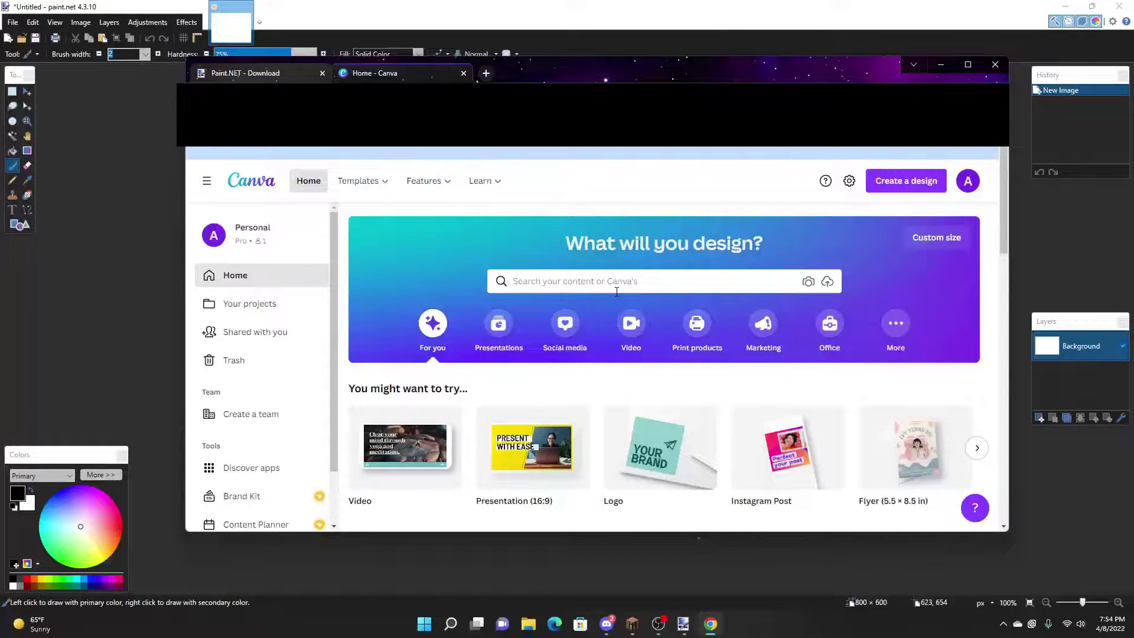
pyautogui.click(239, 72)
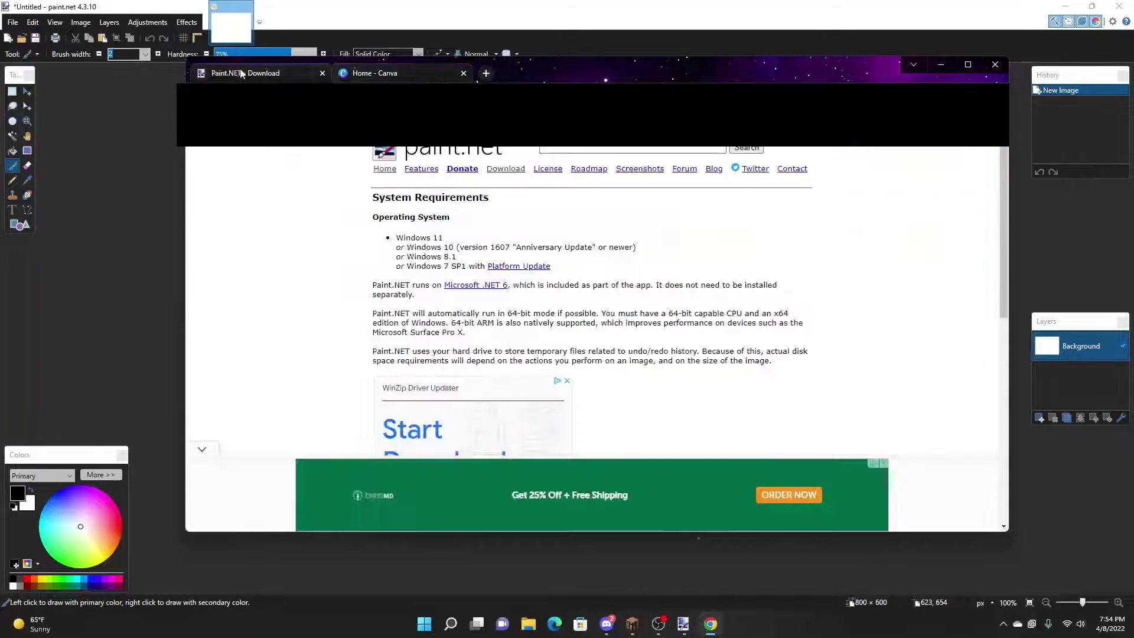
pyautogui.click(391, 73)
pyautogui.click(255, 72)
pyautogui.click(397, 73)
pyautogui.click(255, 72)
pyautogui.click(378, 73)
pyautogui.click(255, 72)
pyautogui.click(382, 74)
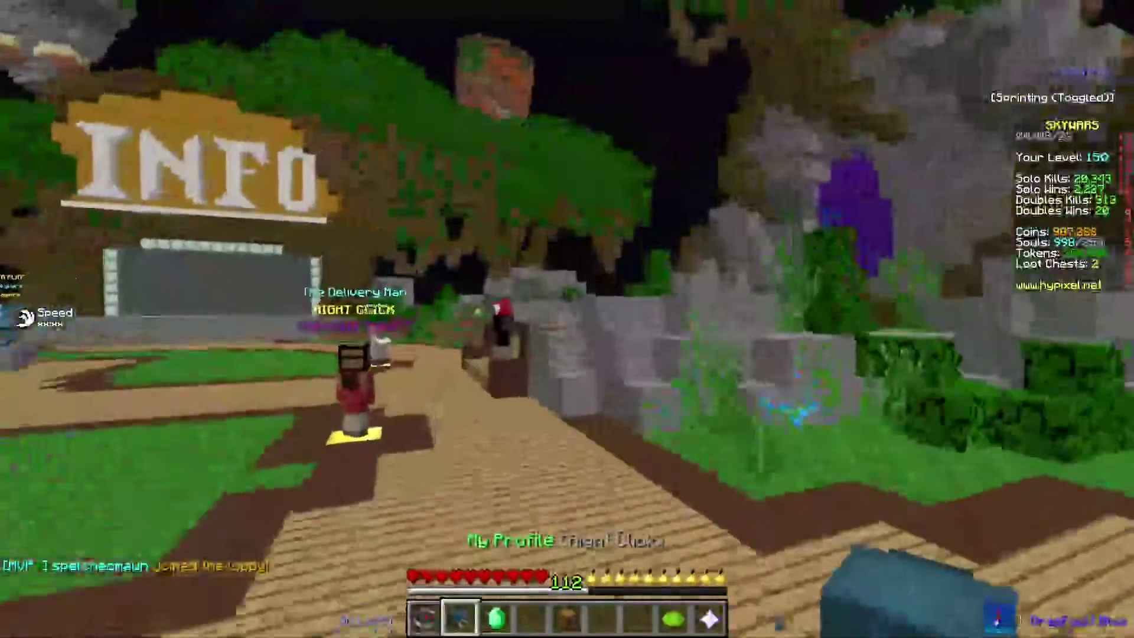
# Load the SkyWars Solo Normal replay on the Mythos map from the recent games and pause it at 00:11.
pyautogui.rightClick(567, 319)
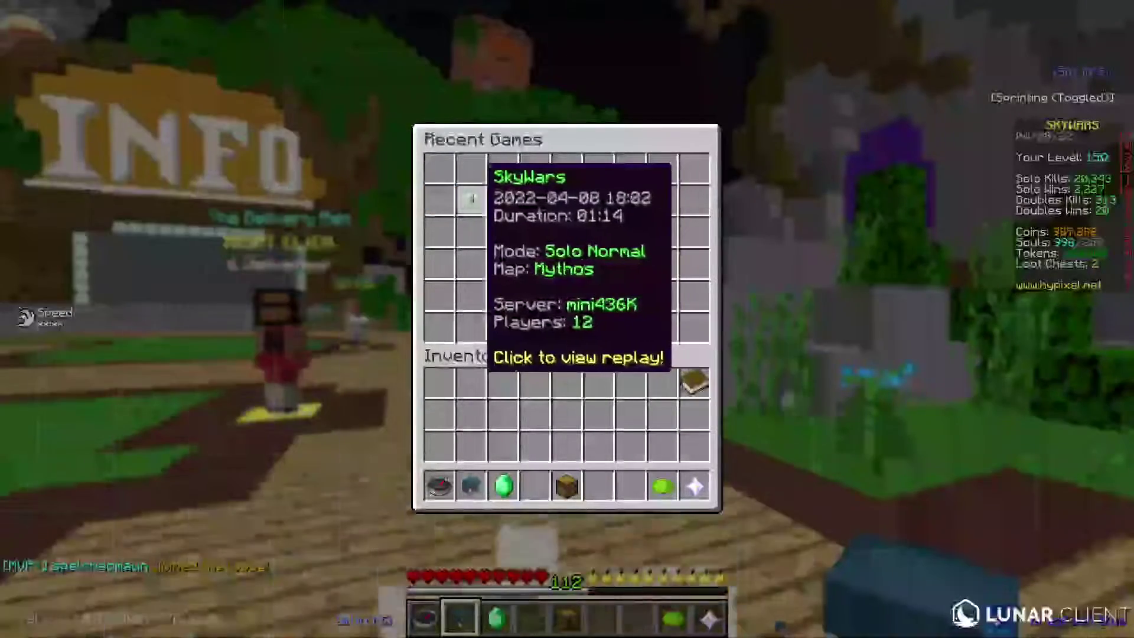
pyautogui.click(487, 203)
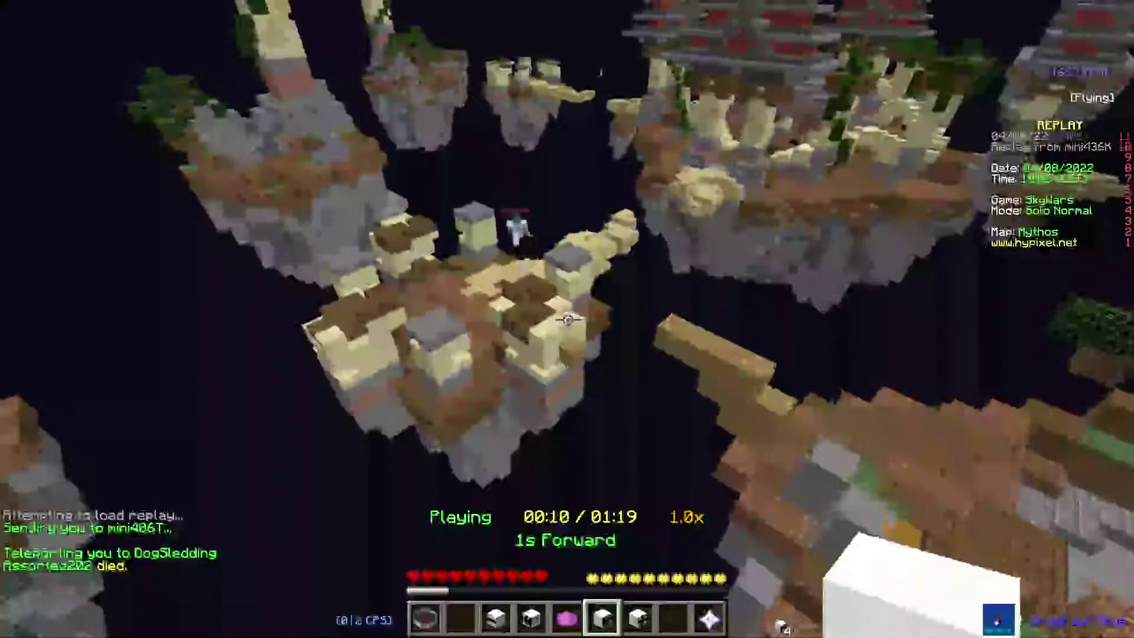
pyautogui.scroll(1, 567, 319)
pyautogui.rightClick(567, 319)
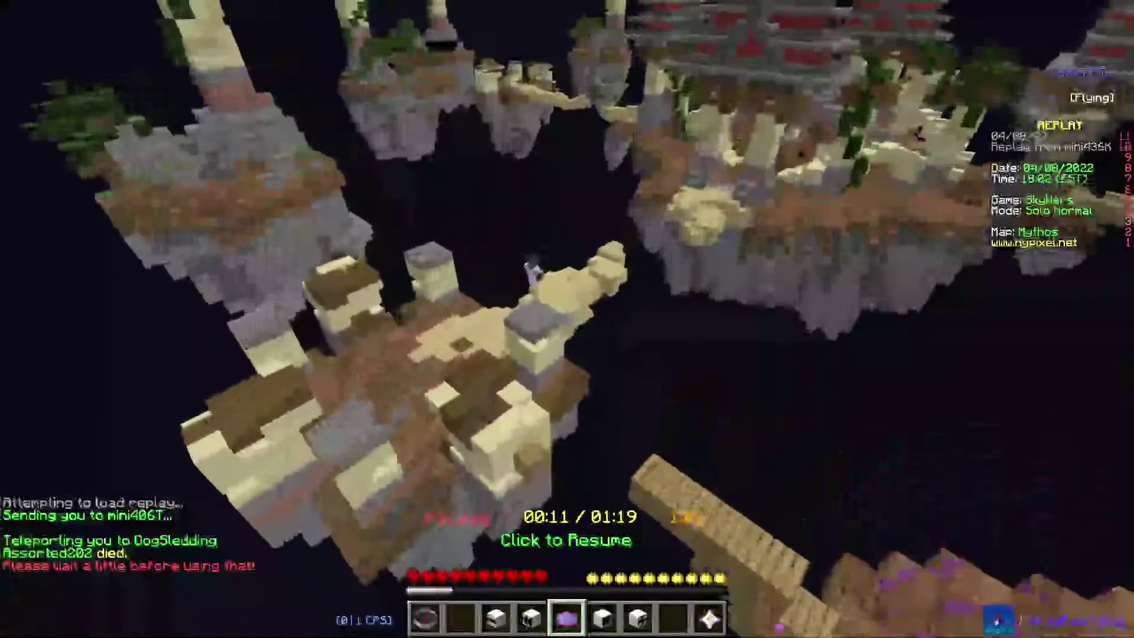
# Fly the camera to the player on the plank bridge and pause the replay at 00:12.
pyautogui.press('w')
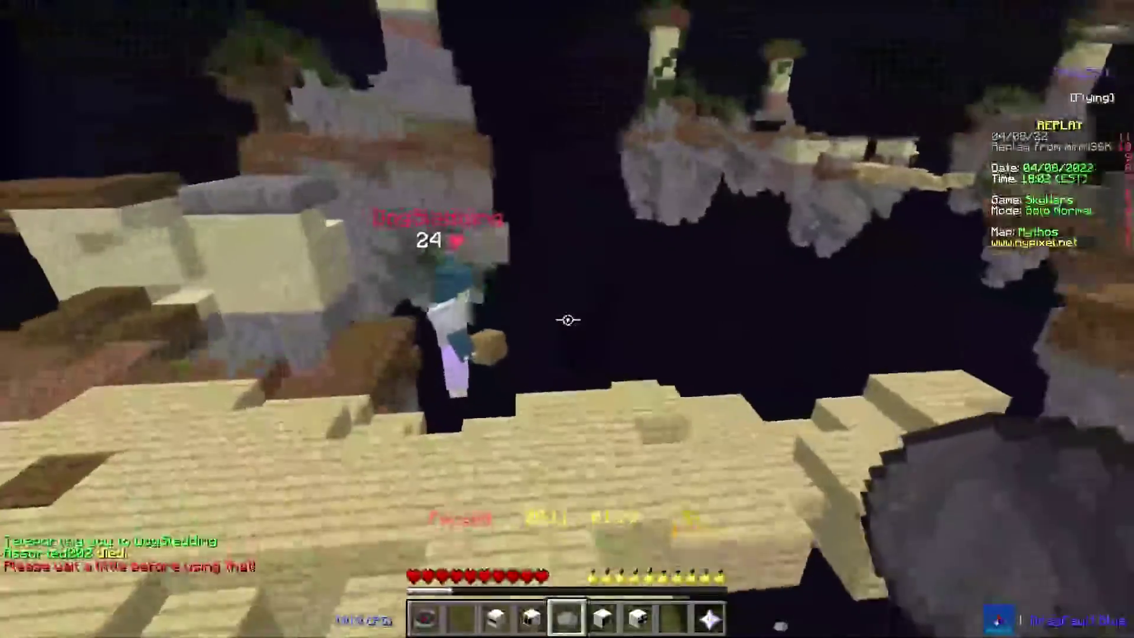
pyautogui.press('s')
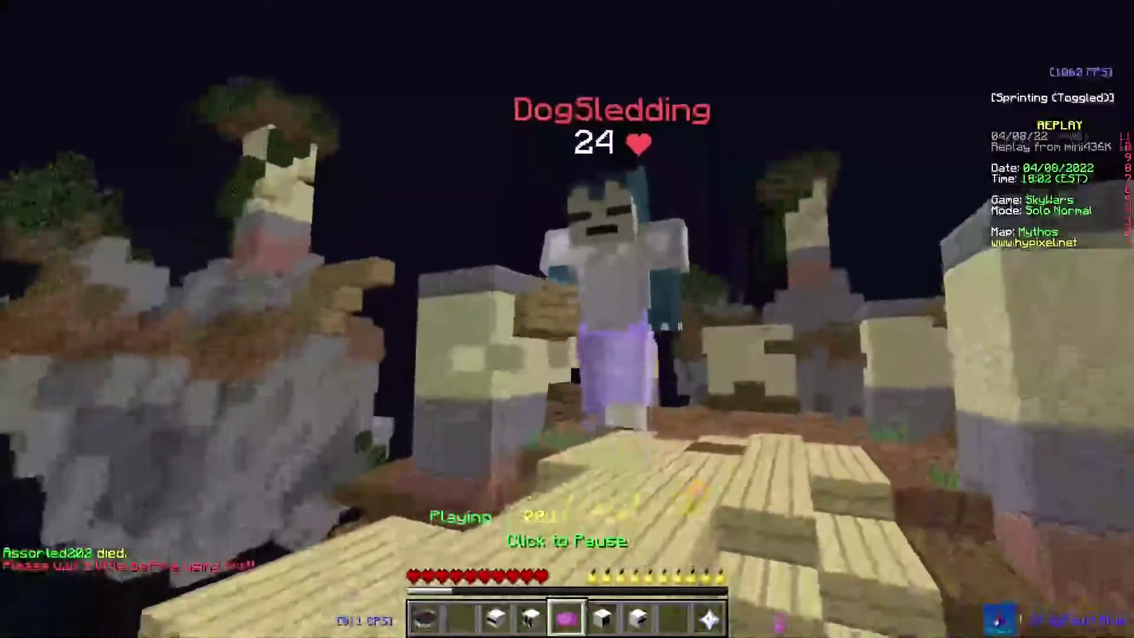
pyautogui.press('space')
pyautogui.press('space')
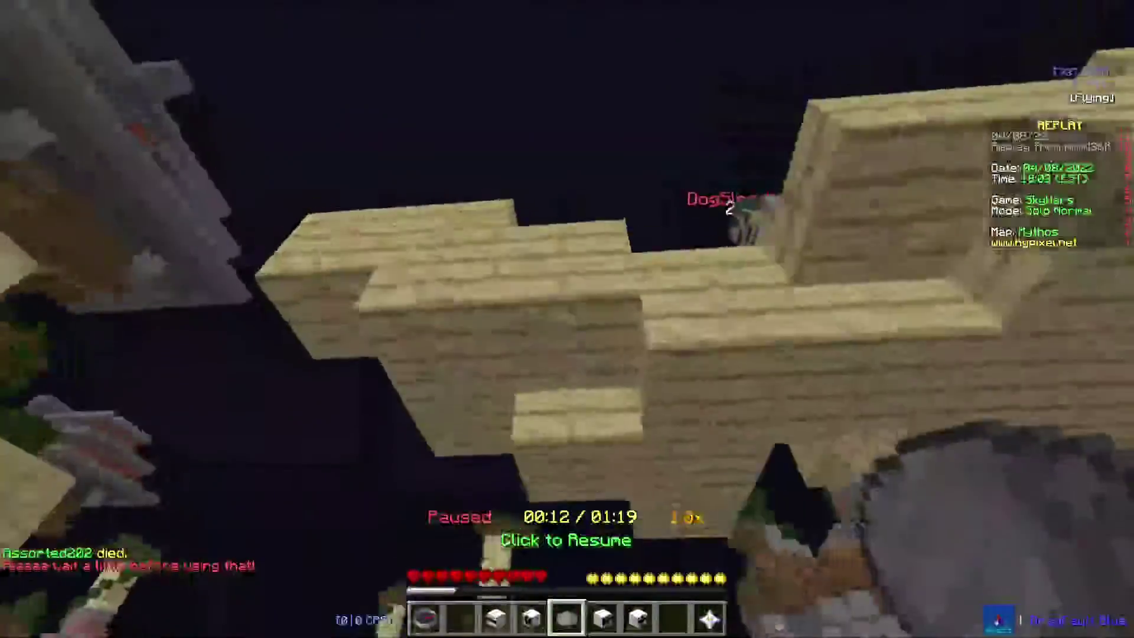
pyautogui.press('w')
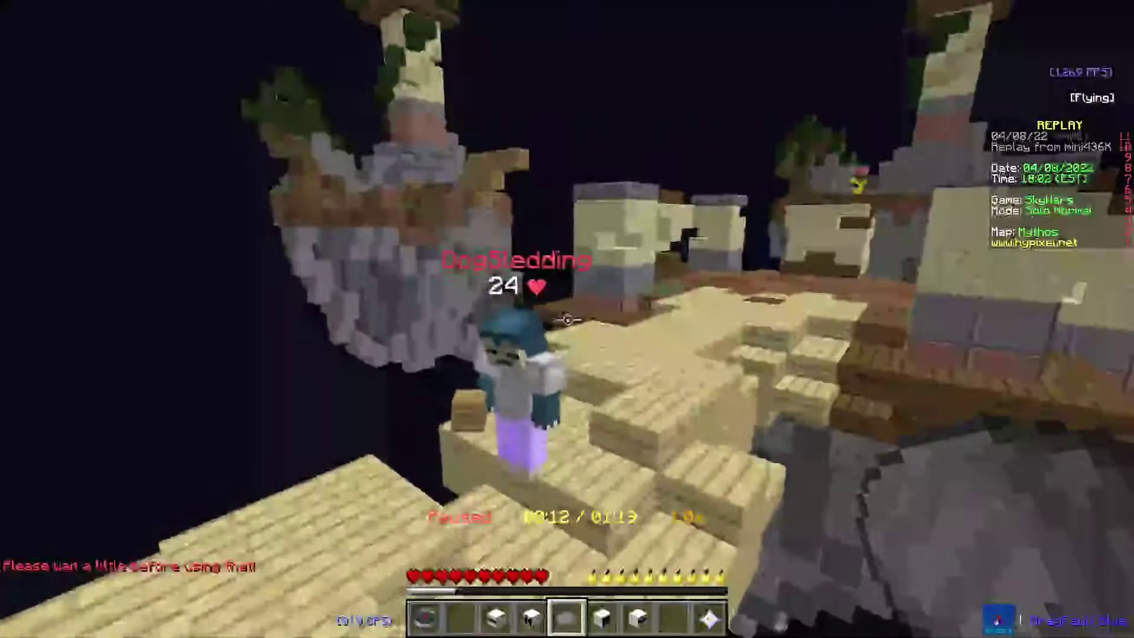
pyautogui.press('d')
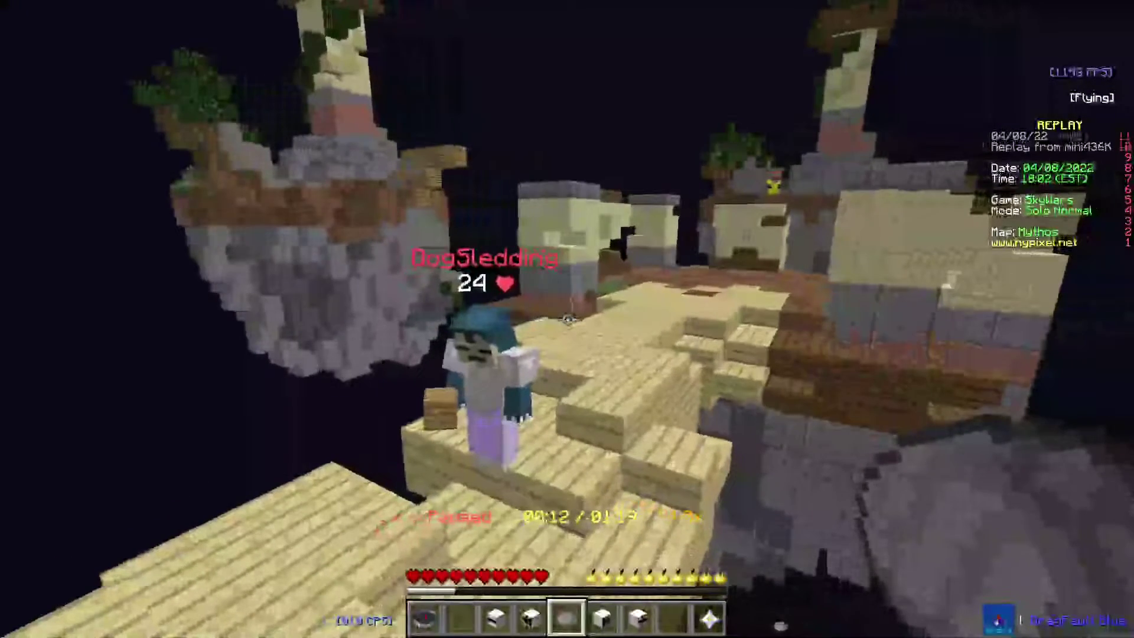
# Find the Time Changer mod in the client's mod settings and set its time to the maximum for a daytime sky.
pyautogui.press('Shift_R')
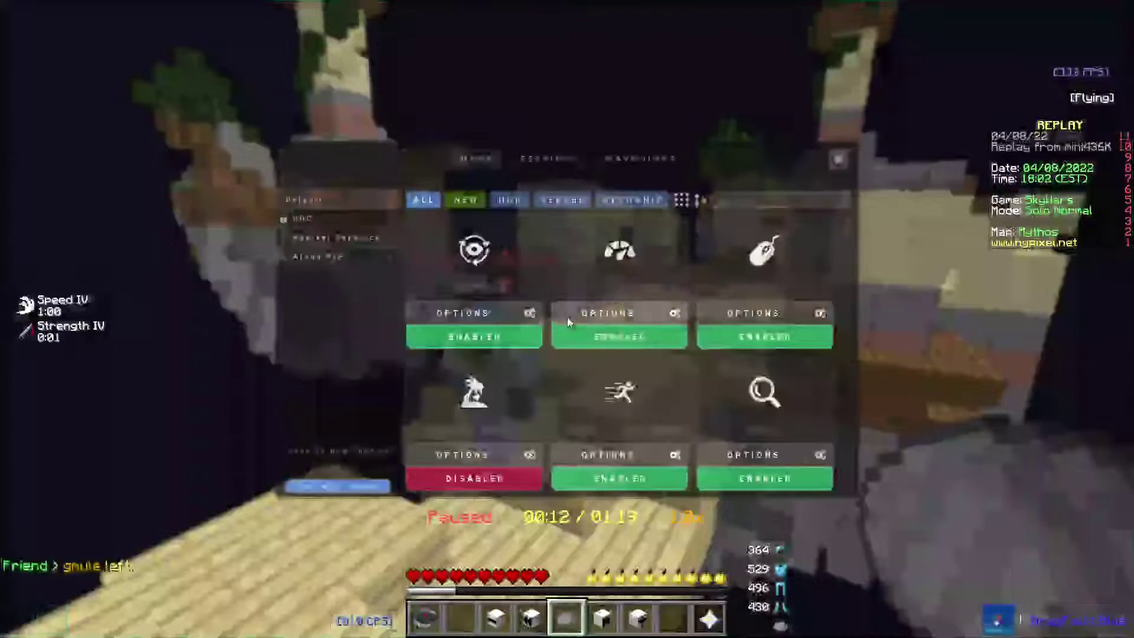
pyautogui.click(762, 195)
pyautogui.write('chan')
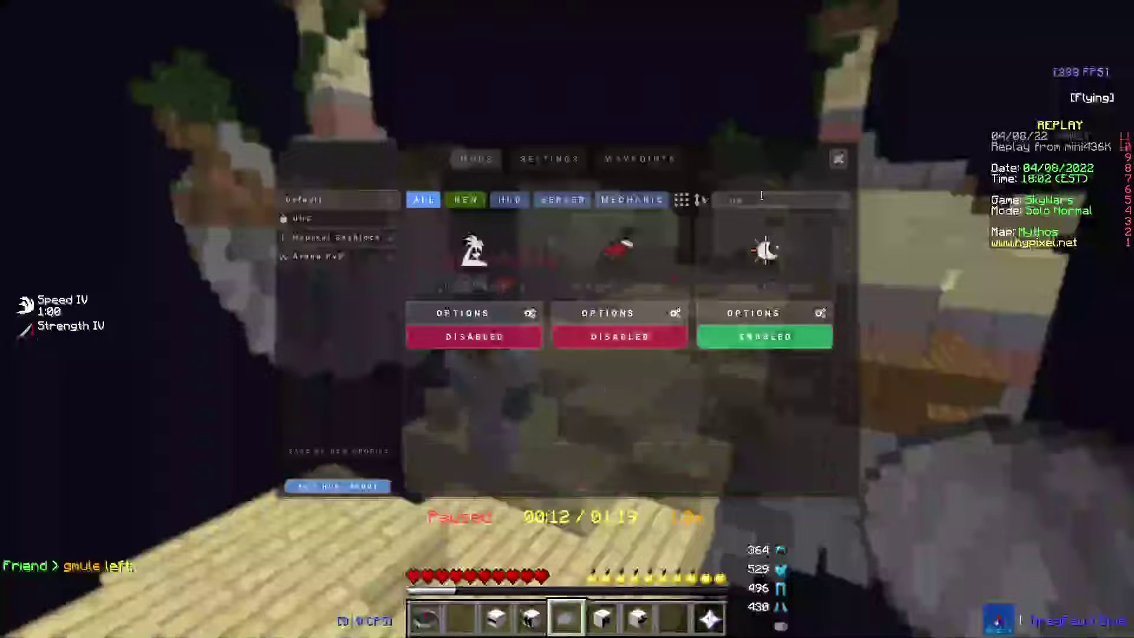
pyautogui.click(768, 313)
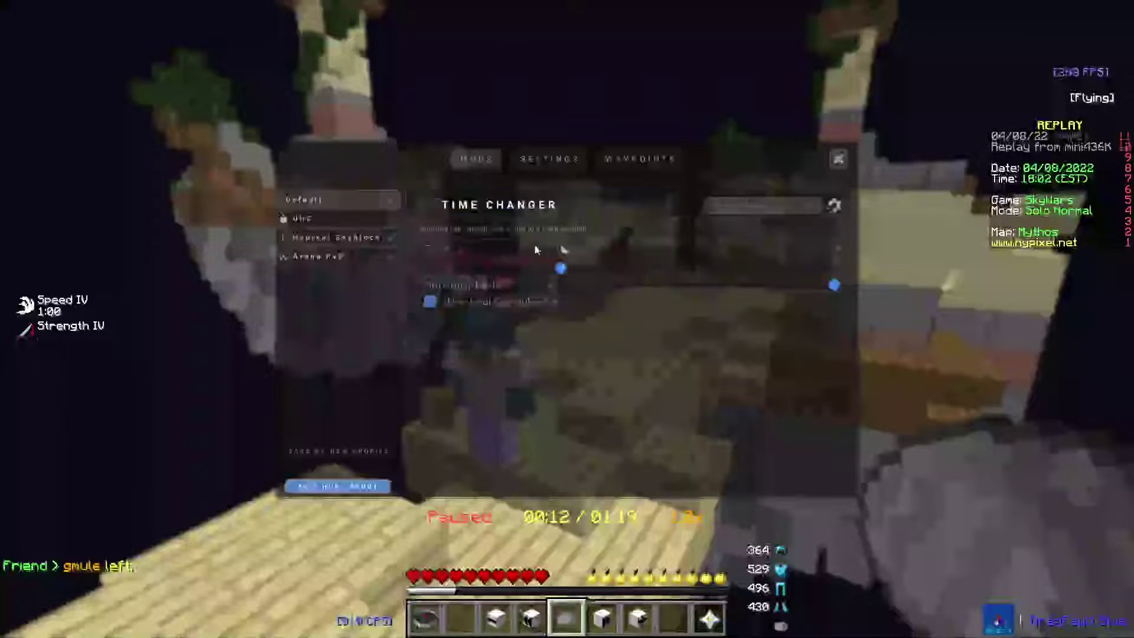
pyautogui.click(833, 266)
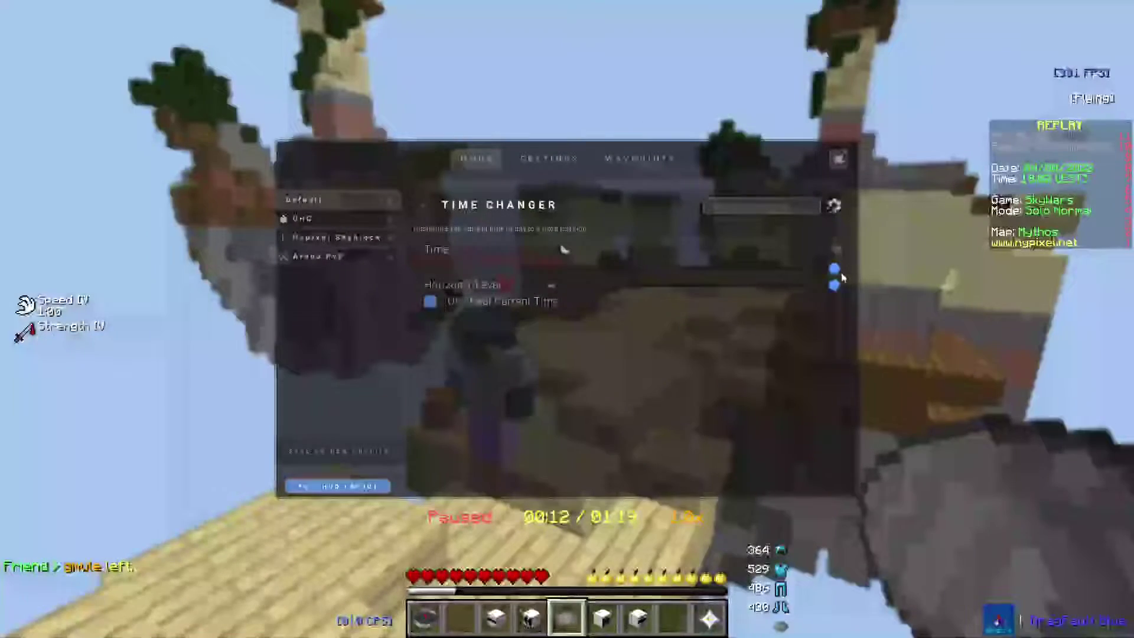
pyautogui.press('Escape')
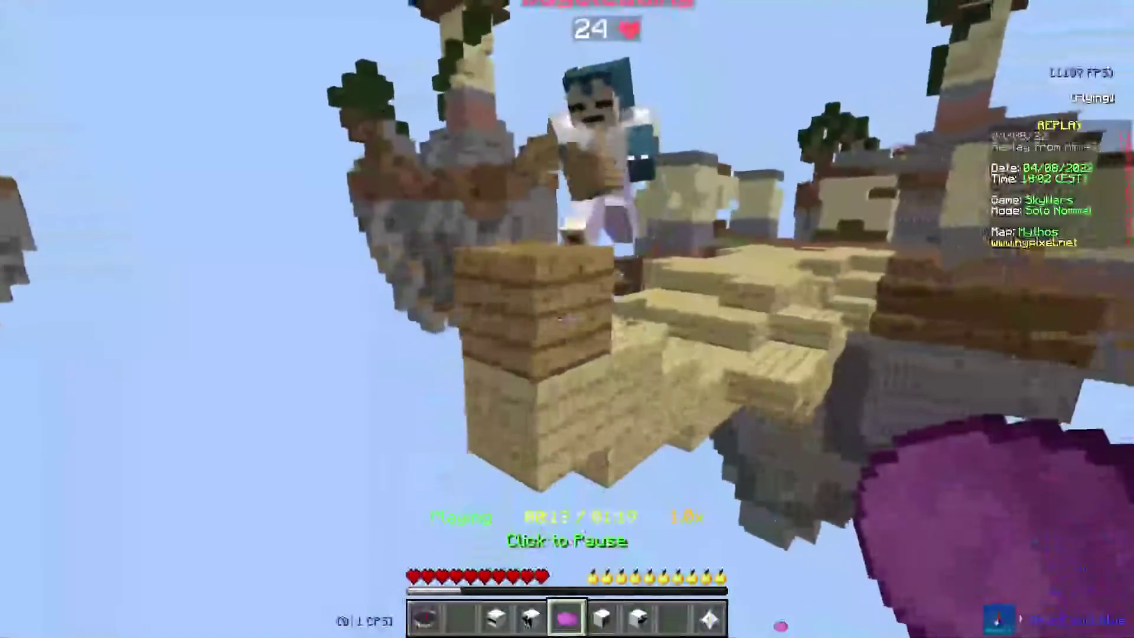
# Play and rewind the replay around 00:12 to find a suitable pose of the player on the bridge.
pyautogui.press('p')
pyautogui.press('Left')
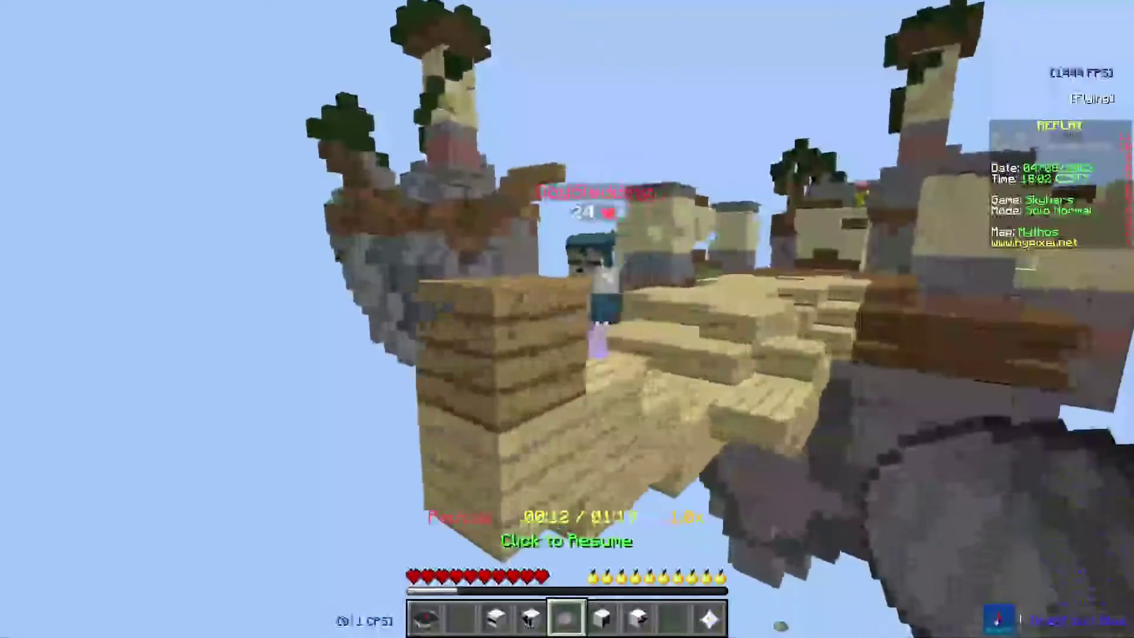
pyautogui.press('w')
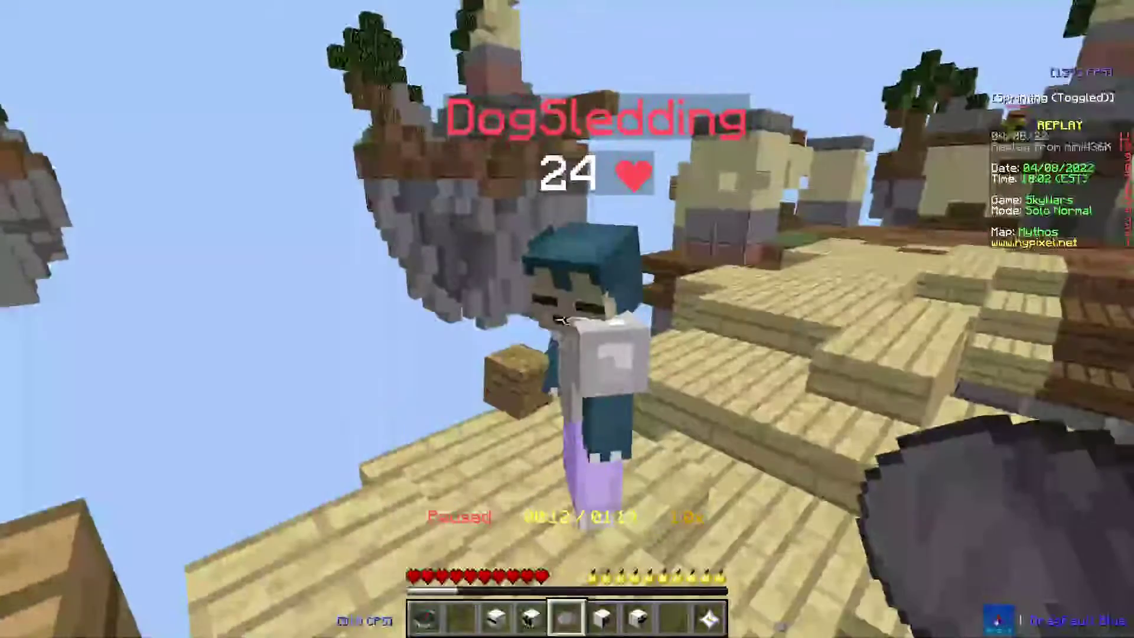
pyautogui.press('Left')
pyautogui.press('w')
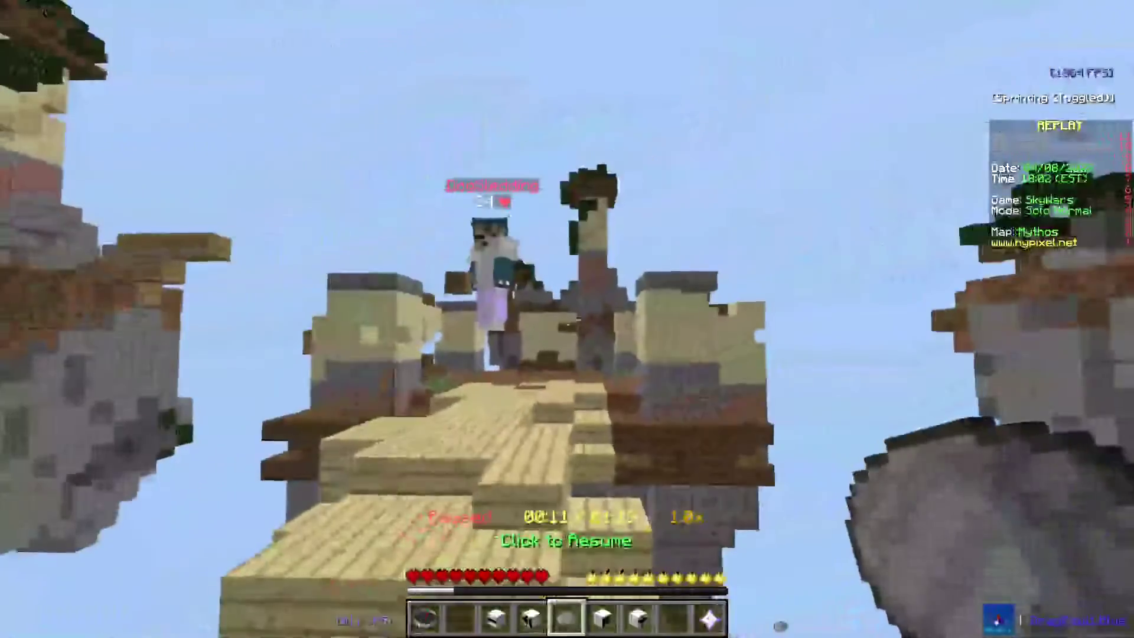
pyautogui.press('s')
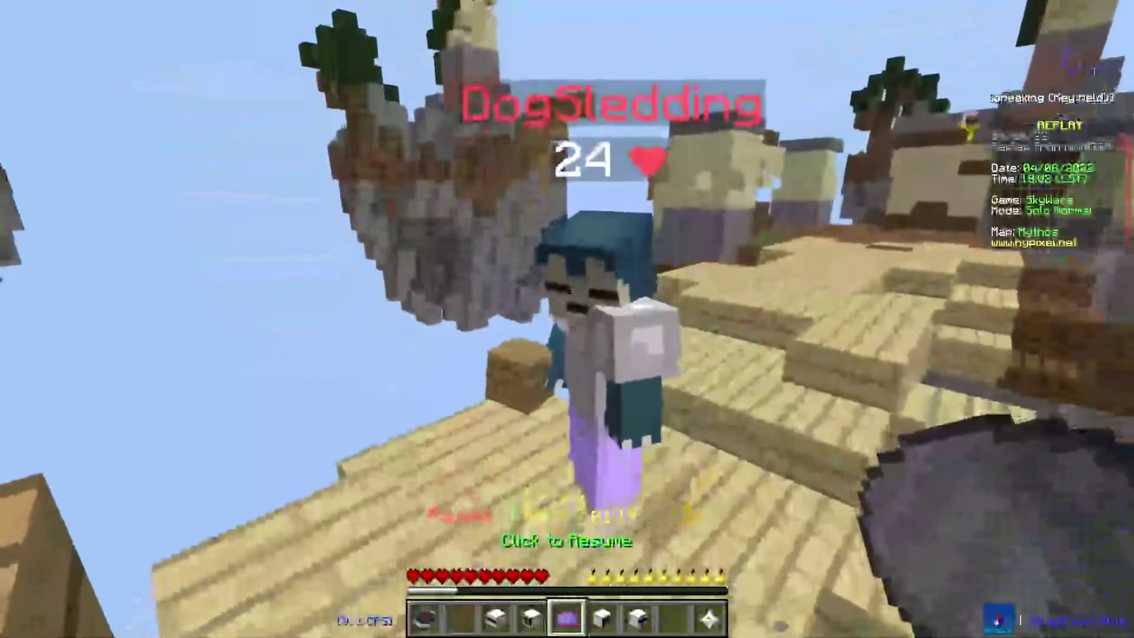
# Frame the player up close on the bridge at 00:12 and temporarily hide the HUD for a clean shot.
pyautogui.press('space')
pyautogui.press('w')
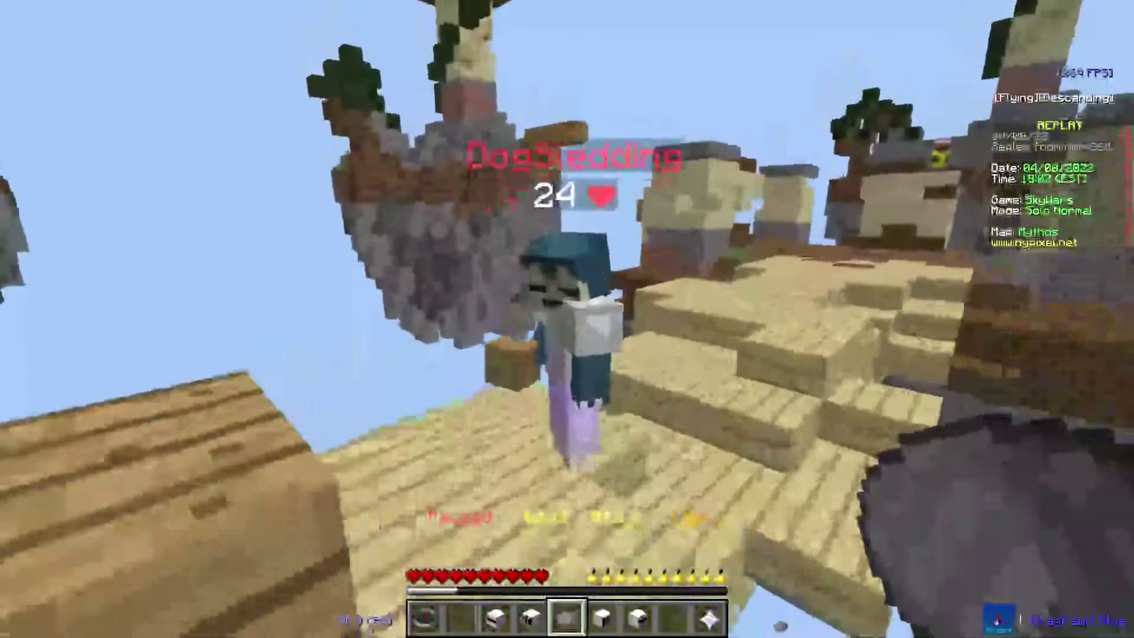
pyautogui.press('space')
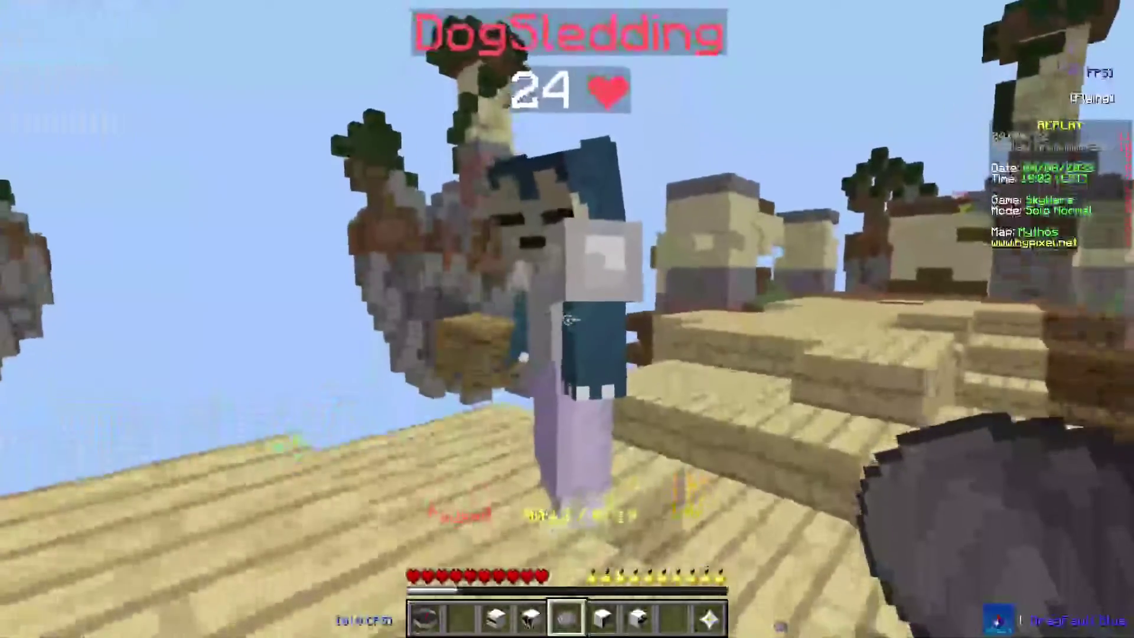
pyautogui.press('w')
pyautogui.press('w')
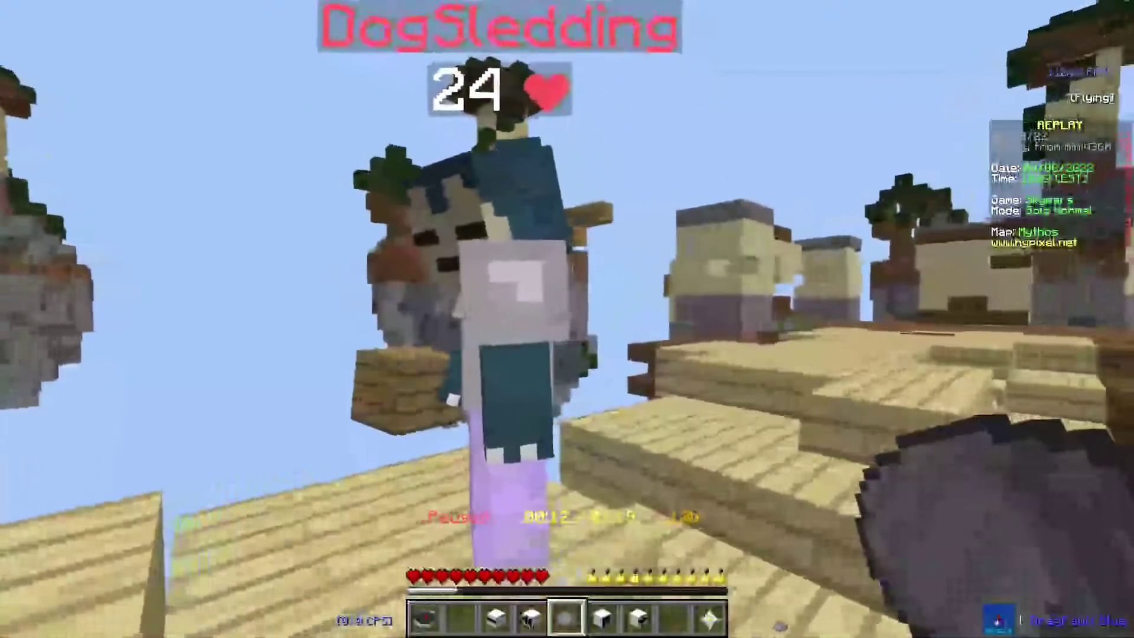
pyautogui.press('s')
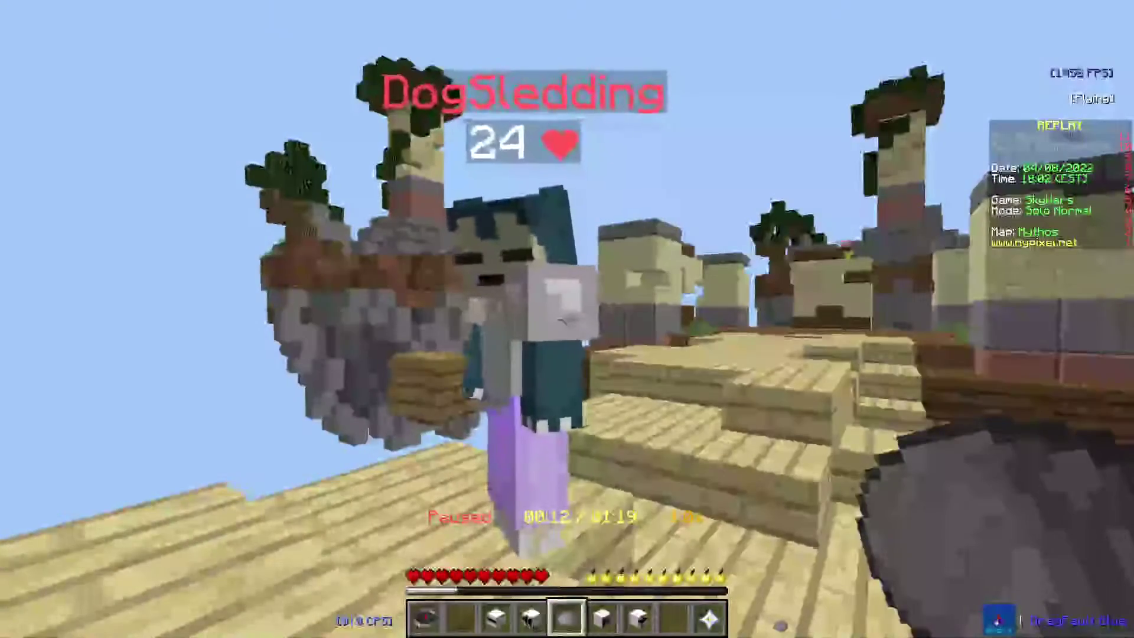
pyautogui.press('F1')
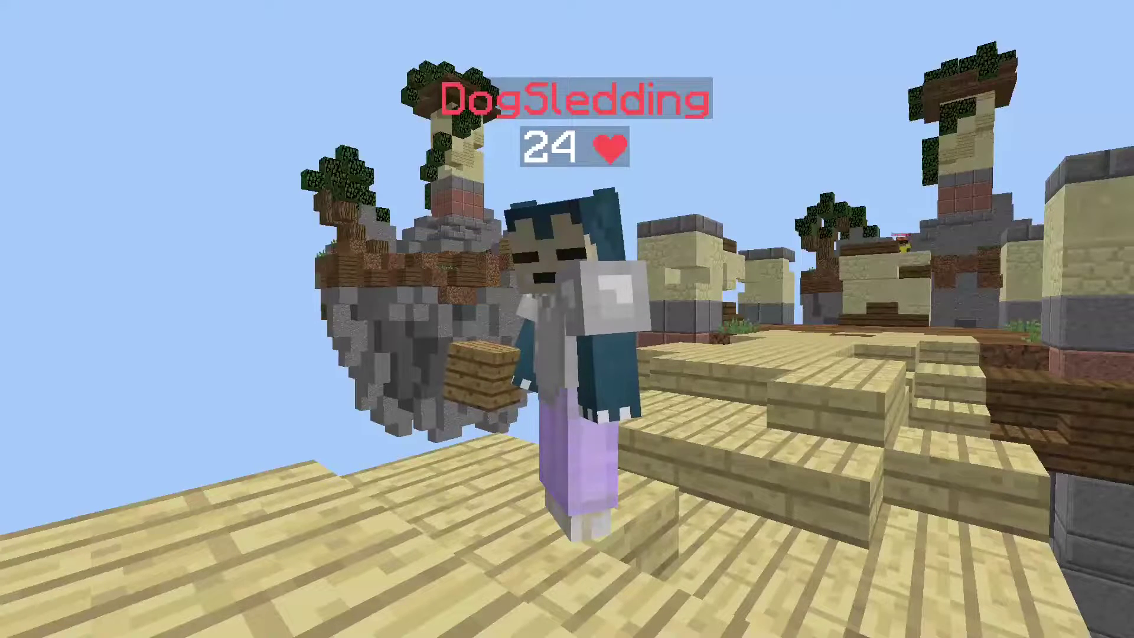
pyautogui.press('F1')
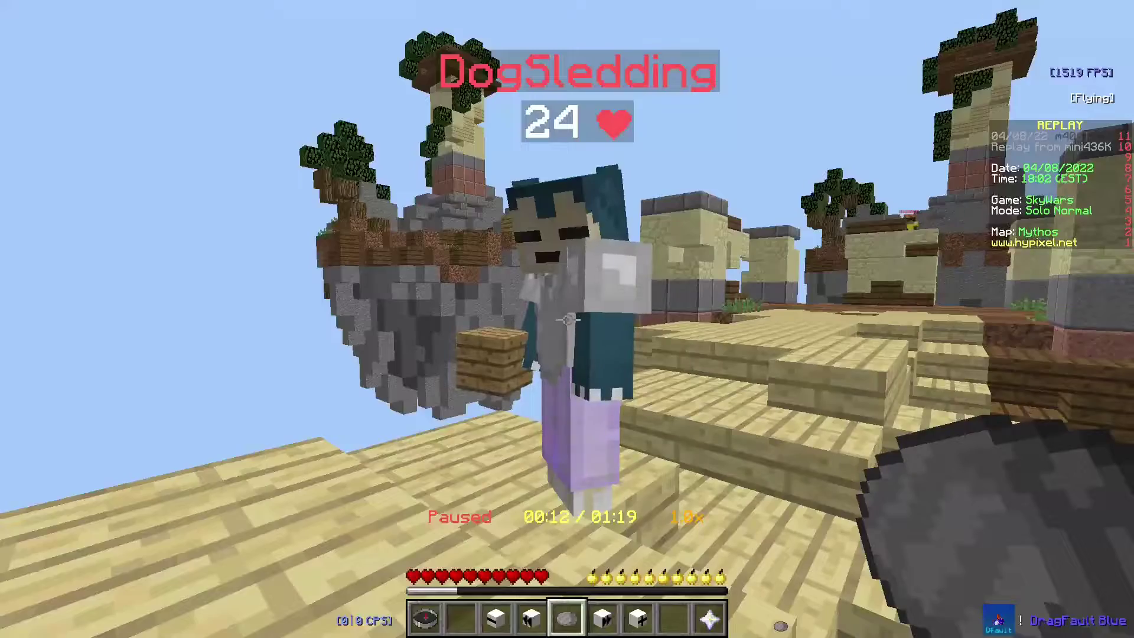
# Pull the camera back to view the islands, open the game menu to leave the replay, and switch to paint.net.
pyautogui.press('s')
pyautogui.press('w')
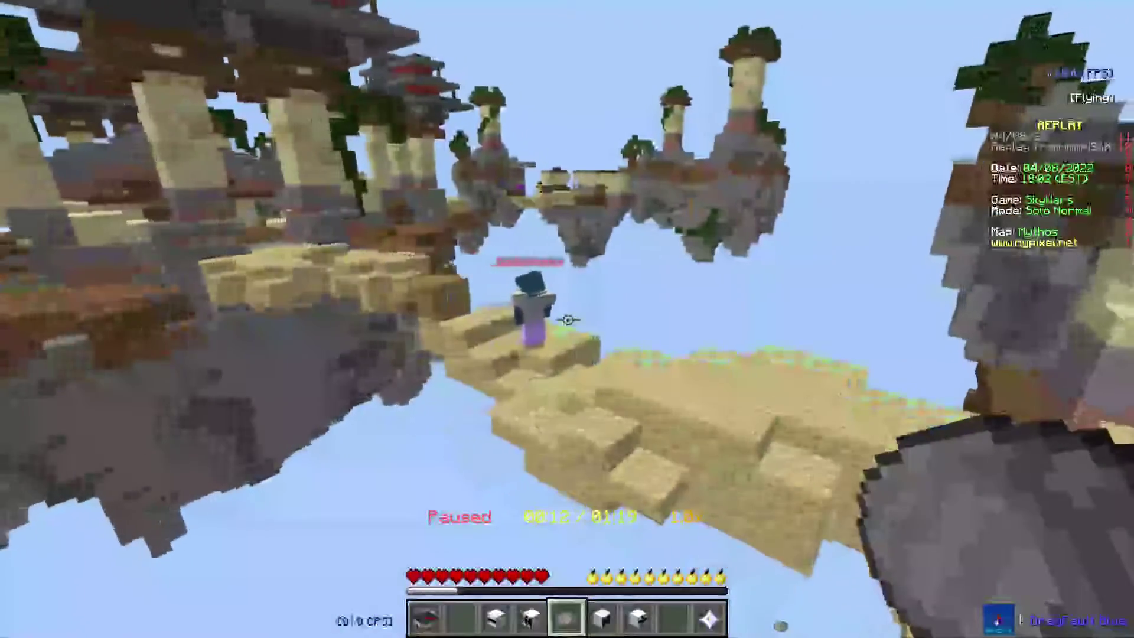
pyautogui.press('Left')
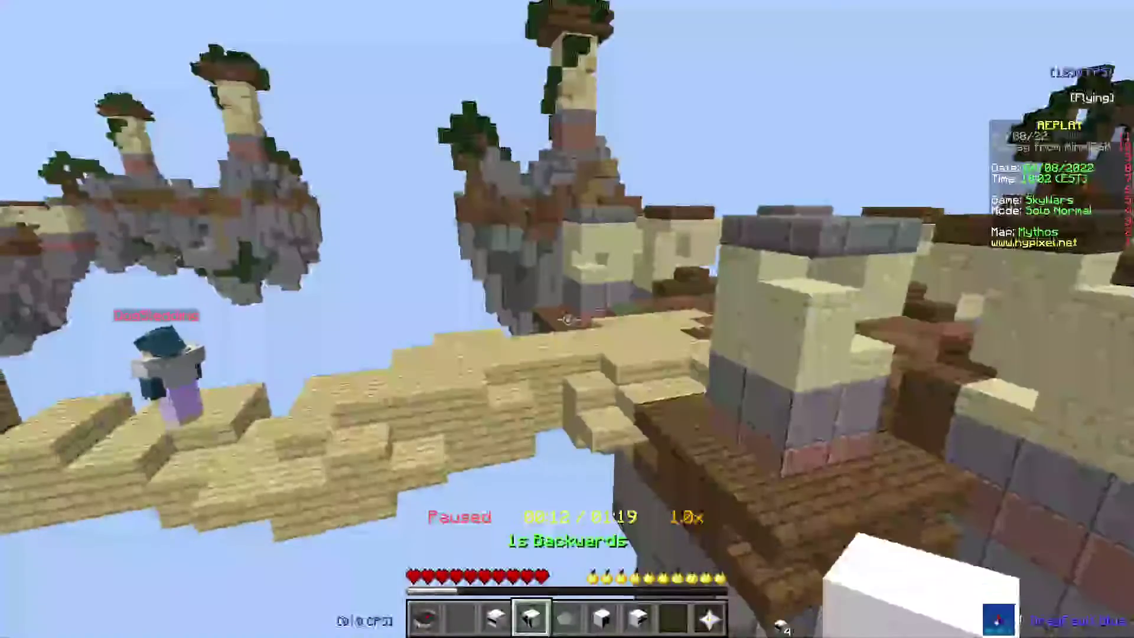
pyautogui.press('Escape')
pyautogui.click(567, 361)
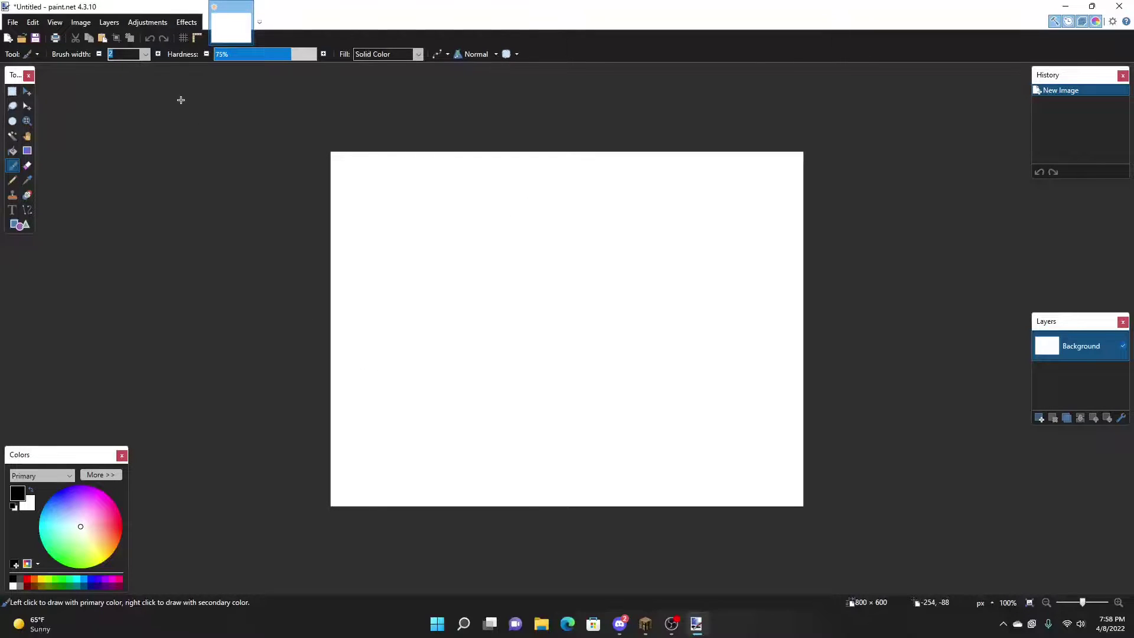
pyautogui.click(13, 93)
pyautogui.moveTo(329, 150); pyautogui.dragTo(374, 269)
pyautogui.click(516, 137)
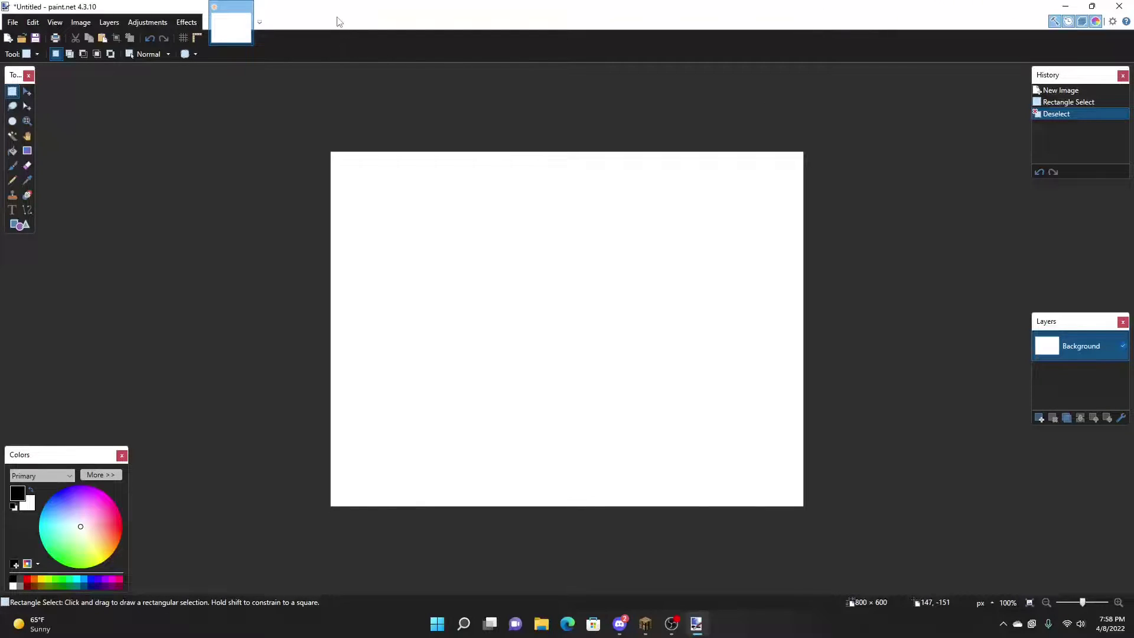
# Open the image 2022-04-08_20.00.00 from the screenshots folder.
pyautogui.click(12, 22)
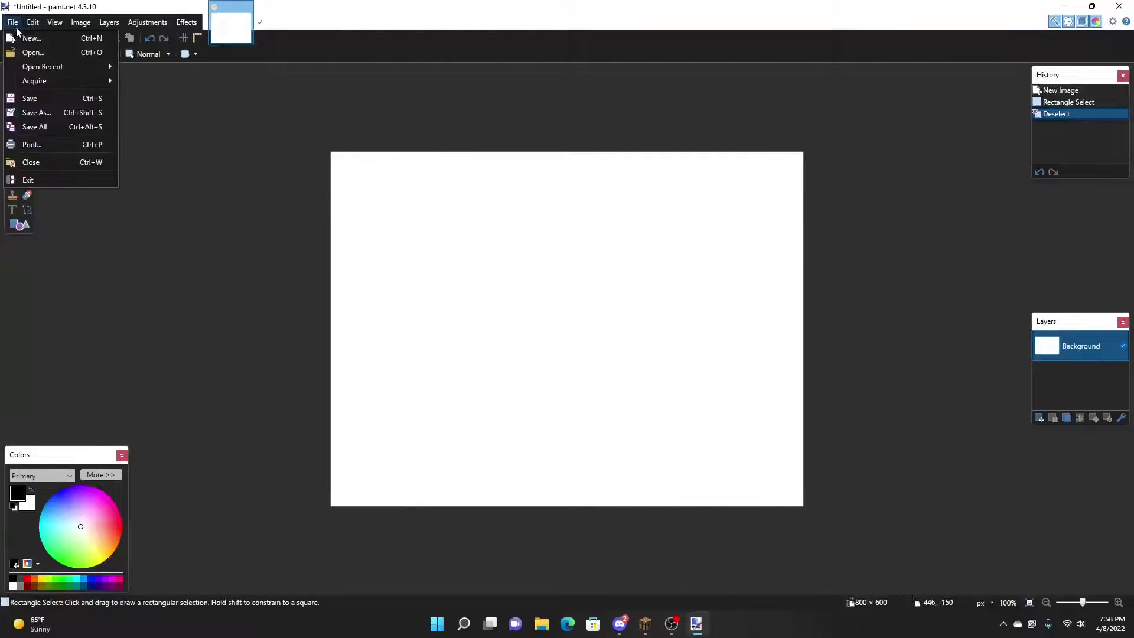
pyautogui.click(45, 51)
pyautogui.click(58, 117)
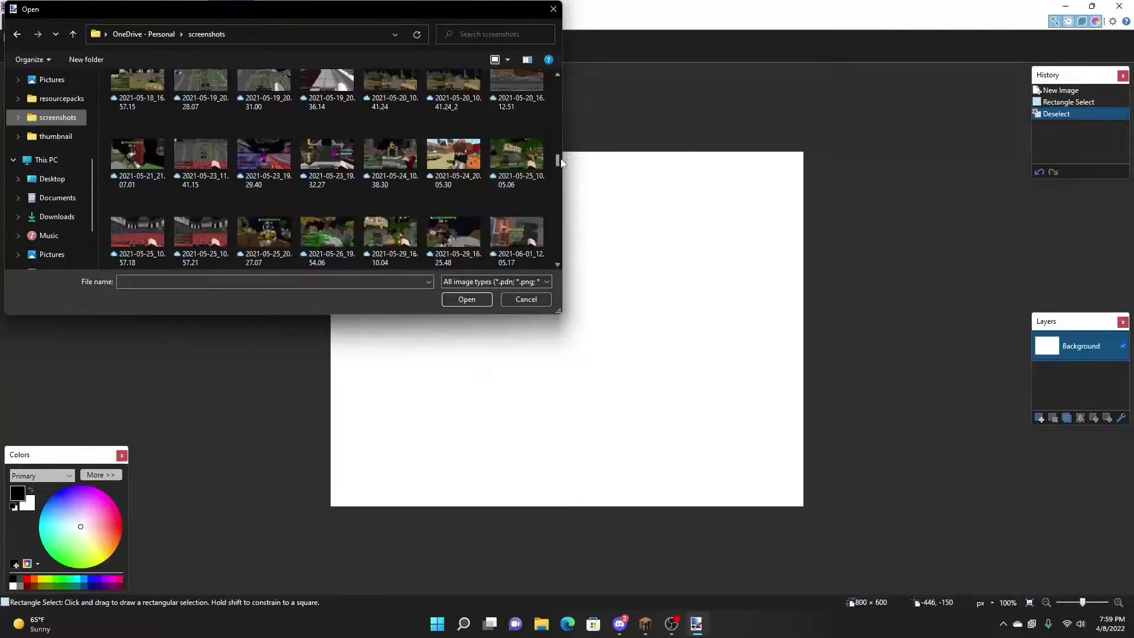
pyautogui.moveTo(557, 163); pyautogui.dragTo(558, 277)
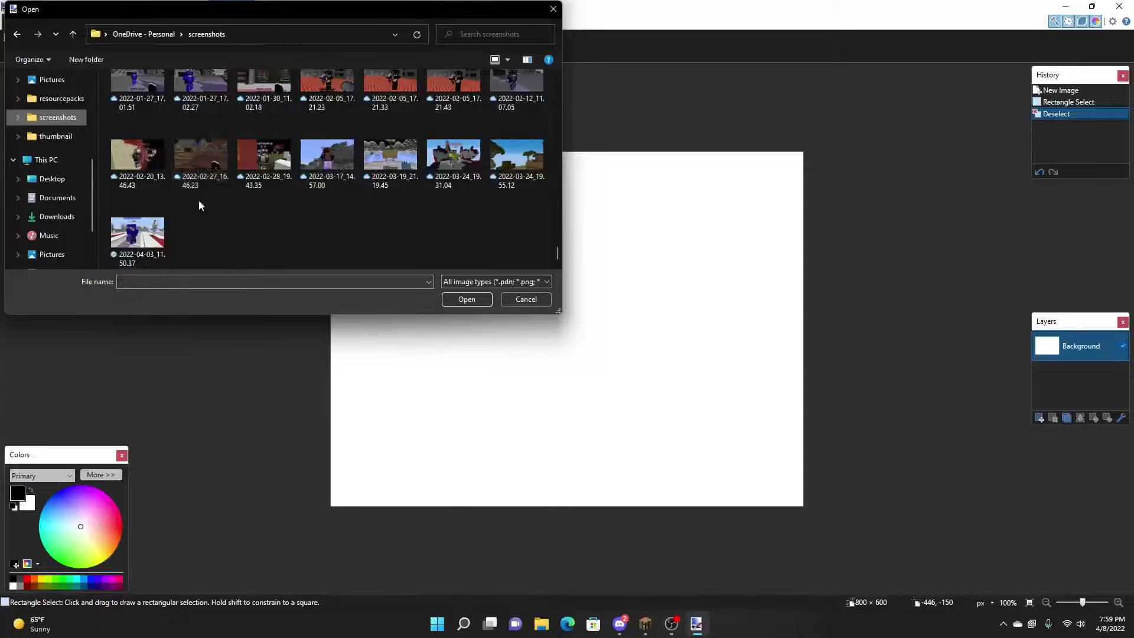
pyautogui.click(206, 227)
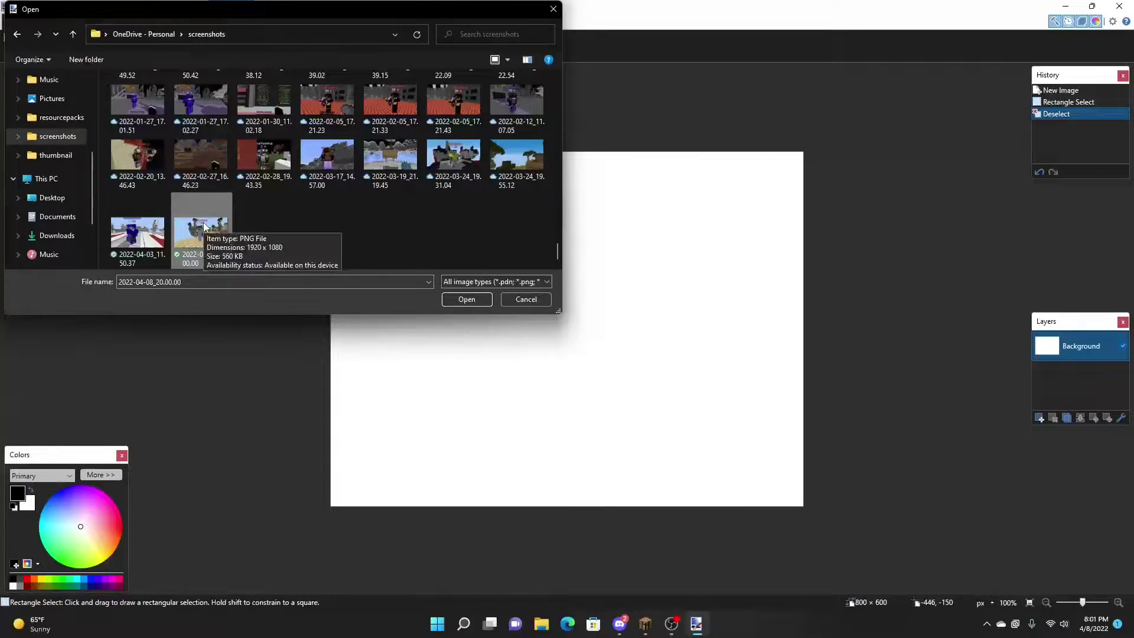
pyautogui.click(472, 302)
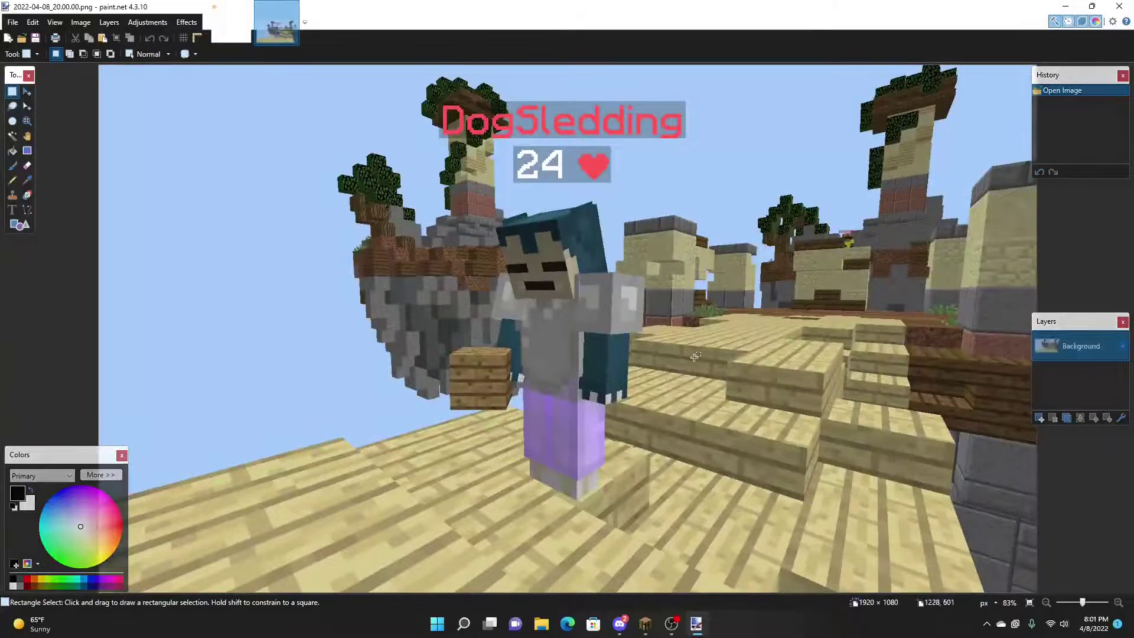
pyautogui.scroll(-3, 668, 332)
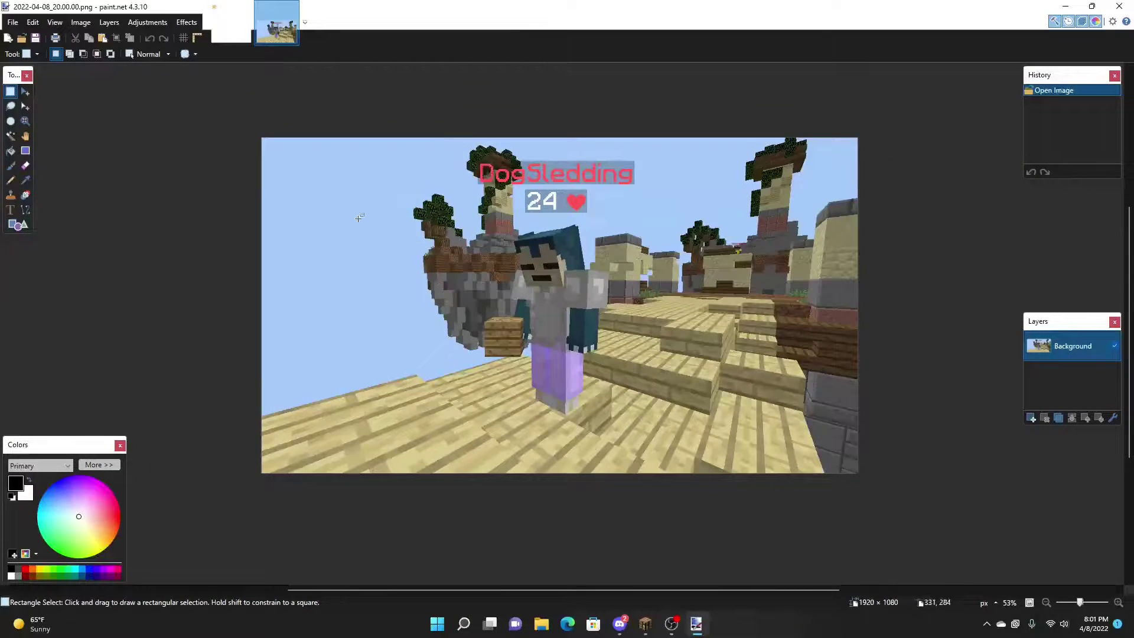
pyautogui.moveTo(216, 108); pyautogui.dragTo(239, 53)
pyautogui.moveTo(238, 124)
pyautogui.mouseDown()
pyautogui.moveTo(632, 372)
pyautogui.moveTo(869, 500)
pyautogui.moveTo(240, 135)
pyautogui.mouseUp()
pyautogui.scroll(5, 516, 213)
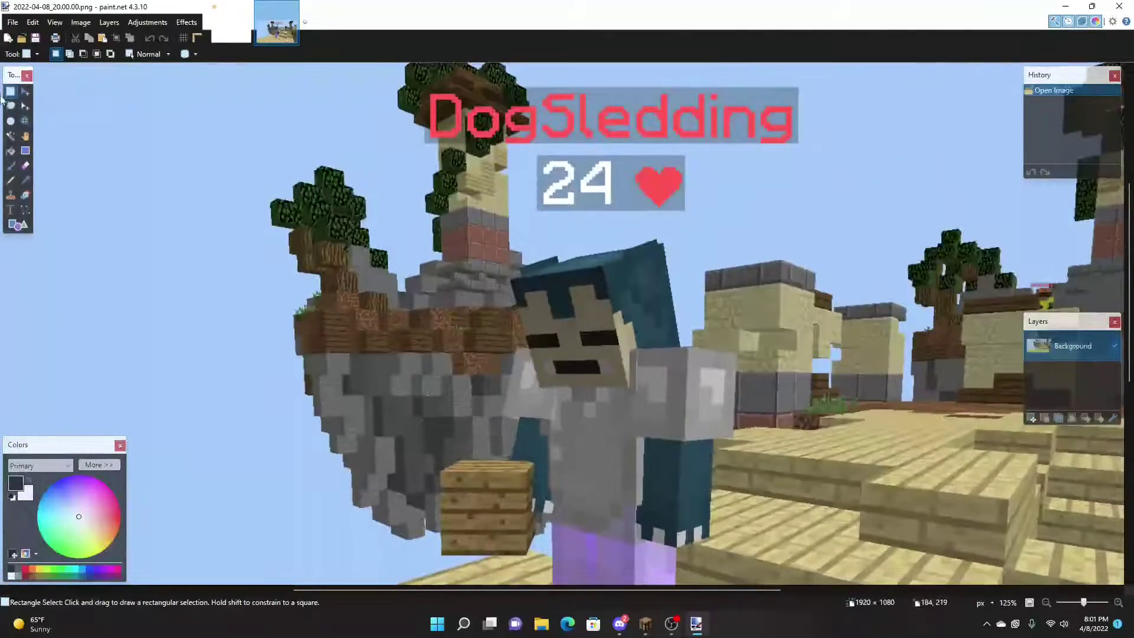
pyautogui.click(10, 106)
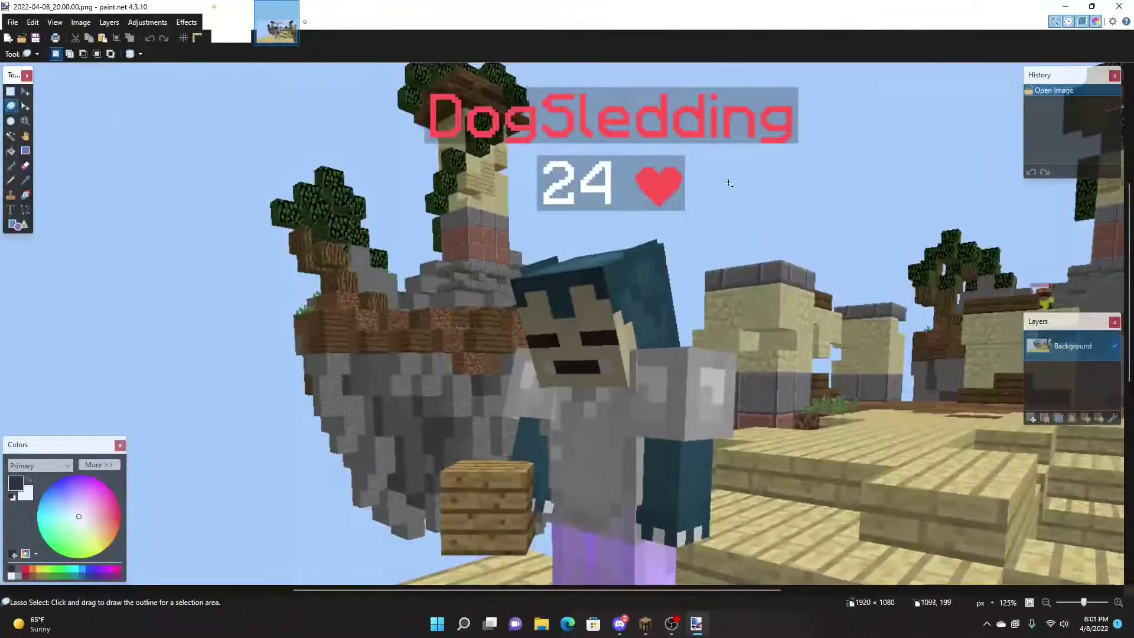
pyautogui.scroll(2, 554, 101)
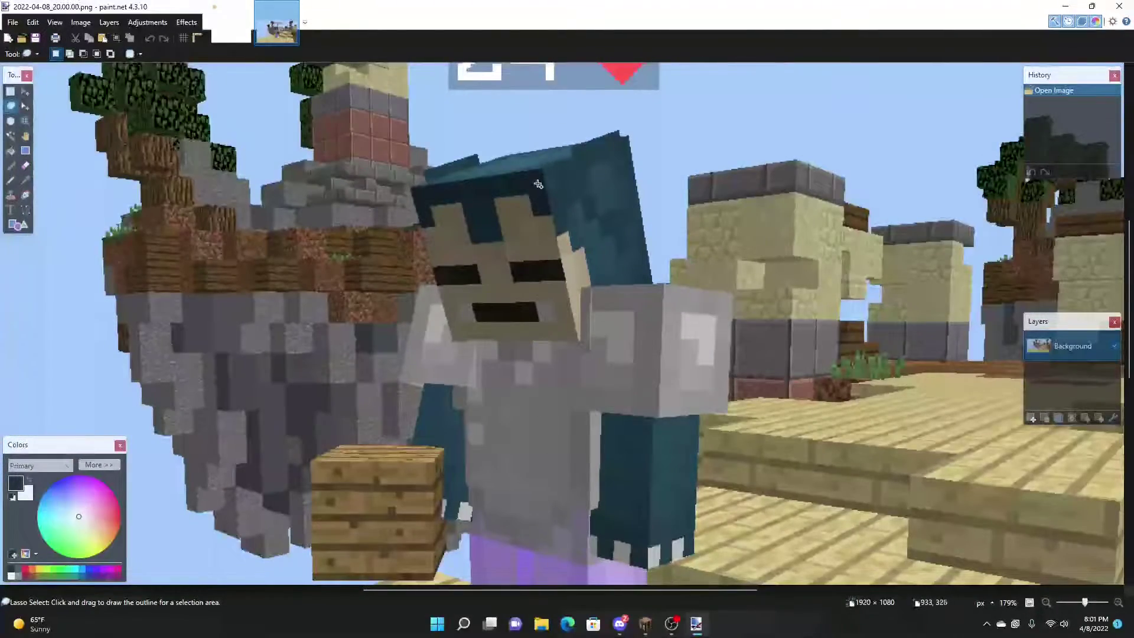
pyautogui.scroll(-3, 538, 184)
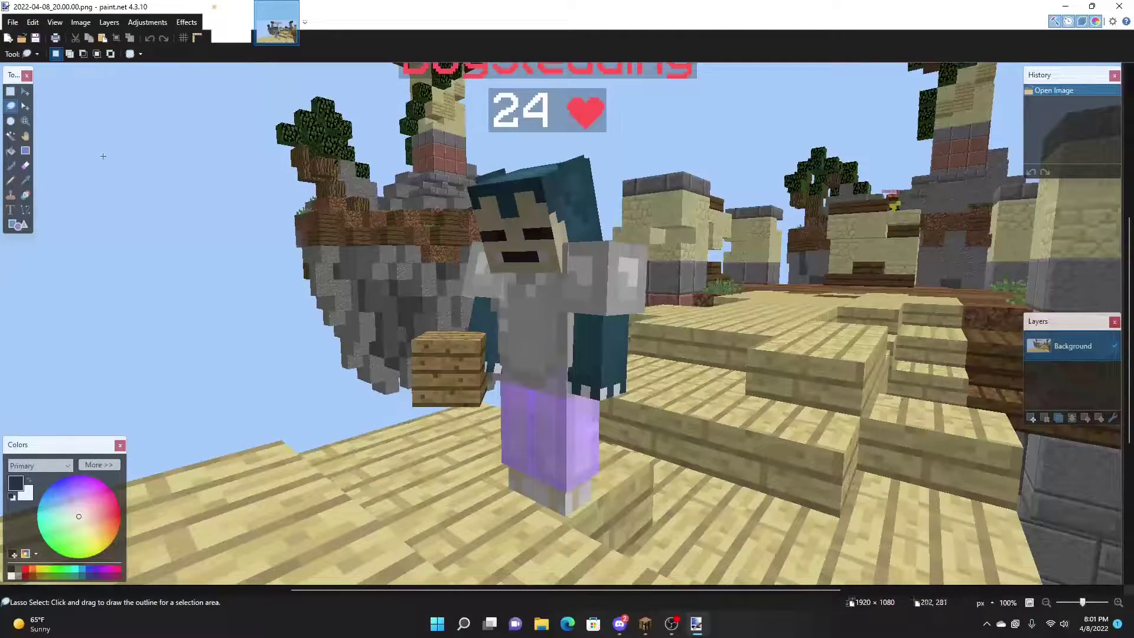
# Try to select the player's torso with the Magic Wand at 50% tolerance, and undo the selection.
pyautogui.click(10, 135)
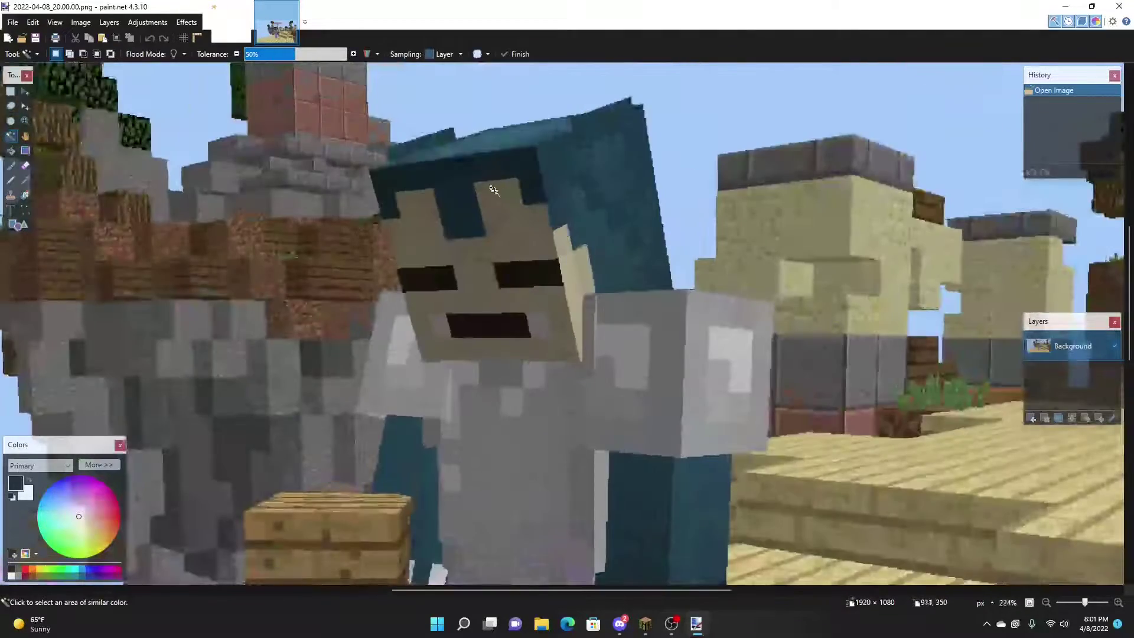
pyautogui.scroll(3, 548, 182)
pyautogui.scroll(3, 448, 195)
pyautogui.scroll(-4, 473, 204)
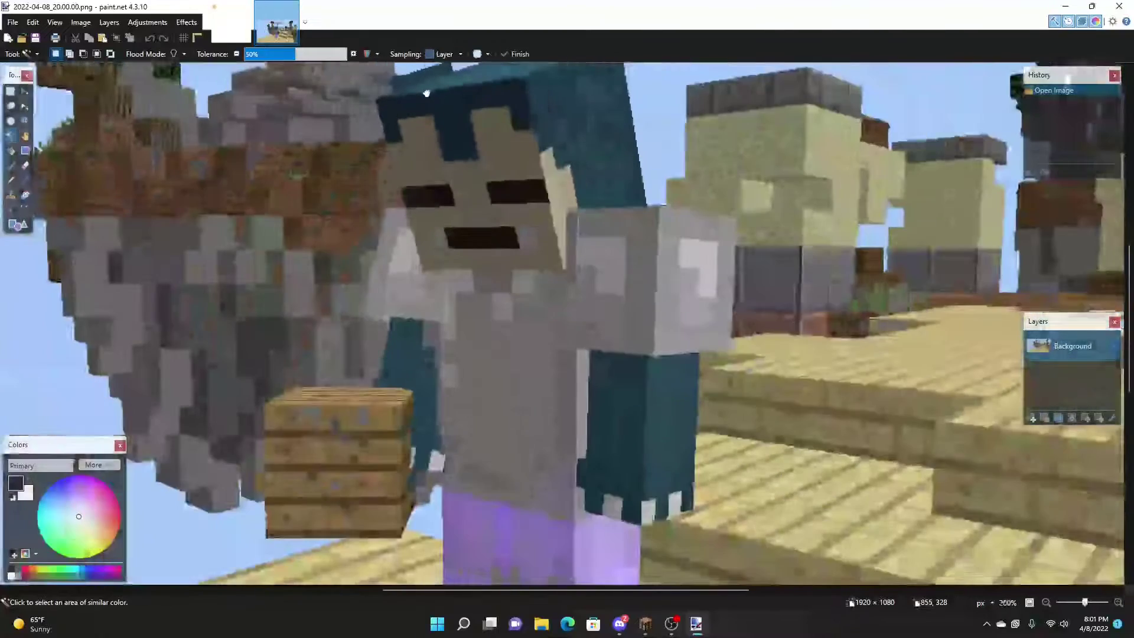
pyautogui.scroll(2, 501, 216)
pyautogui.scroll(1, 500, 216)
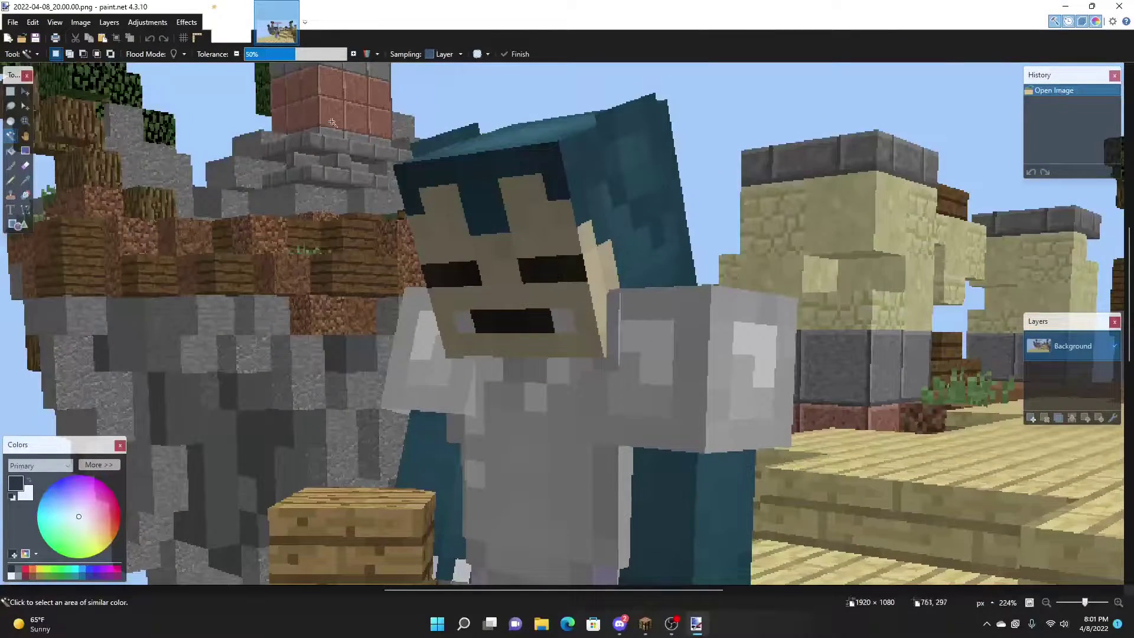
pyautogui.scroll(-5, 518, 177)
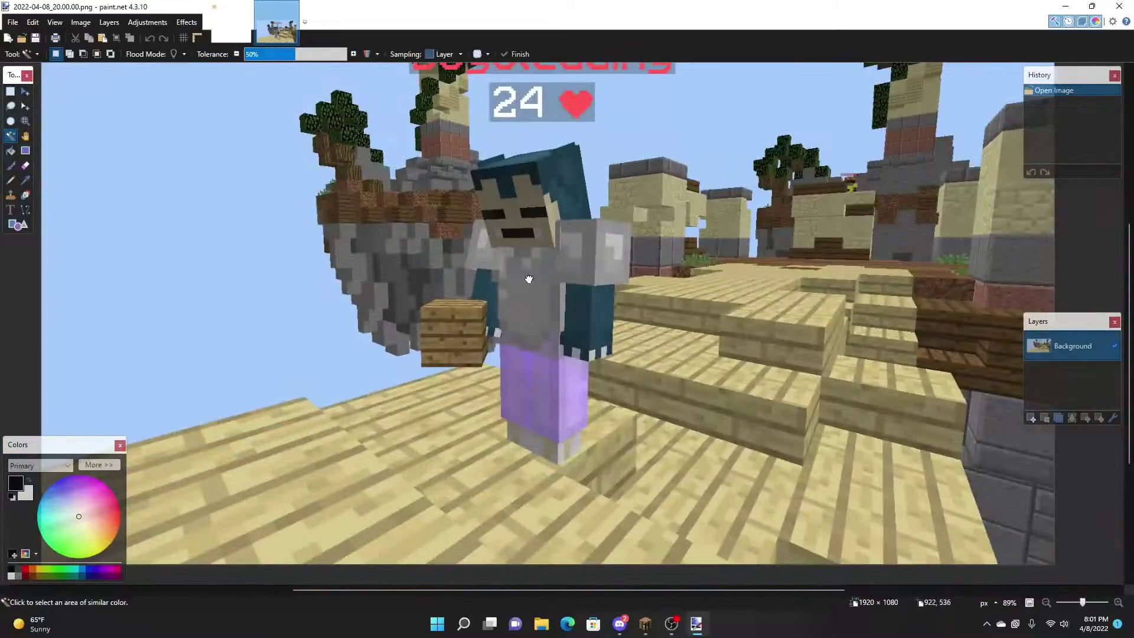
pyautogui.click(528, 278)
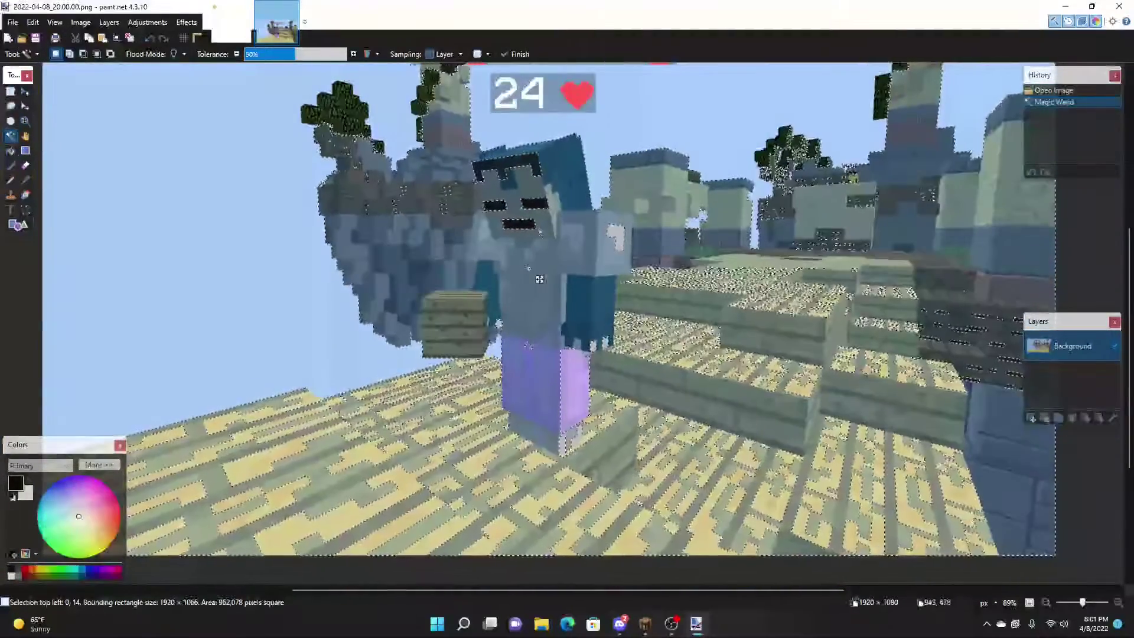
pyautogui.scroll(2, 539, 279)
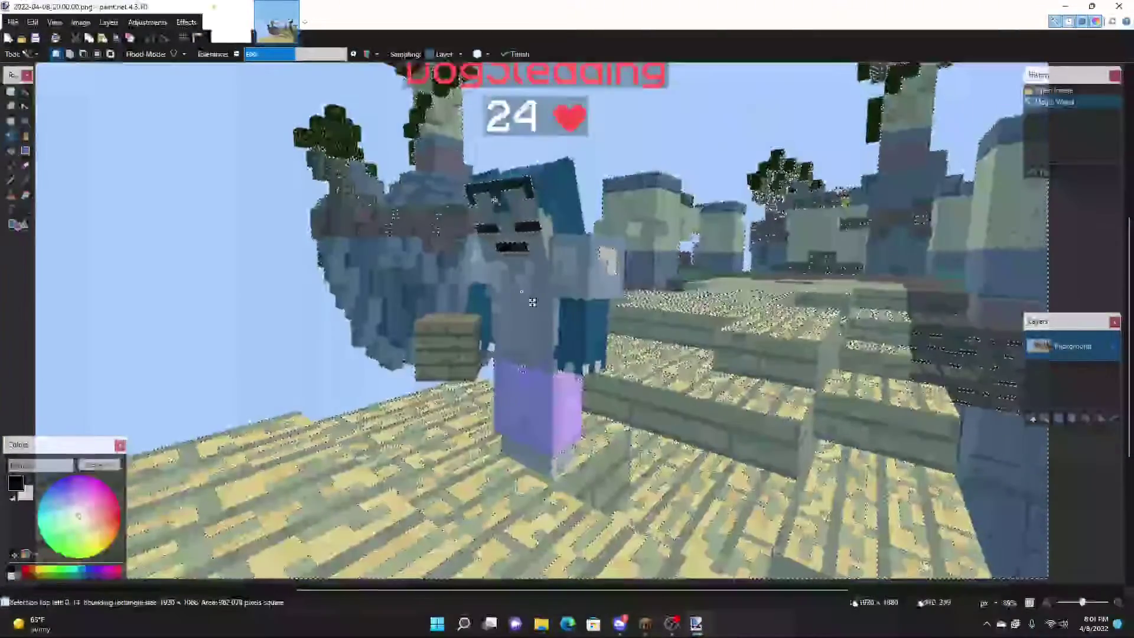
pyautogui.hotkey('ctrl', 'z')
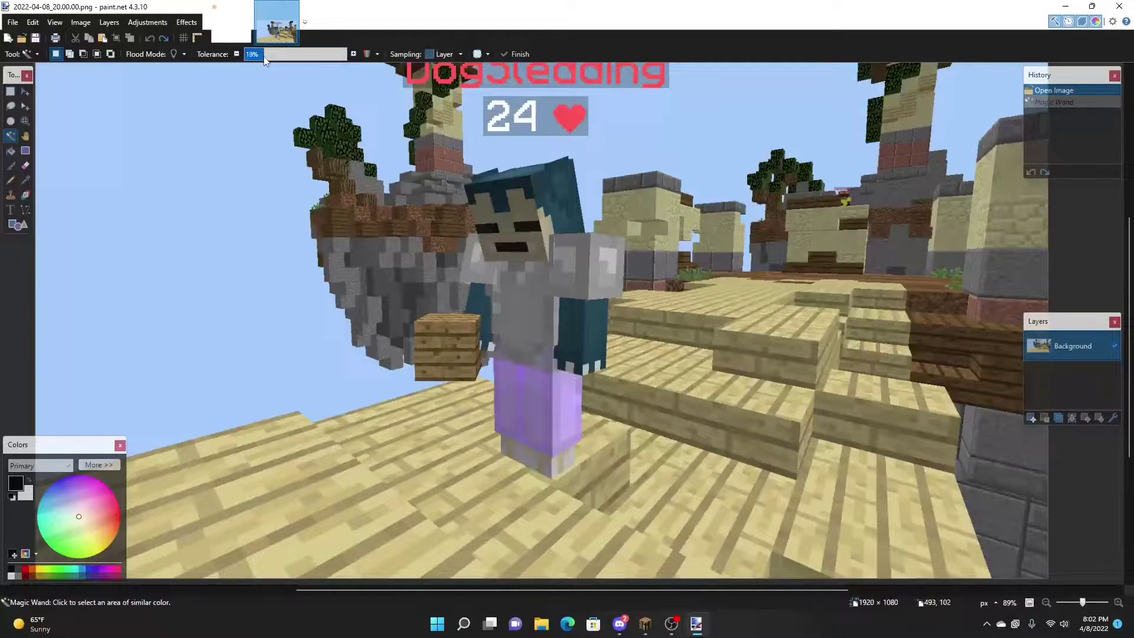
# Lower the Magic Wand tolerance to 20% and select the dark front and the side of the player's blue hood.
pyautogui.scroll(5, 510, 184)
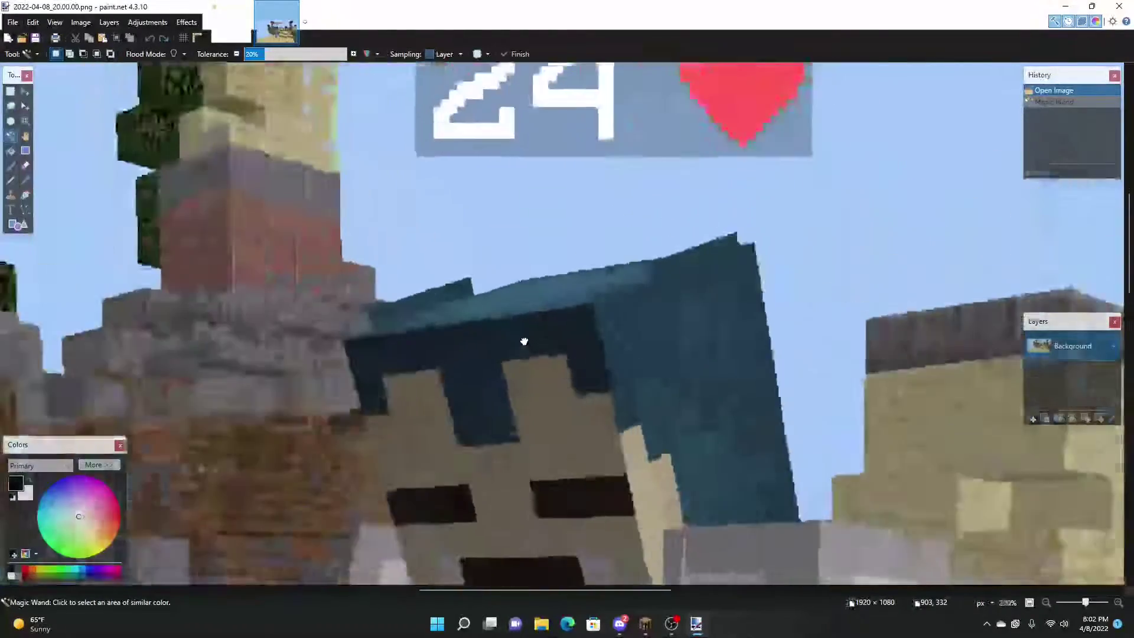
pyautogui.click(524, 341)
pyautogui.scroll(-3, 469, 348)
pyautogui.scroll(2, 515, 248)
pyautogui.click(516, 248)
pyautogui.scroll(2, 516, 248)
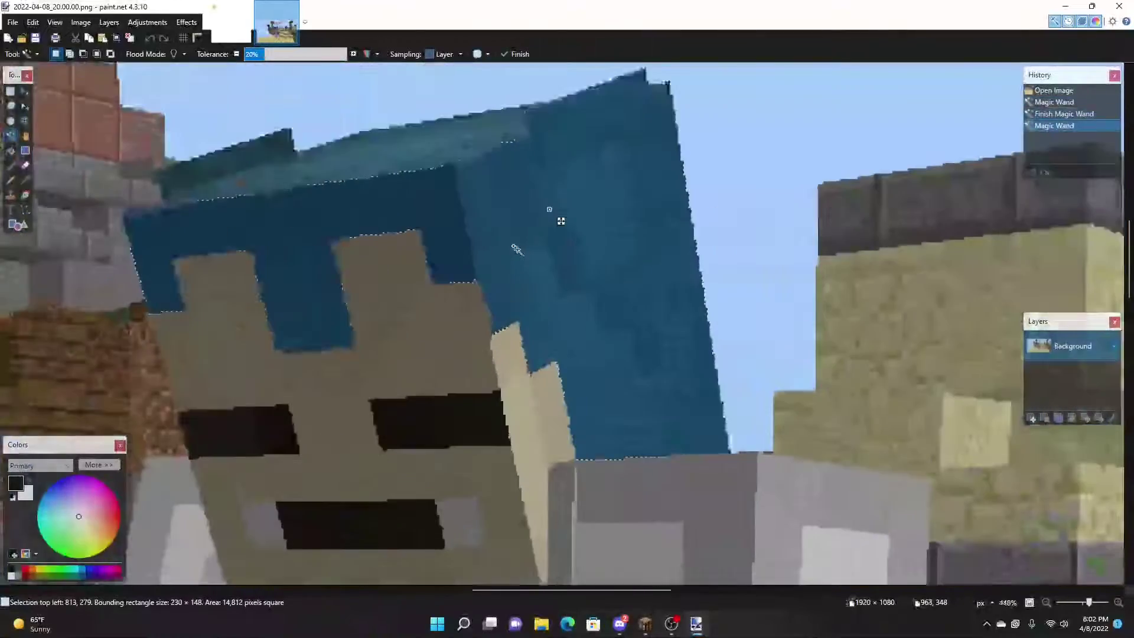
# Add the light top, the raised back edge and the rear corner of the blue hood to the Magic Wand selection.
pyautogui.scroll(-2, 517, 249)
pyautogui.click(419, 156)
pyautogui.scroll(4, 476, 274)
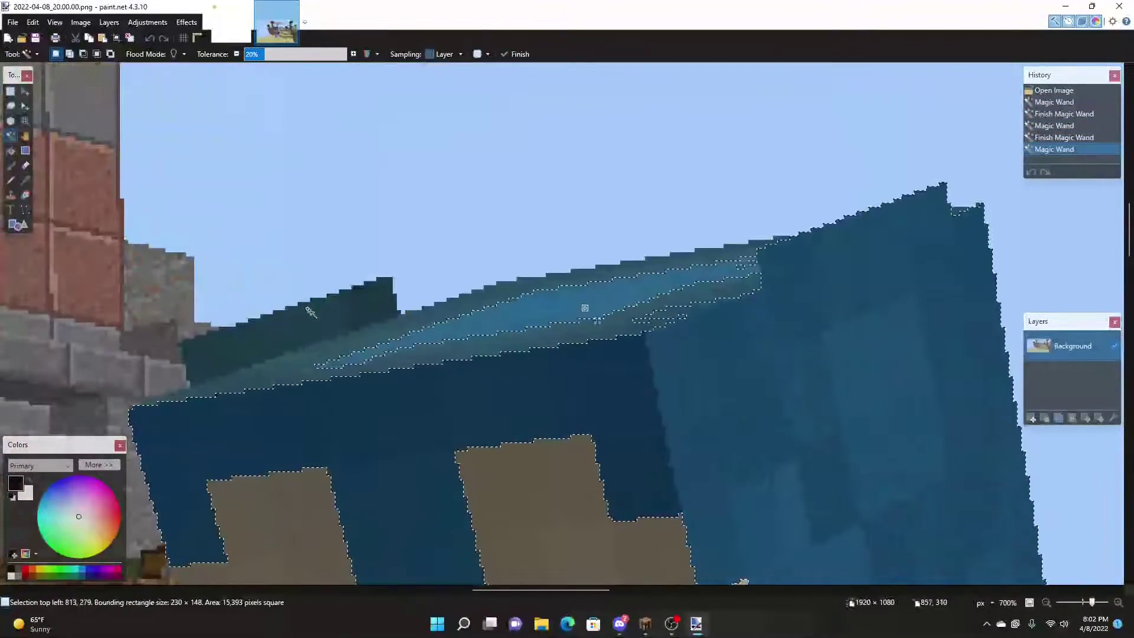
pyautogui.click(295, 366)
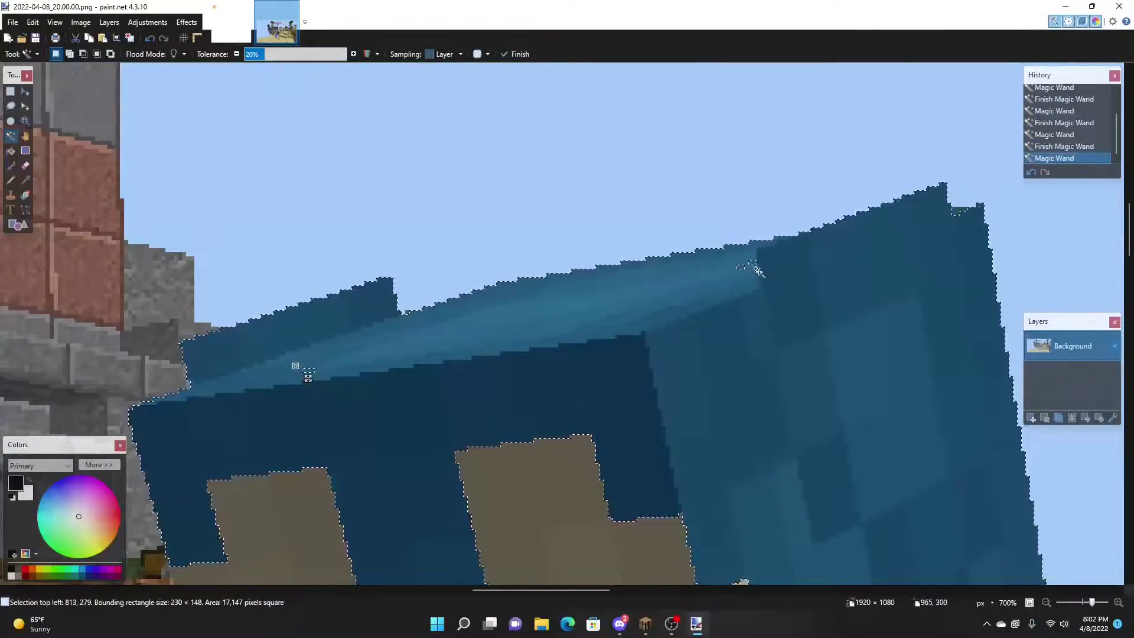
pyautogui.scroll(2, 758, 271)
pyautogui.click(697, 239)
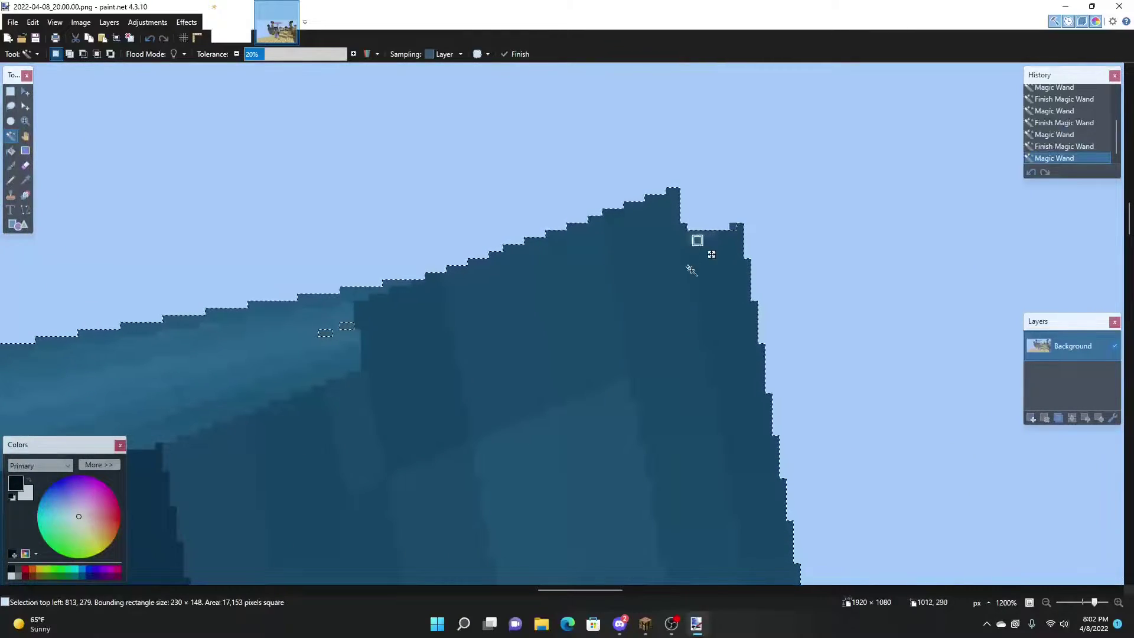
pyautogui.scroll(-7, 691, 270)
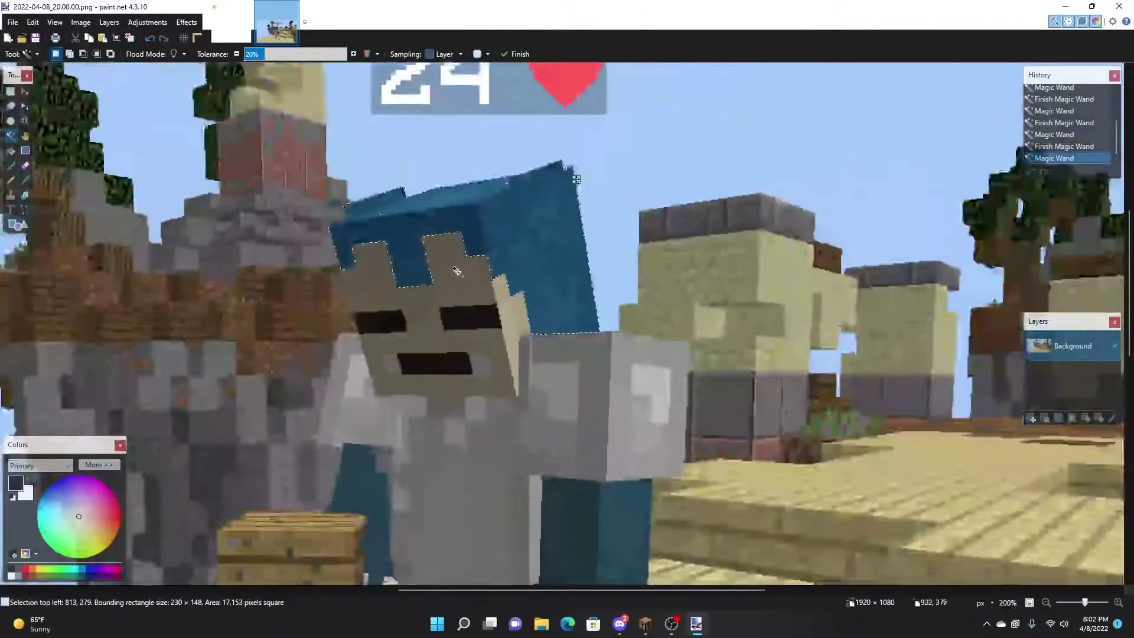
# Add the player's face, mouth, eyes, cheek and the armored shoulder on the wooden block's side to the selection.
pyautogui.click(448, 260)
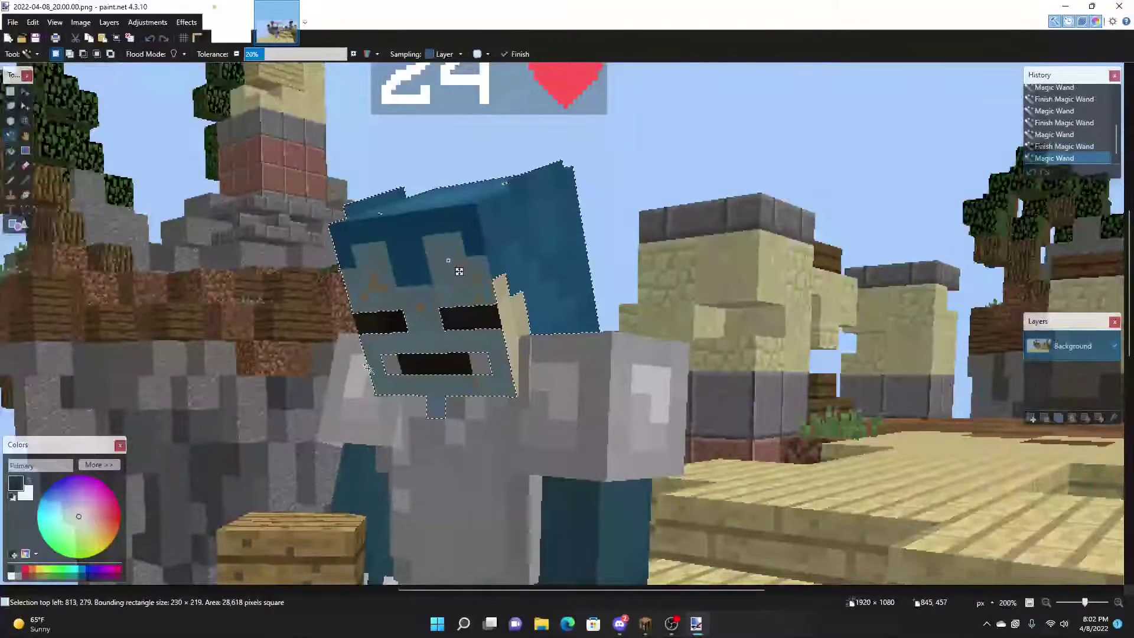
pyautogui.click(418, 374)
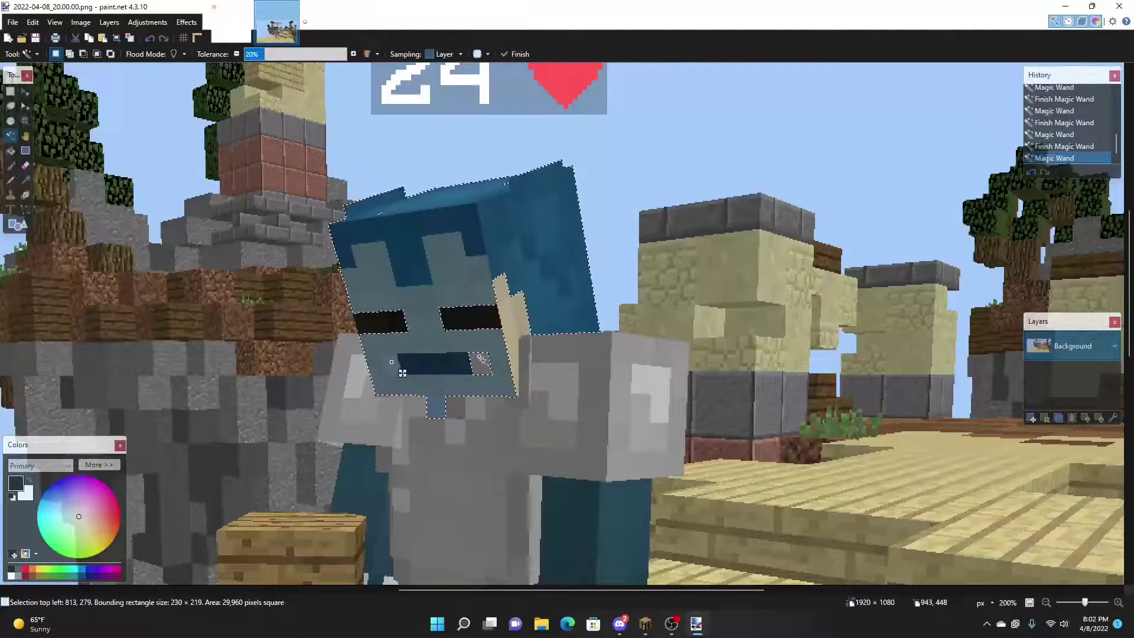
pyautogui.click(517, 310)
pyautogui.scroll(-5, 517, 310)
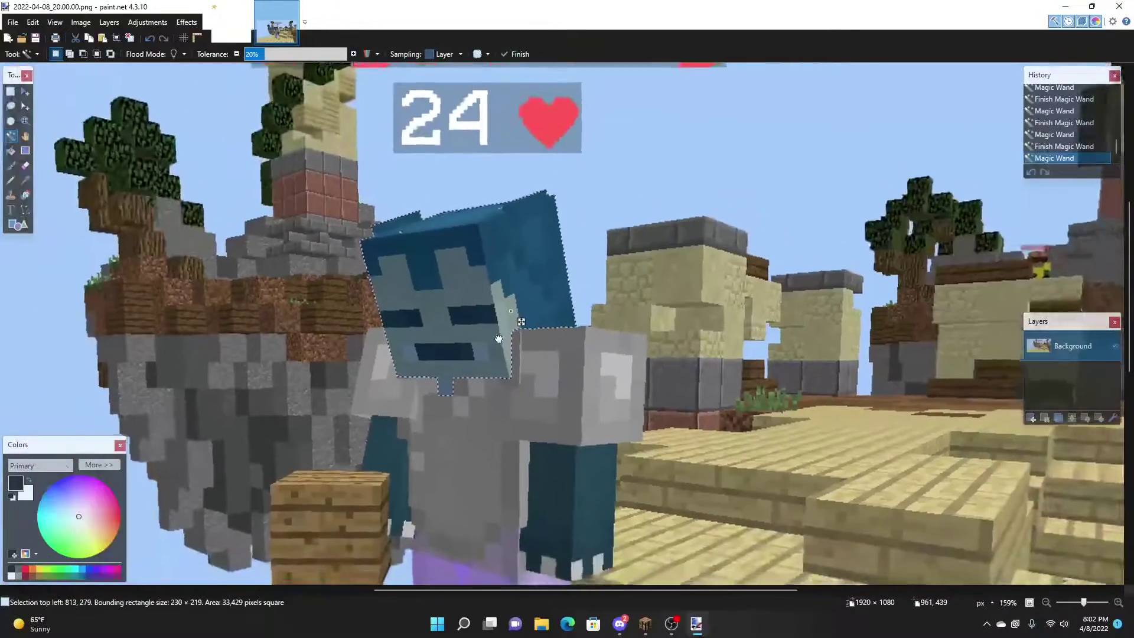
pyautogui.scroll(-2, 473, 265)
pyautogui.scroll(2, 472, 266)
pyautogui.scroll(6, 403, 189)
pyautogui.scroll(3, 402, 189)
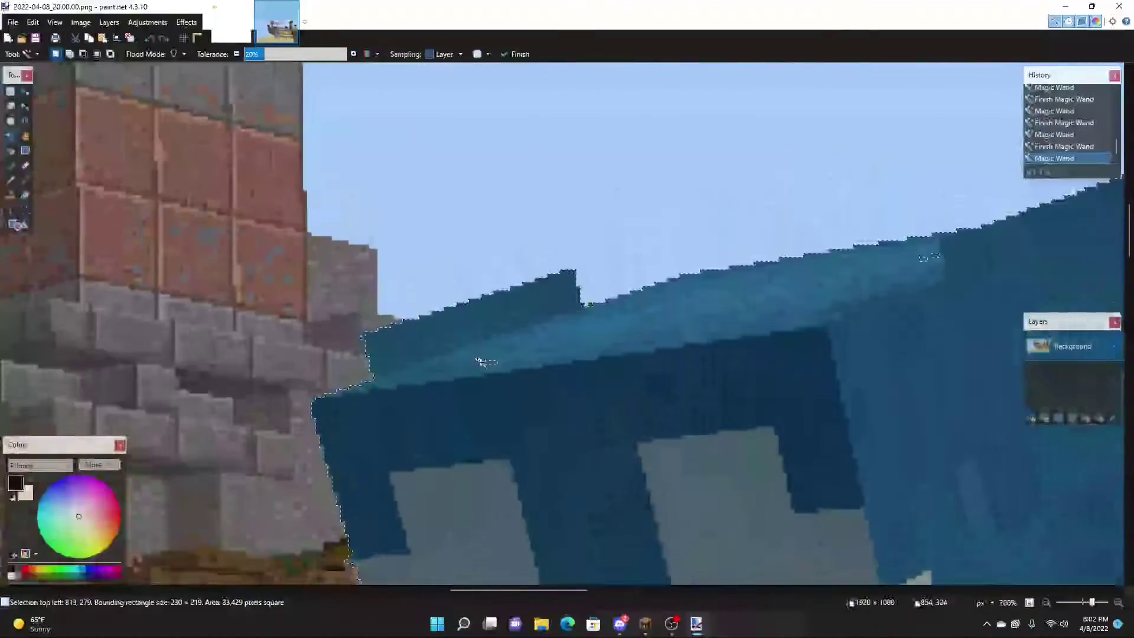
pyautogui.scroll(-5, 561, 413)
pyautogui.click(390, 262)
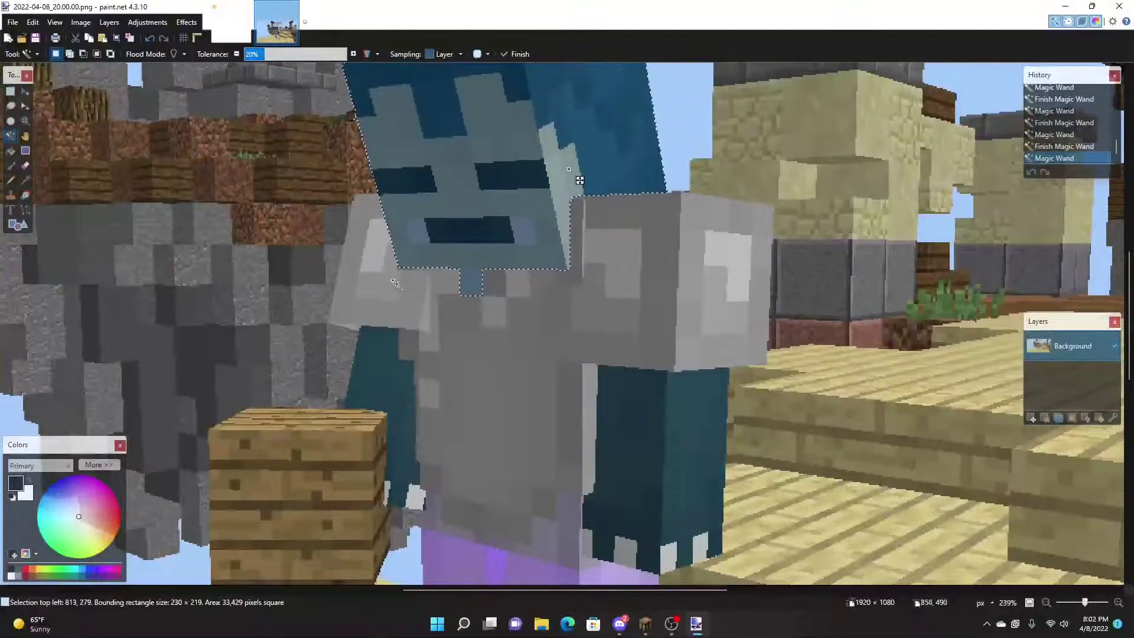
# Try to add the gray chestplate and the other armored shoulder to the Magic Wand selection.
pyautogui.keyDown('ctrl'); pyautogui.click(521, 276); pyautogui.keyUp('ctrl')
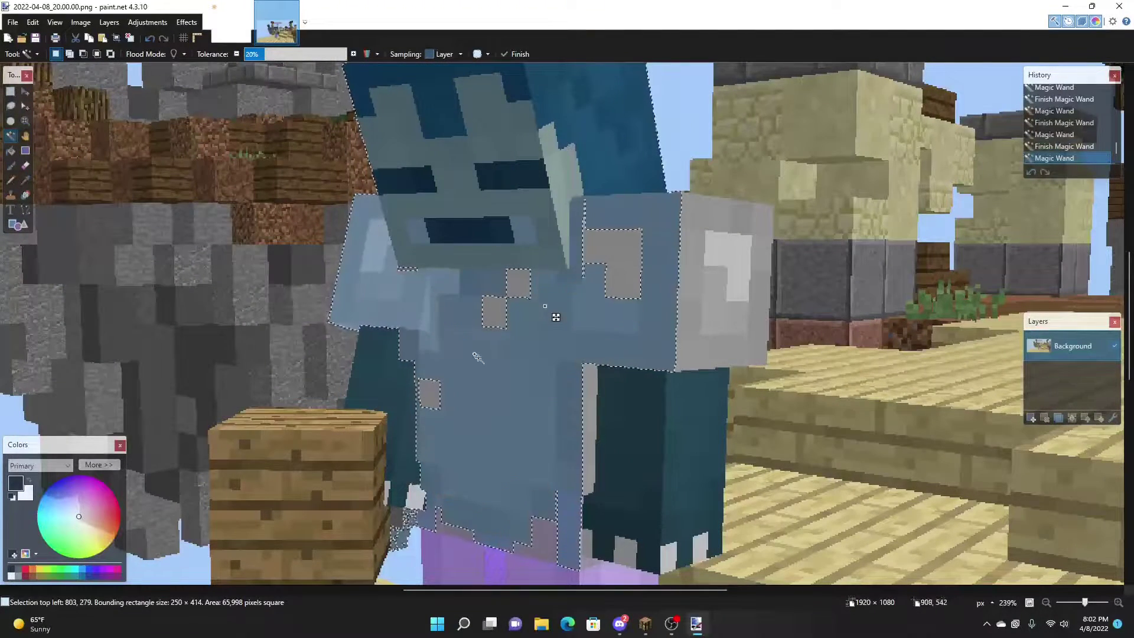
pyautogui.keyDown('ctrl'); pyautogui.click(636, 264); pyautogui.keyUp('ctrl')
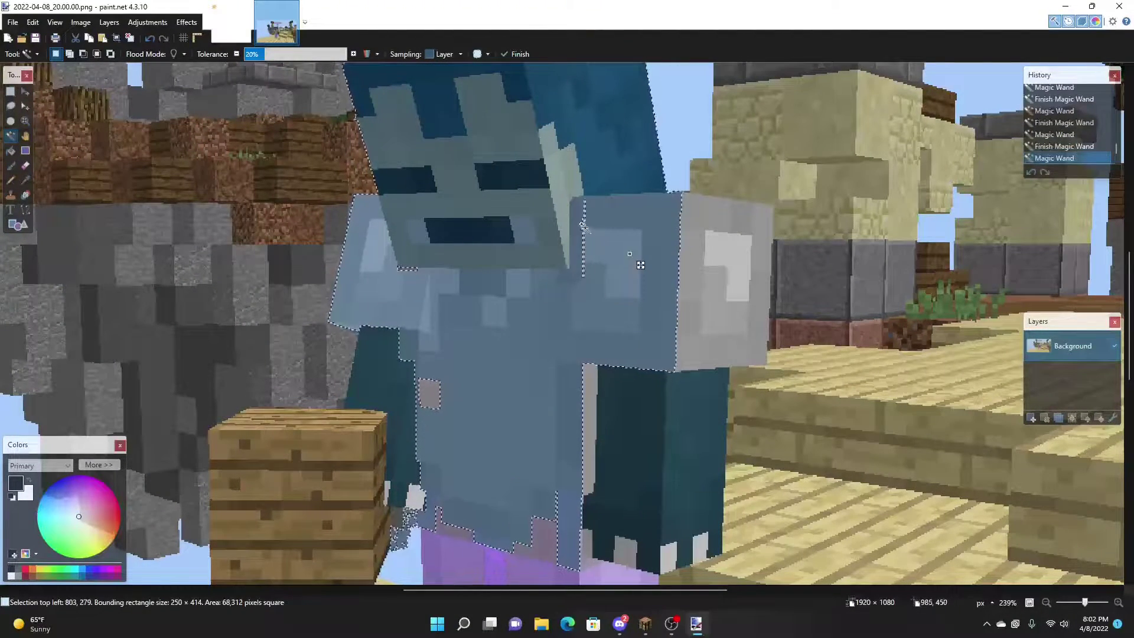
pyautogui.keyDown('ctrl'); pyautogui.click(716, 260); pyautogui.keyUp('ctrl')
pyautogui.keyDown('ctrl'); pyautogui.click(711, 228); pyautogui.keyUp('ctrl')
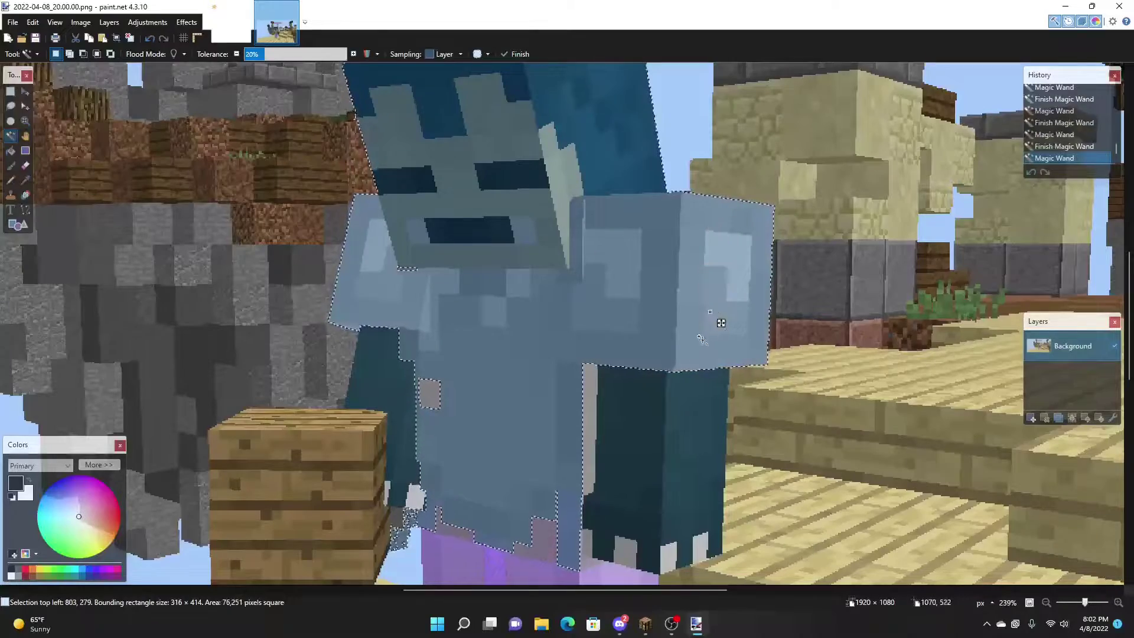
# Try to add the blue arm beside the stairs and the small leftover chest patch to the selection.
pyautogui.keyDown('ctrl'); pyautogui.scroll(-2, 711, 229); pyautogui.keyUp('ctrl')
pyautogui.scroll(-4, 650, 224)
pyautogui.keyDown('ctrl'); pyautogui.click(616, 201); pyautogui.keyUp('ctrl')
pyautogui.keyDown('ctrl'); pyautogui.click(564, 158); pyautogui.keyUp('ctrl')
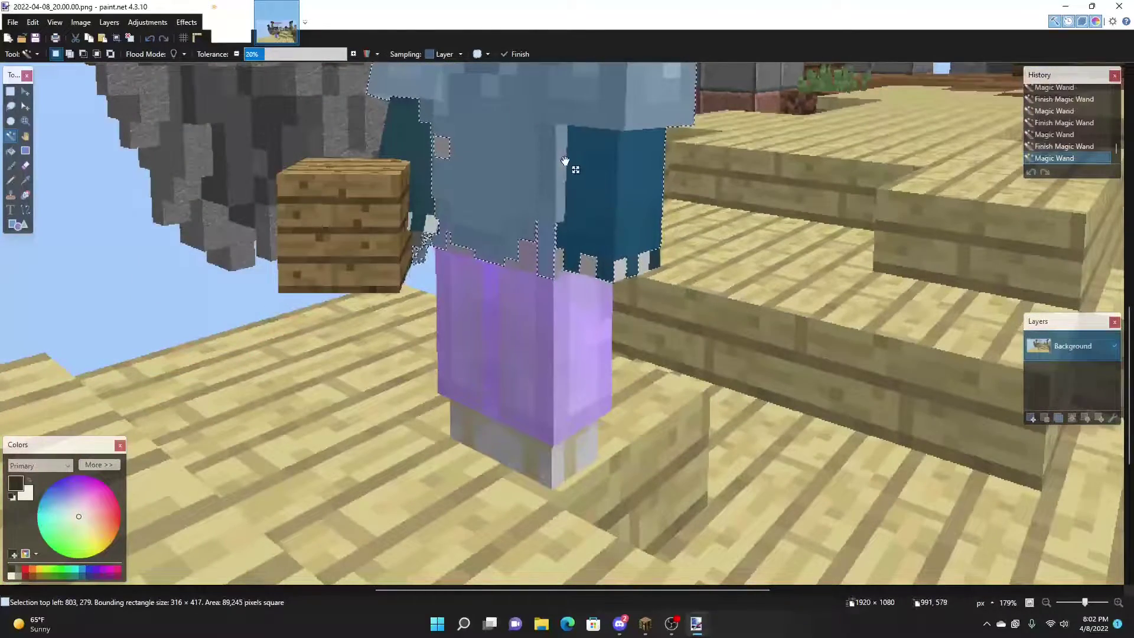
pyautogui.keyDown('ctrl'); pyautogui.click(450, 149); pyautogui.keyUp('ctrl')
pyautogui.keyDown('ctrl'); pyautogui.scroll(8, 455, 148); pyautogui.keyUp('ctrl')
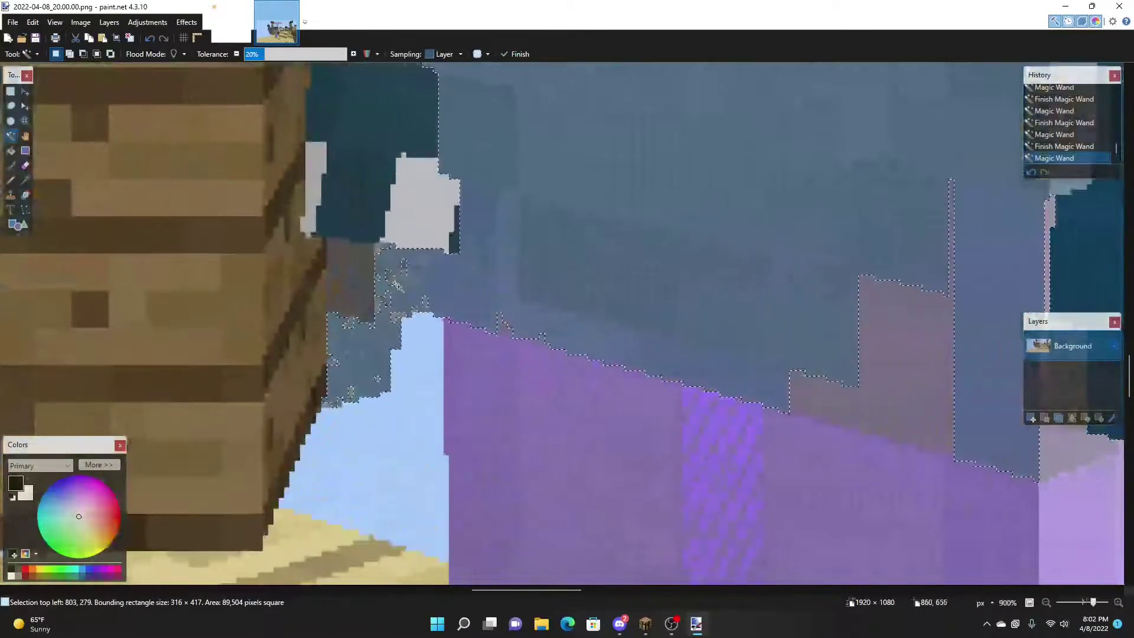
pyautogui.keyDown('ctrl'); pyautogui.scroll(-6, 500, 243); pyautogui.keyUp('ctrl')
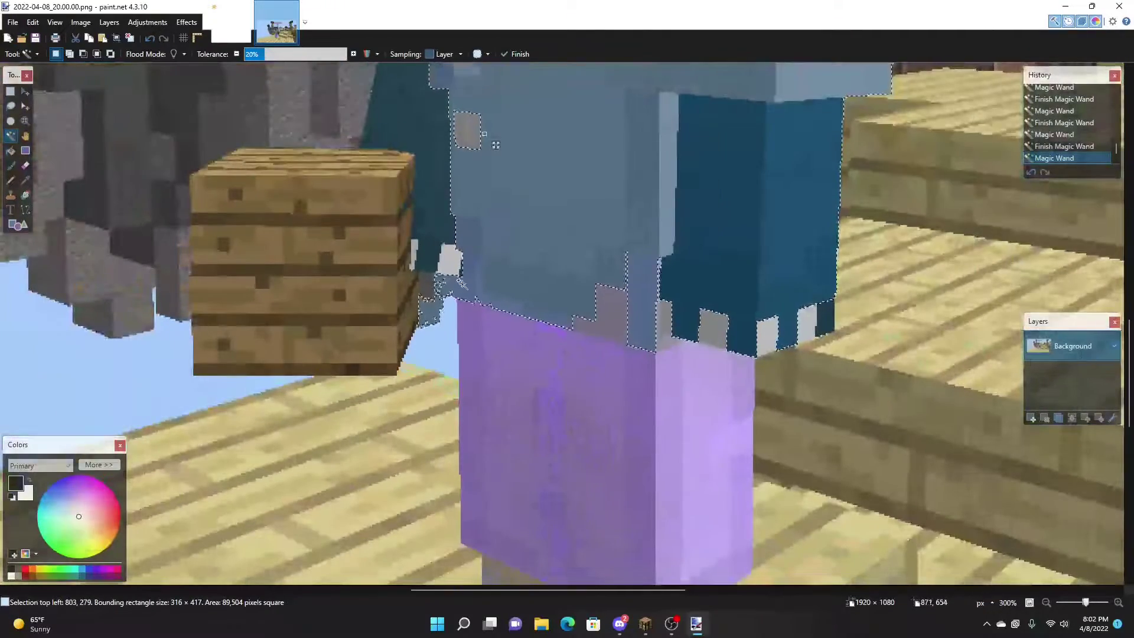
# Undo the Magic Wand additions back to the head and the first shoulder.
pyautogui.hotkey('ctrl', 'z')
pyautogui.hotkey('ctrl', 'z')
pyautogui.keyDown('ctrl'); pyautogui.scroll(-5, 562, 236); pyautogui.keyUp('ctrl')
pyautogui.keyDown('ctrl'); pyautogui.scroll(4, 562, 243); pyautogui.keyUp('ctrl')
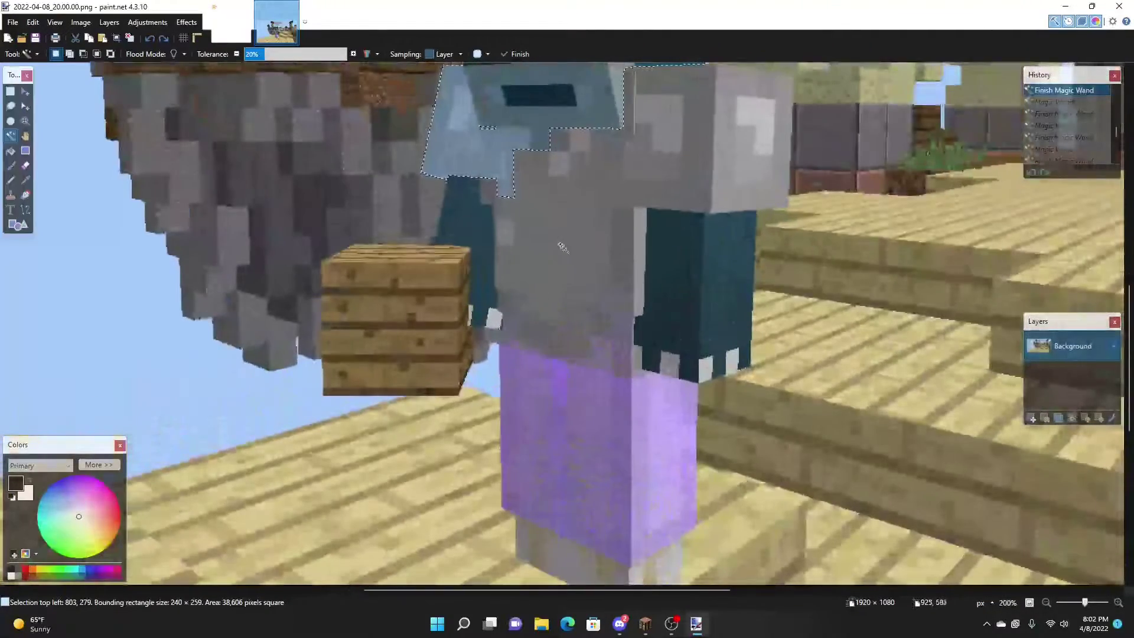
# Lower the Magic Wand tolerance to 13% and add the player's gray chestplate to the selection.
pyautogui.click(560, 244)
pyautogui.hotkey('ctrl', 'z')
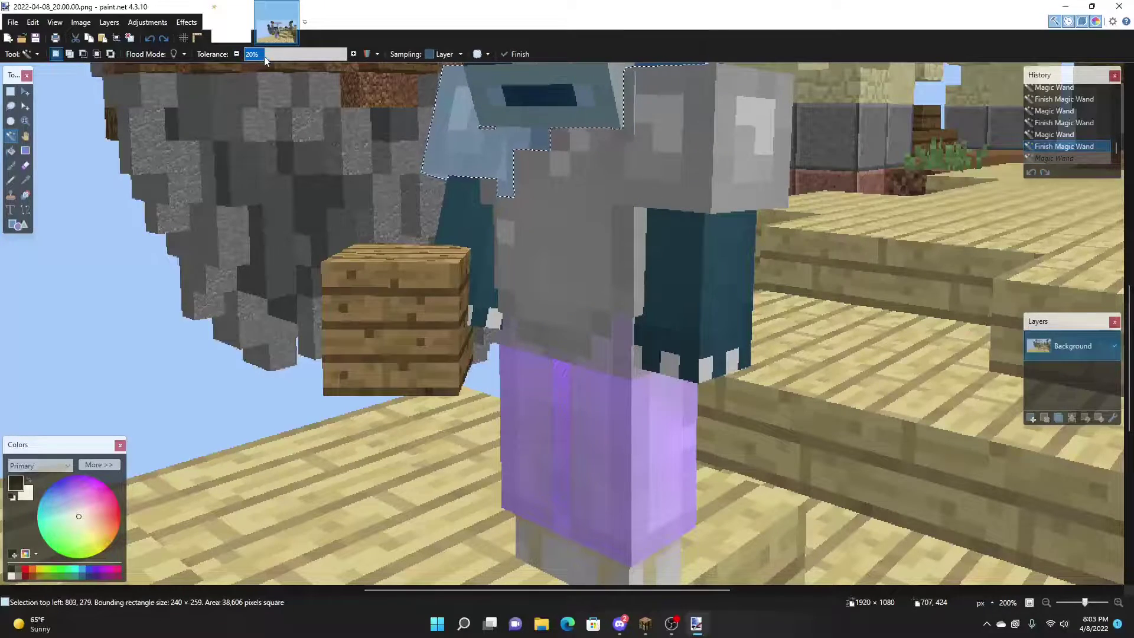
pyautogui.moveTo(264, 56); pyautogui.dragTo(258, 56)
pyautogui.keyDown('ctrl'); pyautogui.scroll(2, 502, 307); pyautogui.keyUp('ctrl')
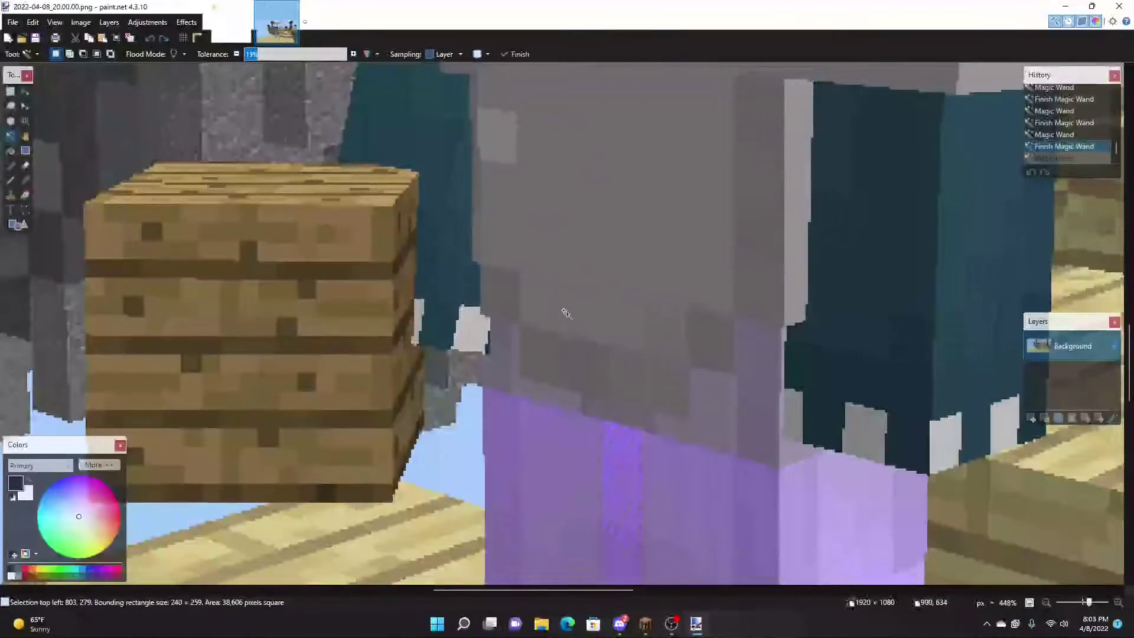
pyautogui.keyDown('ctrl'); pyautogui.scroll(-3, 562, 309); pyautogui.keyUp('ctrl')
pyautogui.keyDown('ctrl'); pyautogui.scroll(2, 605, 284); pyautogui.keyUp('ctrl')
pyautogui.click(572, 298)
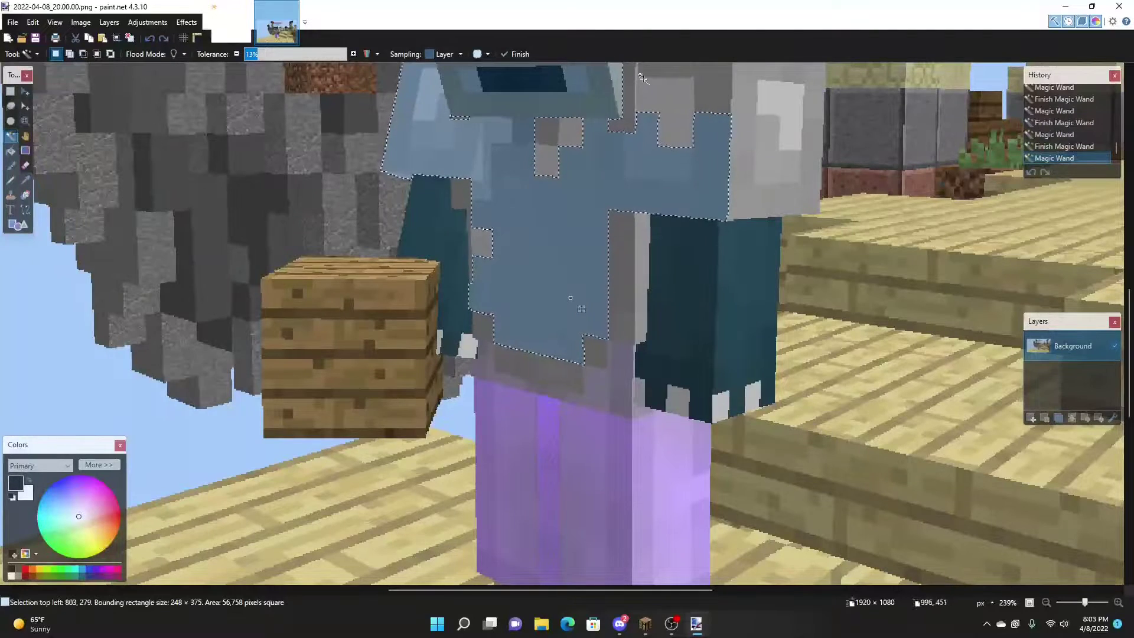
pyautogui.click(686, 119)
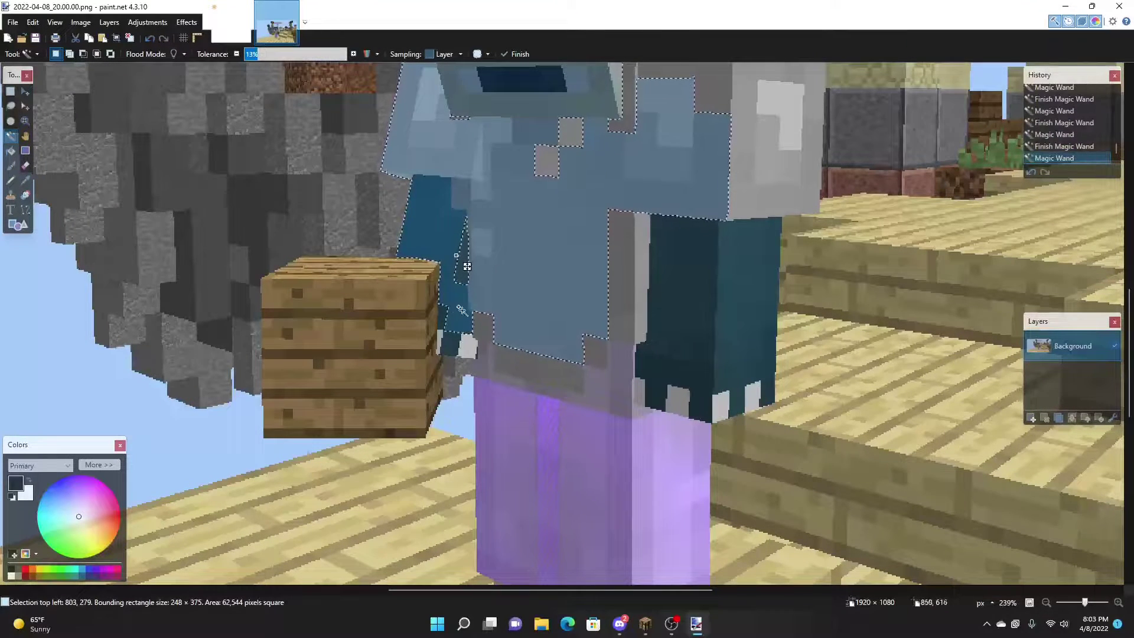
# Add both blue arms with their light fingertips and the chestplate's remaining side strip to the selection.
pyautogui.moveTo(430, 327); pyautogui.dragTo(712, 276)
pyautogui.scroll(-1, 464, 348)
pyautogui.keyDown('ctrl'); pyautogui.click(628, 397); pyautogui.keyUp('ctrl')
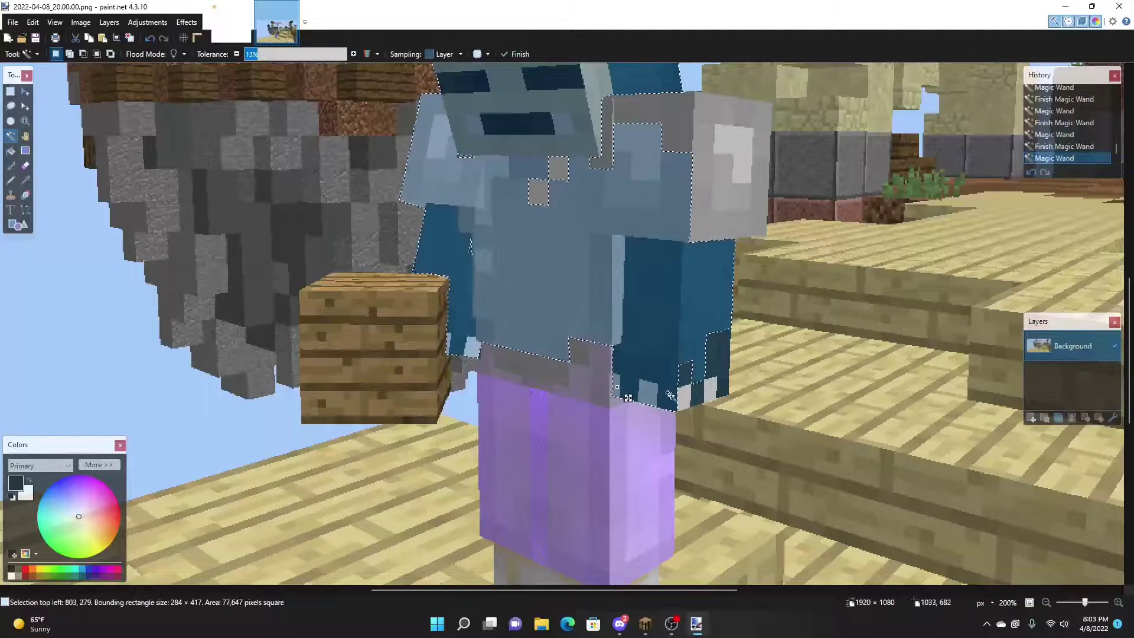
pyautogui.keyDown('ctrl'); pyautogui.click(719, 401); pyautogui.keyUp('ctrl')
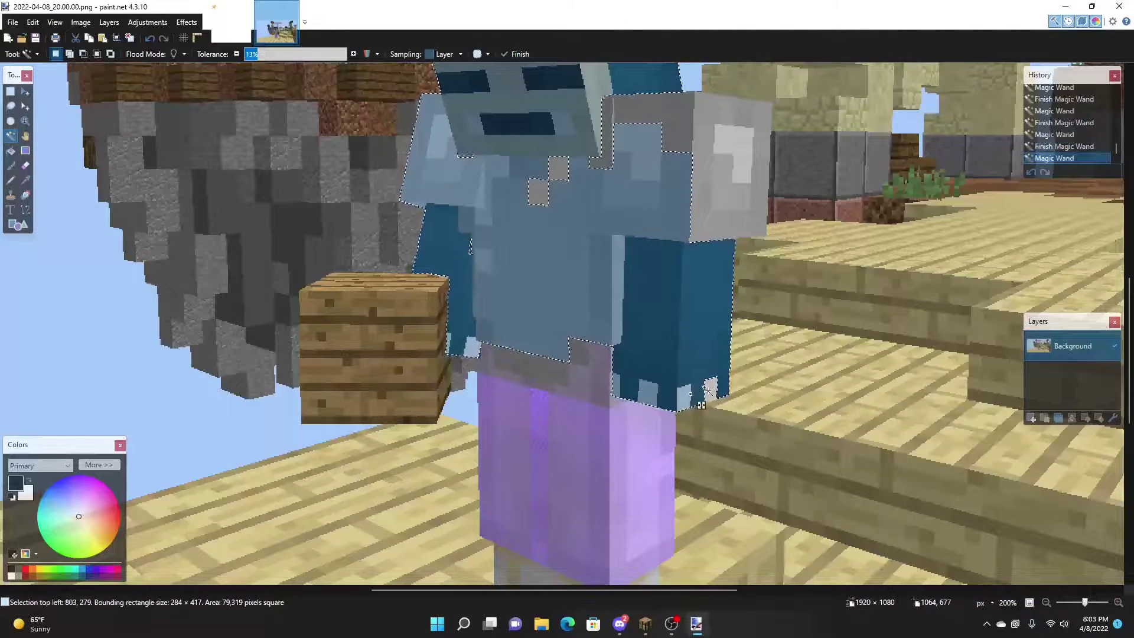
# Add the front of the purple leggings, its striped center band and the chestplate's lower edge to the selection.
pyautogui.scroll(-2, 631, 372)
pyautogui.scroll(5, 502, 283)
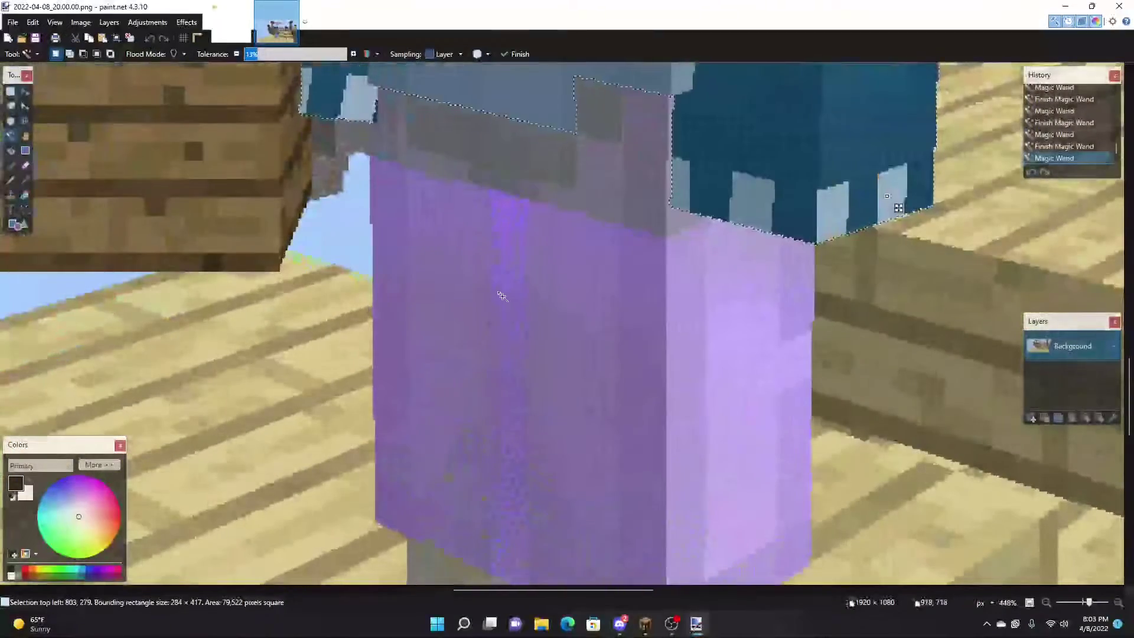
pyautogui.keyDown('ctrl'); pyautogui.click(500, 294); pyautogui.keyUp('ctrl')
pyautogui.scroll(-1, 552, 173)
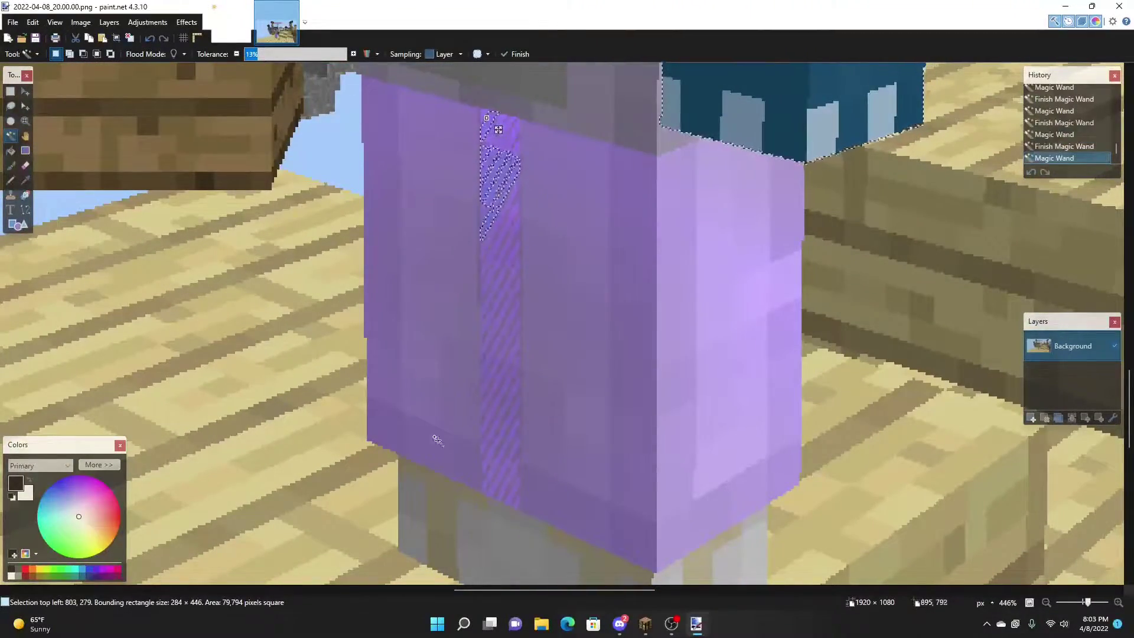
pyautogui.moveTo(437, 440); pyautogui.dragTo(455, 83)
pyautogui.keyDown('ctrl'); pyautogui.click(631, 121); pyautogui.keyUp('ctrl')
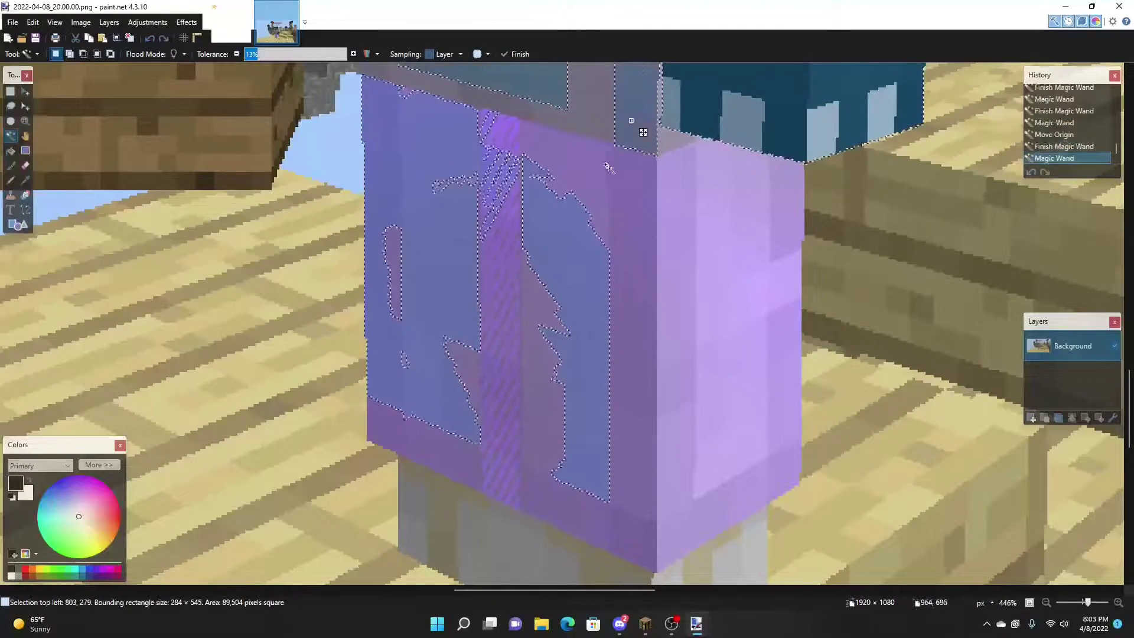
pyautogui.keyDown('ctrl'); pyautogui.click(500, 135); pyautogui.keyUp('ctrl')
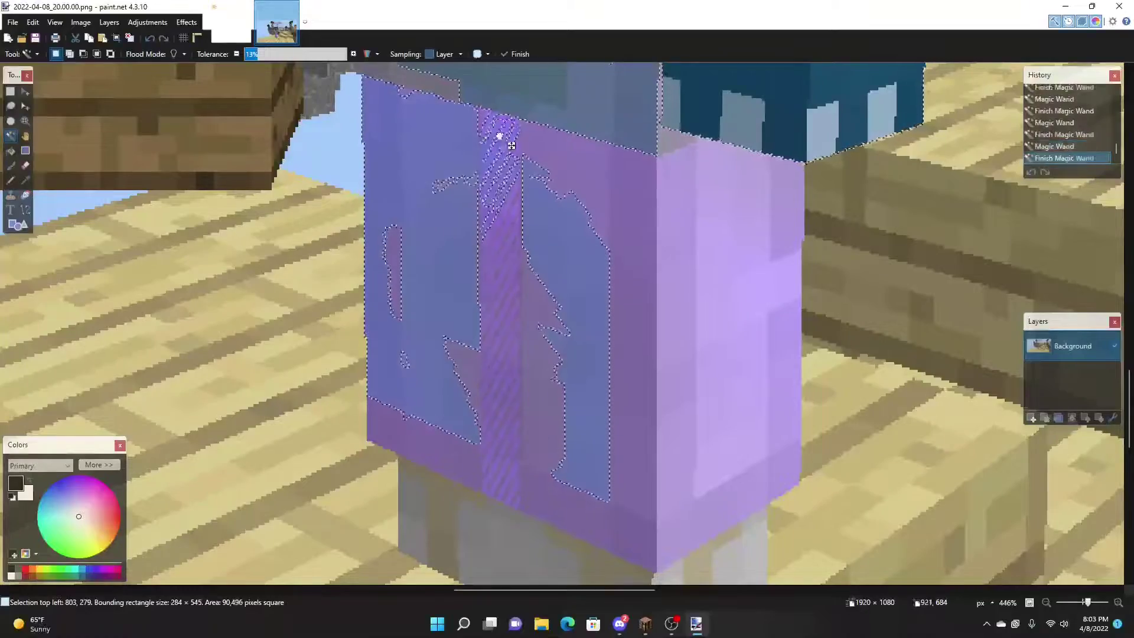
pyautogui.moveTo(506, 144)
pyautogui.mouseDown()
pyautogui.moveTo(494, 388)
pyautogui.moveTo(508, 264)
pyautogui.mouseUp()
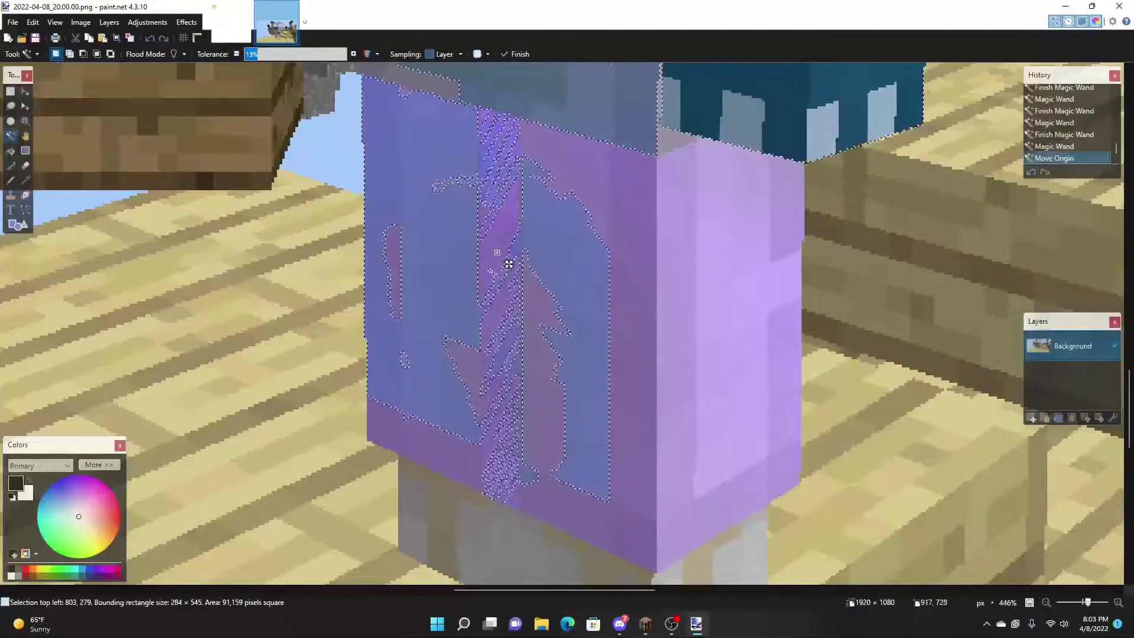
# Add the front and side faces of the gray boots below the leggings to the selection.
pyautogui.scroll(-3, 520, 325)
pyautogui.keyDown('ctrl'); pyautogui.scroll(-1, 414, 295); pyautogui.keyUp('ctrl')
pyautogui.keyDown('ctrl'); pyautogui.click(413, 295); pyautogui.keyUp('ctrl')
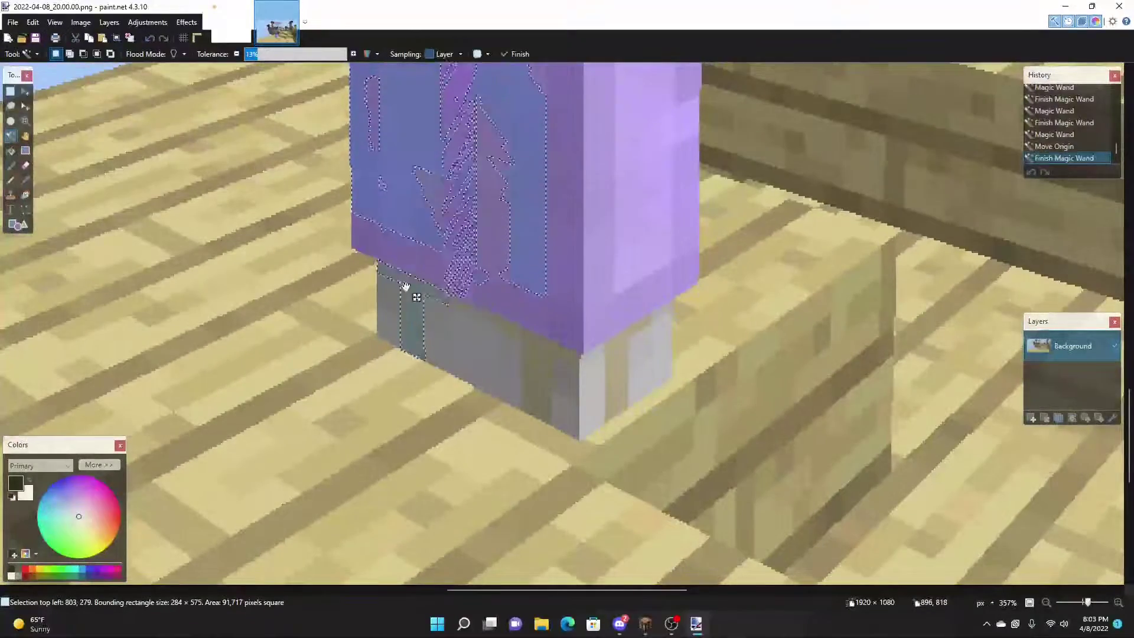
pyautogui.keyDown('ctrl'); pyautogui.click(398, 296); pyautogui.keyUp('ctrl')
pyautogui.keyDown('ctrl'); pyautogui.click(405, 309); pyautogui.keyUp('ctrl')
pyautogui.keyDown('ctrl'); pyautogui.click(532, 348); pyautogui.keyUp('ctrl')
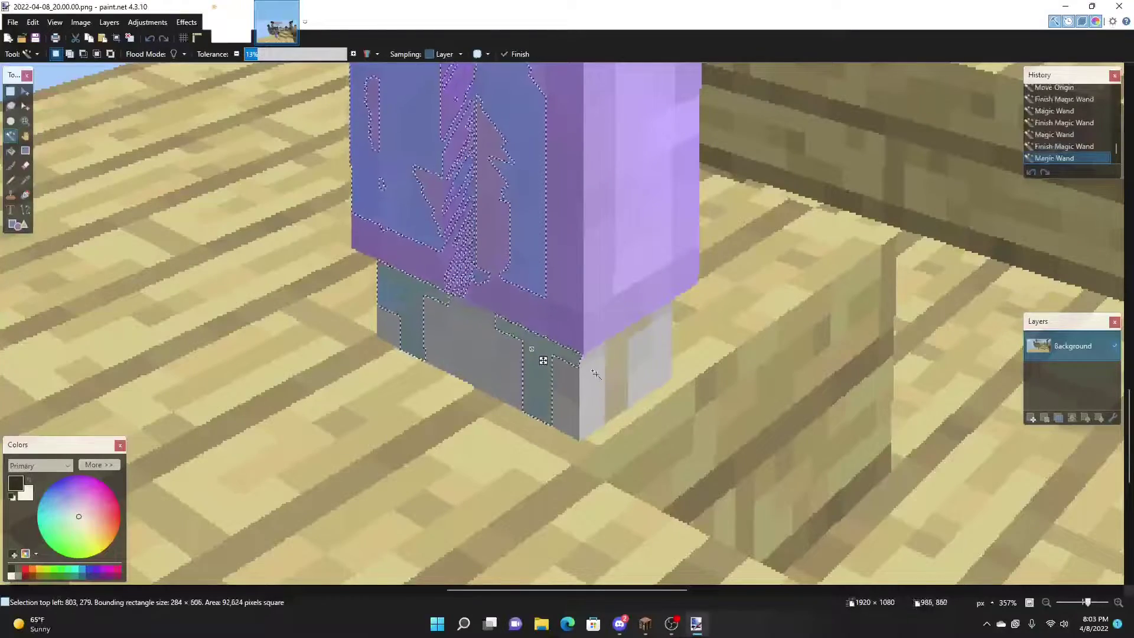
pyautogui.keyDown('ctrl'); pyautogui.click(649, 354); pyautogui.keyUp('ctrl')
pyautogui.keyDown('ctrl'); pyautogui.click(592, 372); pyautogui.keyUp('ctrl')
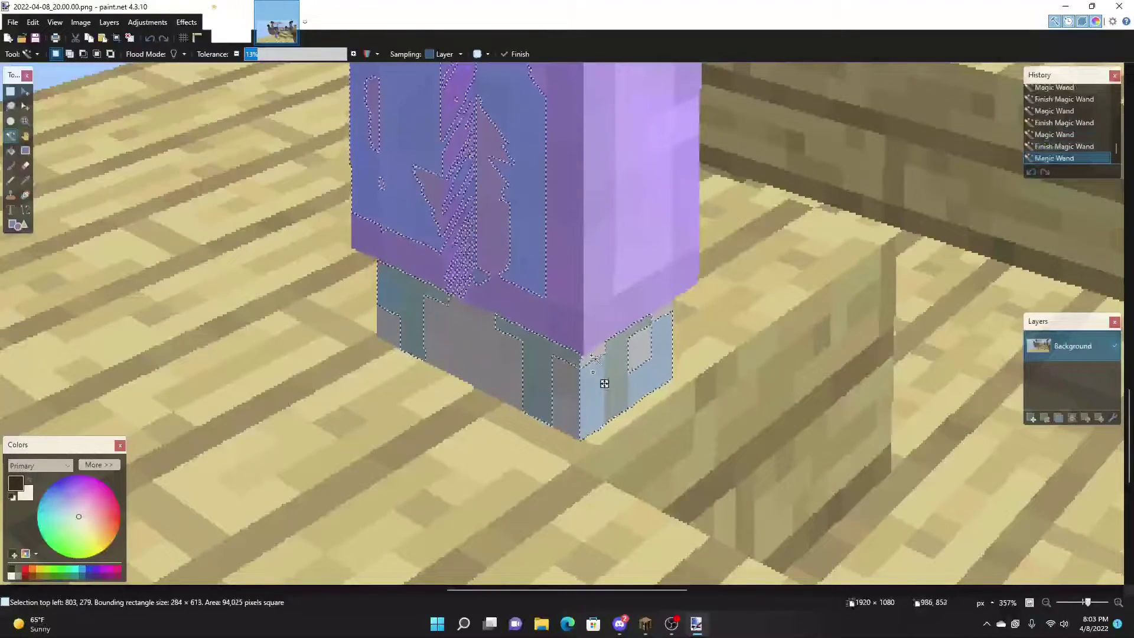
pyautogui.moveTo(607, 374); pyautogui.dragTo(374, 400)
# Add the lighter side face of the purple leggings and the leftover patches on their front to the selection.
pyautogui.scroll(4, 663, 312)
pyautogui.scroll(-3, 479, 387)
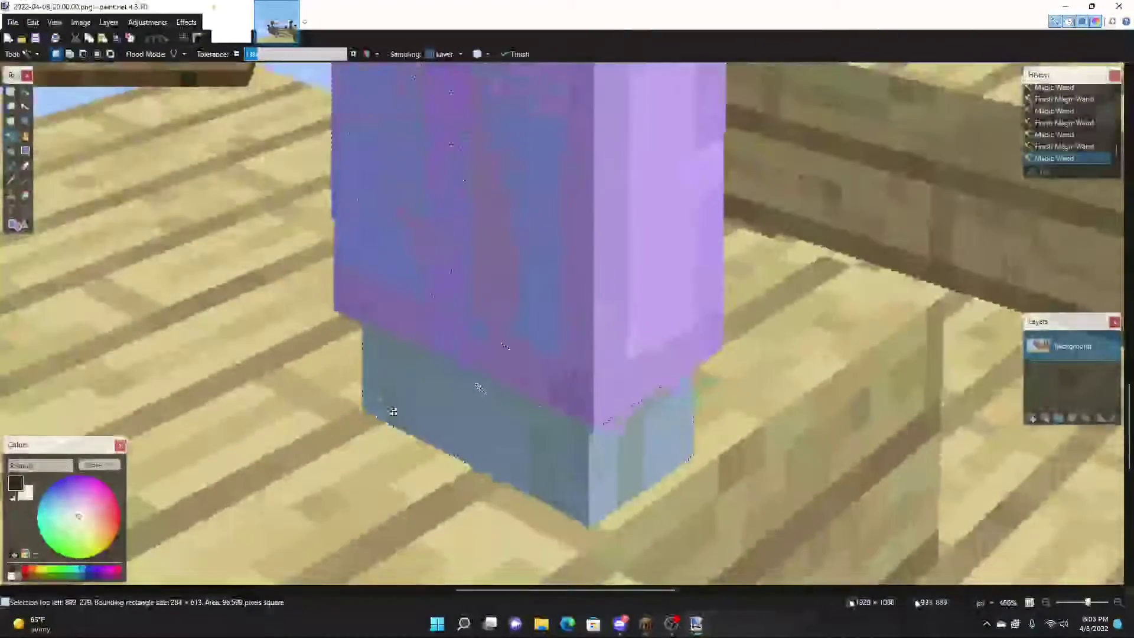
pyautogui.scroll(-2, 479, 387)
pyautogui.moveTo(201, 549); pyautogui.dragTo(438, 266)
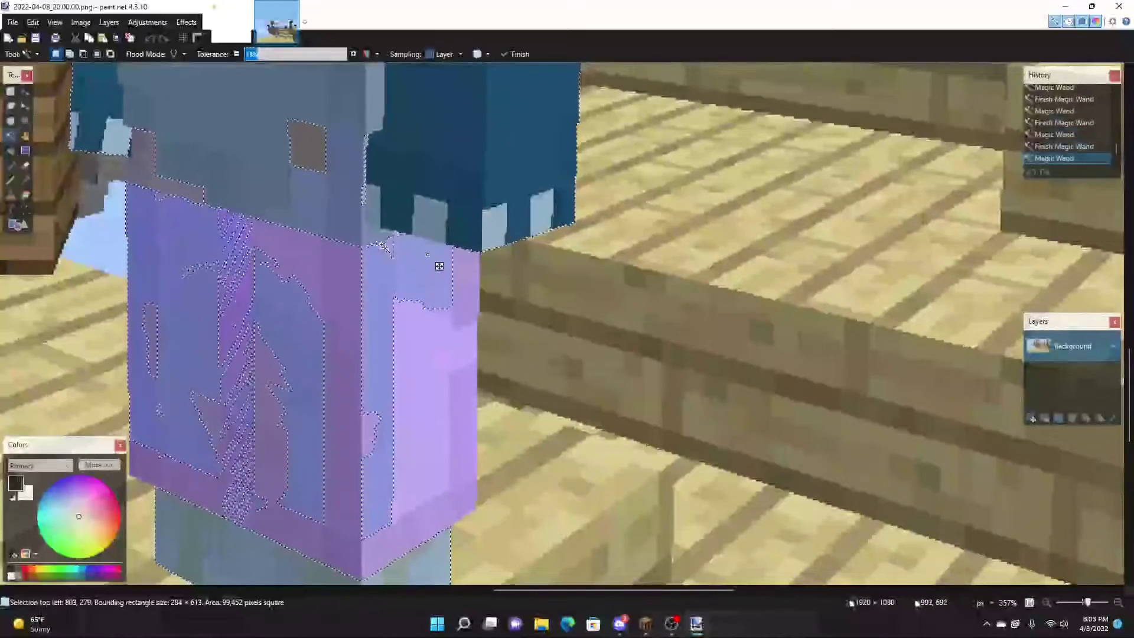
pyautogui.scroll(-4, 439, 265)
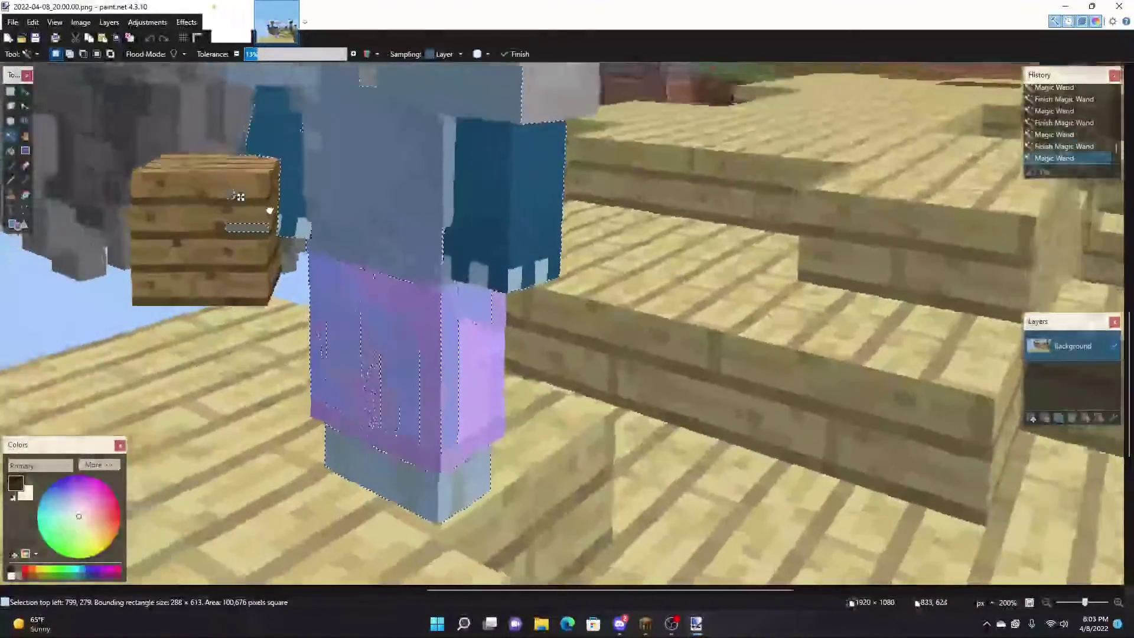
pyautogui.scroll(4, 565, 293)
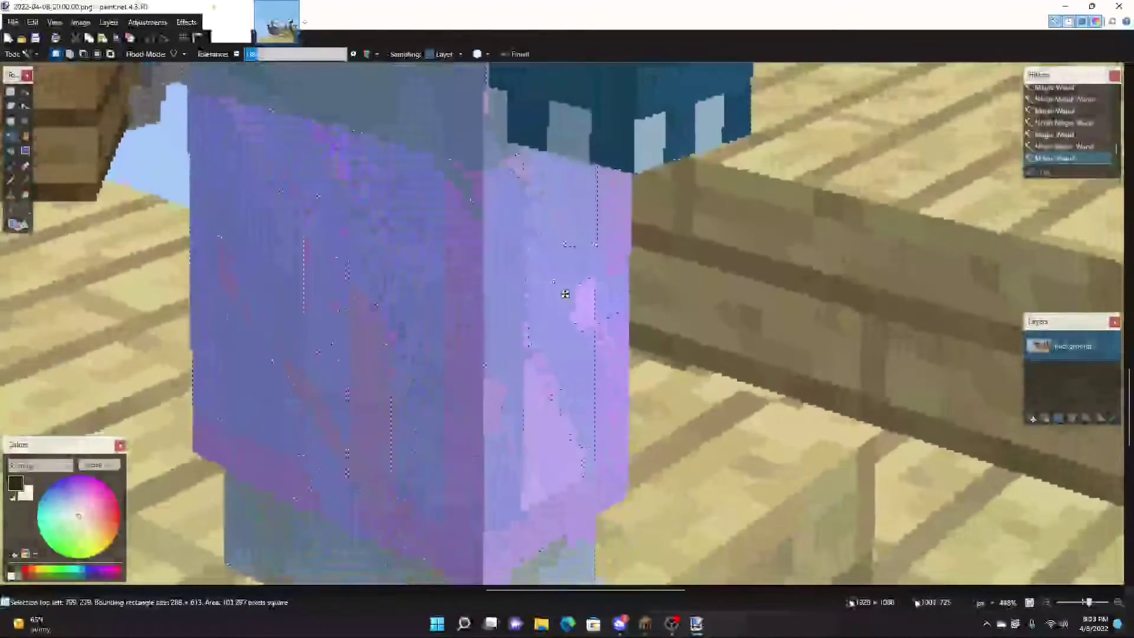
pyautogui.moveTo(565, 293)
pyautogui.mouseDown()
pyautogui.moveTo(620, 381)
pyautogui.moveTo(581, 299)
pyautogui.mouseUp()
pyautogui.scroll(-2, 581, 300)
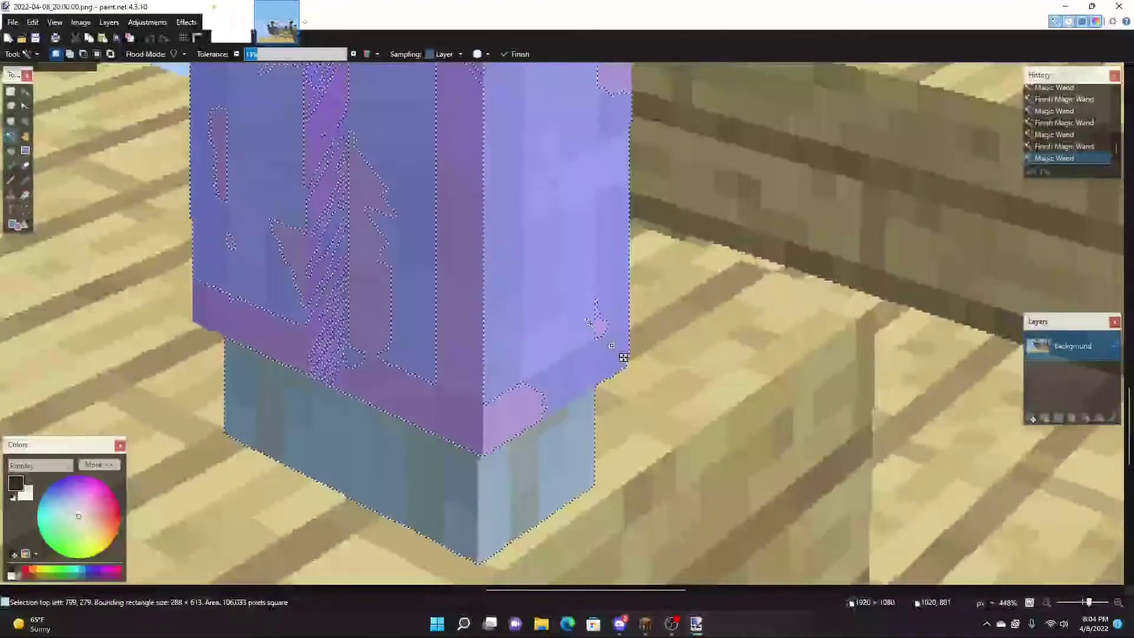
pyautogui.scroll(-3, 521, 350)
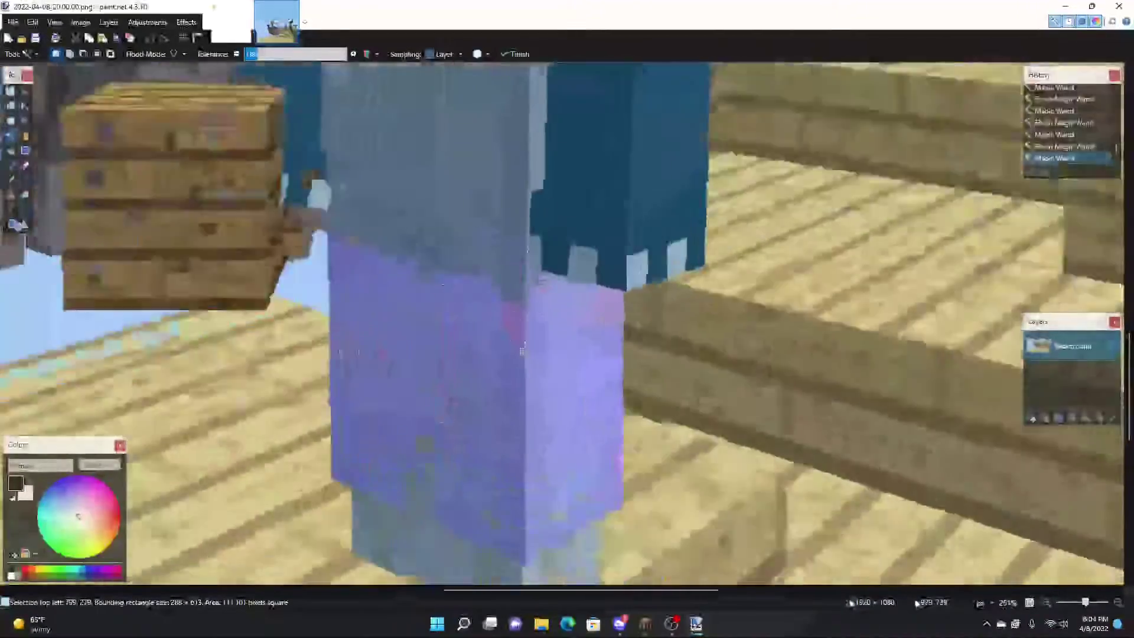
# Raise the Magic Wand tolerance to 24% and add the upper front planks of the held wooden block to the selection.
pyautogui.scroll(3, 387, 261)
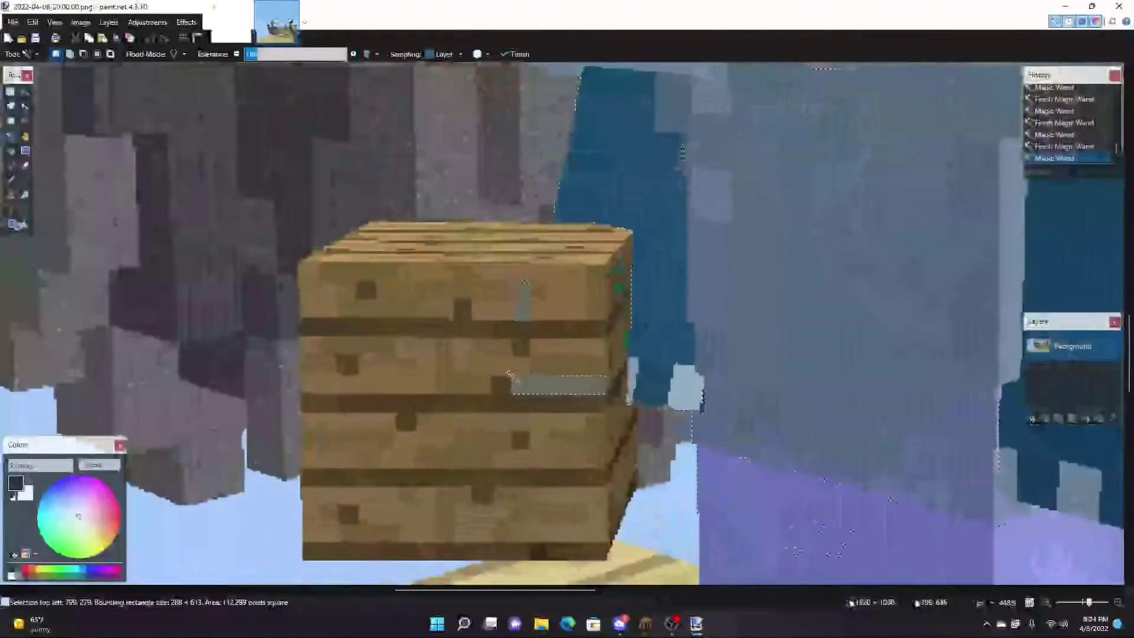
pyautogui.moveTo(510, 375); pyautogui.dragTo(446, 357)
pyautogui.click(258, 58)
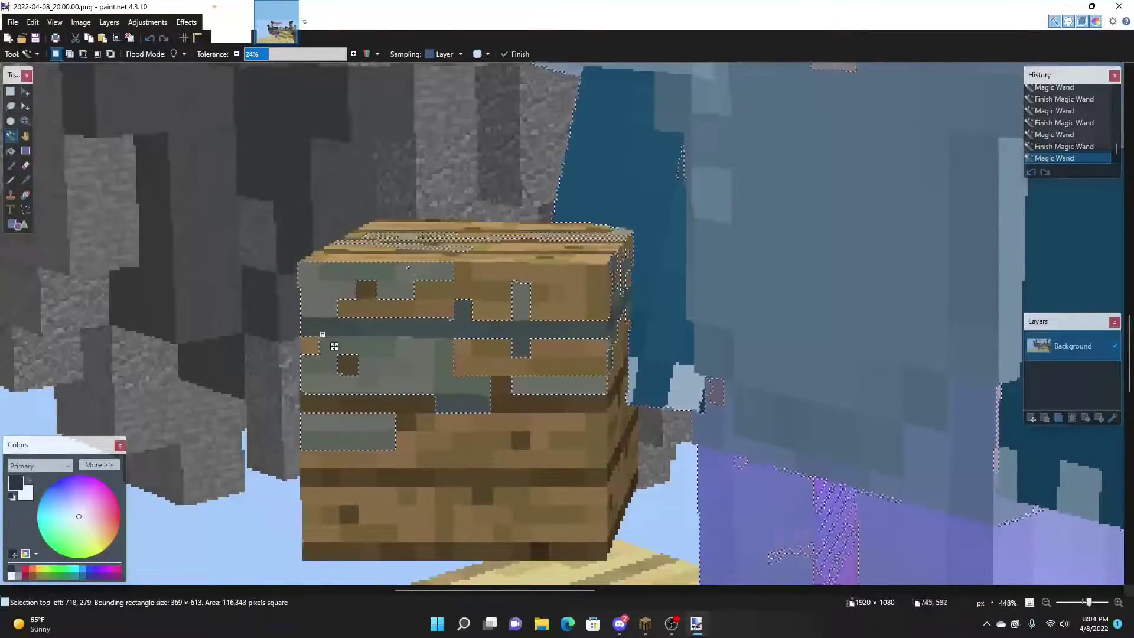
pyautogui.scroll(-4, 334, 346)
pyautogui.scroll(3, 458, 232)
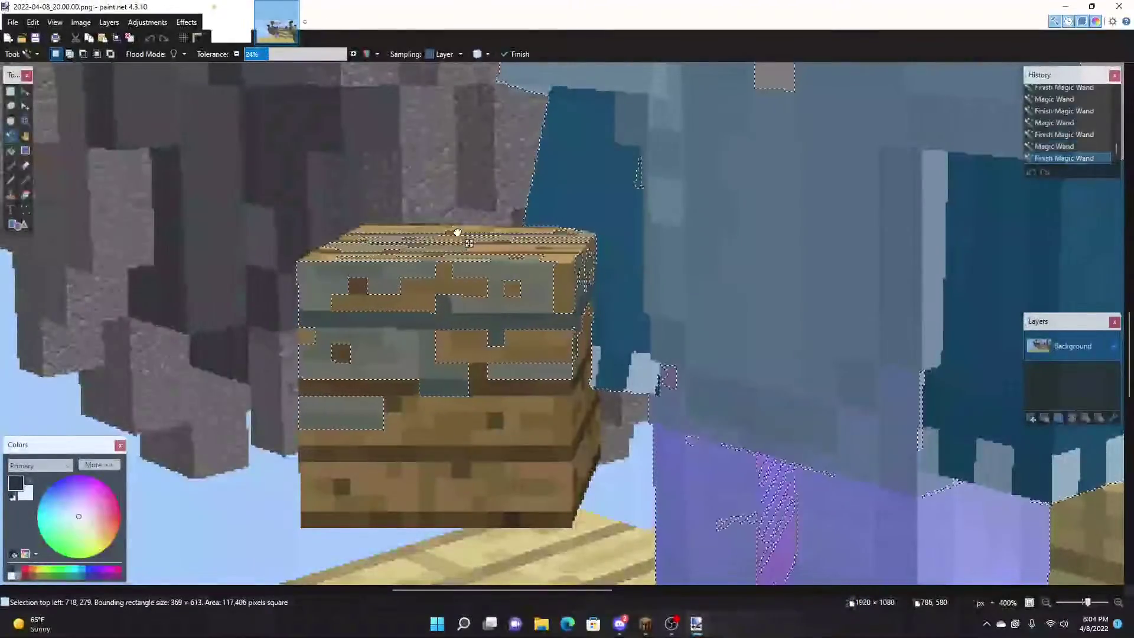
# Add the planks on the wooden block's top face to the selection.
pyautogui.scroll(5, 458, 232)
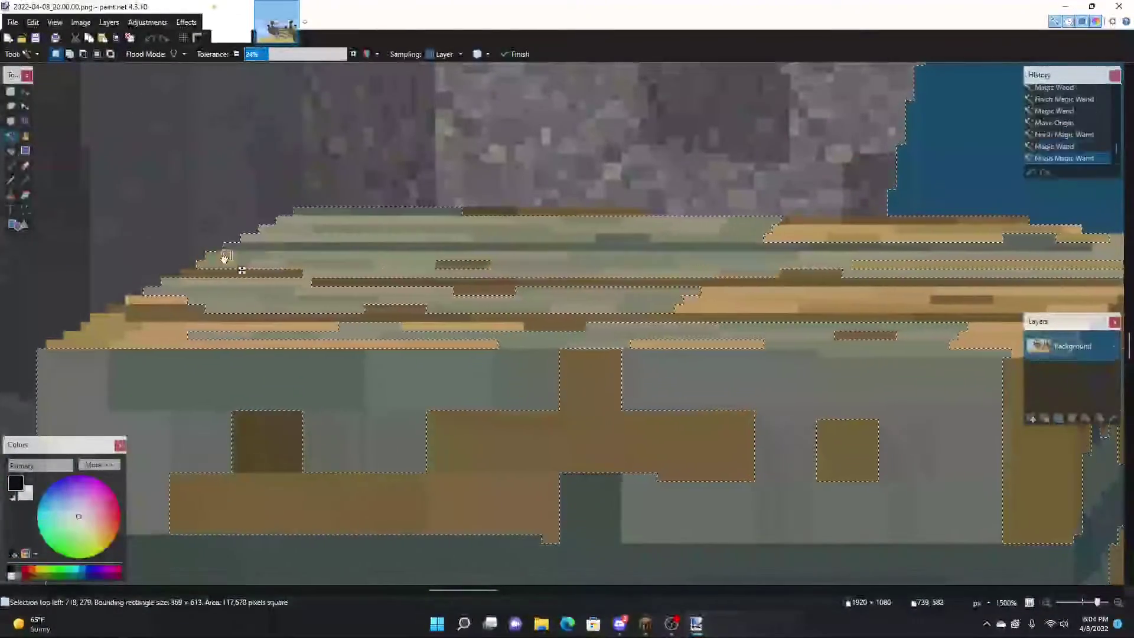
pyautogui.keyDown('ctrl'); pyautogui.click(126, 316); pyautogui.keyUp('ctrl')
pyautogui.scroll(1, 170, 357)
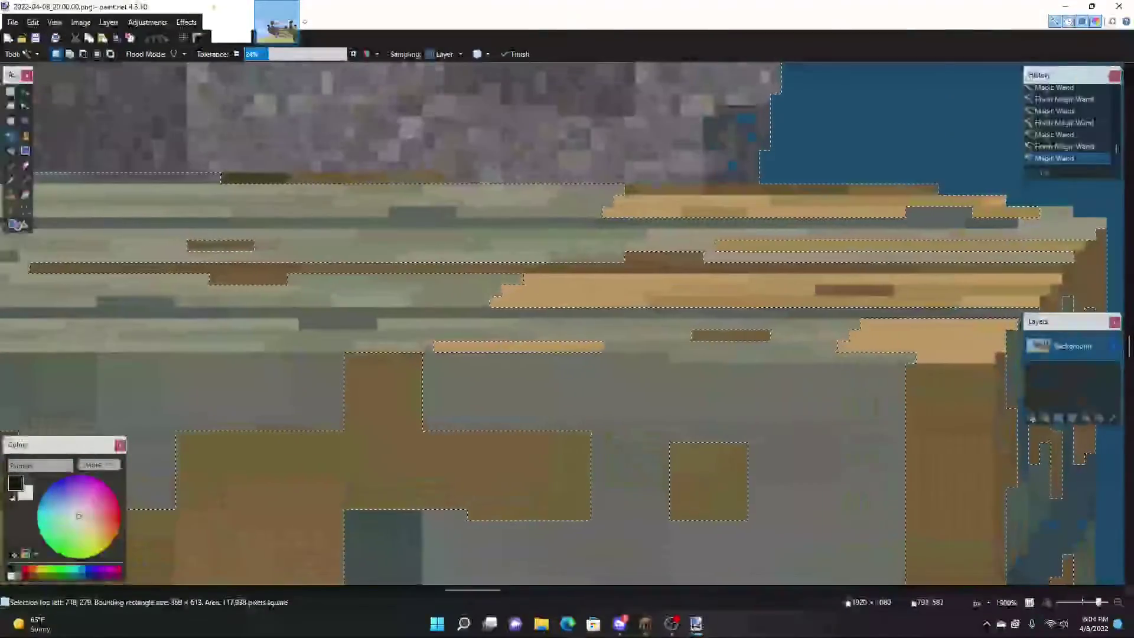
pyautogui.scroll(-10, 502, 439)
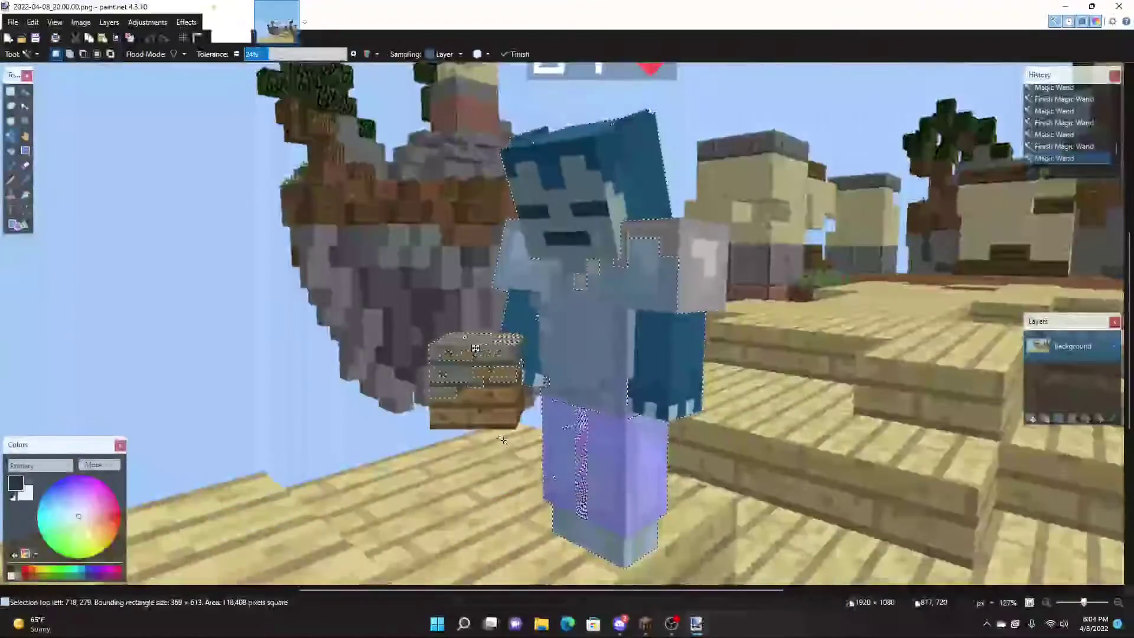
# Add the wooden block's lower front planks, dark knots and narrow side face to the selection.
pyautogui.scroll(3, 502, 439)
pyautogui.keyDown('ctrl'); pyautogui.click(329, 297); pyautogui.keyUp('ctrl')
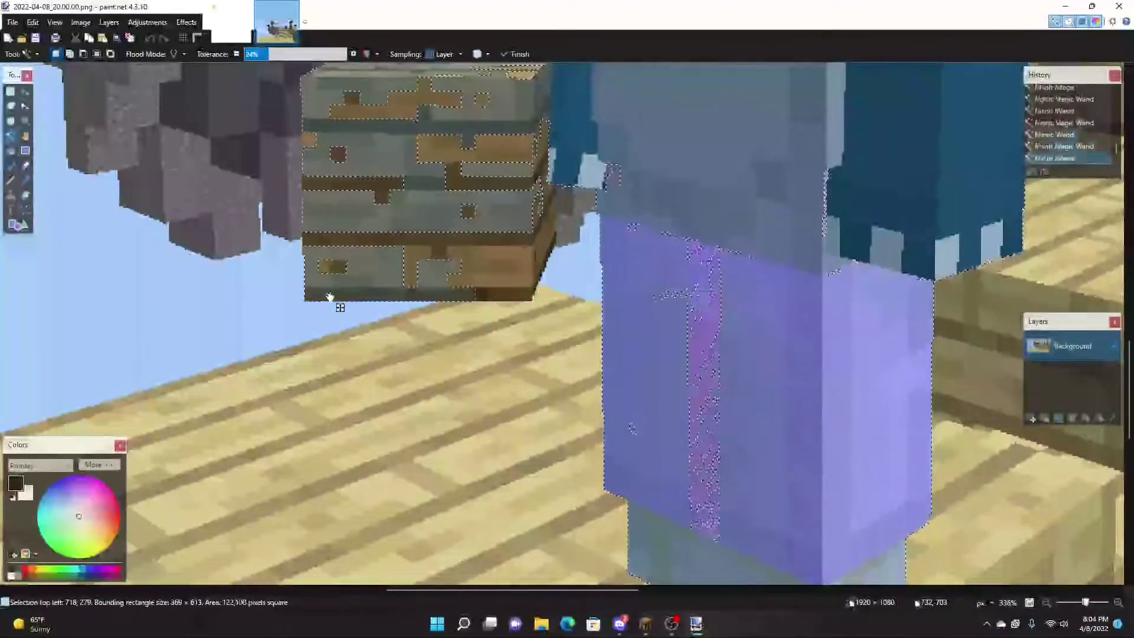
pyautogui.scroll(4, 502, 304)
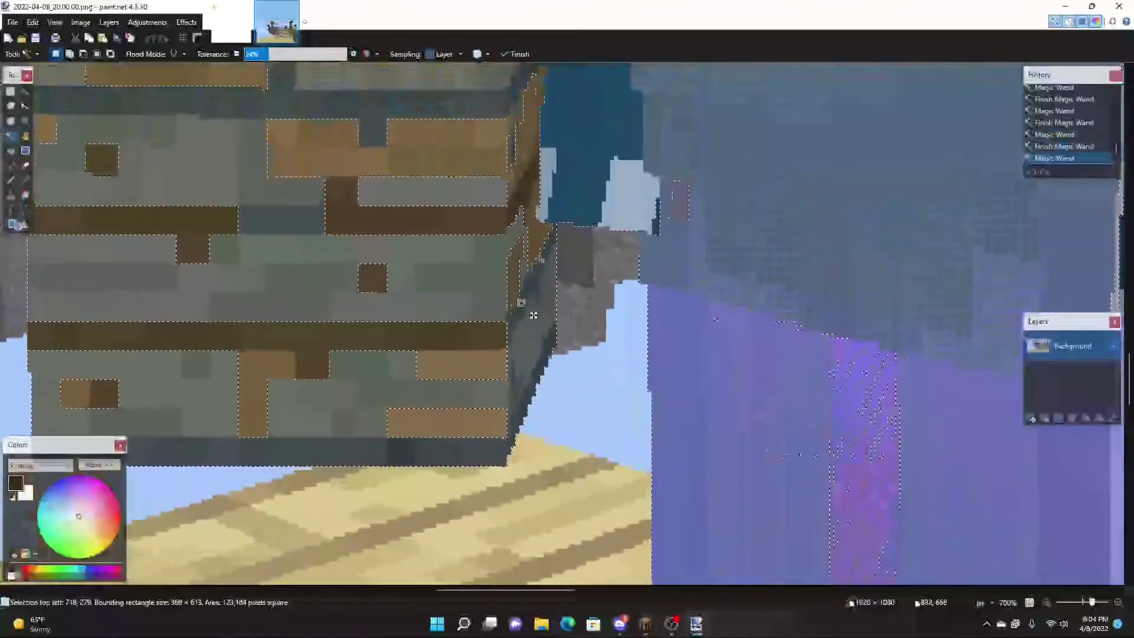
pyautogui.scroll(1, 533, 315)
pyautogui.keyDown('ctrl'); pyautogui.click(519, 182); pyautogui.keyUp('ctrl')
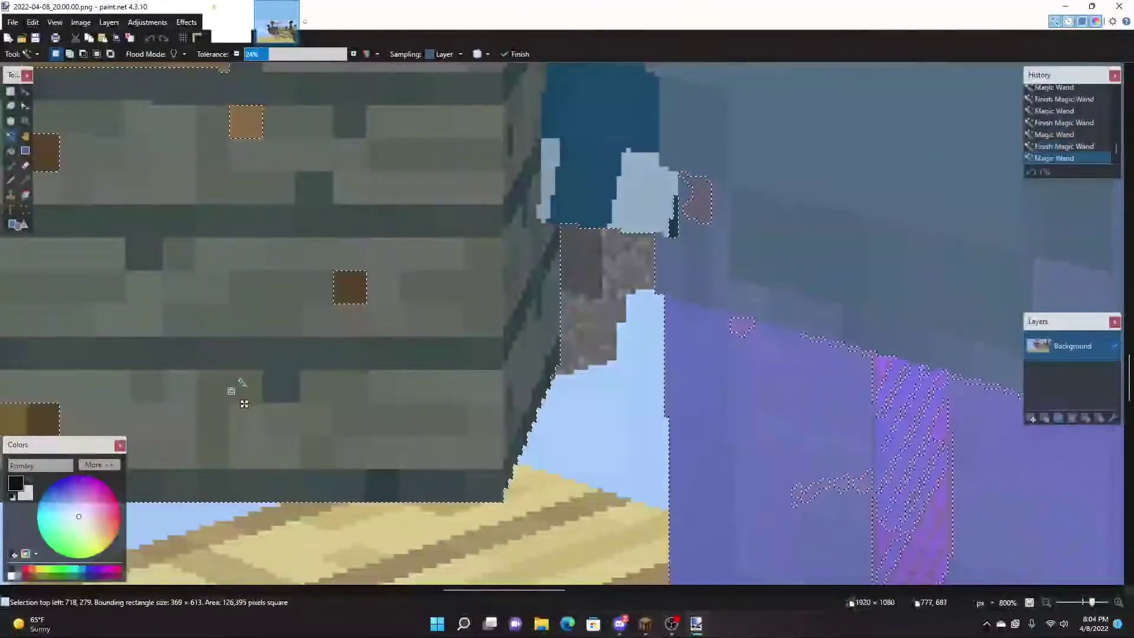
pyautogui.scroll(-1, 242, 382)
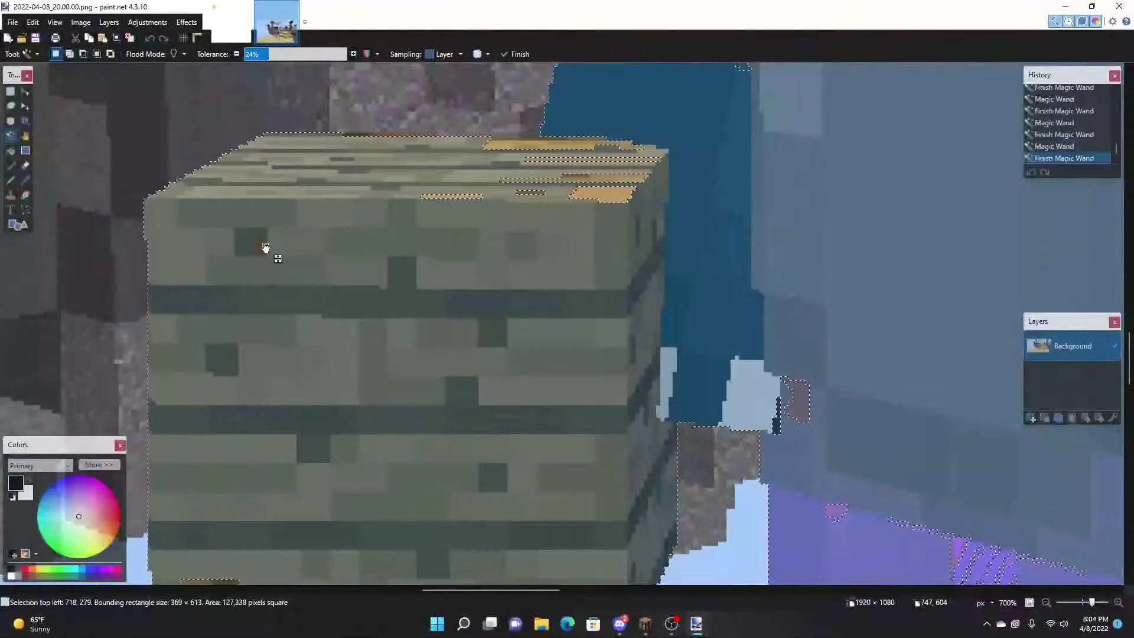
# Add the leftover thin plank strips on the wooden block's top face and its last small front patches to the selection.
pyautogui.scroll(3, 573, 165)
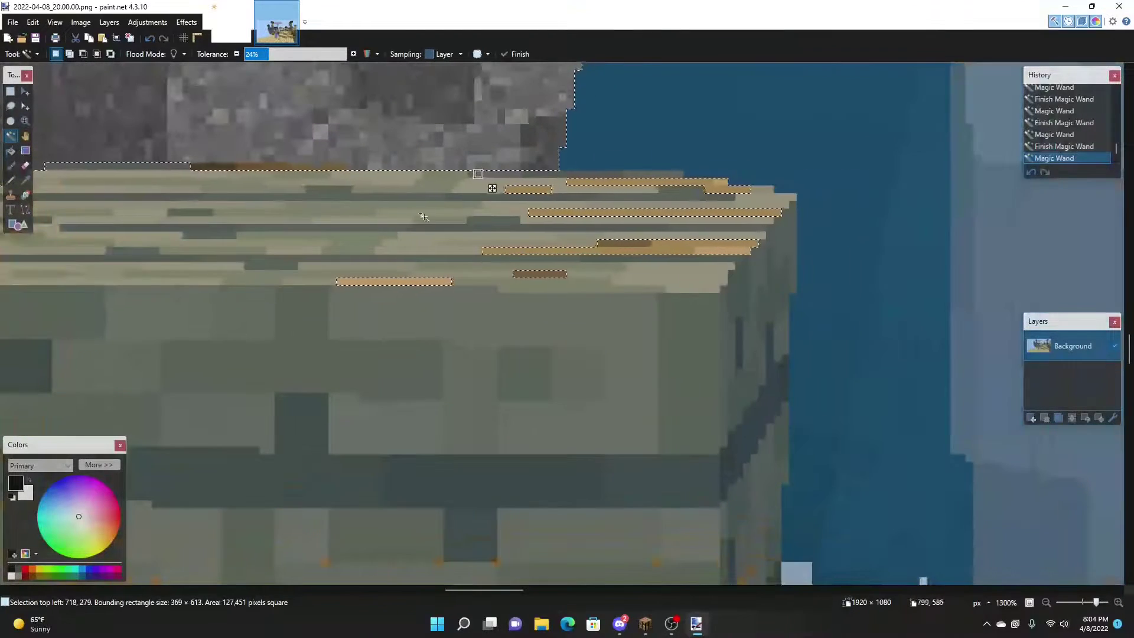
pyautogui.keyDown('ctrl'); pyautogui.click(298, 171); pyautogui.keyUp('ctrl')
pyautogui.keyDown('ctrl'); pyautogui.click(422, 302); pyautogui.keyUp('ctrl')
pyautogui.keyDown('ctrl'); pyautogui.click(586, 294); pyautogui.keyUp('ctrl')
pyautogui.keyDown('ctrl'); pyautogui.click(553, 266); pyautogui.keyUp('ctrl')
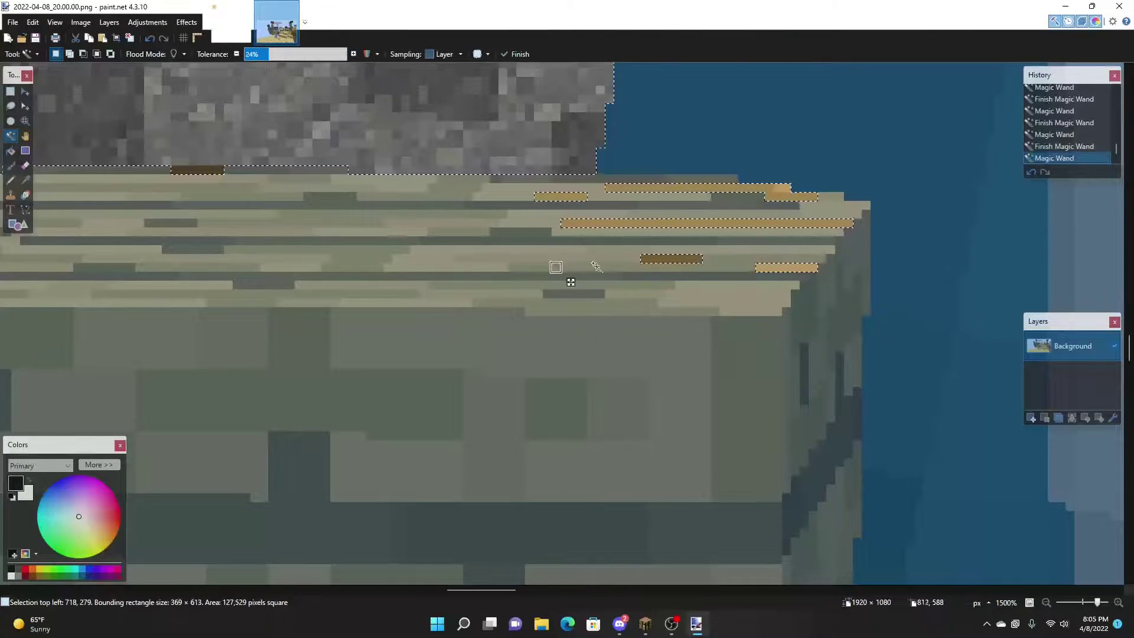
pyautogui.keyDown('ctrl'); pyautogui.click(786, 264); pyautogui.keyUp('ctrl')
pyautogui.keyDown('ctrl'); pyautogui.click(661, 223); pyautogui.keyUp('ctrl')
pyautogui.moveTo(666, 188); pyautogui.dragTo(564, 203)
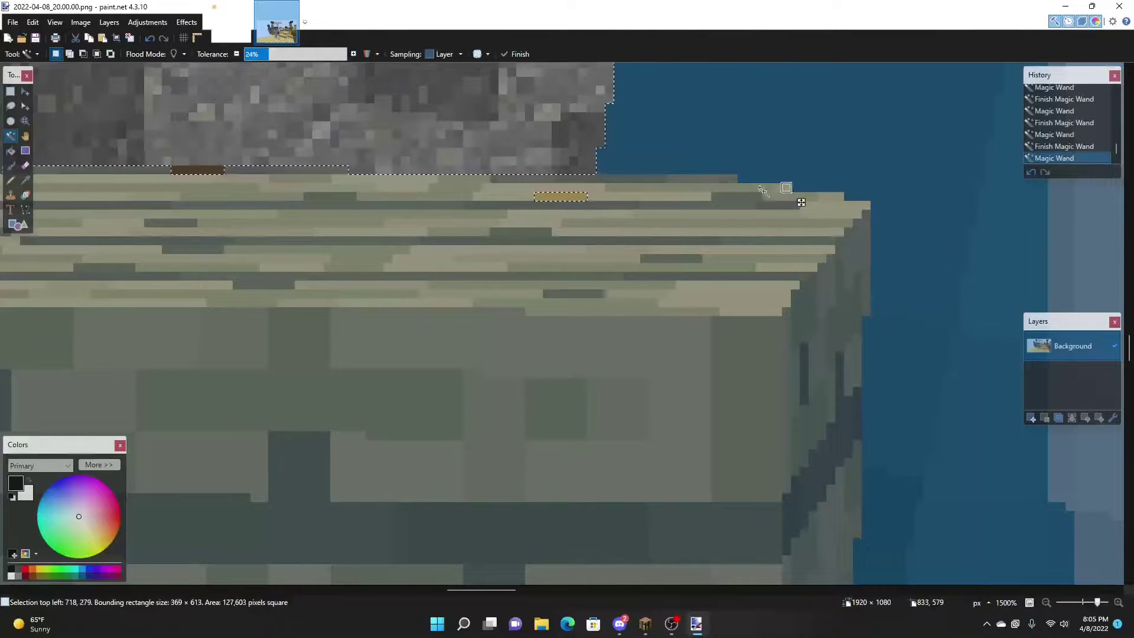
pyautogui.scroll(-4, 545, 248)
pyautogui.scroll(5, 486, 298)
pyautogui.scroll(-1, 456, 298)
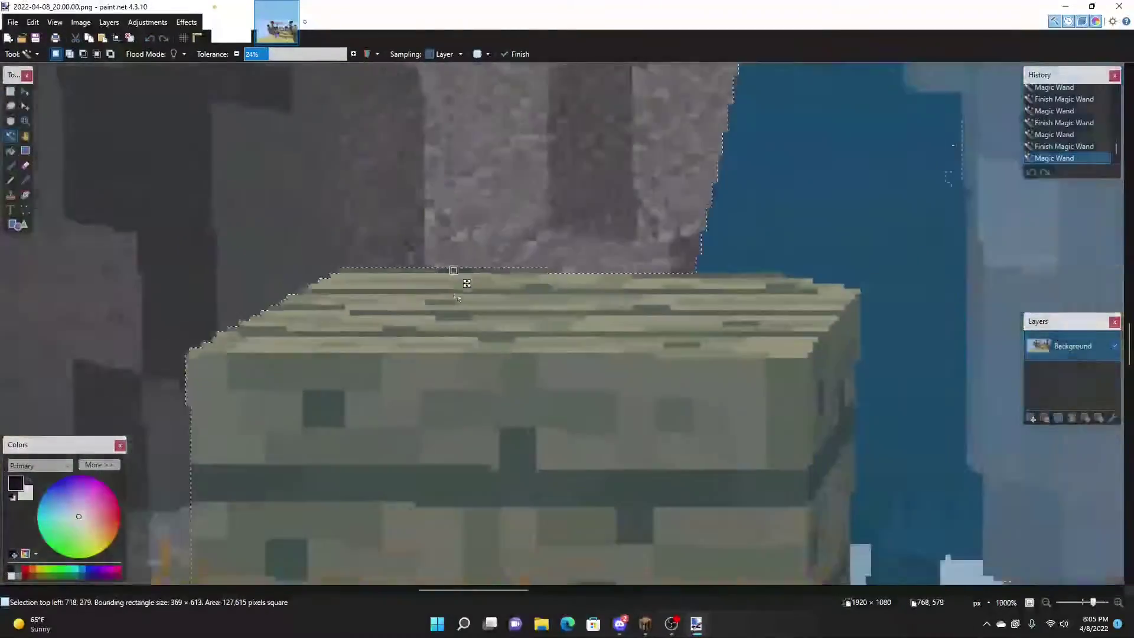
pyautogui.scroll(-9, 457, 298)
pyautogui.scroll(1, 448, 259)
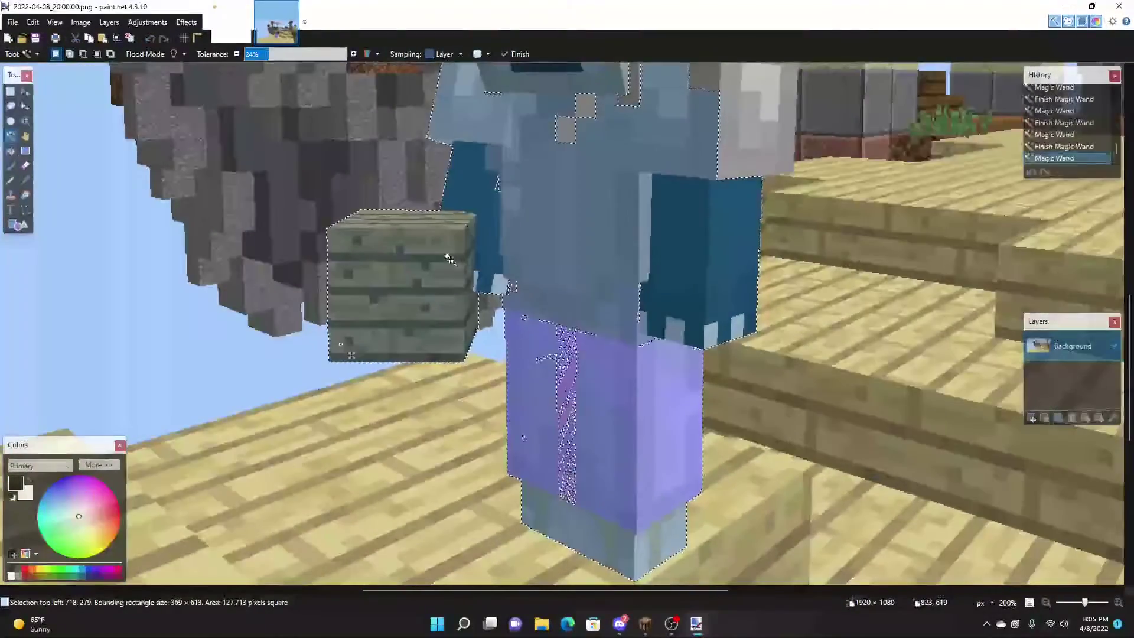
# Try to add the small unselected patch beside the block-holding hand at 24% tolerance and undo the addition.
pyautogui.scroll(4, 644, 301)
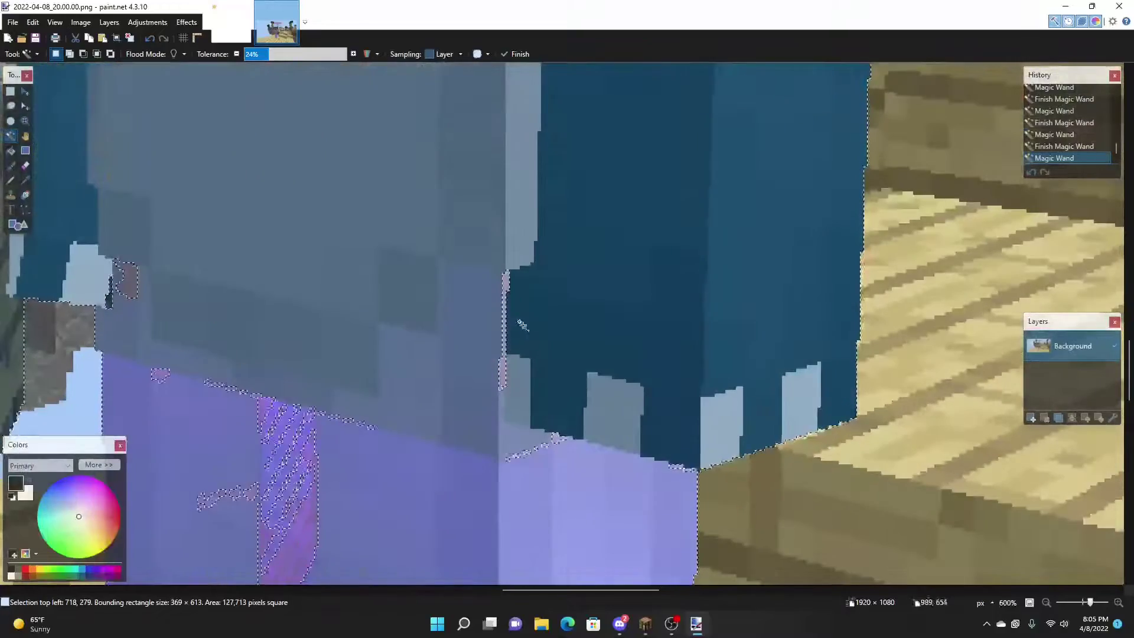
pyautogui.scroll(2, 523, 325)
pyautogui.moveTo(868, 345); pyautogui.dragTo(459, 300)
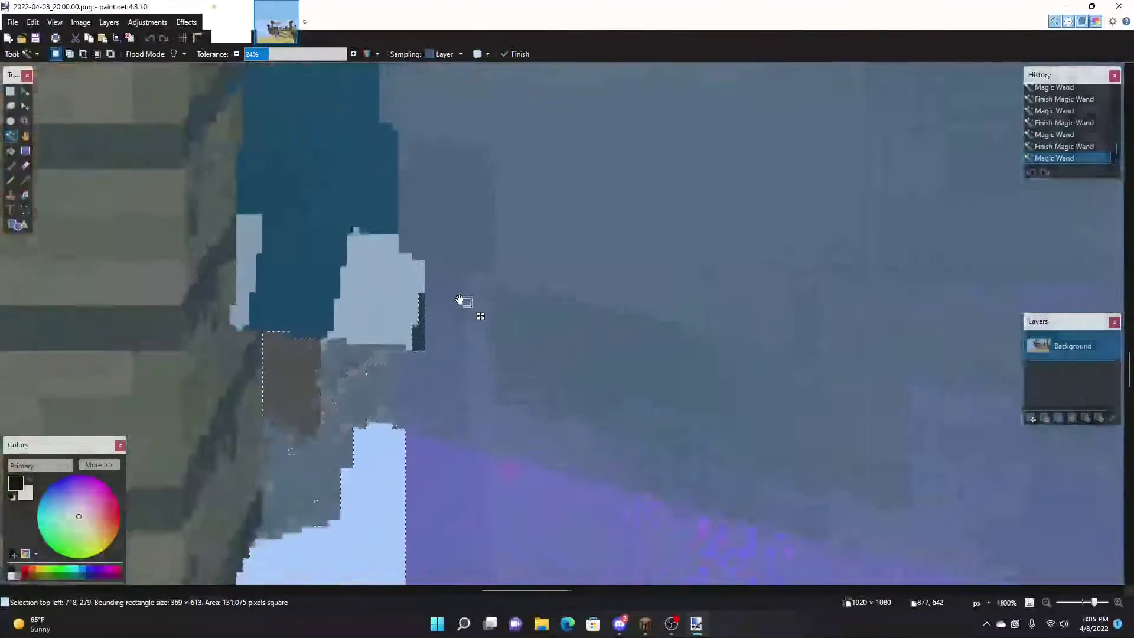
pyautogui.scroll(2, 460, 300)
pyautogui.hotkey('ctrl', 'z')
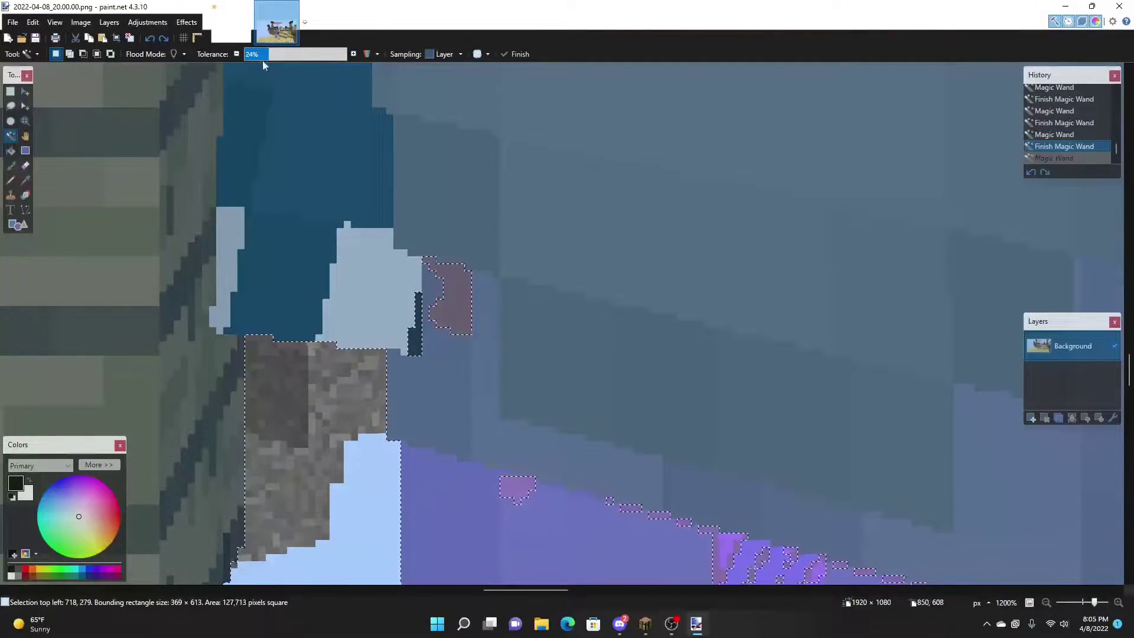
# Lower the Magic Wand tolerance to 13% and add the unselected patch and dark strip beside the block-holding hand to the selection.
pyautogui.moveTo(263, 59); pyautogui.dragTo(258, 57)
pyautogui.click(456, 312)
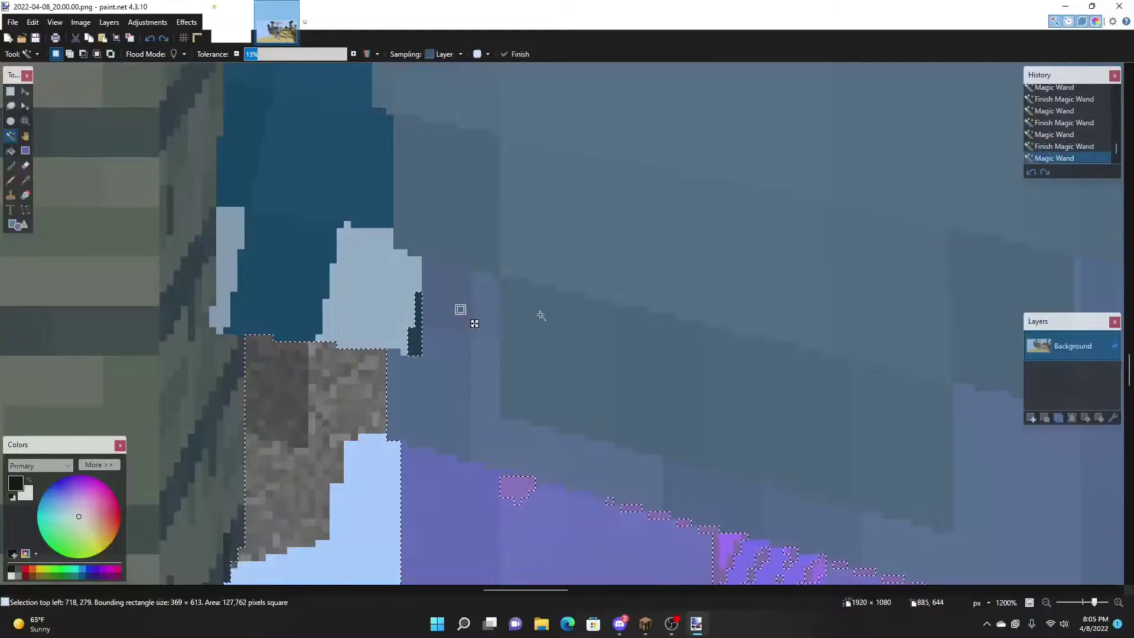
pyautogui.scroll(-6, 541, 315)
pyautogui.scroll(5, 597, 298)
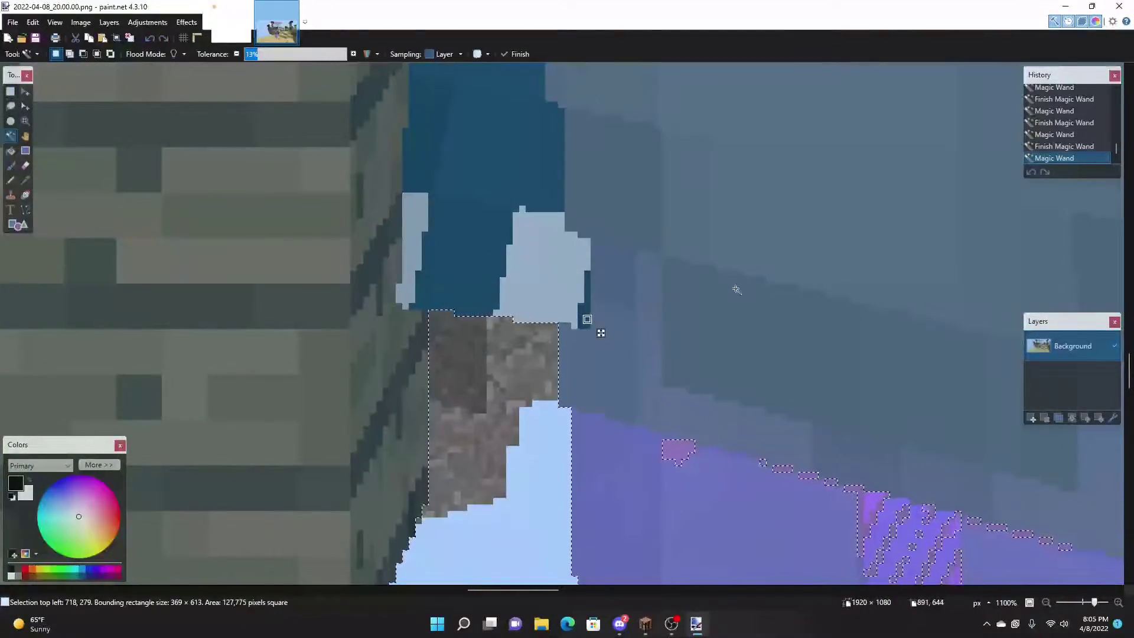
pyautogui.scroll(-10, 587, 319)
pyautogui.scroll(3, 317, 208)
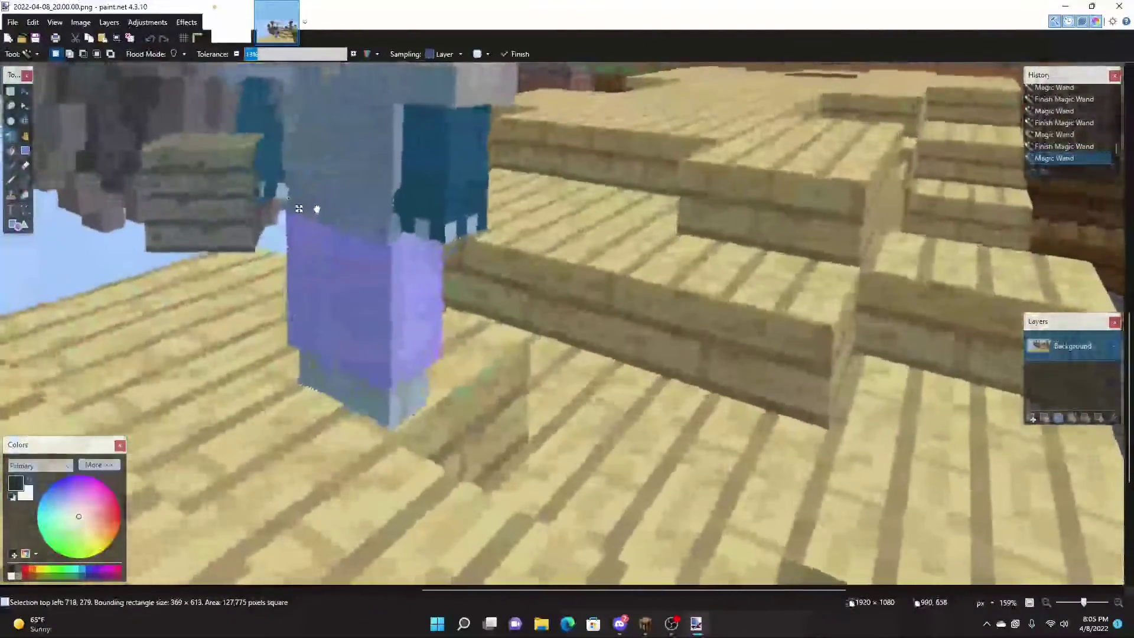
# Add the outer shoulder face, its leftover light patch and the two unselected chest squares of the armour to the selection.
pyautogui.moveTo(316, 209); pyautogui.dragTo(496, 460)
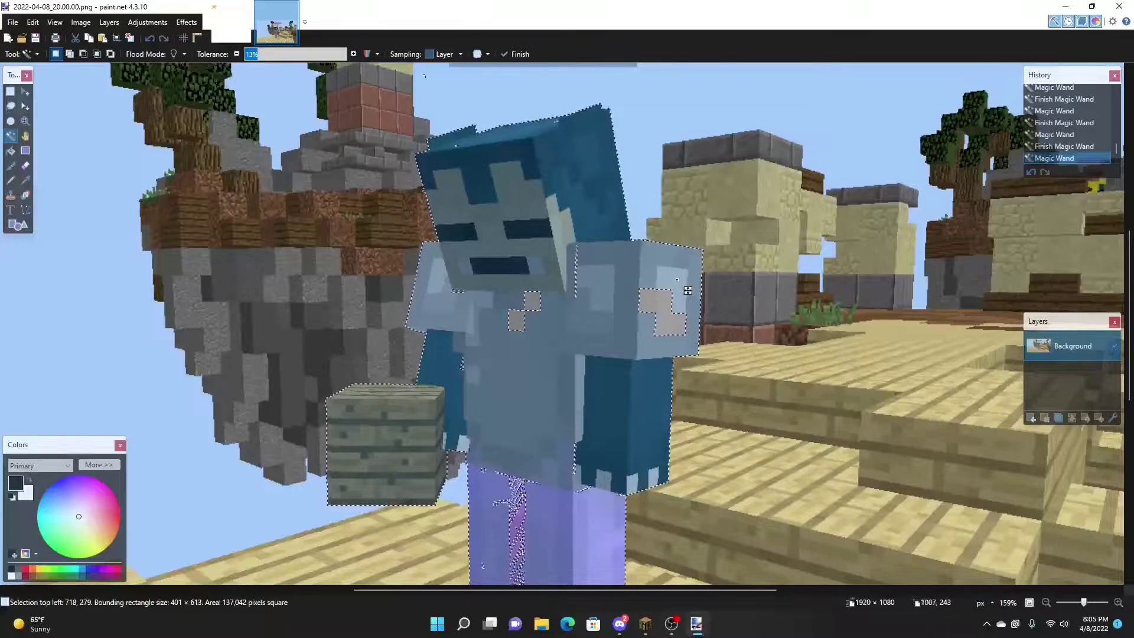
pyautogui.click(650, 300)
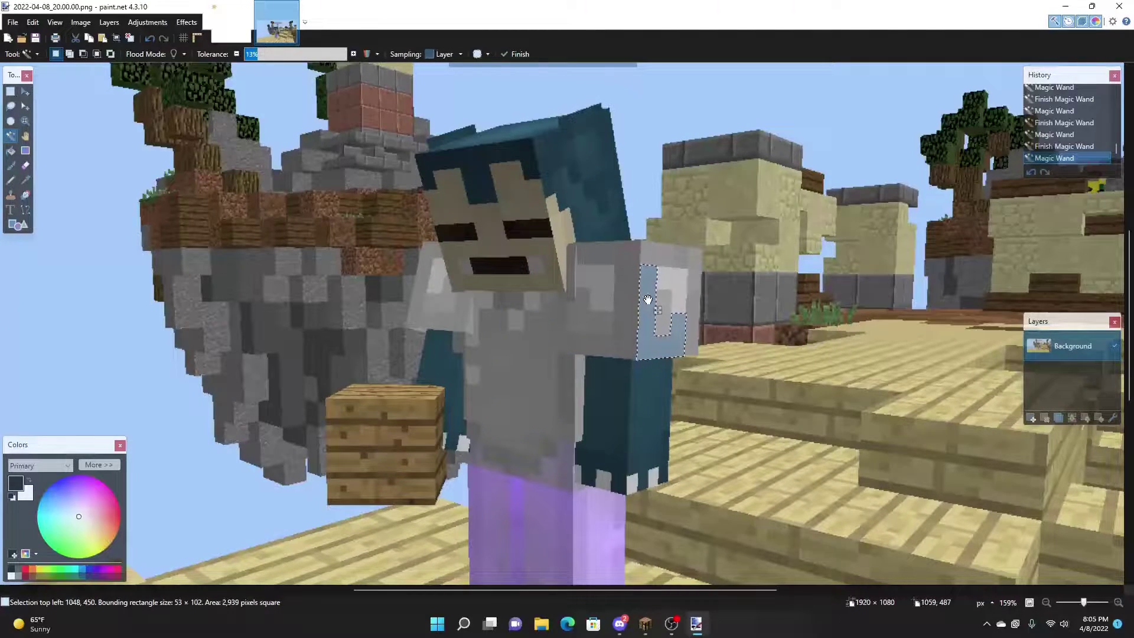
pyautogui.hotkey('ctrl', 'z')
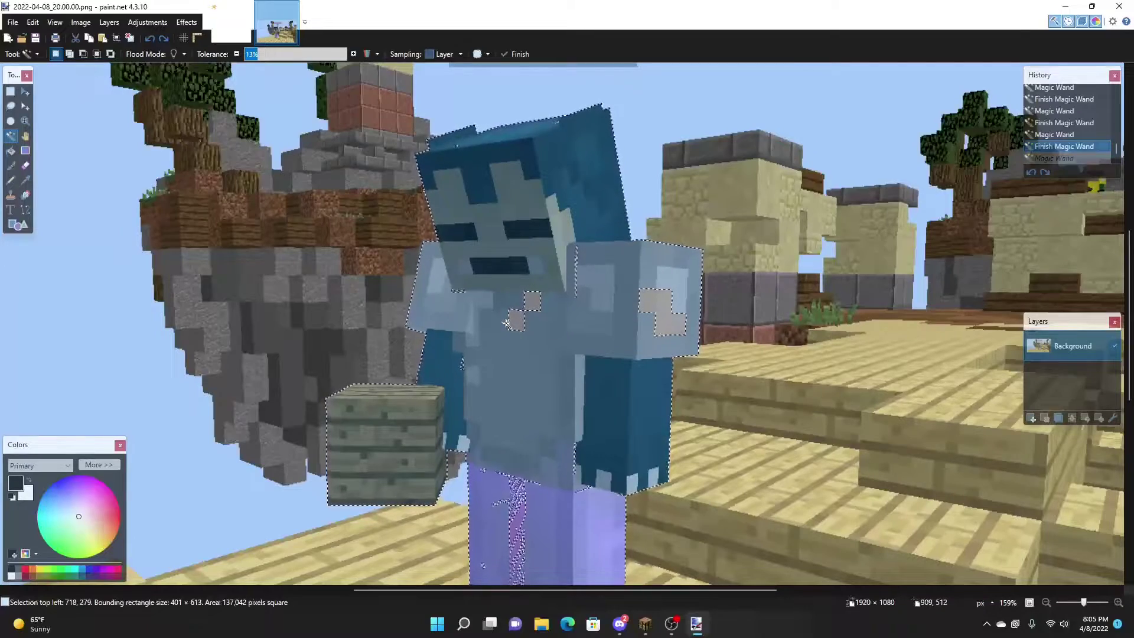
pyautogui.scroll(3, 692, 301)
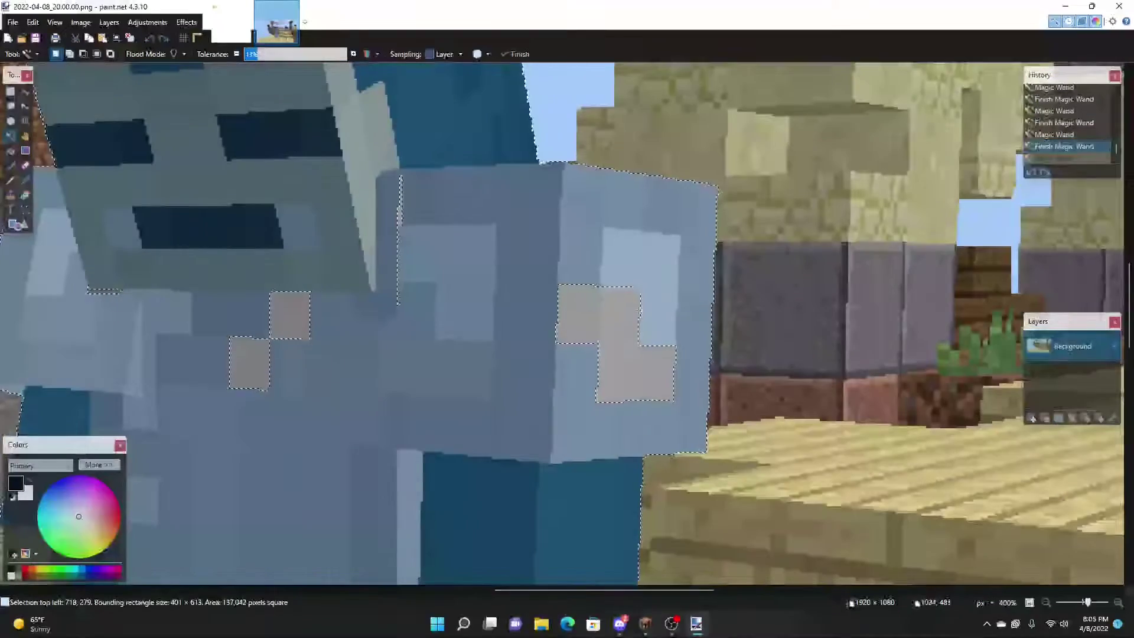
pyautogui.keyDown('ctrl'); pyautogui.click(571, 309); pyautogui.keyUp('ctrl')
pyautogui.scroll(3, 408, 209)
pyautogui.keyDown('ctrl'); pyautogui.click(167, 399); pyautogui.keyUp('ctrl')
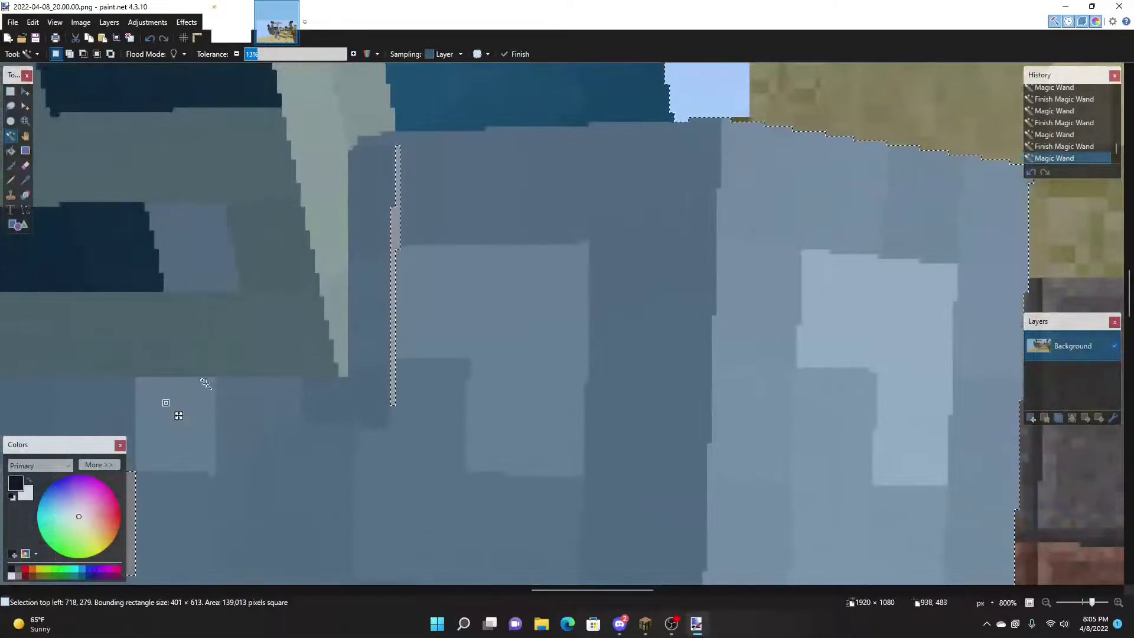
pyautogui.moveTo(167, 400); pyautogui.dragTo(436, 237)
pyautogui.scroll(-4, 450, 324)
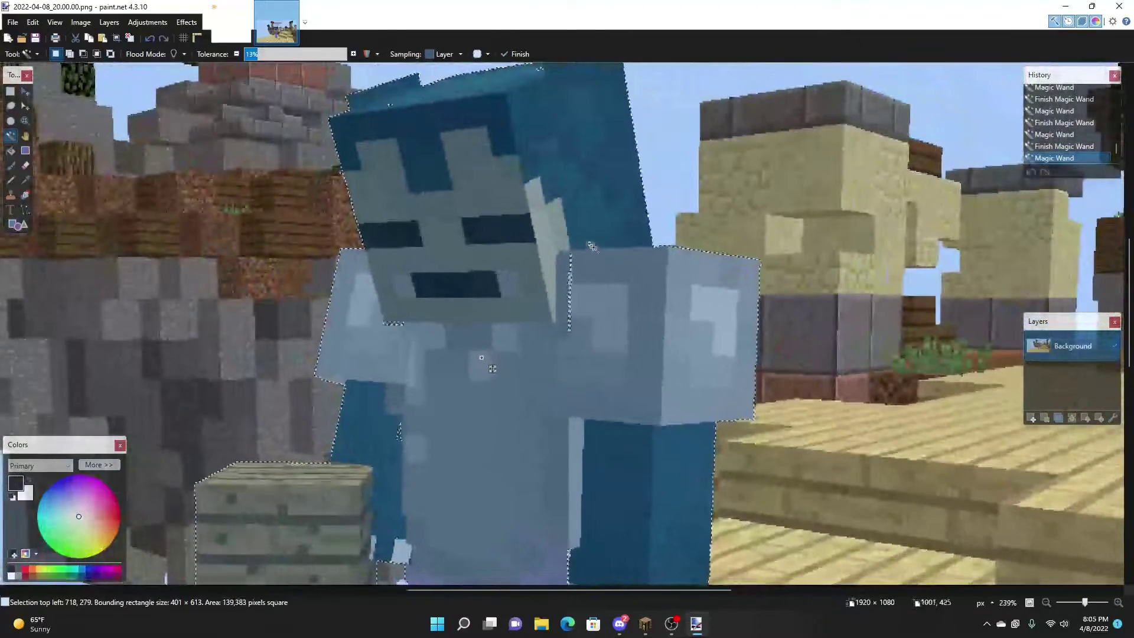
# Add the thin vertical strip between head and shoulder and the small sliver on the block-holding arm to the selection.
pyautogui.scroll(6, 455, 326)
pyautogui.scroll(-2, 562, 330)
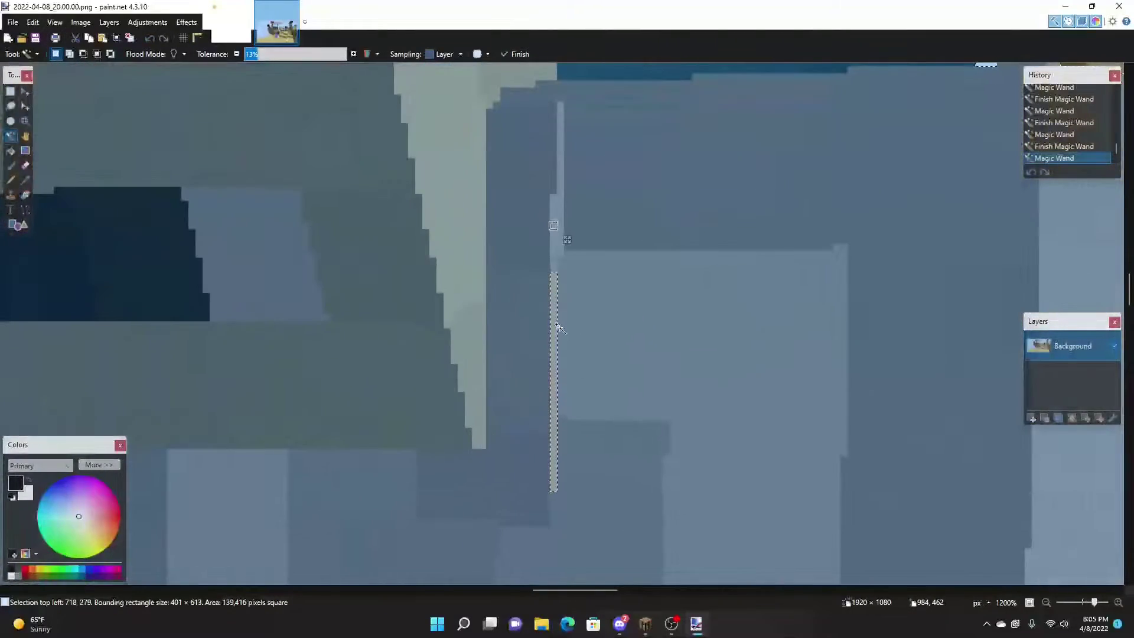
pyautogui.keyDown('ctrl'); pyautogui.click(561, 232); pyautogui.keyUp('ctrl')
pyautogui.scroll(-5, 527, 347)
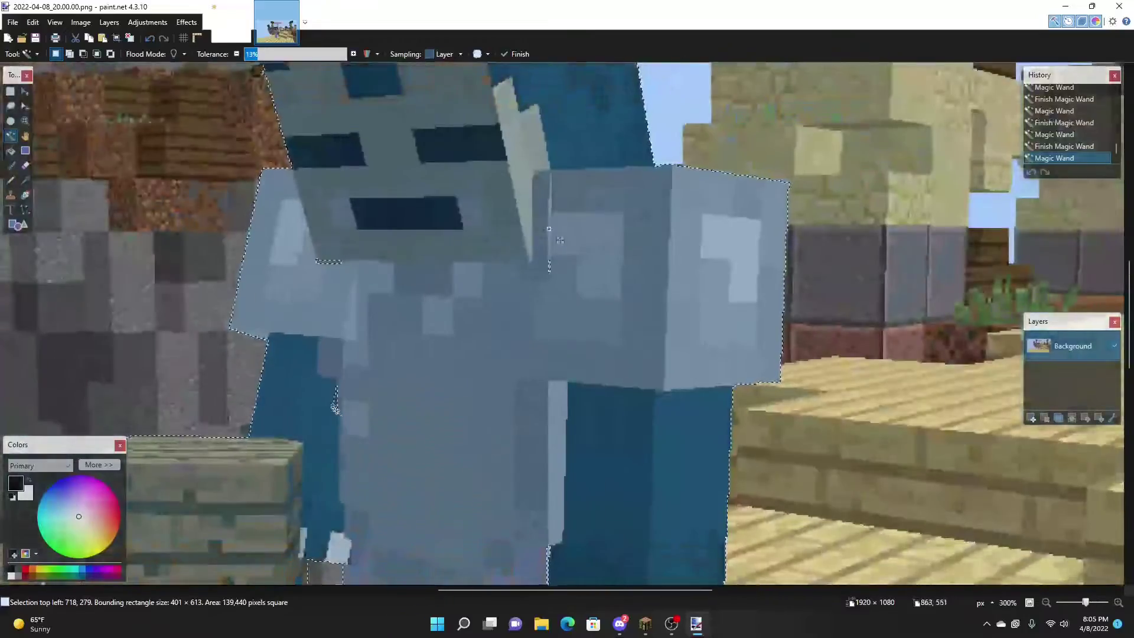
pyautogui.scroll(5, 550, 290)
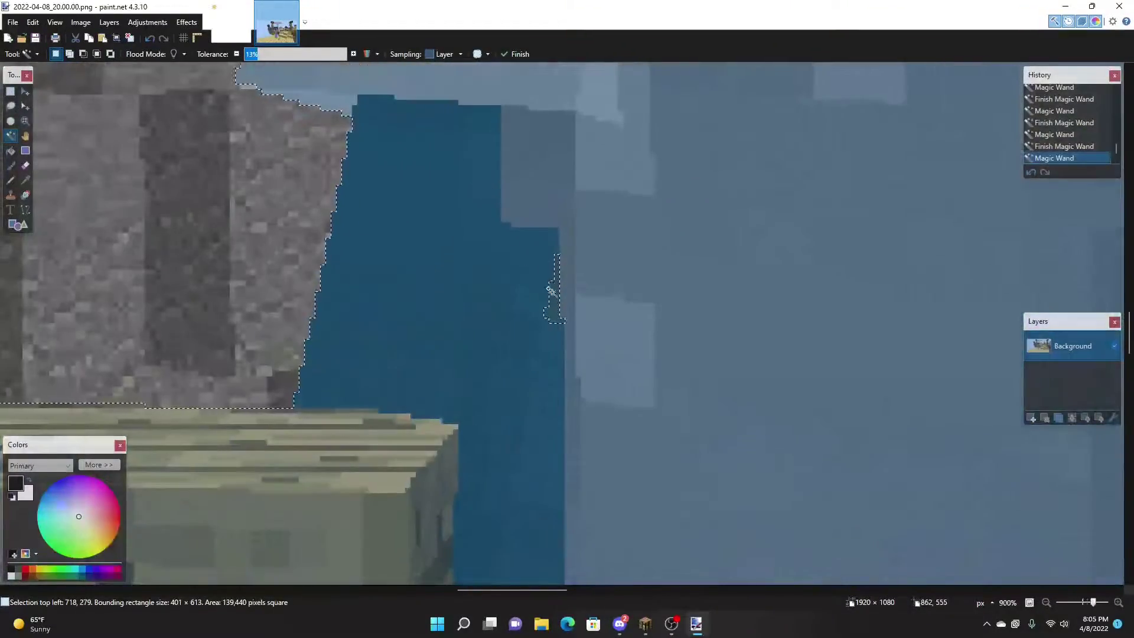
pyautogui.scroll(-6, 594, 291)
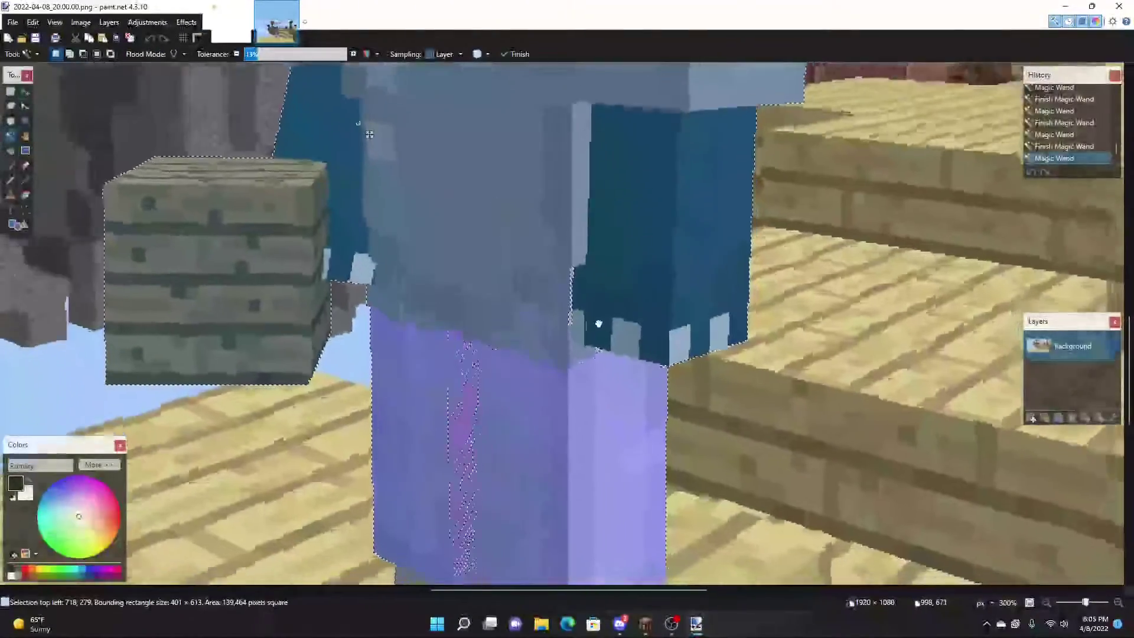
# Add the slivers between the torso and the empty hand and along the upper edge of the side leg to the selection.
pyautogui.scroll(7, 530, 238)
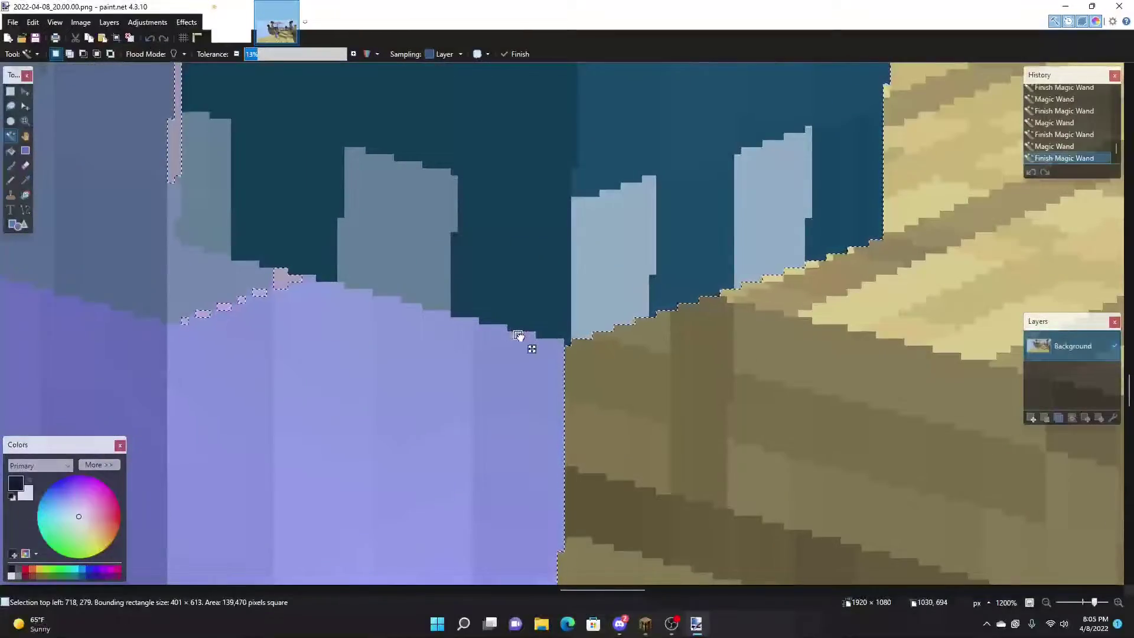
pyautogui.scroll(-4, 518, 336)
pyautogui.click(336, 273)
pyautogui.scroll(3, 630, 298)
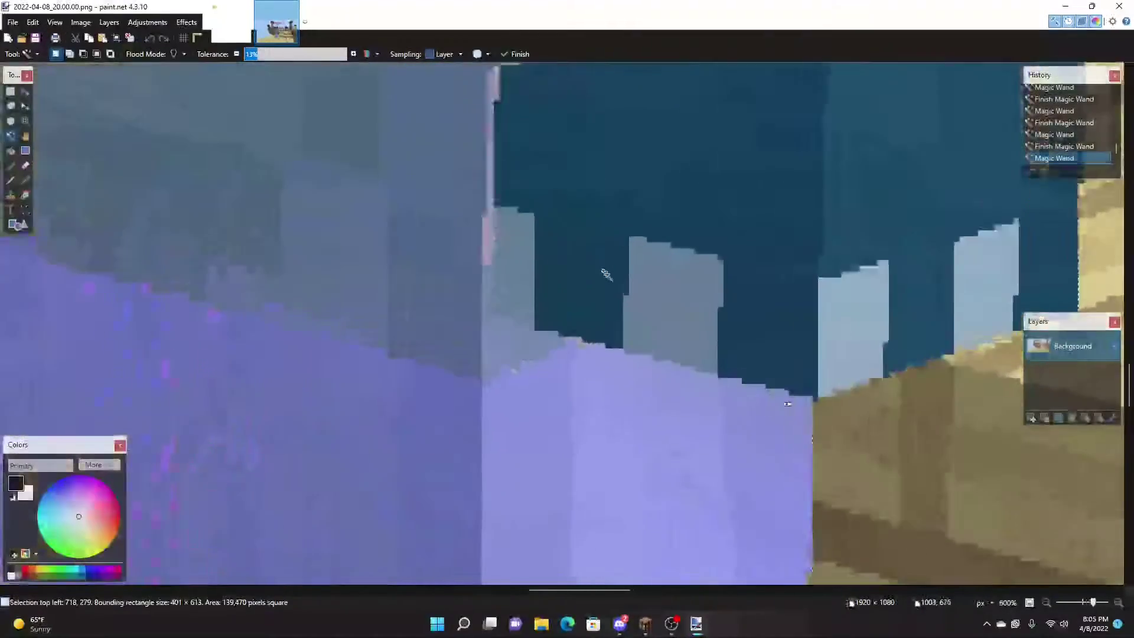
pyautogui.scroll(-2, 606, 274)
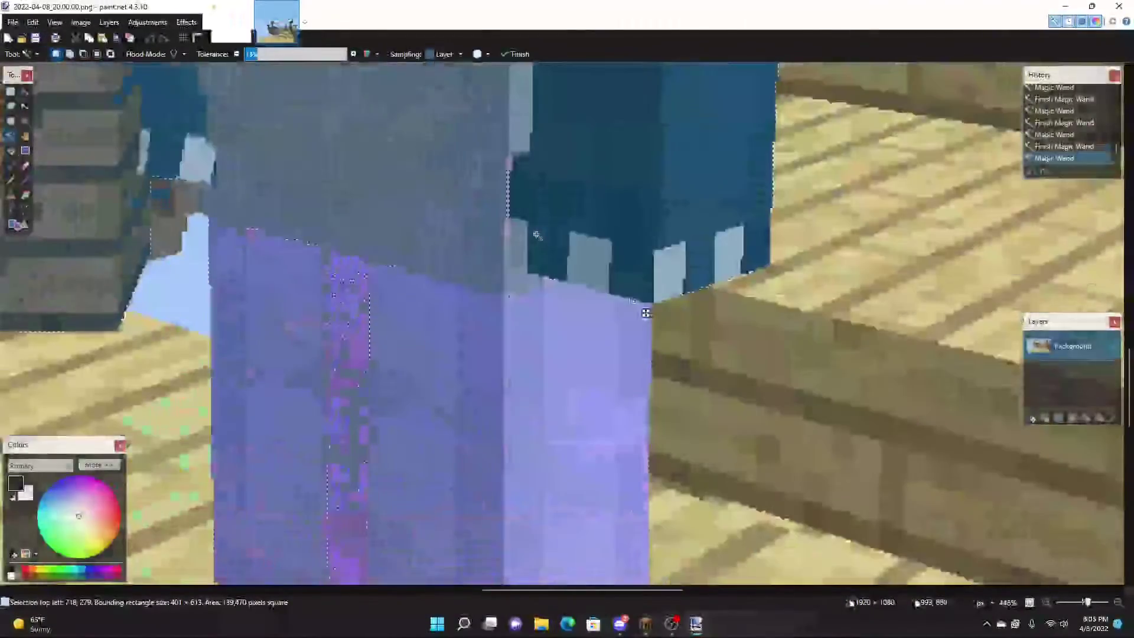
pyautogui.scroll(5, 646, 313)
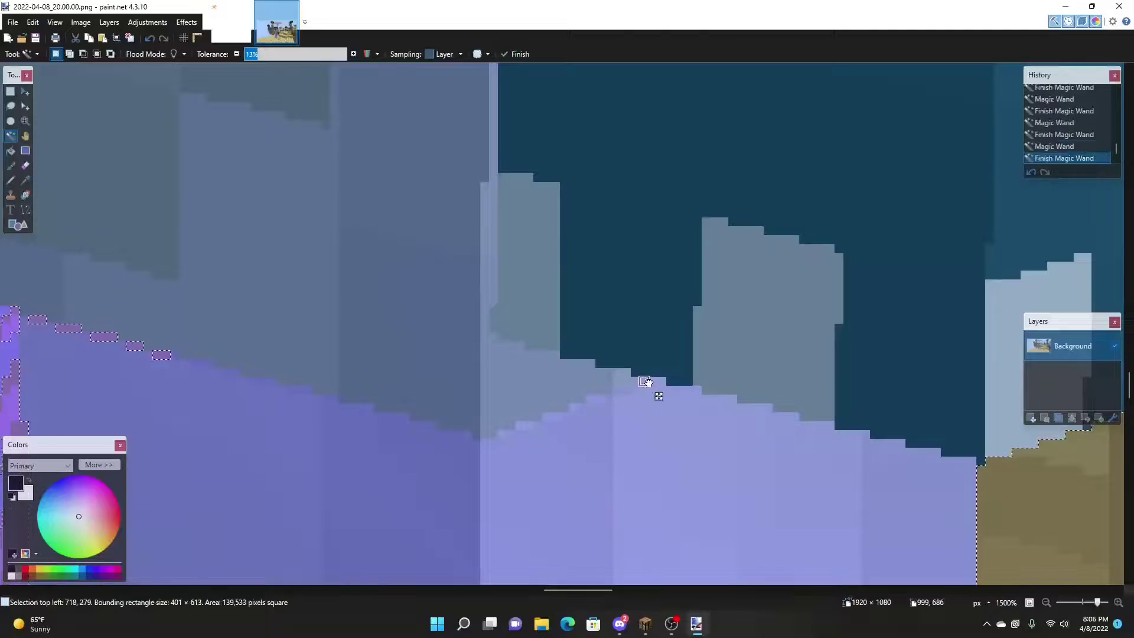
pyautogui.scroll(-7, 645, 382)
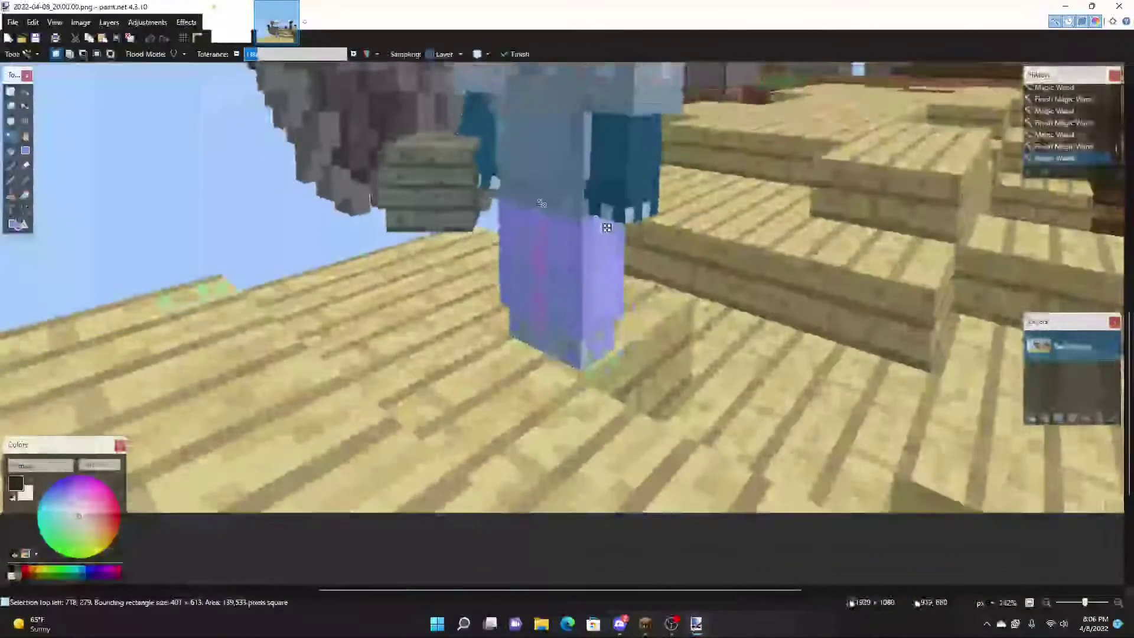
# Switch to Lasso Select and add the tiny leftover gaps on the top face of the head to the selection.
pyautogui.scroll(-3, 540, 203)
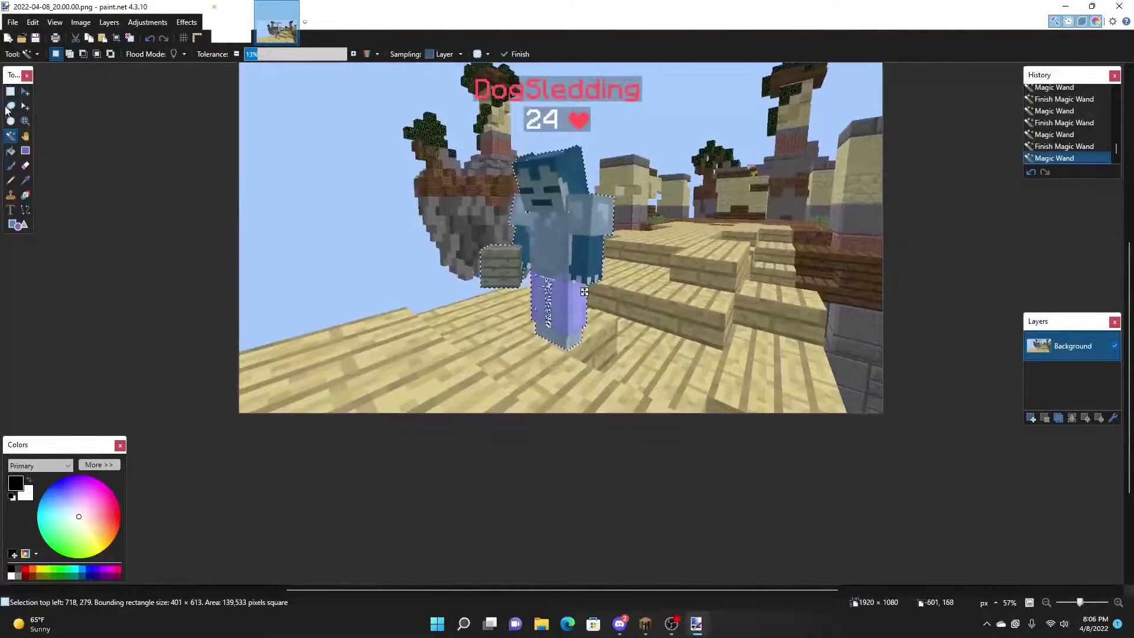
pyautogui.click(11, 106)
pyautogui.scroll(10, 541, 160)
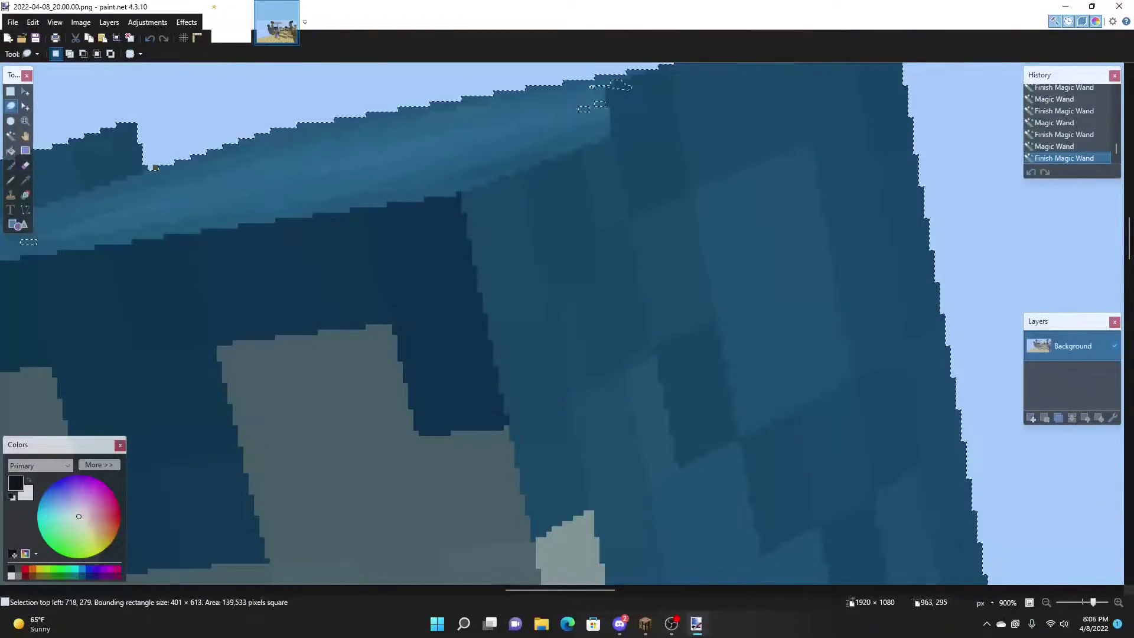
pyautogui.moveTo(591, 87)
pyautogui.mouseDown()
pyautogui.moveTo(36, 236)
pyautogui.moveTo(215, 285)
pyautogui.moveTo(207, 268)
pyautogui.mouseUp()
pyautogui.moveTo(348, 218); pyautogui.dragTo(428, 308)
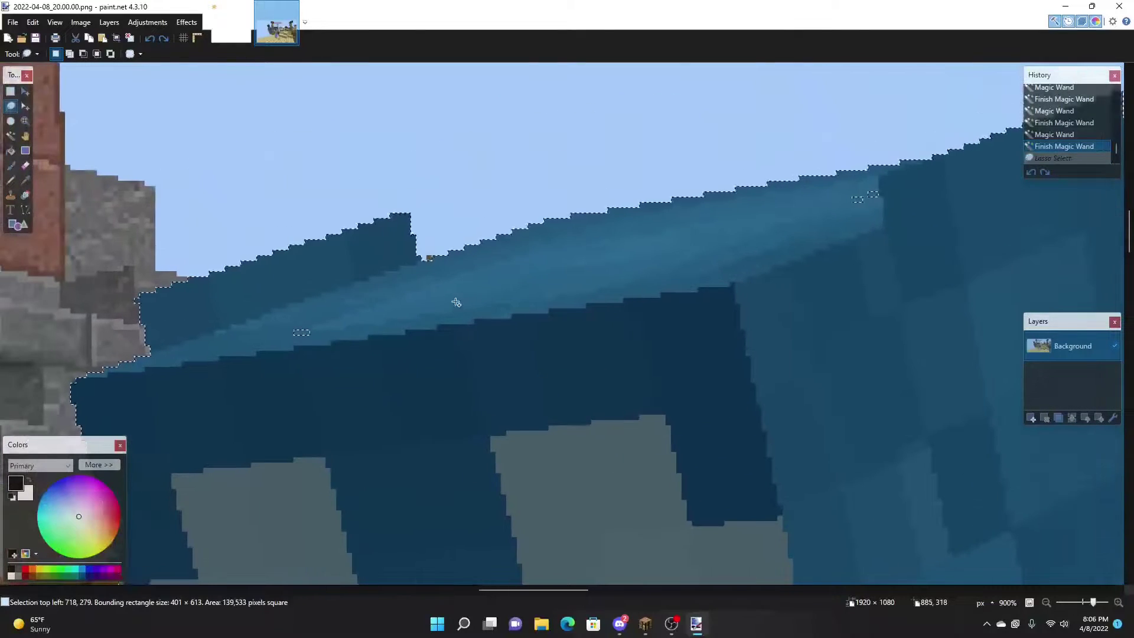
pyautogui.moveTo(307, 331)
pyautogui.mouseDown()
pyautogui.moveTo(295, 307)
pyautogui.moveTo(277, 331)
pyautogui.moveTo(310, 332)
pyautogui.moveTo(350, 375)
pyautogui.mouseUp()
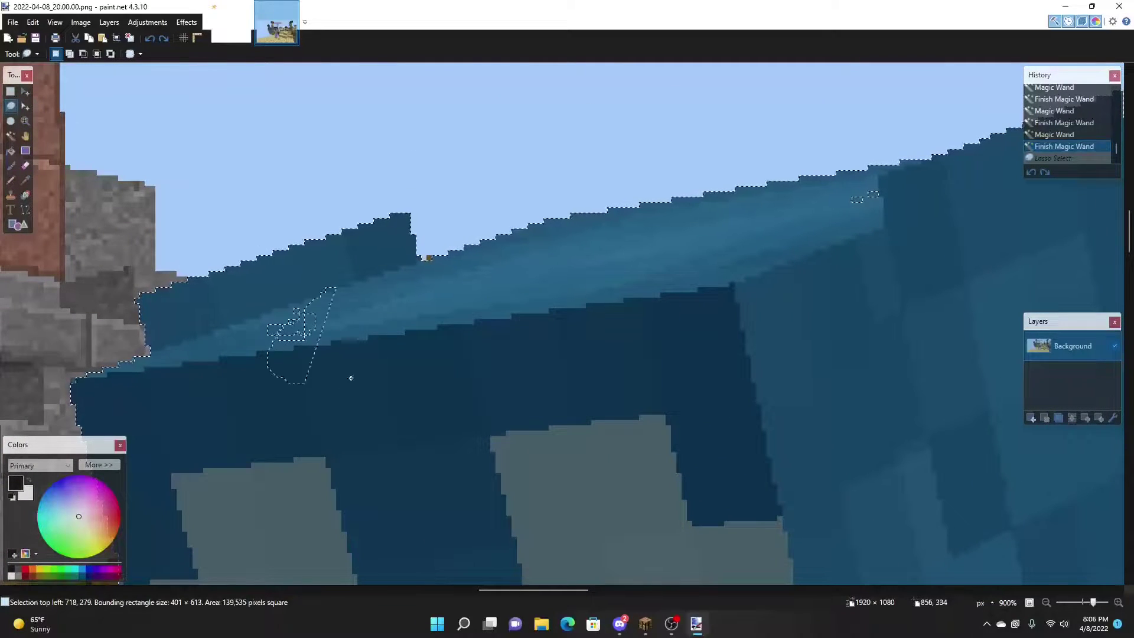
pyautogui.moveTo(777, 228)
pyautogui.mouseDown()
pyautogui.moveTo(296, 334)
pyautogui.moveTo(664, 291)
pyautogui.mouseUp()
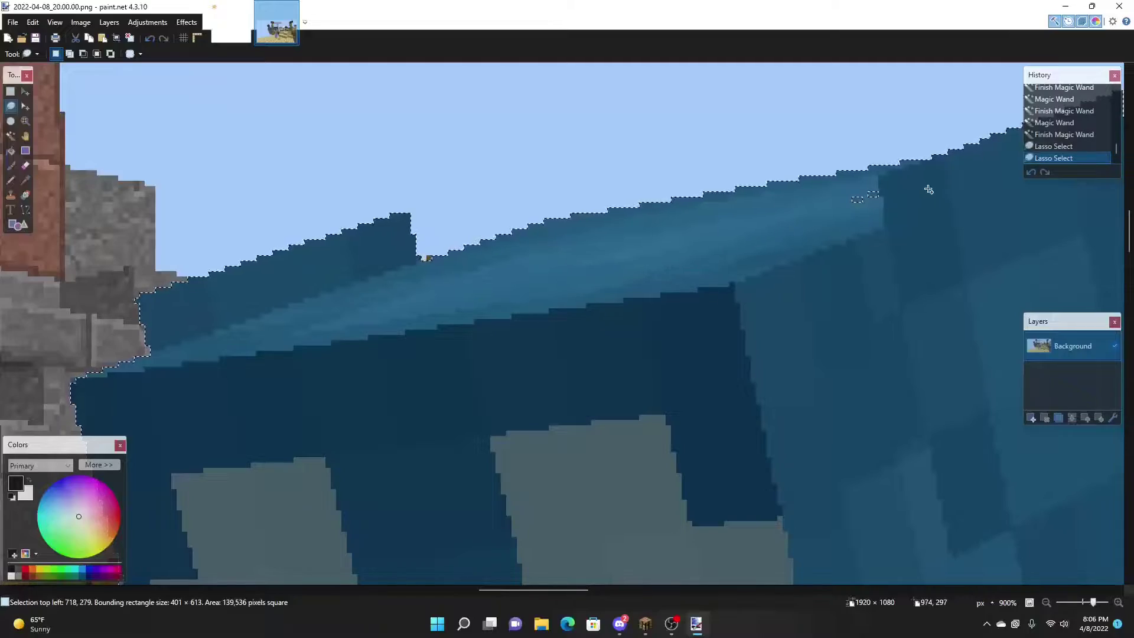
pyautogui.keyDown('ctrl'); pyautogui.scroll(4, 929, 190); pyautogui.keyUp('ctrl')
pyautogui.moveTo(880, 162); pyautogui.dragTo(843, 220)
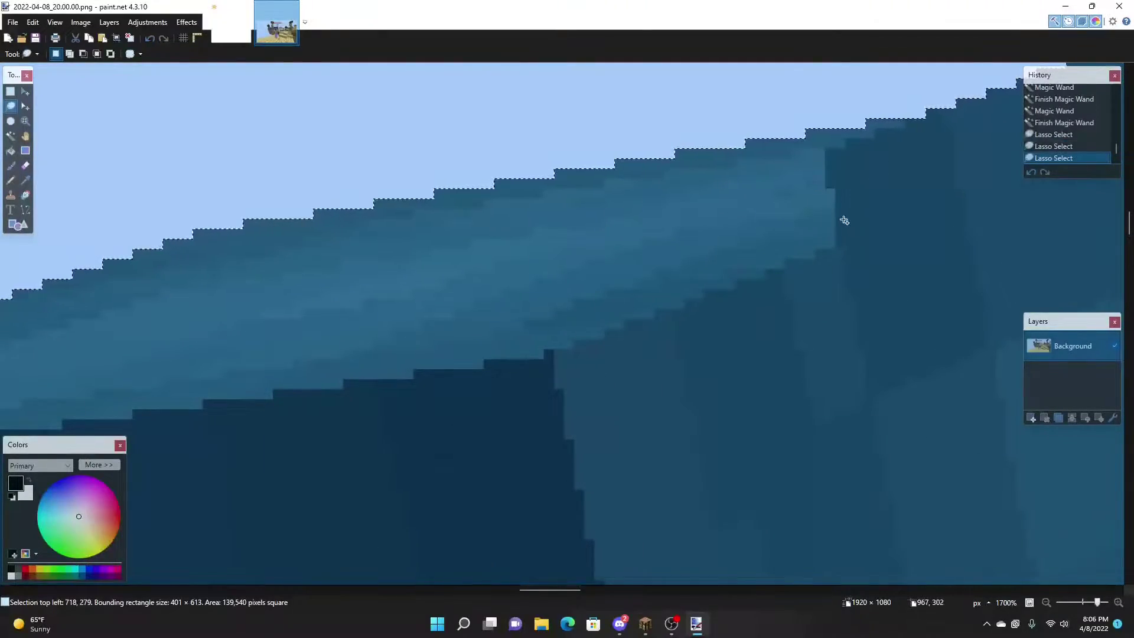
# Lasso around the speckled stripe and stray gaps on the front of the purple leggings to add them to the selection.
pyautogui.keyDown('ctrl'); pyautogui.scroll(-8, 843, 220); pyautogui.keyUp('ctrl')
pyautogui.keyDown('ctrl'); pyautogui.scroll(4, 642, 367); pyautogui.keyUp('ctrl')
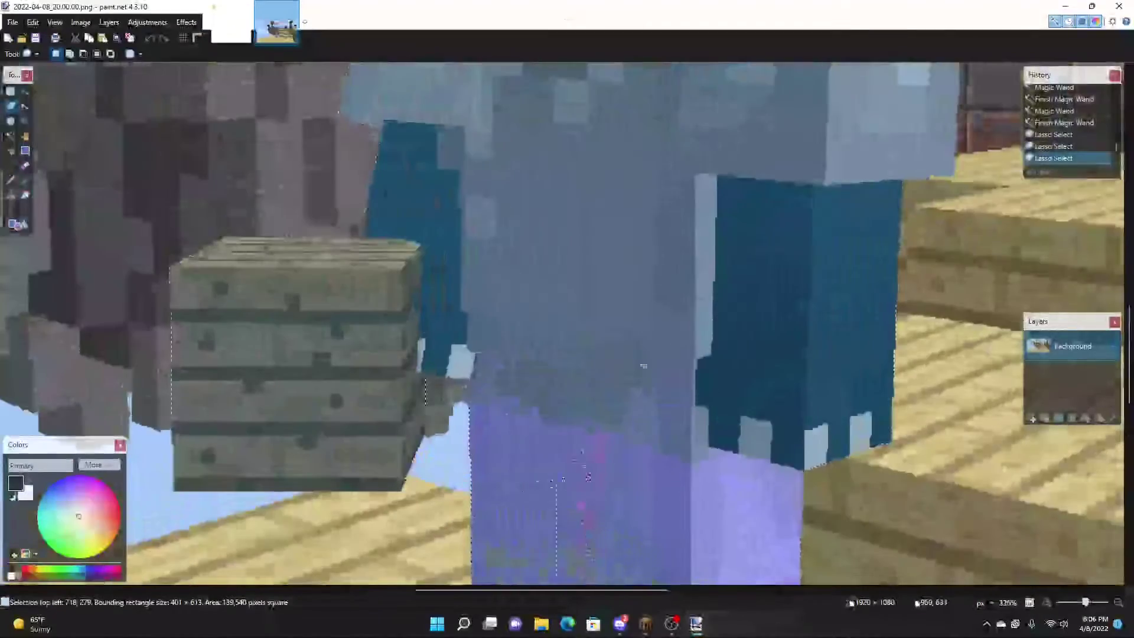
pyautogui.keyDown('ctrl'); pyautogui.scroll(-1, 610, 327); pyautogui.keyUp('ctrl')
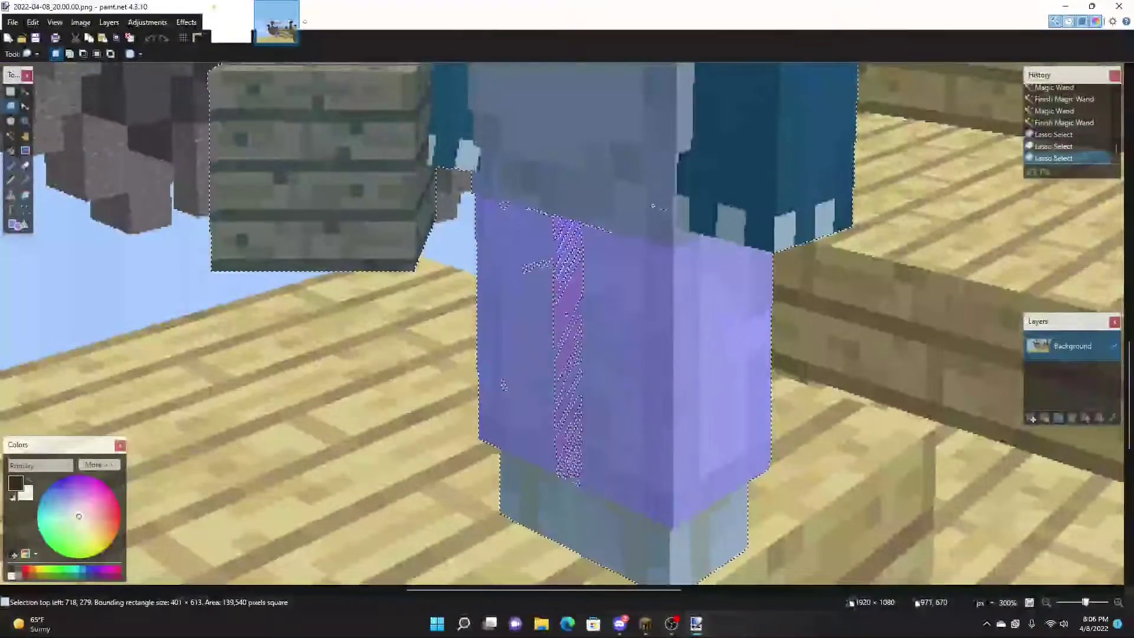
pyautogui.moveTo(537, 185)
pyautogui.mouseDown()
pyautogui.moveTo(494, 192)
pyautogui.moveTo(486, 215)
pyautogui.moveTo(488, 362)
pyautogui.mouseUp()
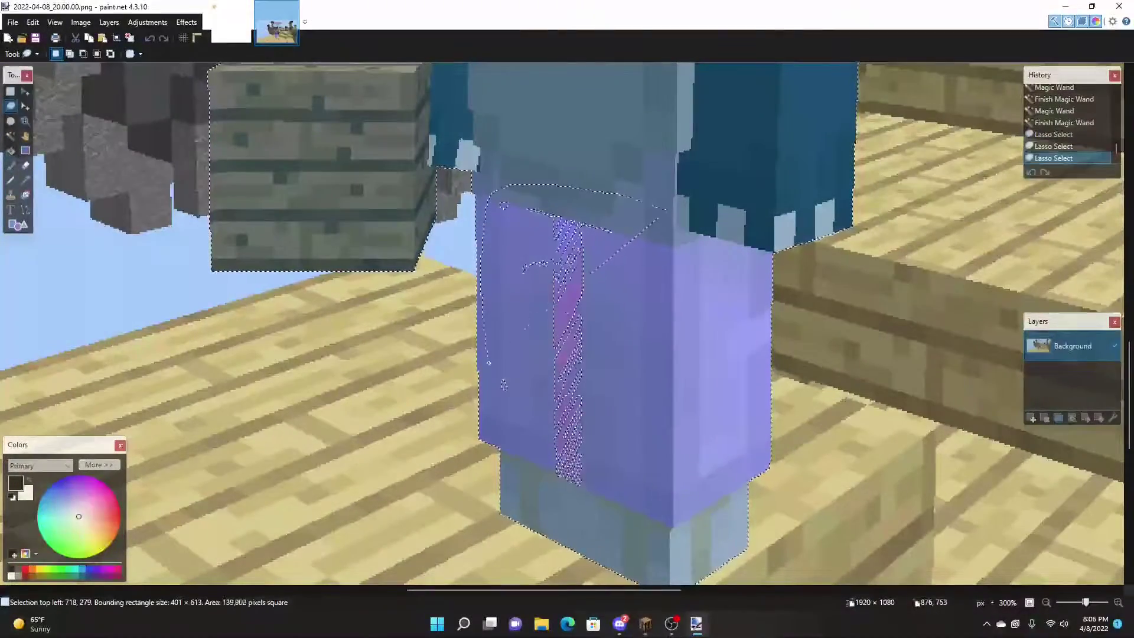
pyautogui.moveTo(598, 502); pyautogui.dragTo(602, 508)
pyautogui.keyDown('ctrl'); pyautogui.scroll(-3, 602, 507); pyautogui.keyUp('ctrl')
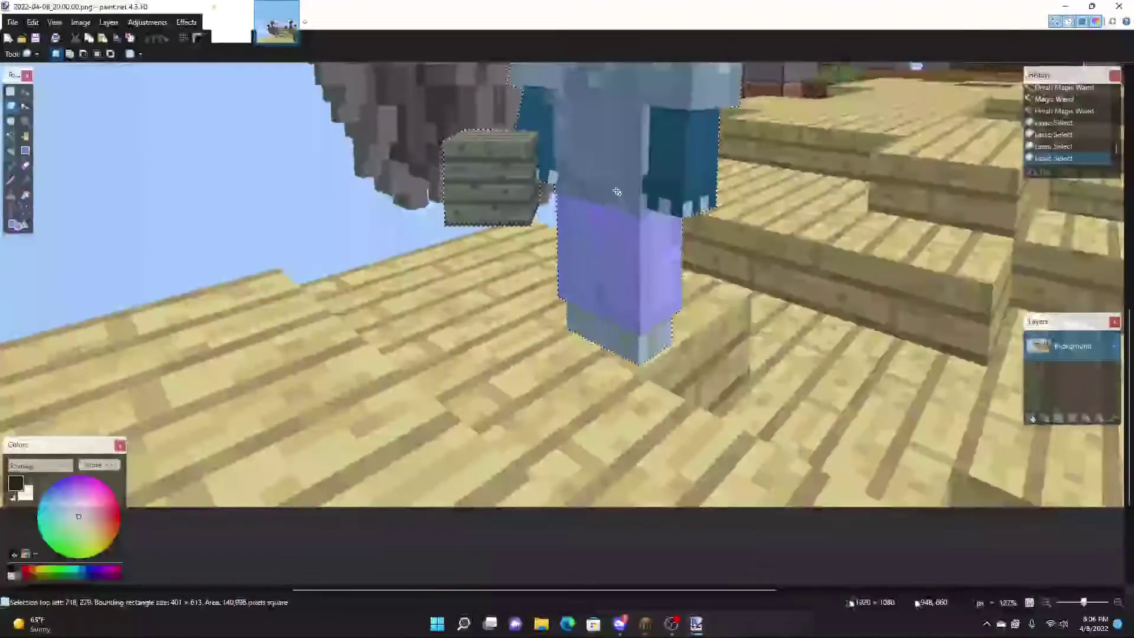
# Lasso the remaining slivers under the chin and beside the shoulder into the selection and check the whole figure's outline.
pyautogui.scroll(3, 649, 355)
pyautogui.keyDown('ctrl'); pyautogui.scroll(3, 676, 224); pyautogui.keyUp('ctrl')
pyautogui.keyDown('ctrl'); pyautogui.scroll(2, 676, 224); pyautogui.keyUp('ctrl')
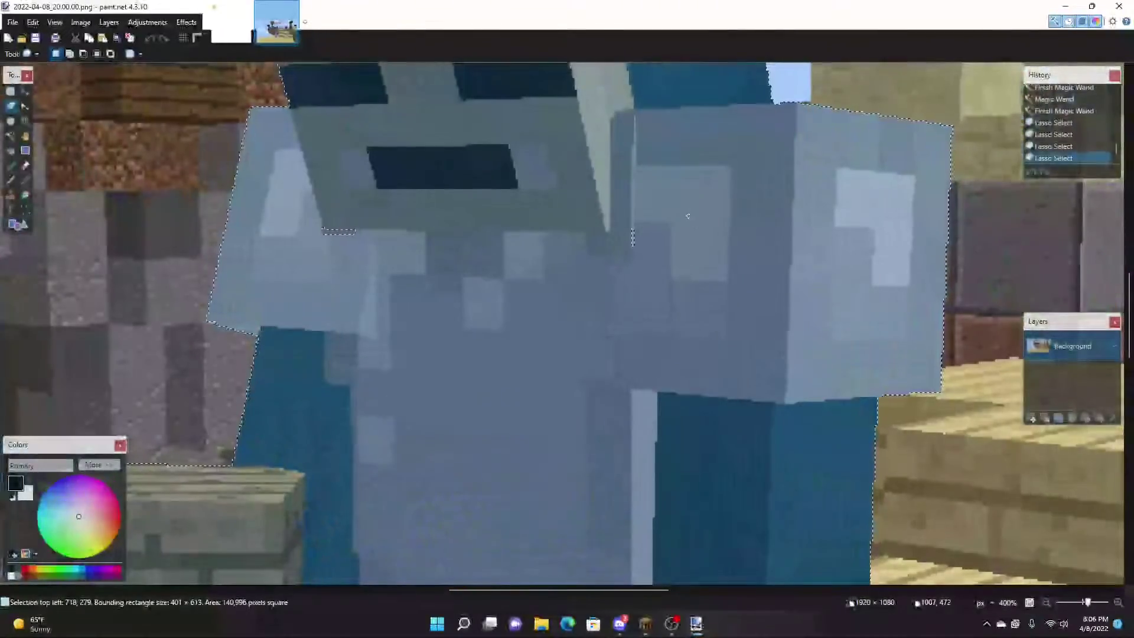
pyautogui.moveTo(317, 212); pyautogui.dragTo(313, 213)
pyautogui.keyDown('ctrl'); pyautogui.scroll(-8, 595, 279); pyautogui.keyUp('ctrl')
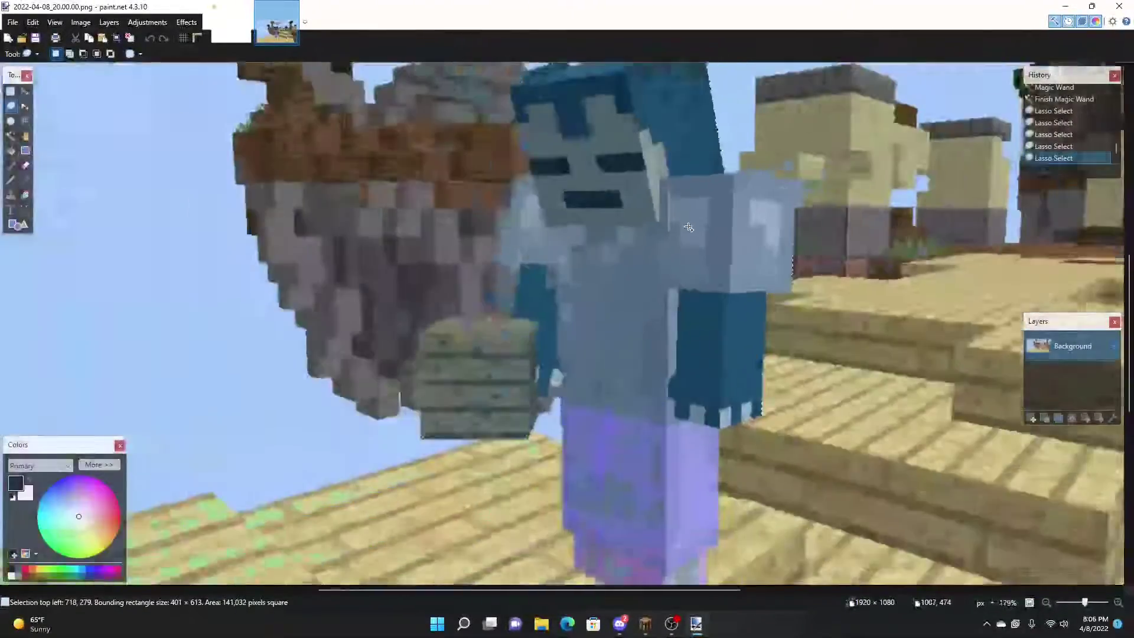
pyautogui.keyDown('ctrl'); pyautogui.scroll(2, 595, 280); pyautogui.keyUp('ctrl')
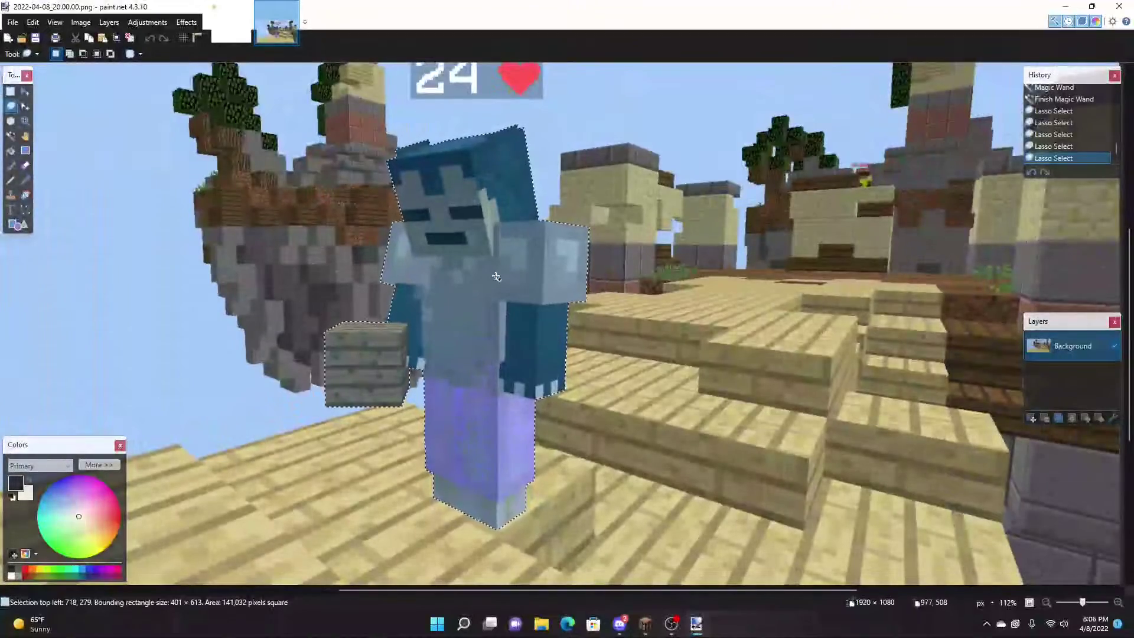
pyautogui.keyDown('ctrl'); pyautogui.scroll(-3, 507, 280); pyautogui.keyUp('ctrl')
pyautogui.keyDown('ctrl'); pyautogui.scroll(2, 506, 280); pyautogui.keyUp('ctrl')
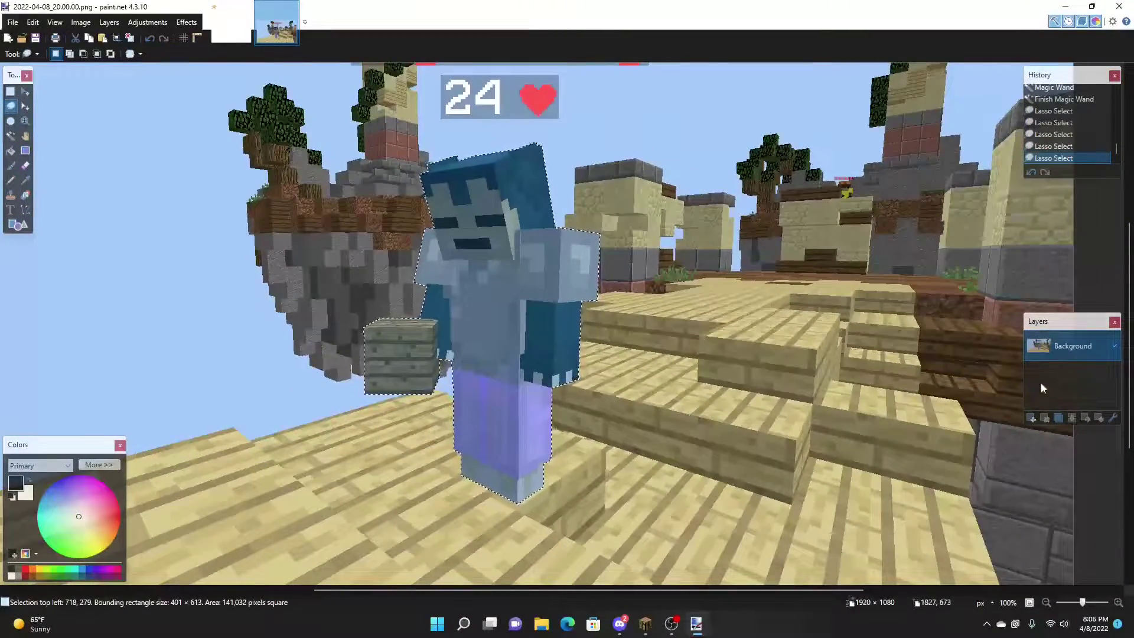
# Paste the cut-out player onto two new layers above the background and place Layer 3 beneath Layer 2.
pyautogui.click(1031, 418)
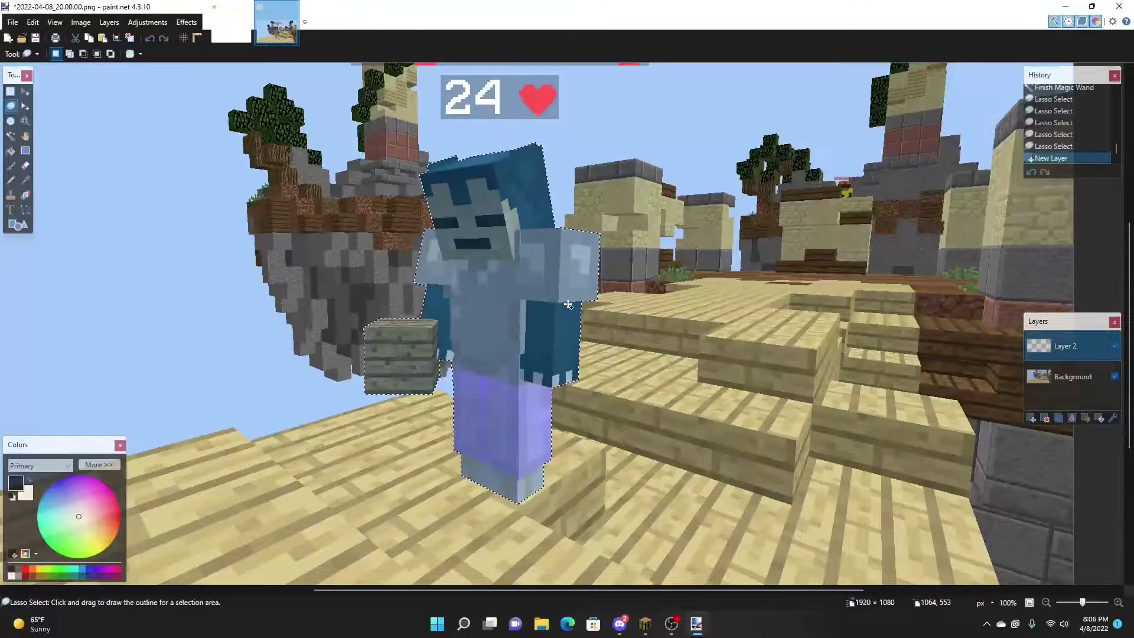
pyautogui.hotkey('ctrl', 'v')
pyautogui.click(1032, 419)
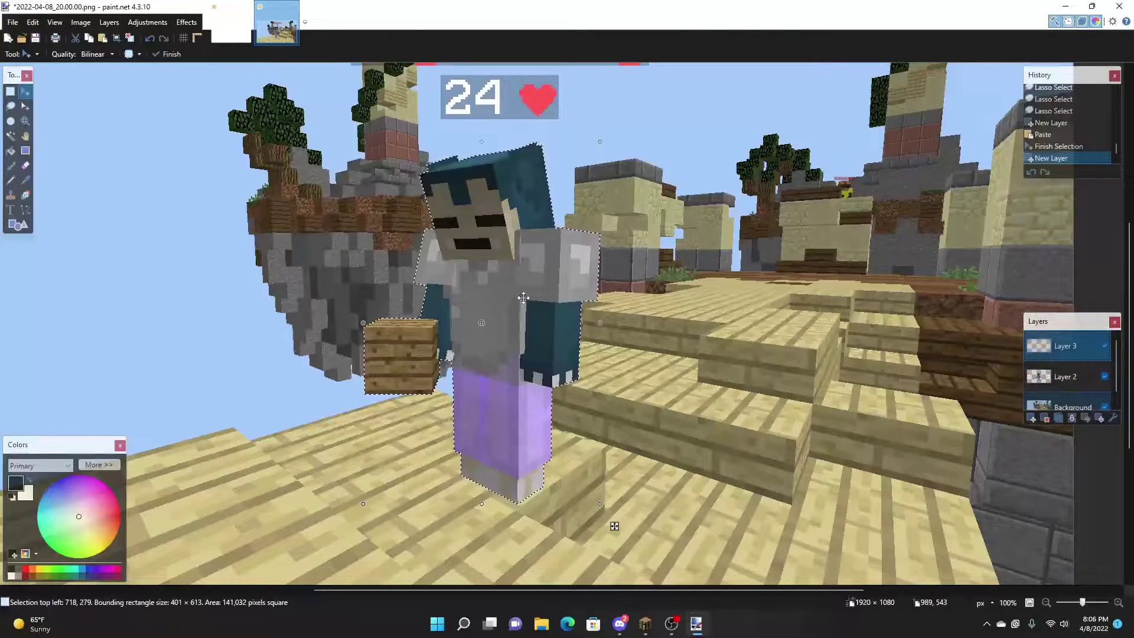
pyautogui.hotkey('ctrl', 'v')
pyautogui.moveTo(1057, 346); pyautogui.dragTo(1060, 371)
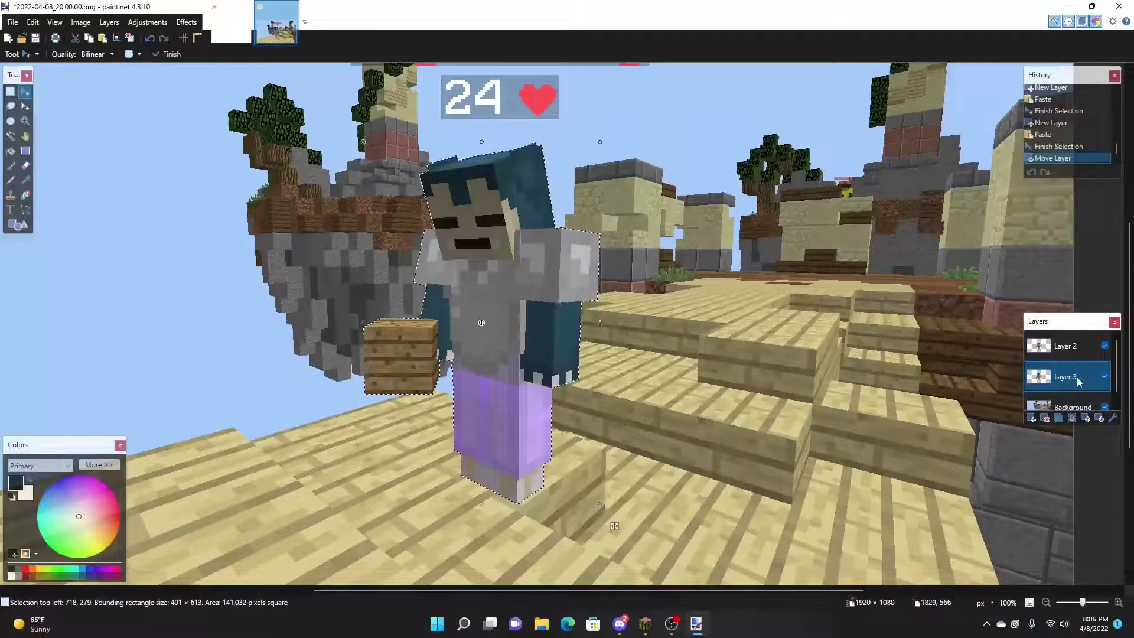
# Enlarge the player copy on Layer 2 proportionally to about 652 × 997 px and position it over the original figure.
pyautogui.click(1059, 356)
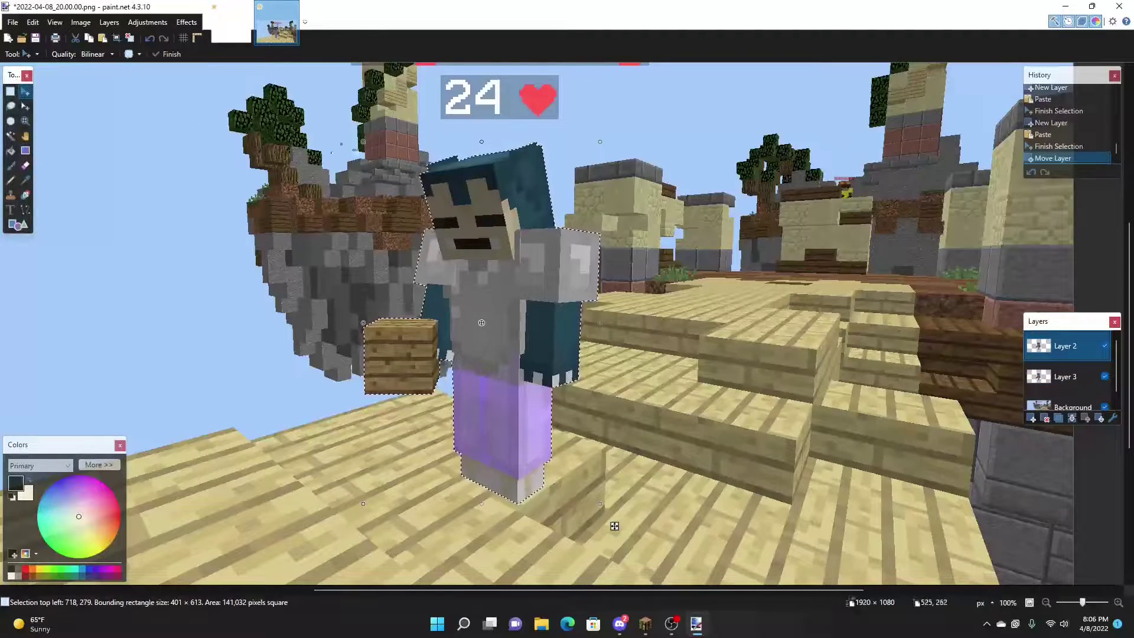
pyautogui.hotkey('ctrl', 'b')
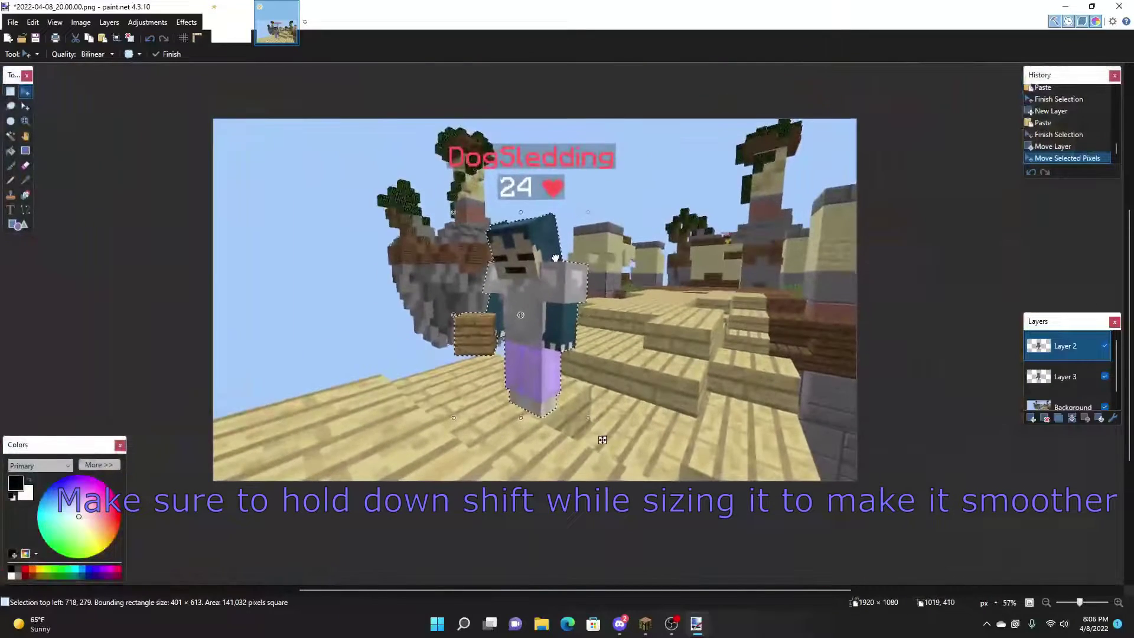
pyautogui.moveTo(622, 160); pyautogui.dragTo(619, 115)
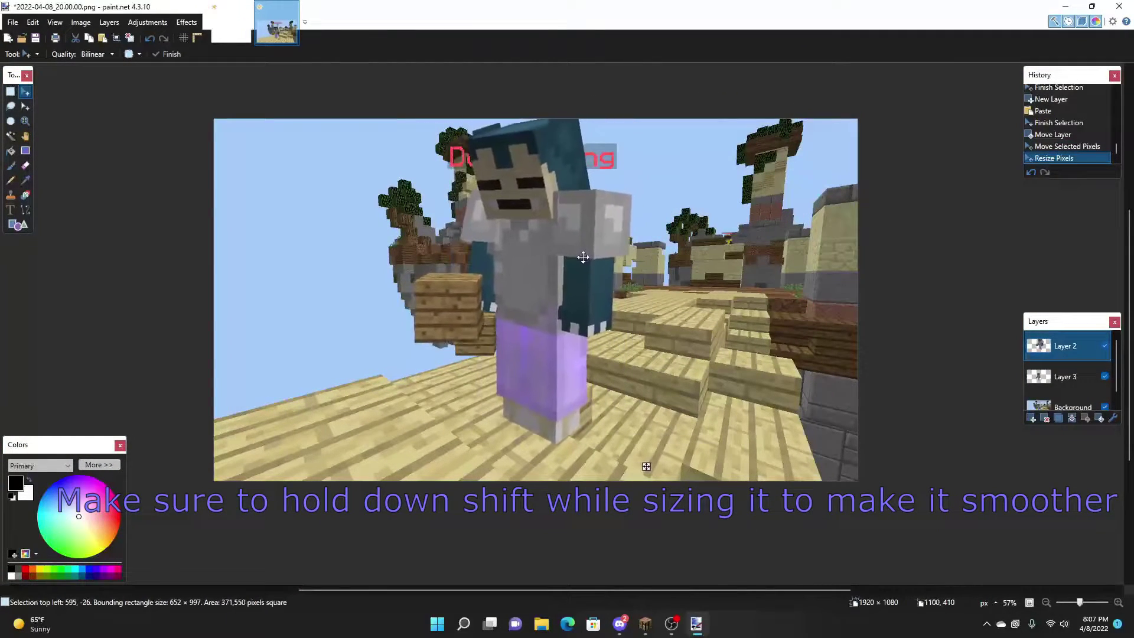
pyautogui.moveTo(583, 257)
pyautogui.mouseDown()
pyautogui.moveTo(585, 289)
pyautogui.moveTo(582, 275)
pyautogui.mouseUp()
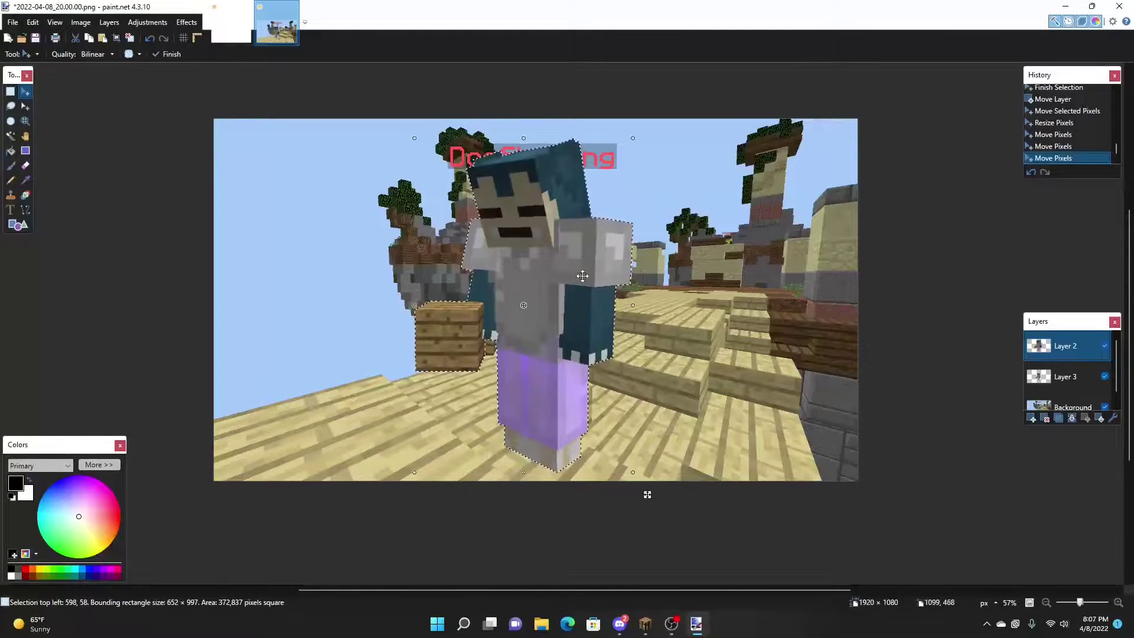
# Bring Layer 3 above Layer 2, enlarge its player copy and align it over the bigger figure.
pyautogui.click(1049, 384)
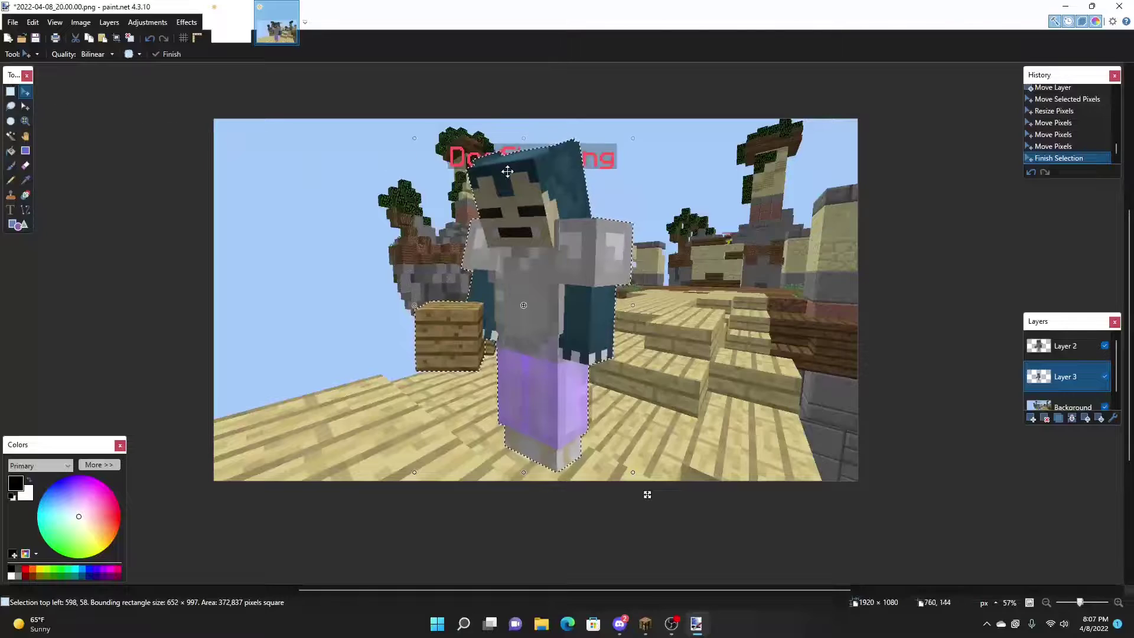
pyautogui.moveTo(1066, 384); pyautogui.dragTo(1065, 347)
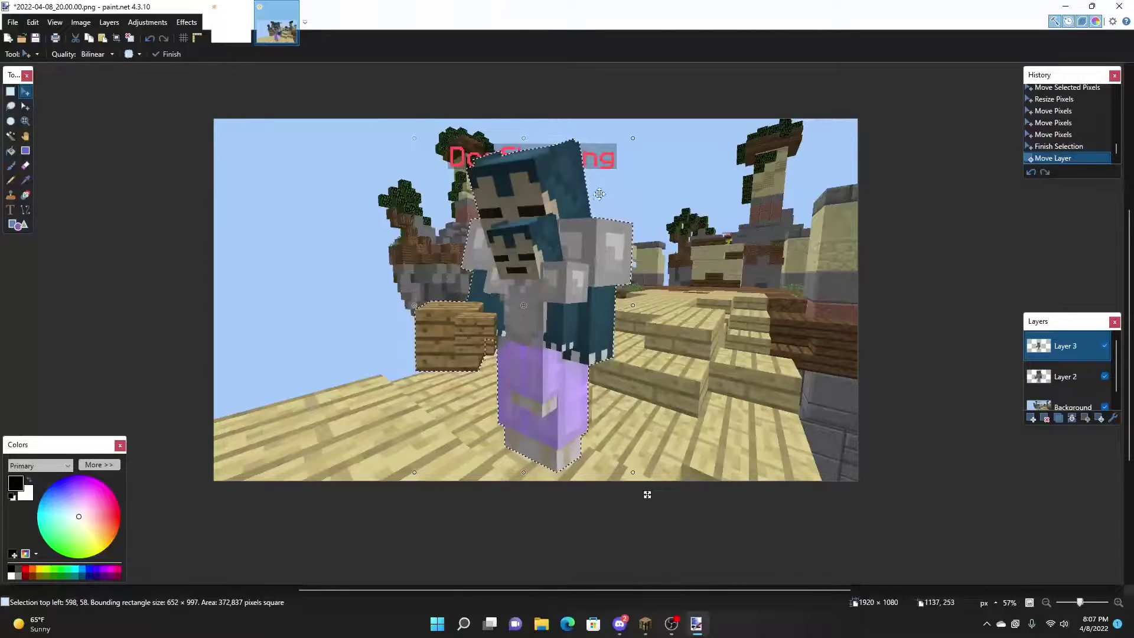
pyautogui.moveTo(630, 141); pyautogui.dragTo(777, 82)
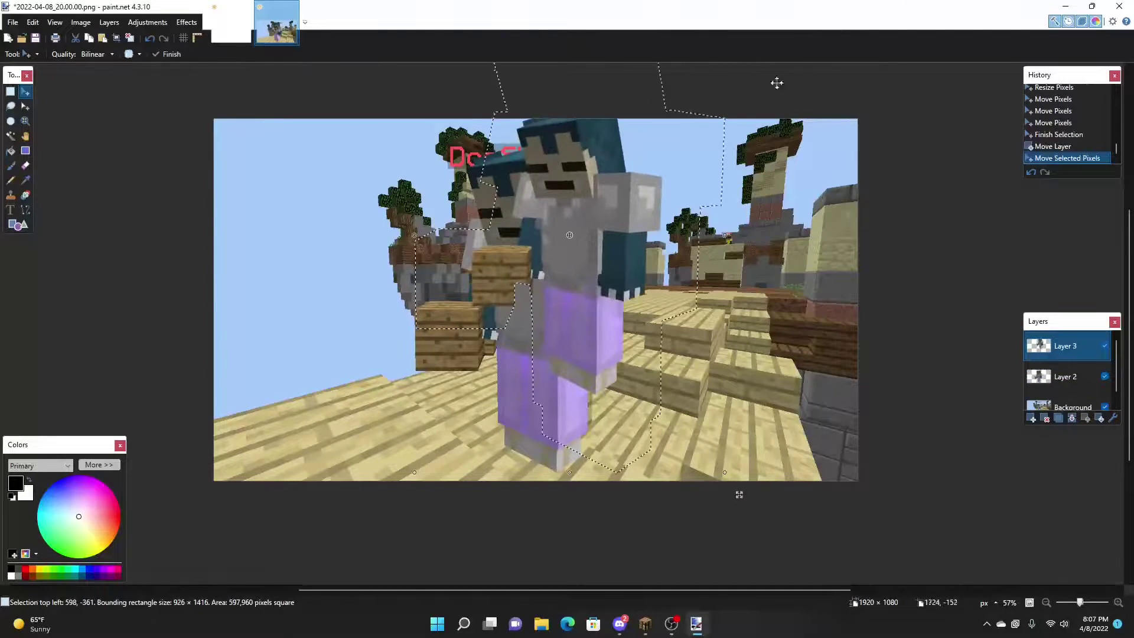
pyautogui.moveTo(604, 217); pyautogui.dragTo(553, 278)
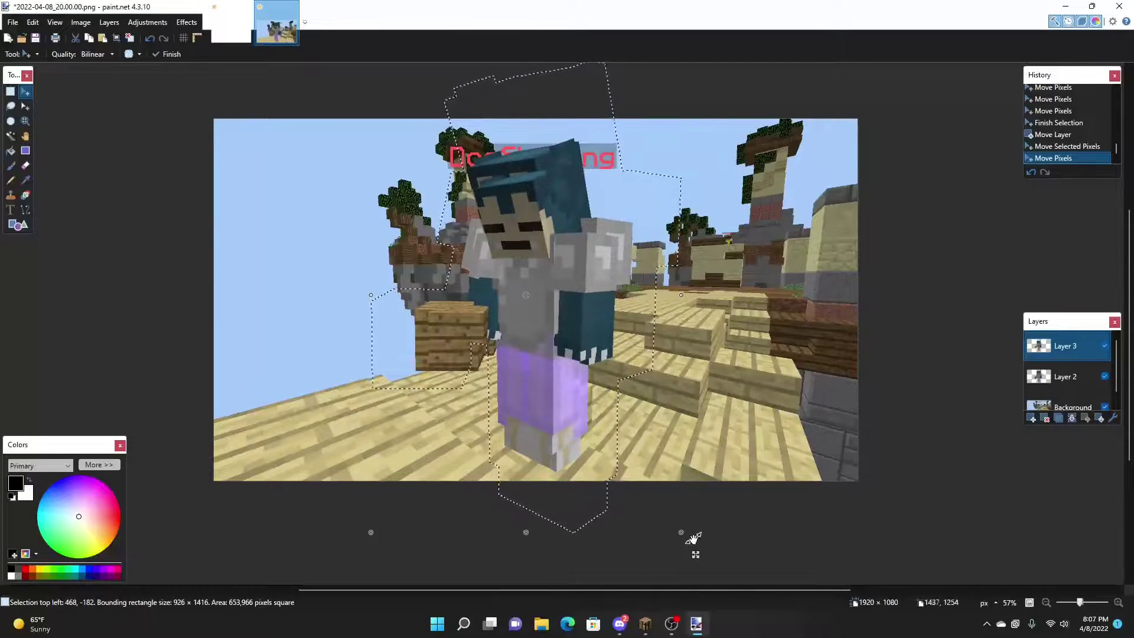
pyautogui.moveTo(679, 535); pyautogui.dragTo(778, 637)
pyautogui.moveTo(599, 367); pyautogui.dragTo(570, 303)
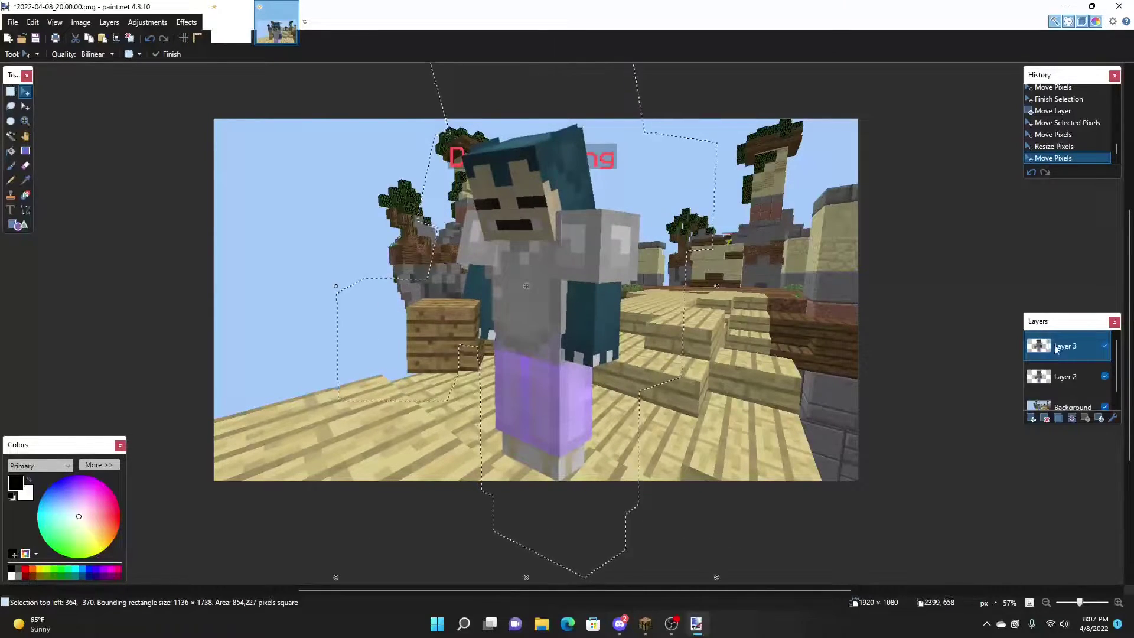
# Refine the size and position of the Layer 3 copy to match the Layer 2 figure, swapping the layer order to compare them.
pyautogui.moveTo(1065, 347); pyautogui.dragTo(1066, 372)
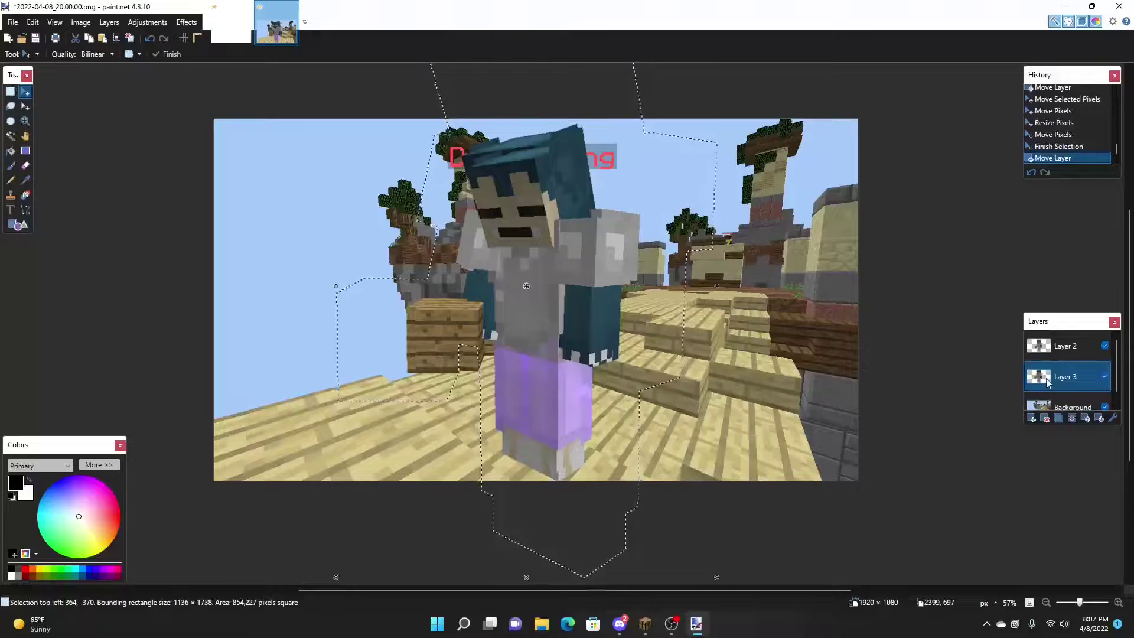
pyautogui.moveTo(1046, 379); pyautogui.dragTo(1051, 356)
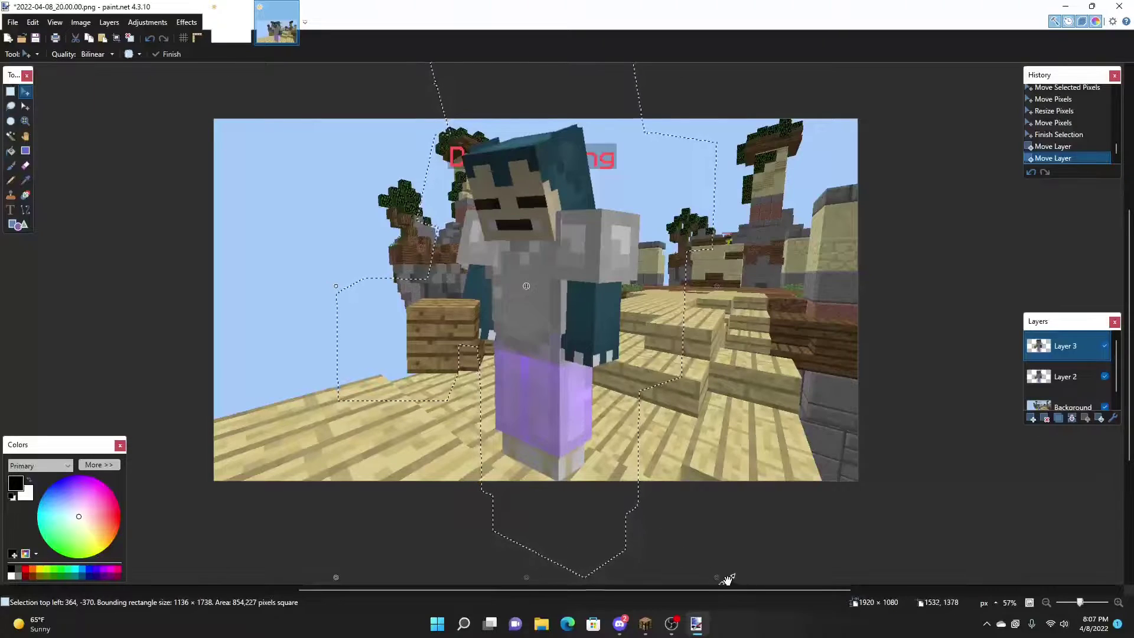
pyautogui.moveTo(726, 578); pyautogui.dragTo(681, 567)
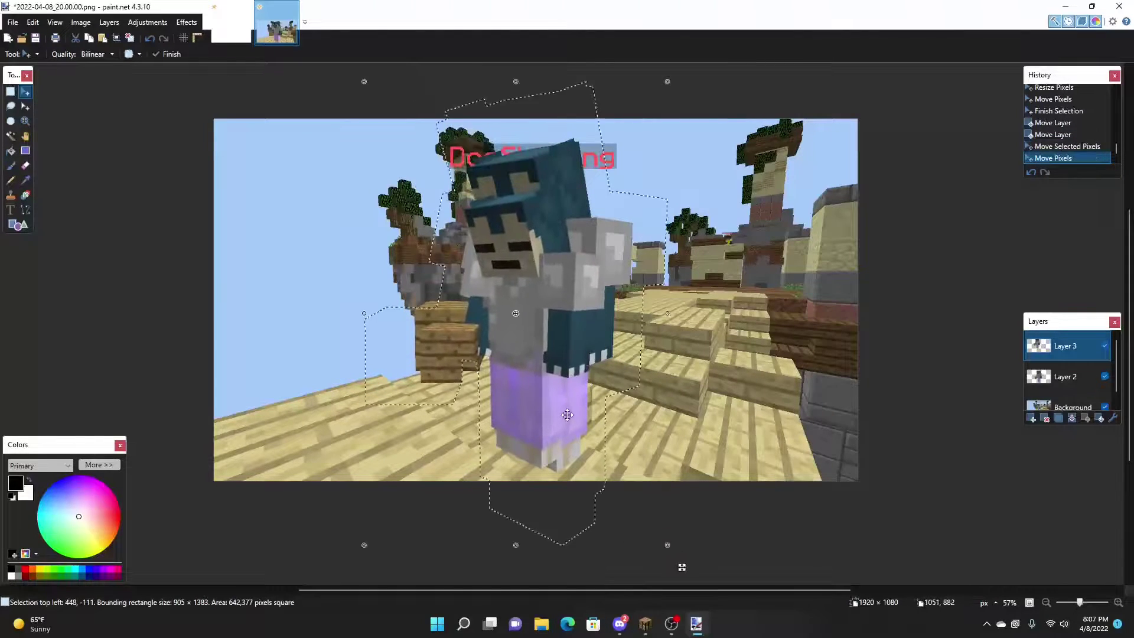
pyautogui.moveTo(567, 415); pyautogui.dragTo(587, 414)
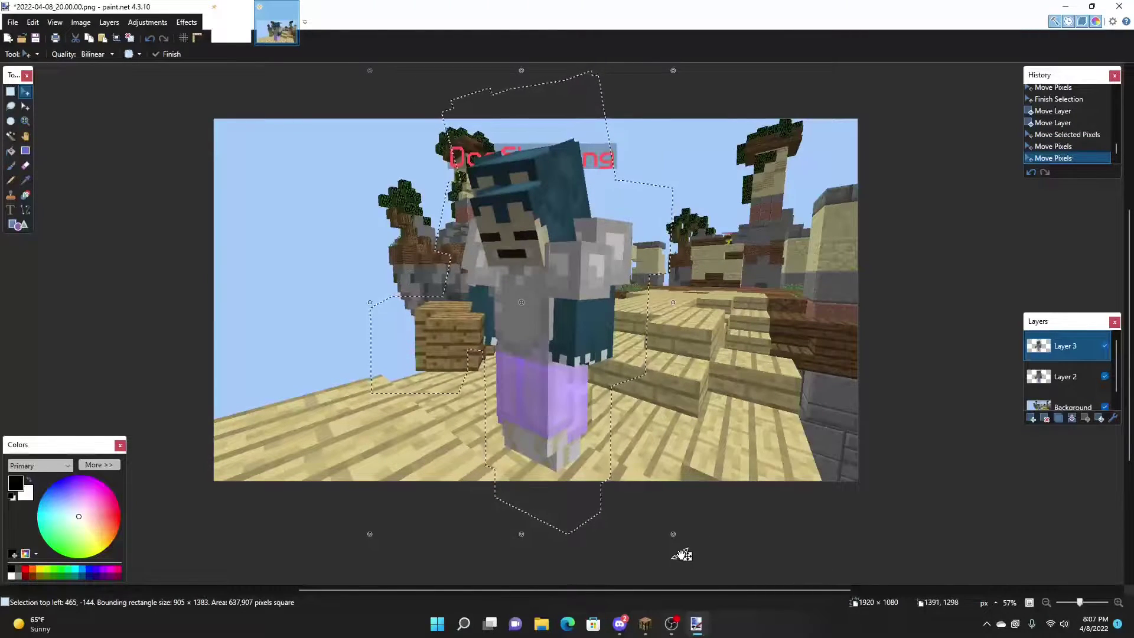
pyautogui.moveTo(671, 530); pyautogui.dragTo(561, 381)
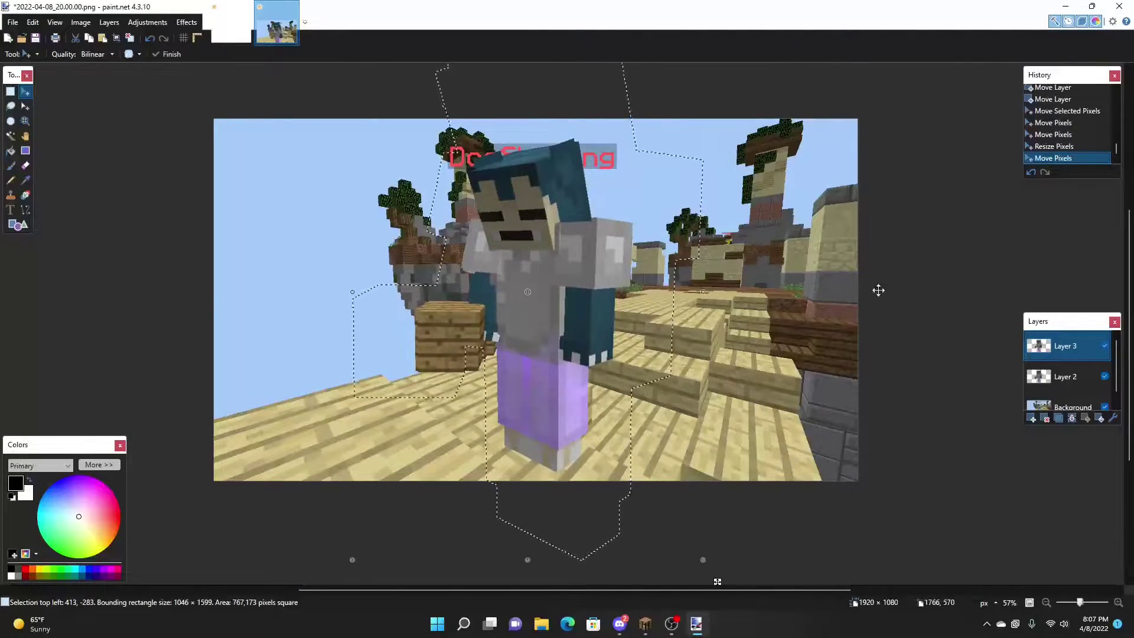
pyautogui.moveTo(1069, 359); pyautogui.dragTo(1068, 377)
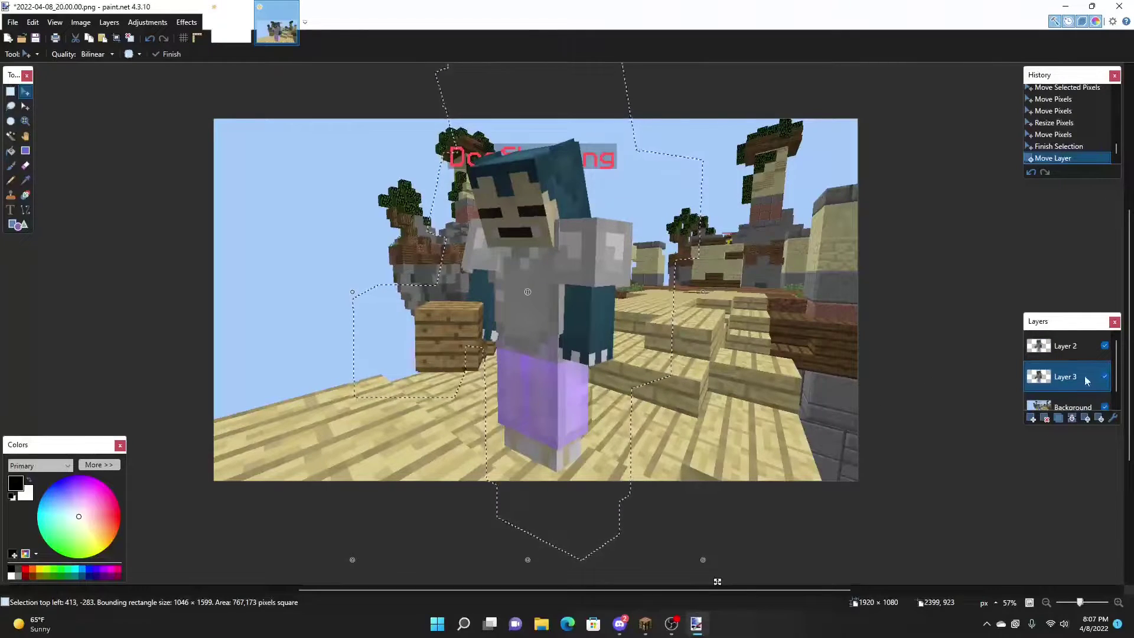
pyautogui.moveTo(1085, 380); pyautogui.dragTo(1068, 348)
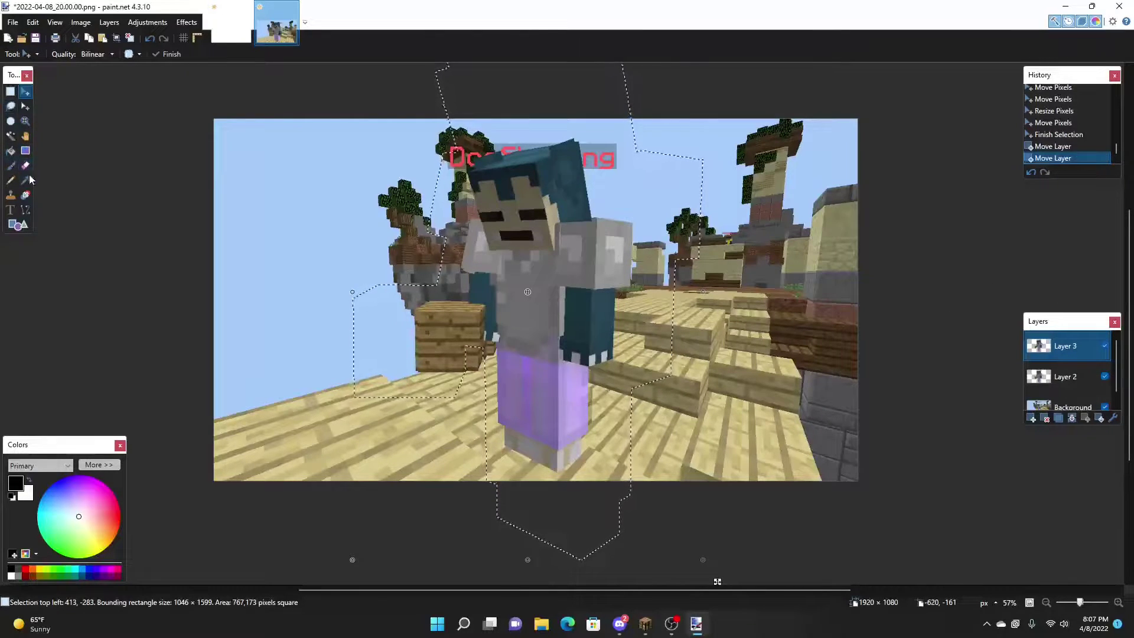
# Fill the head, torso, held block, leggings and shoes of the Layer 3 player with black using the Paint Bucket.
pyautogui.click(10, 155)
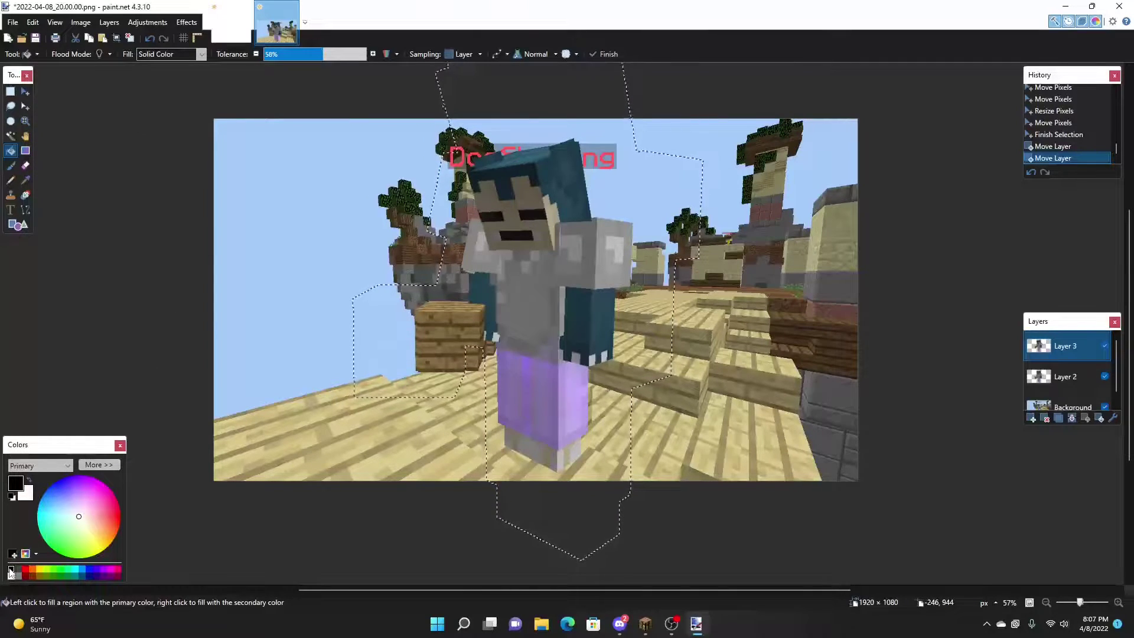
pyautogui.click(513, 188)
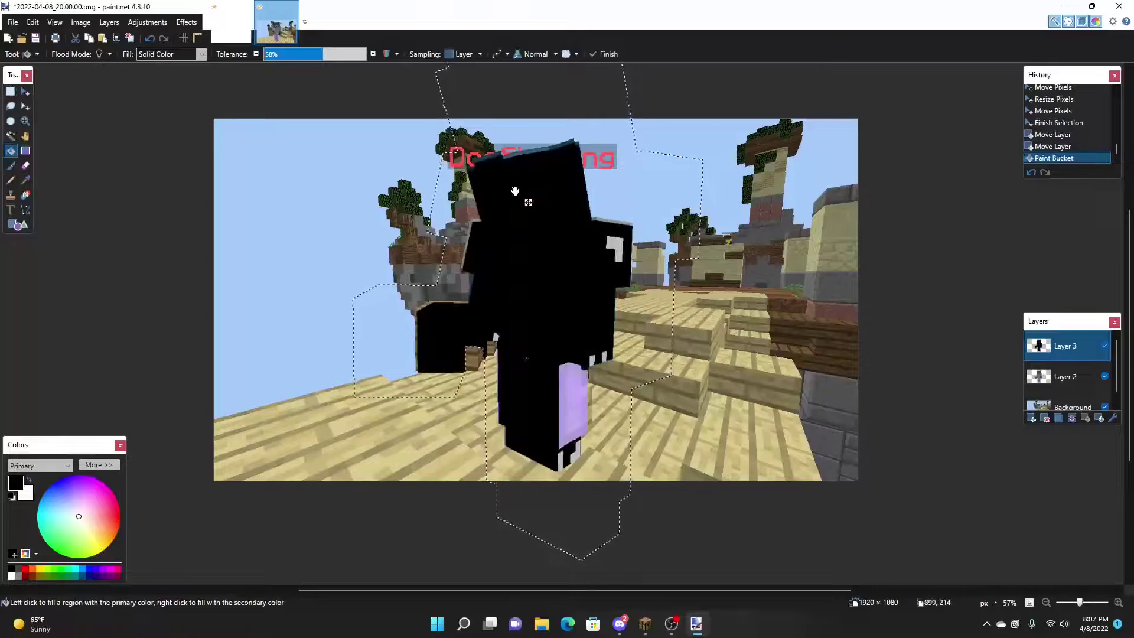
pyautogui.click(570, 407)
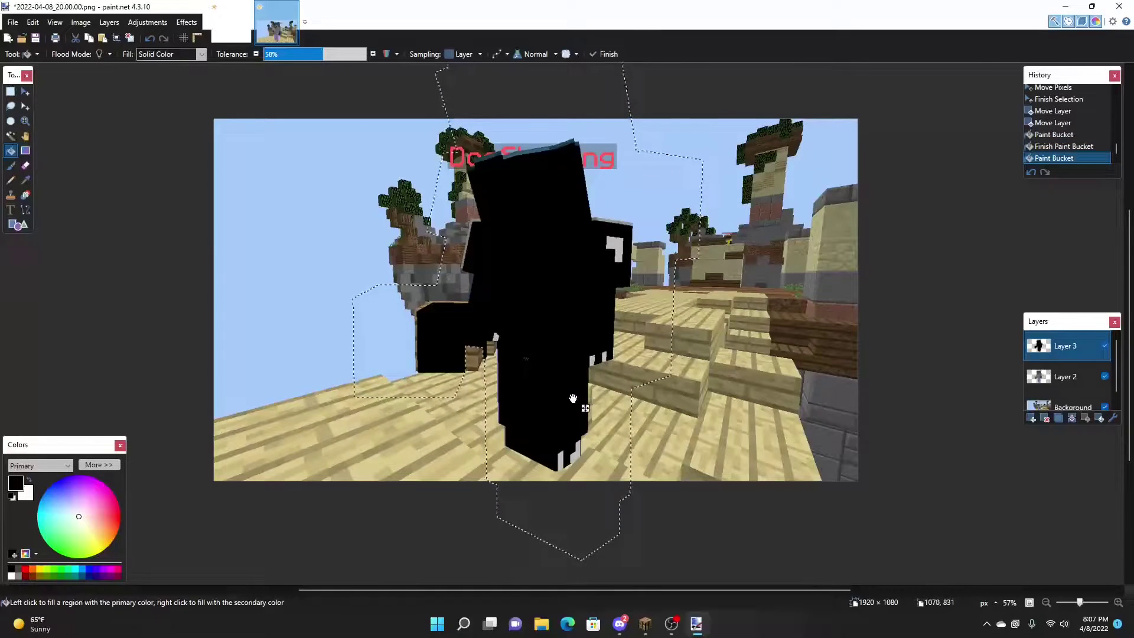
pyautogui.click(561, 458)
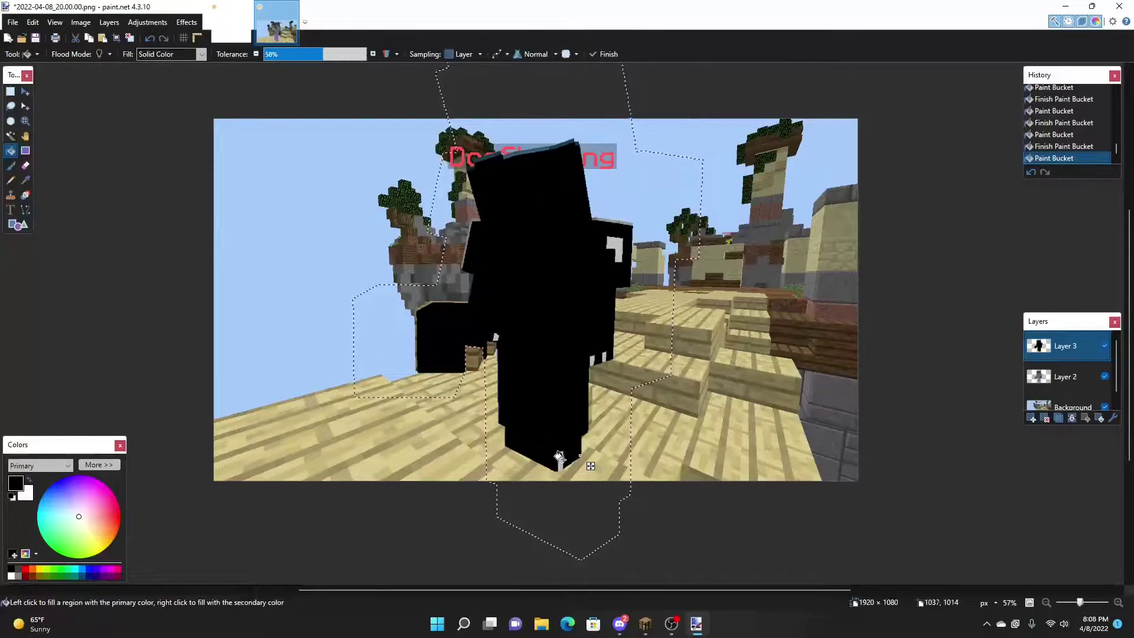
pyautogui.scroll(4, 565, 458)
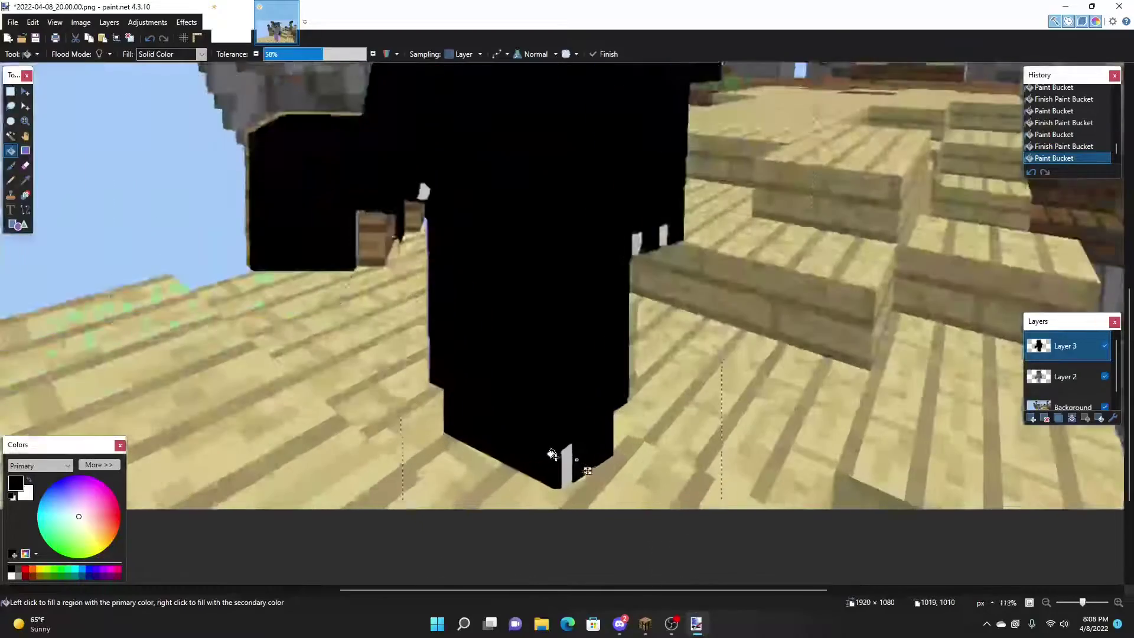
pyautogui.scroll(4, 559, 263)
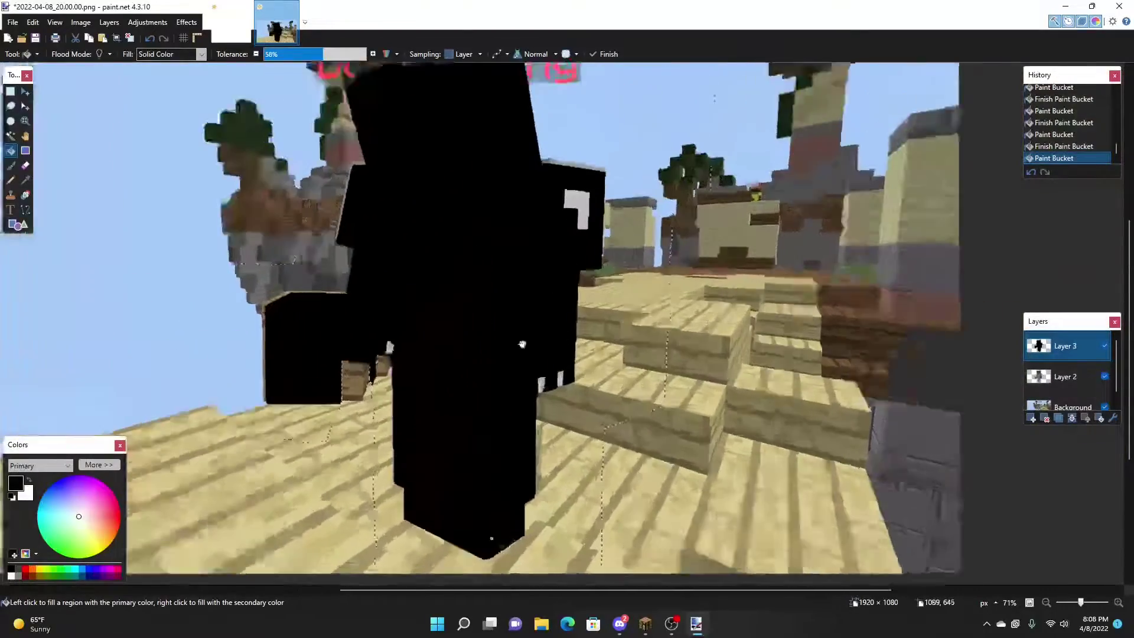
# Fill the light patches on the shoulder and fingers of the Layer 3 silhouette with black, undoing the stray fill.
pyautogui.scroll(-2, 435, 252)
pyautogui.scroll(4, 434, 252)
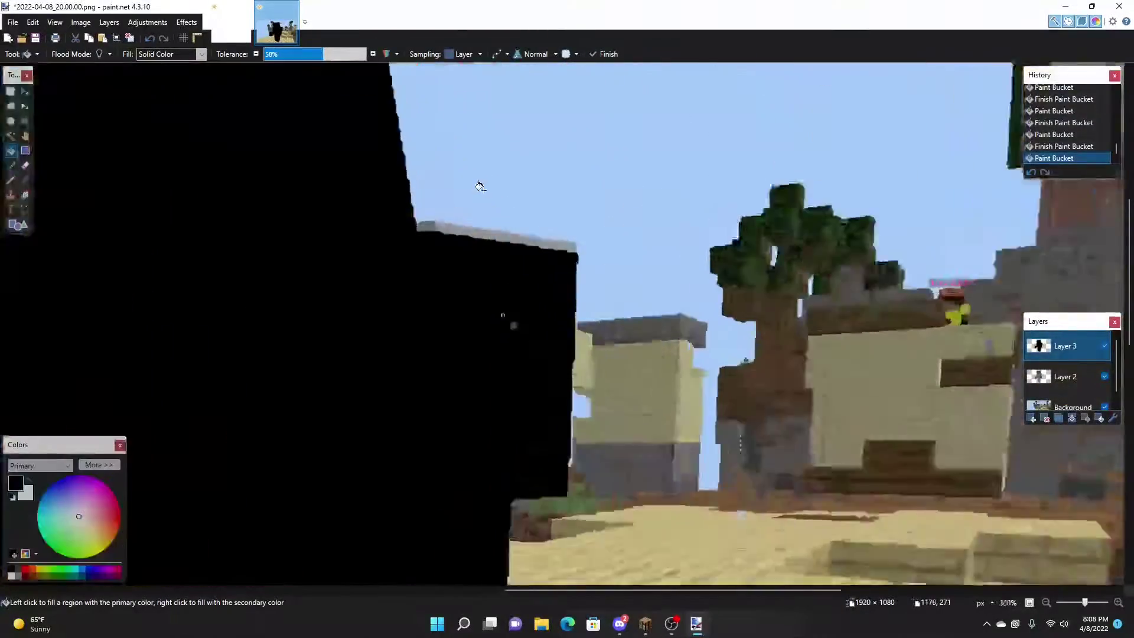
pyautogui.hotkey('ctrl', 'z')
pyautogui.scroll(-4, 445, 239)
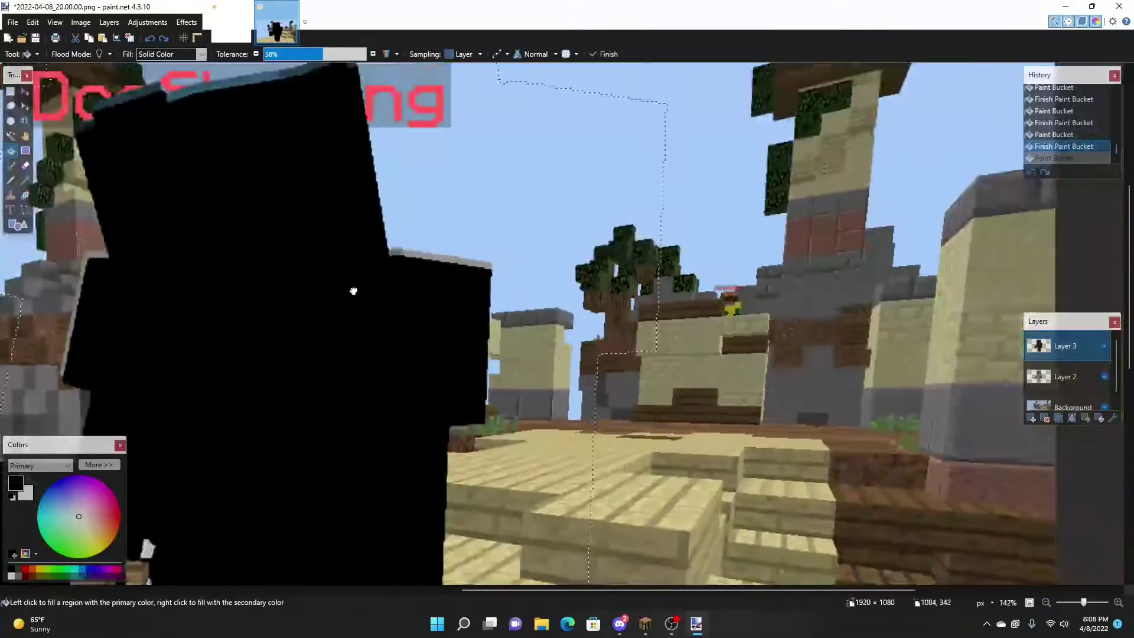
pyautogui.scroll(2, 524, 132)
pyautogui.scroll(1, 427, 215)
pyautogui.scroll(2, 499, 253)
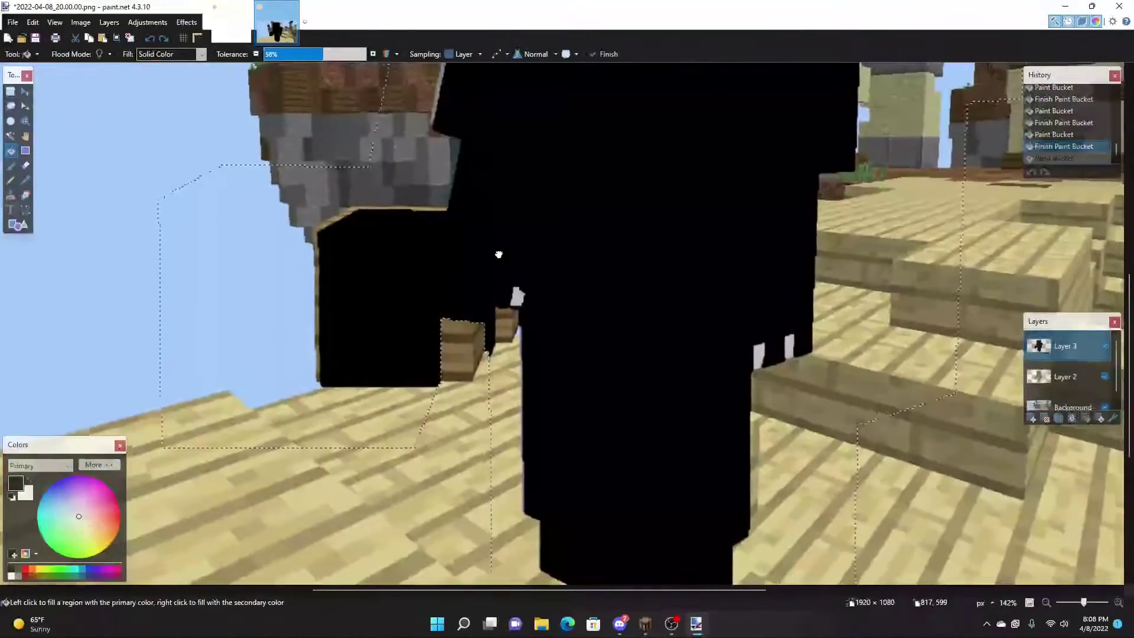
pyautogui.scroll(3, 638, 277)
pyautogui.scroll(-2, 638, 277)
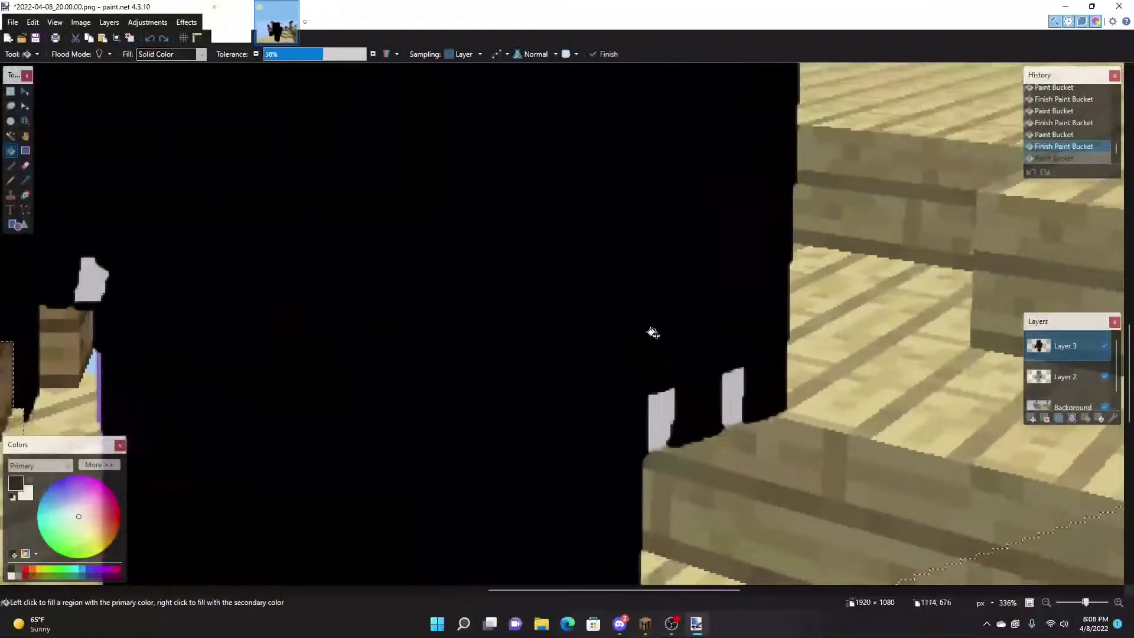
pyautogui.click(732, 391)
pyautogui.scroll(-3, 728, 392)
pyautogui.scroll(-2, 441, 232)
# Select the entire canvas and move the black silhouette on Layer 3 beneath Layer 2.
pyautogui.press('m')
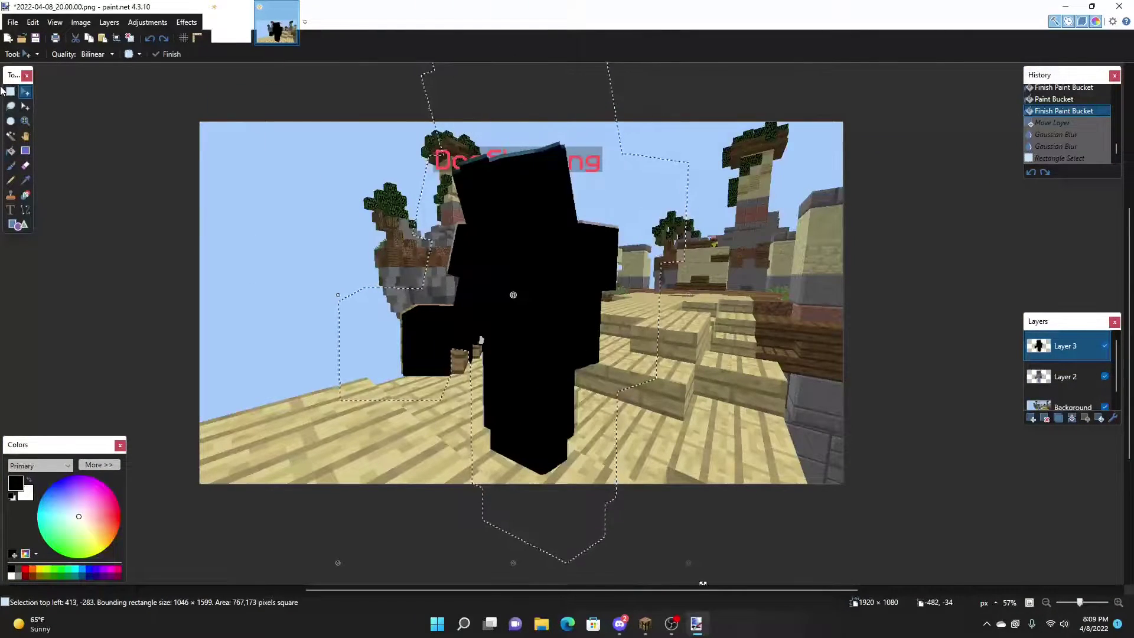
pyautogui.press('s')
pyautogui.hotkey('ctrl', 'a')
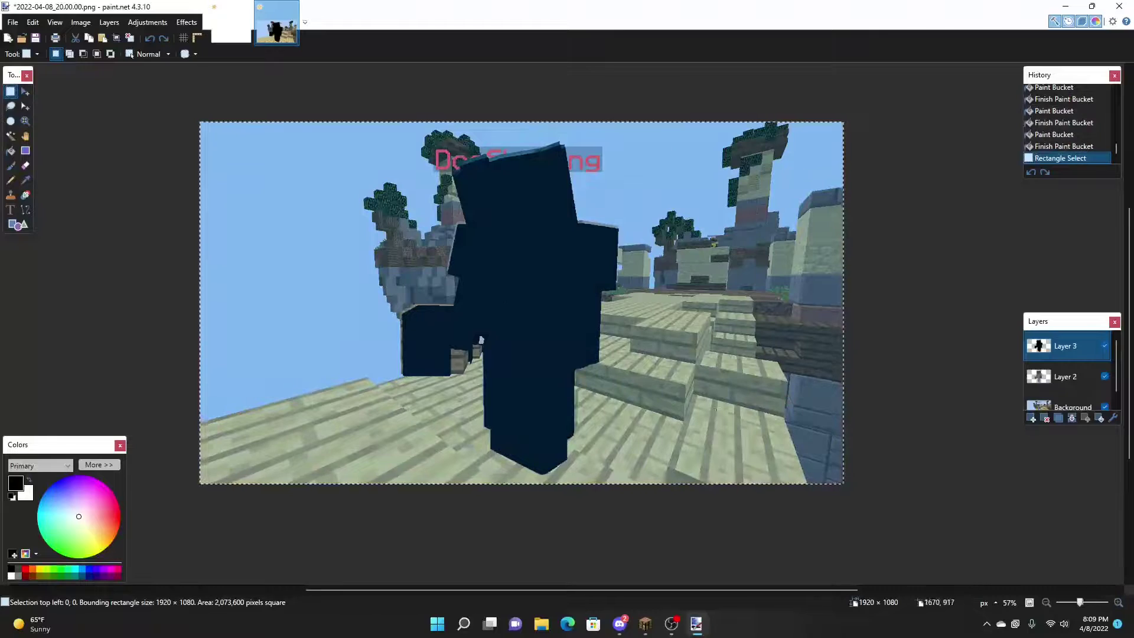
pyautogui.click(25, 91)
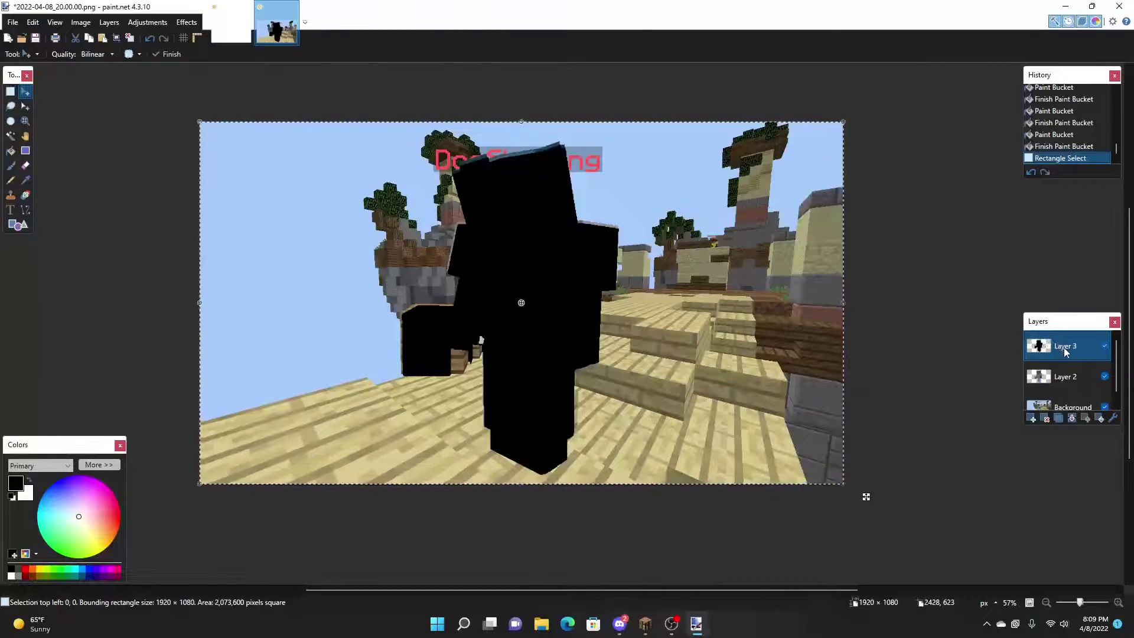
pyautogui.moveTo(1066, 353); pyautogui.dragTo(1065, 378)
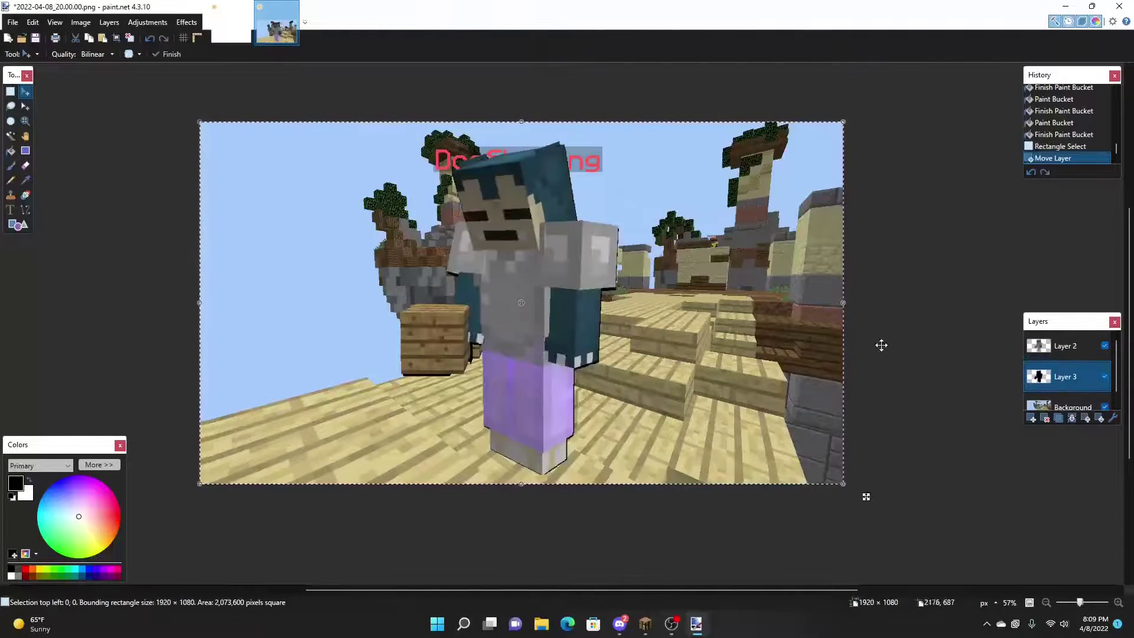
# Apply a Gaussian Blur with a radius of 93 to the black silhouette on Layer 3.
pyautogui.click(190, 23)
pyautogui.moveTo(230, 68)
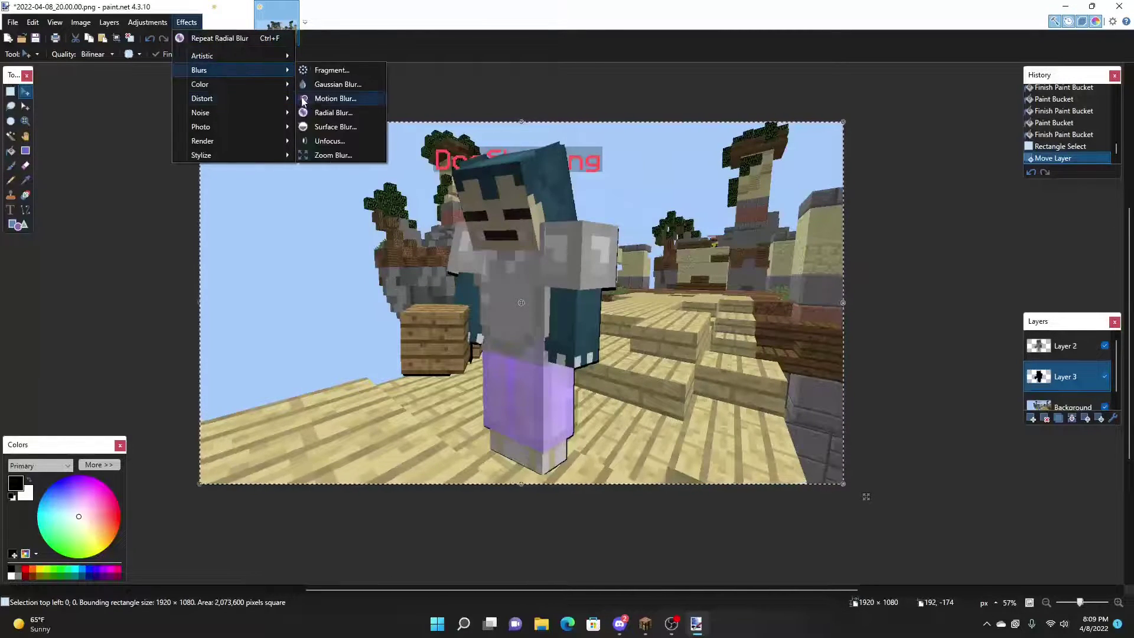
pyautogui.click(328, 85)
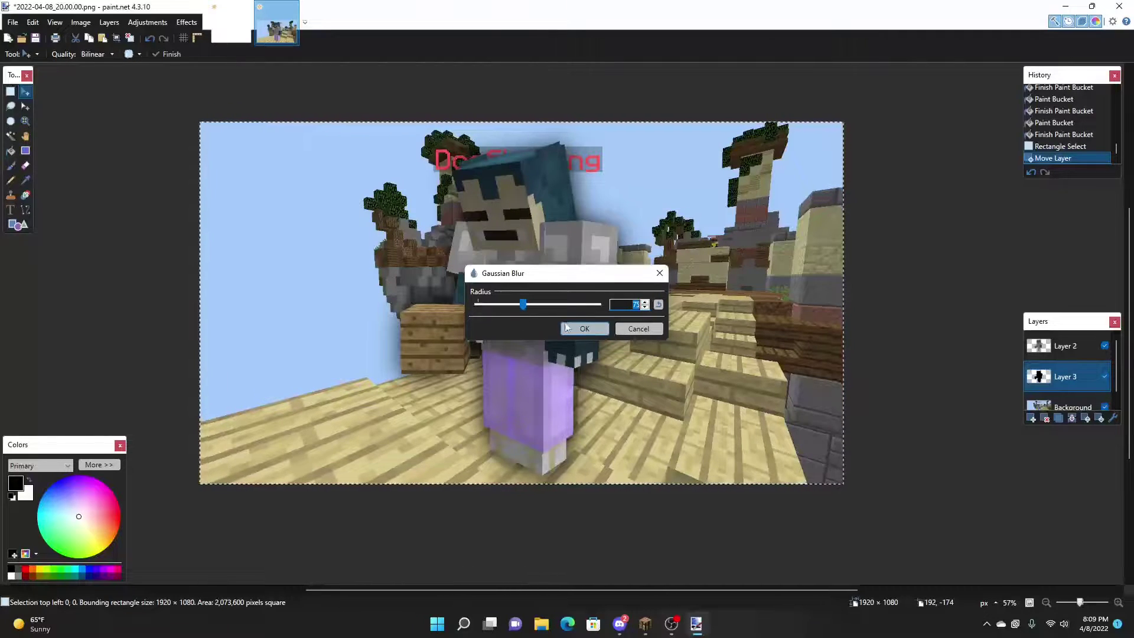
pyautogui.moveTo(526, 305); pyautogui.dragTo(531, 306)
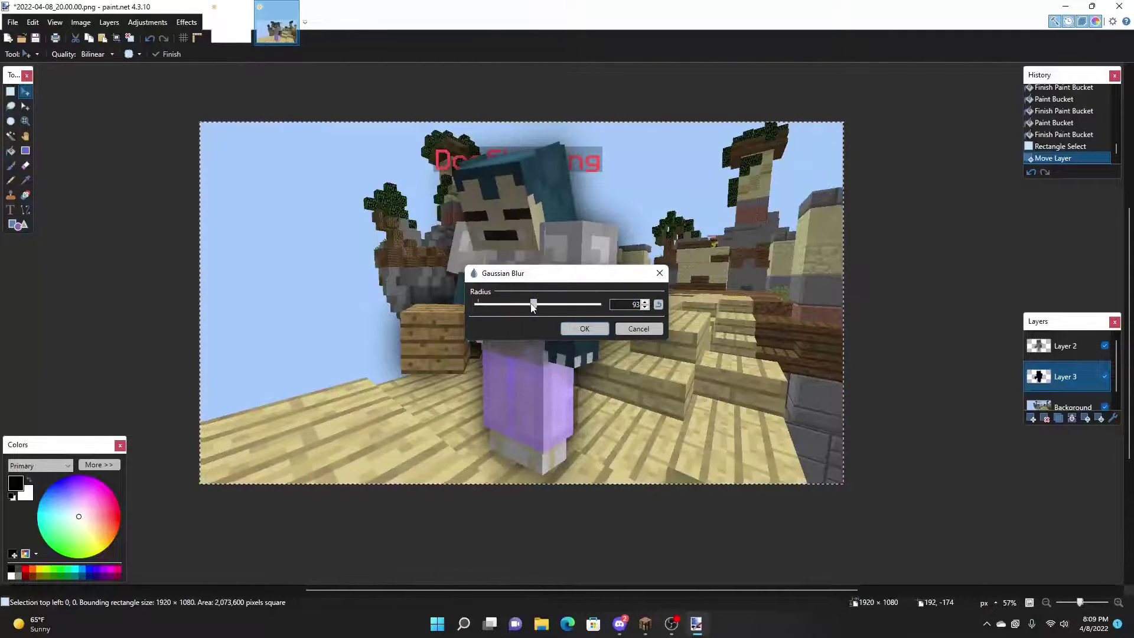
pyautogui.click(584, 329)
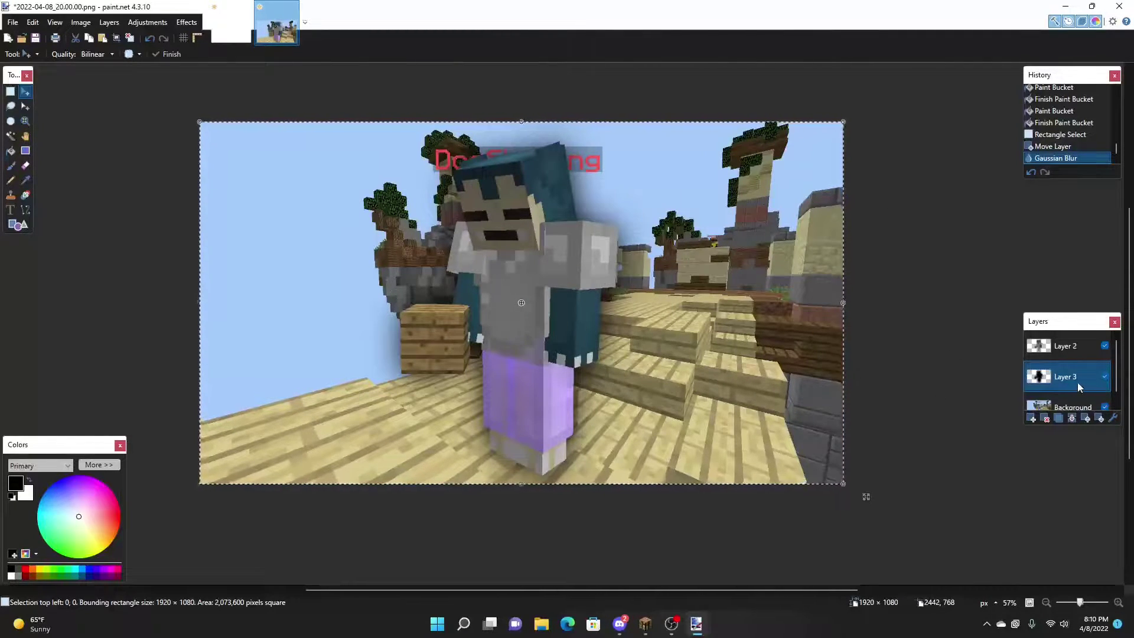
# Apply a Radial Blur to the Background layer with an angle of 2.00, a centred origin and quality 2.
pyautogui.click(1073, 406)
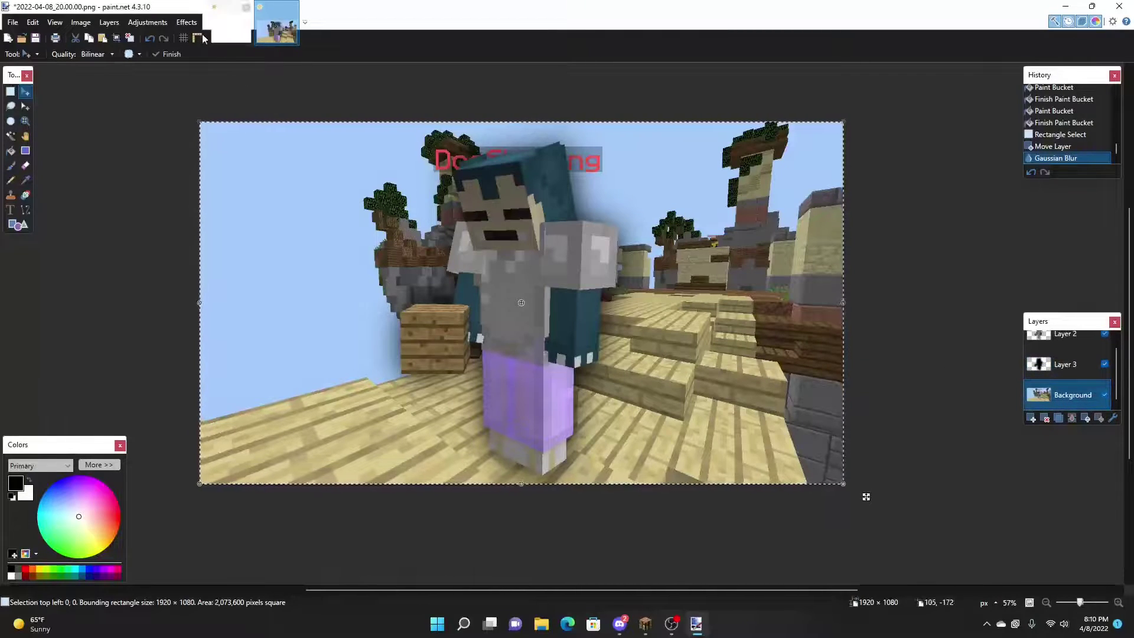
pyautogui.click(187, 22)
pyautogui.moveTo(237, 71)
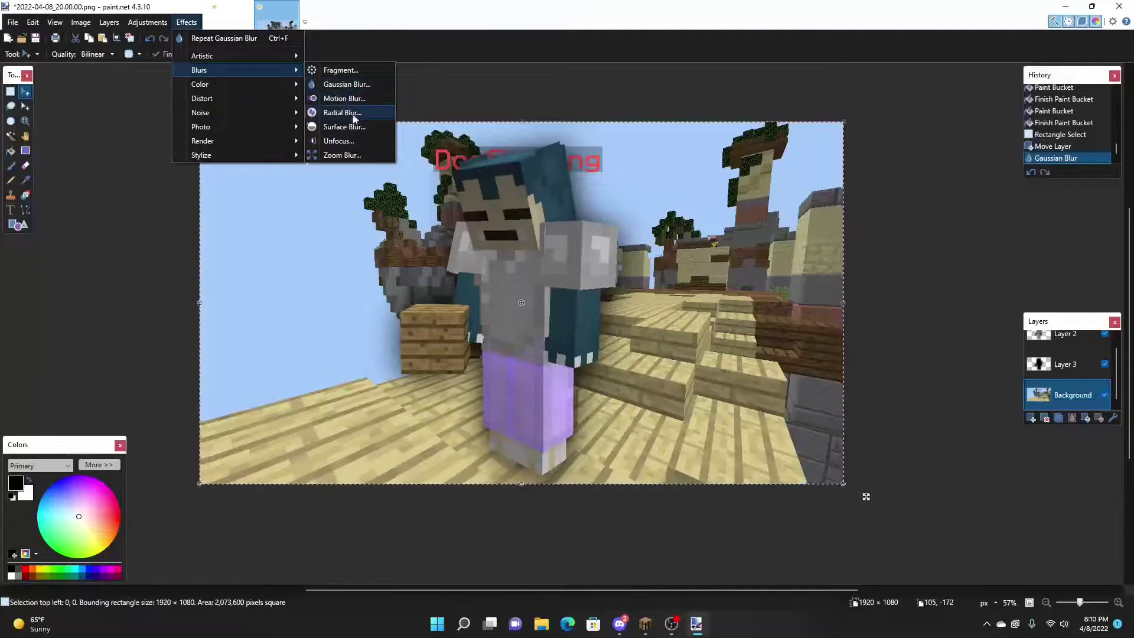
pyautogui.click(349, 113)
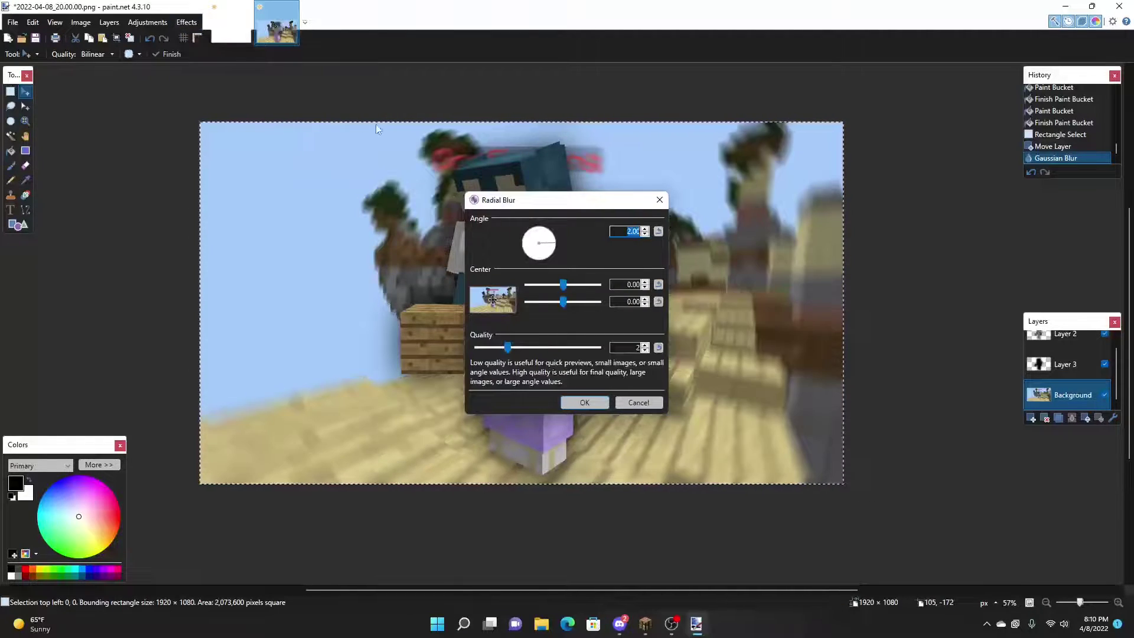
pyautogui.click(580, 404)
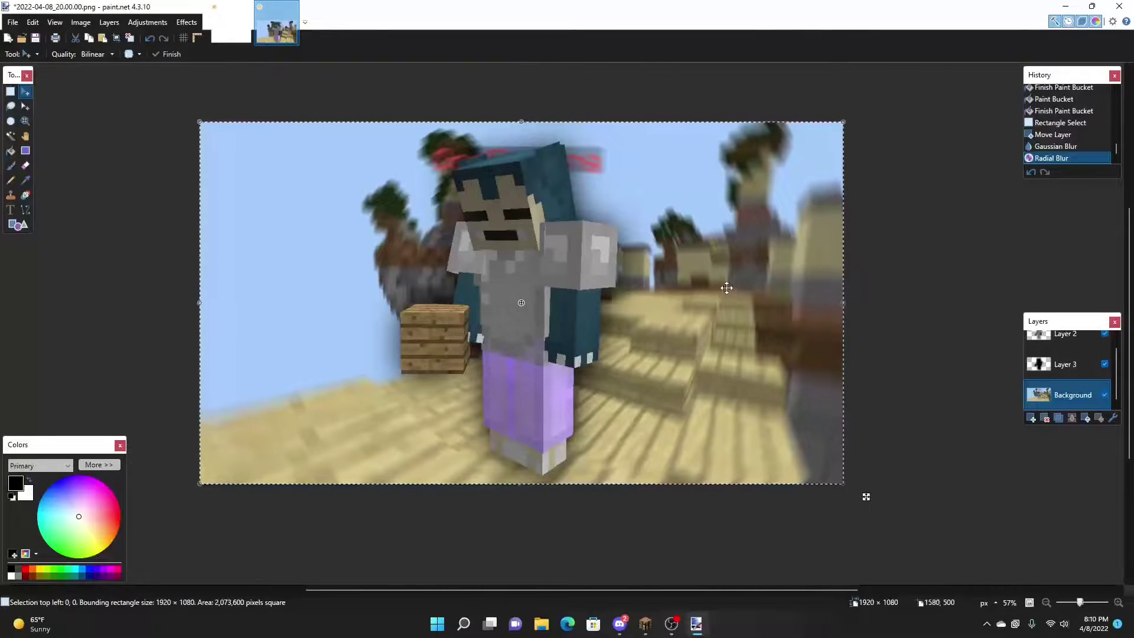
# Add a new empty layer directly above Layer 2.
pyautogui.scroll(1, 1069, 369)
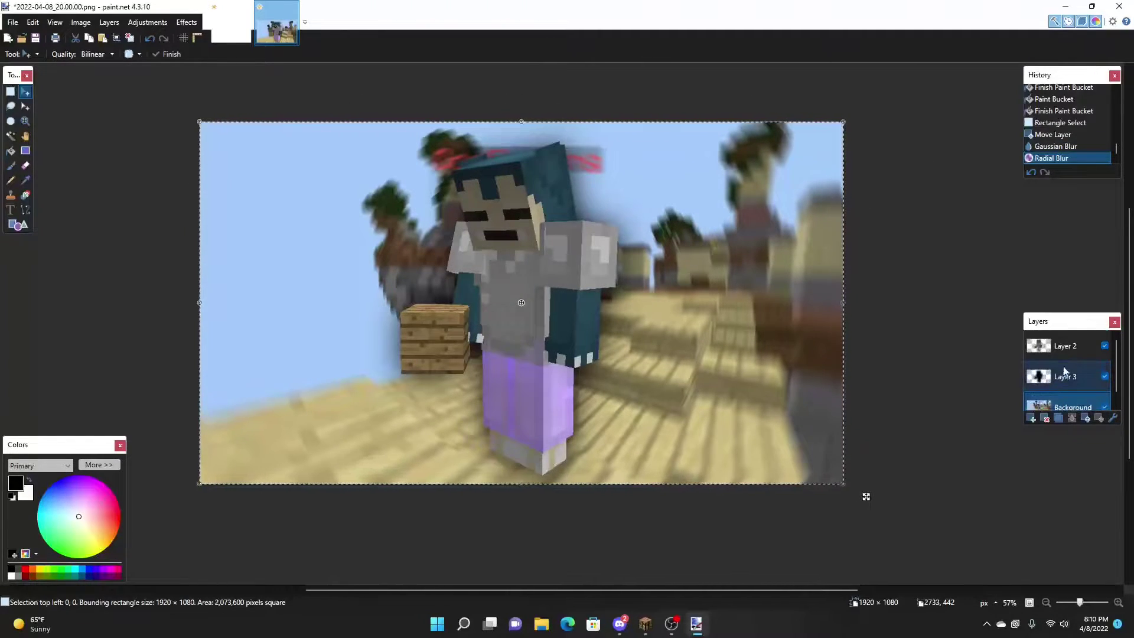
pyautogui.click(1065, 352)
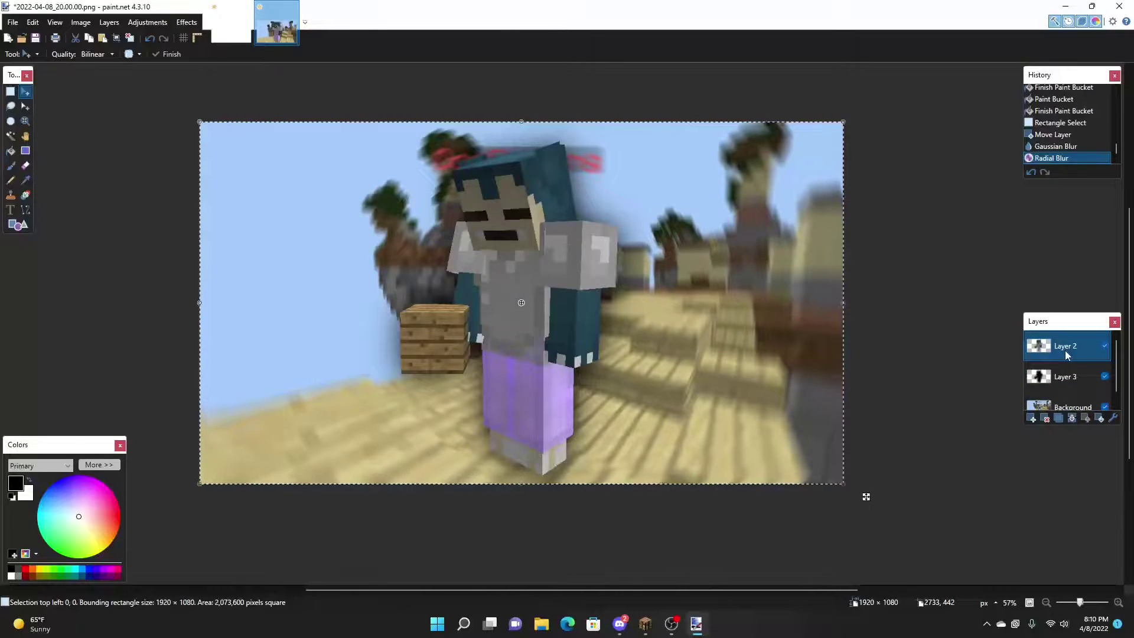
pyautogui.hotkey('ctrl', 'shift', 'n')
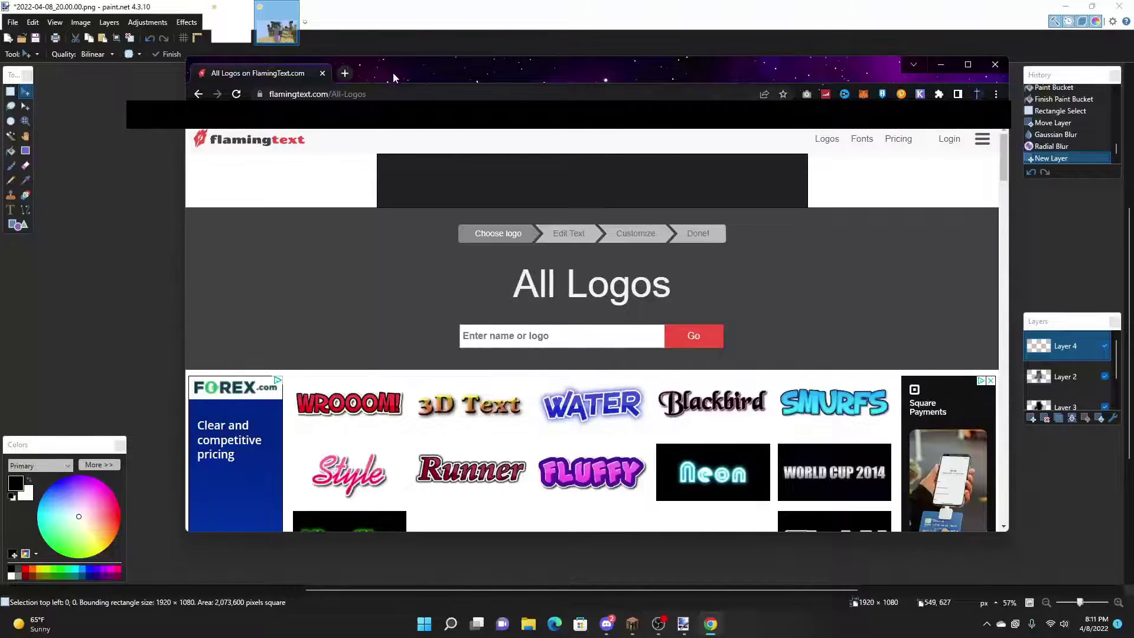
# Switch to the FlamingText logo page in the browser, choose the Water logo and open it for editing.
pyautogui.moveTo(392, 72); pyautogui.dragTo(385, 72)
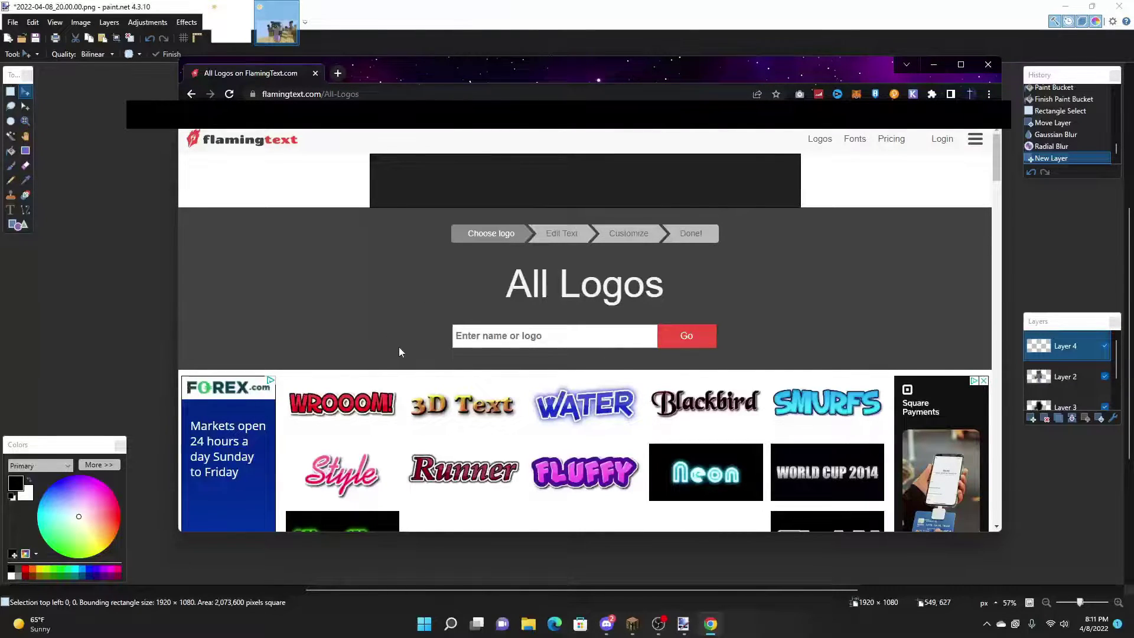
pyautogui.scroll(-4, 590, 408)
pyautogui.scroll(4, 614, 409)
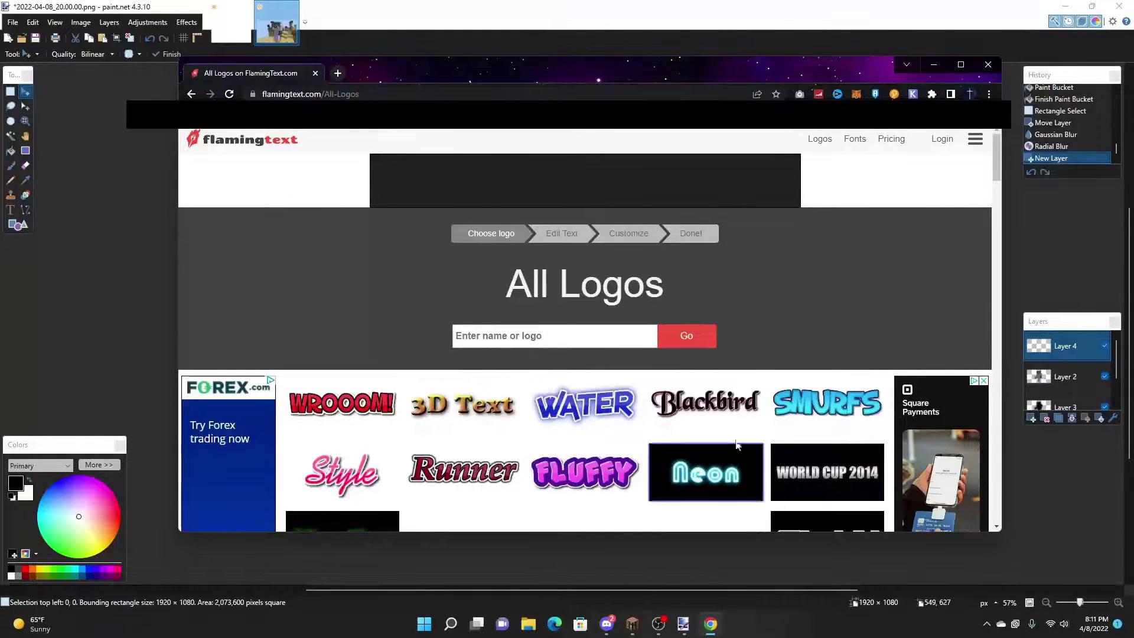
pyautogui.scroll(-2, 653, 399)
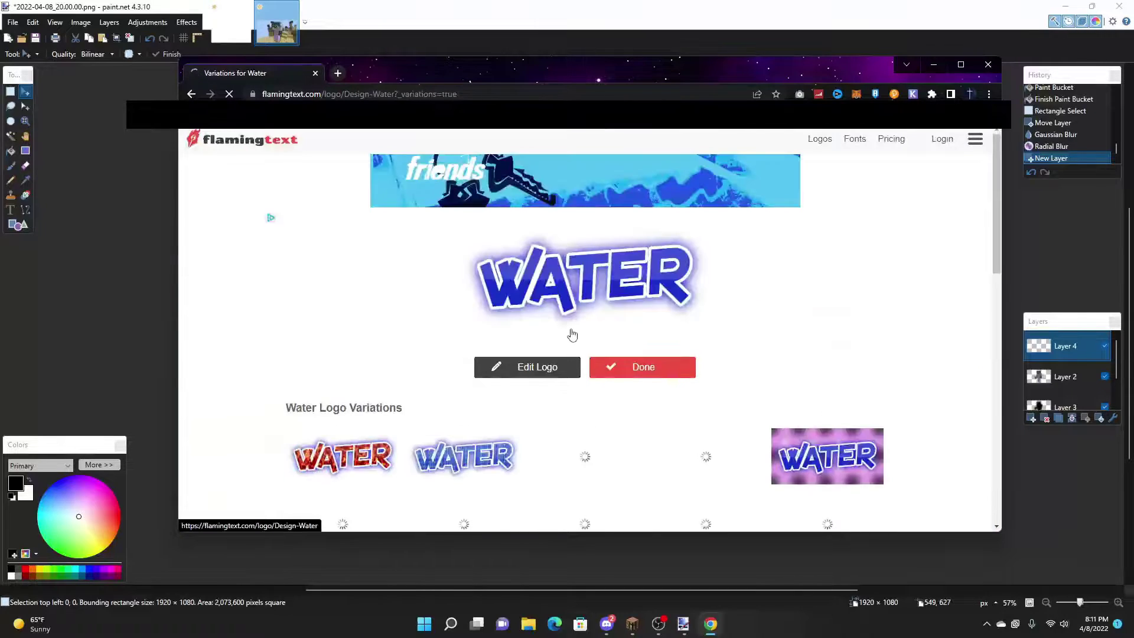
pyautogui.click(534, 368)
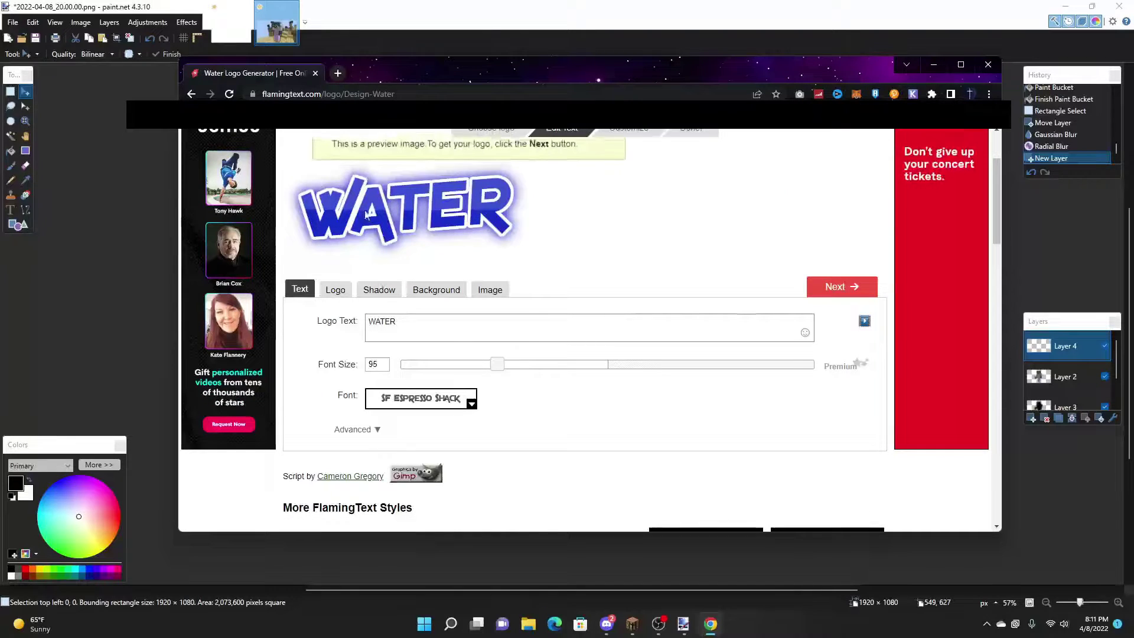
# Open the font selection for the Water logo and look through the typefaces in the Cool category.
pyautogui.click(421, 398)
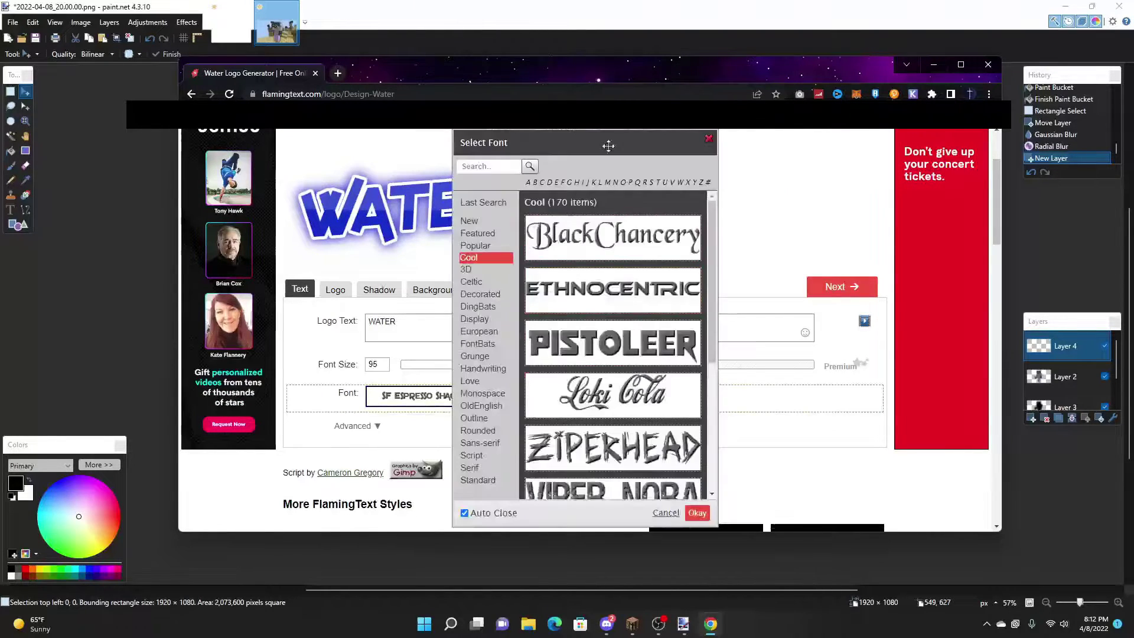
pyautogui.scroll(-4, 670, 431)
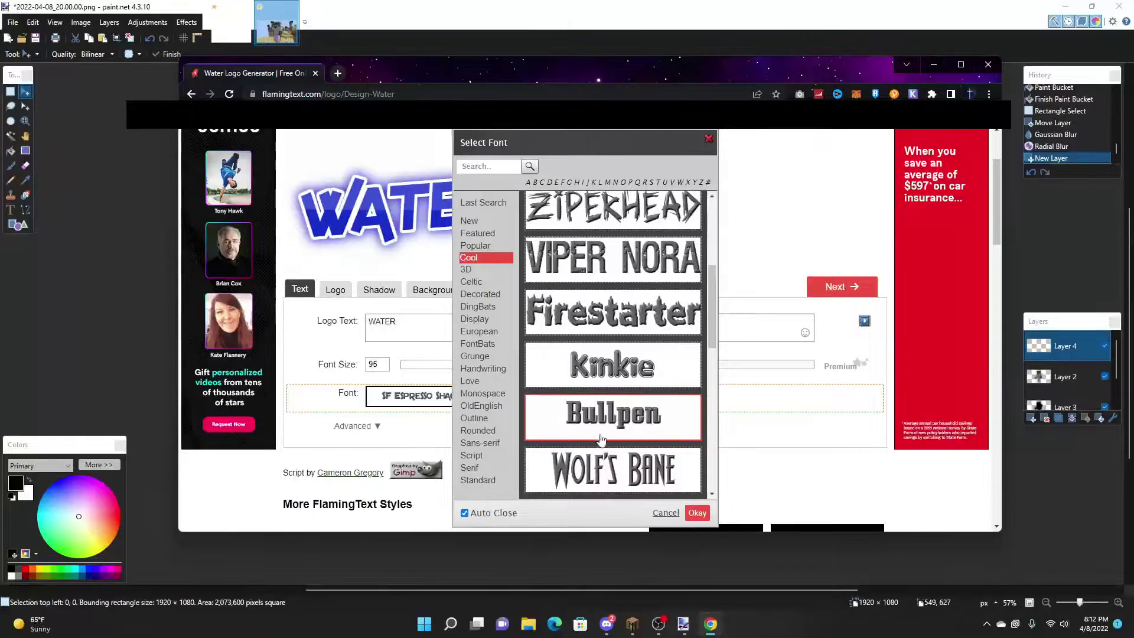
pyautogui.scroll(-7, 602, 443)
pyautogui.scroll(-8, 597, 449)
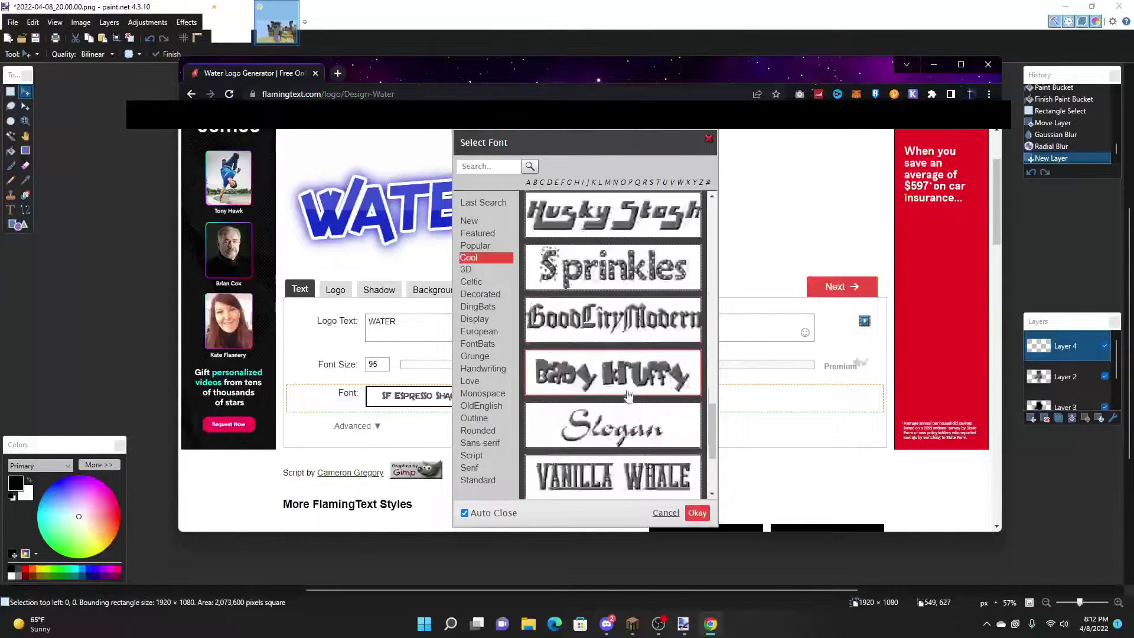
pyautogui.scroll(2, 622, 387)
pyautogui.scroll(3, 622, 386)
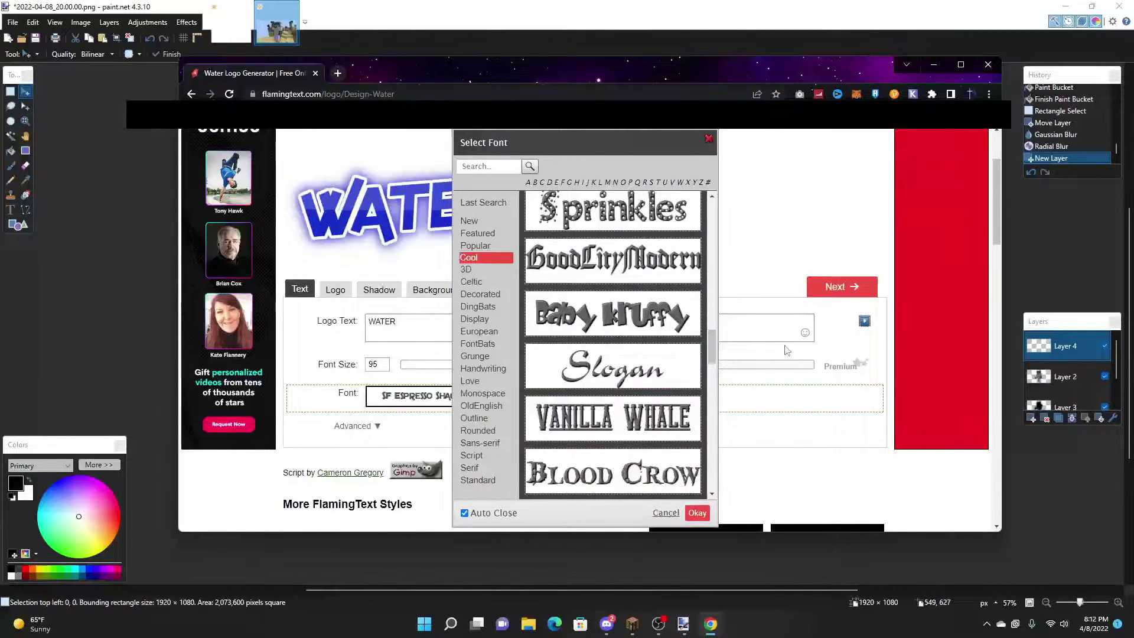
pyautogui.scroll(-6, 616, 350)
pyautogui.scroll(-3, 615, 351)
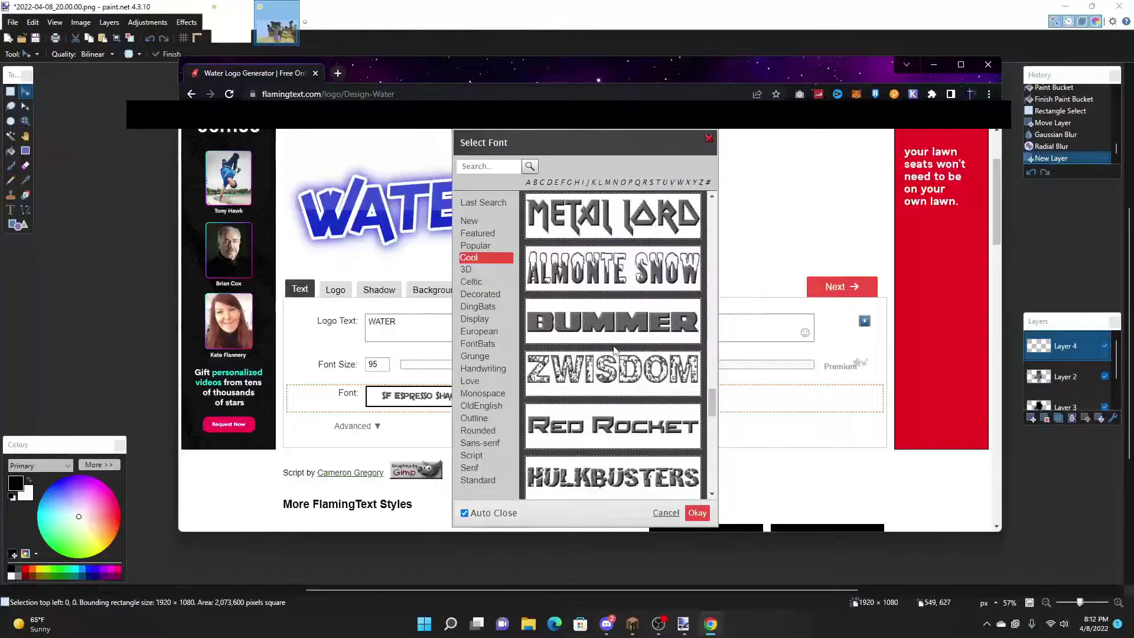
pyautogui.scroll(-5, 603, 371)
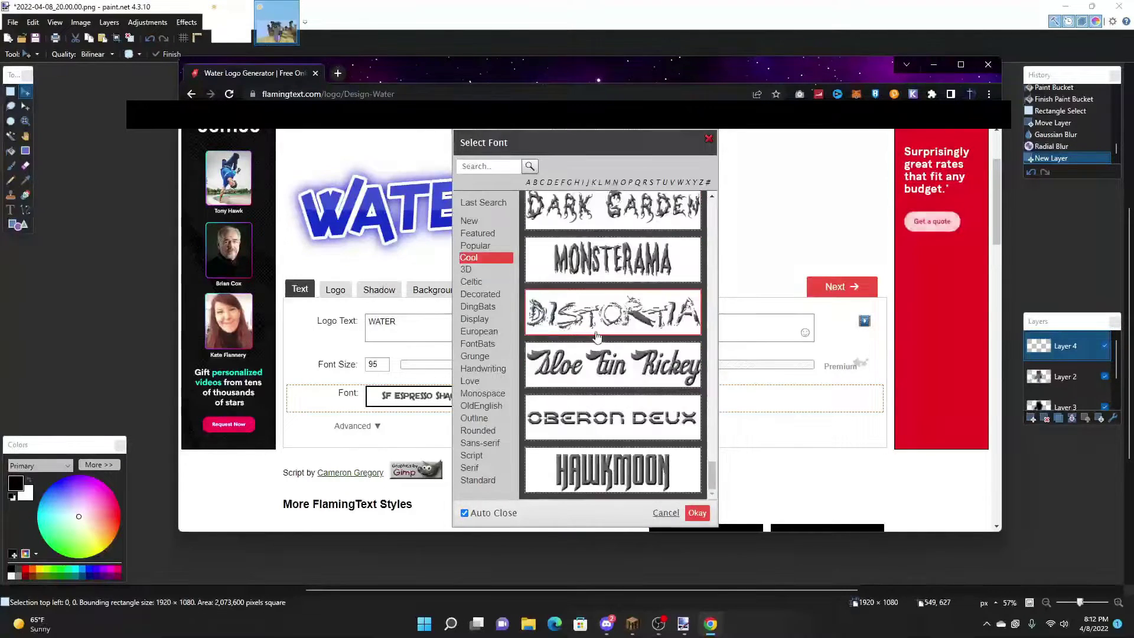
# Search the fonts for "luck" and apply Luckiest Guy to the logo text.
pyautogui.click(480, 167)
pyautogui.write('luck')
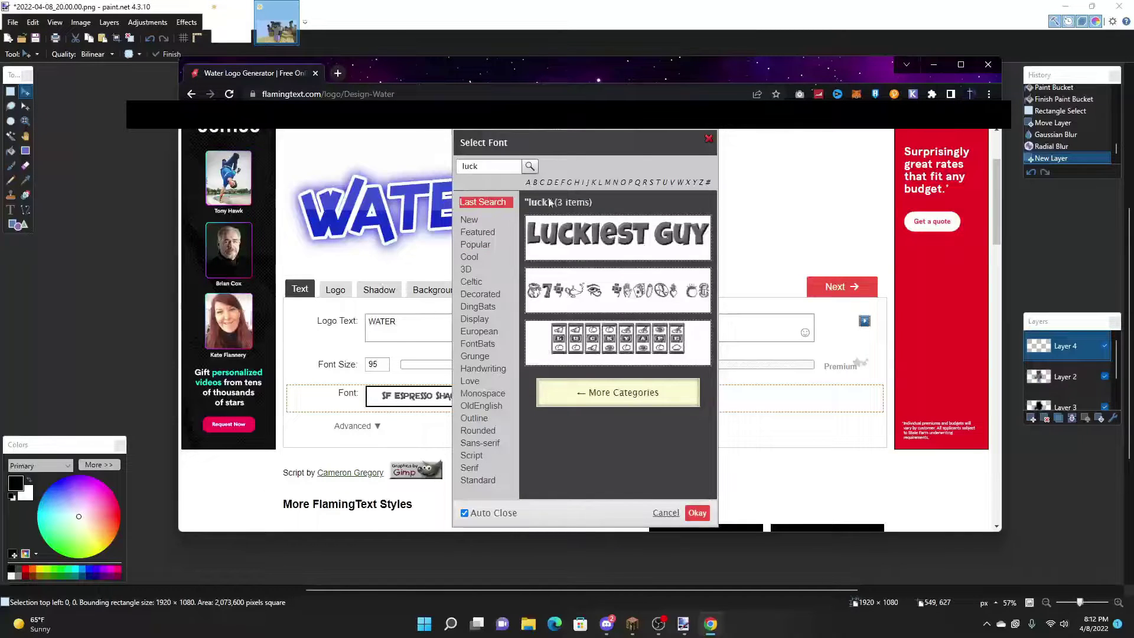
pyautogui.click(615, 238)
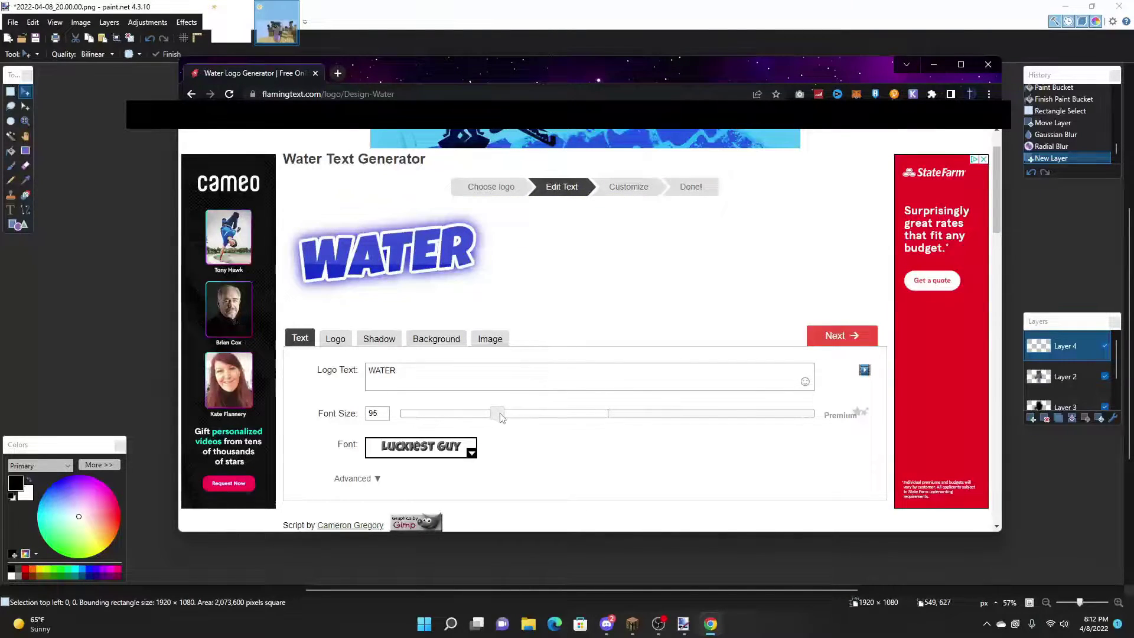
# Set the logo's font size to 192 and replace its text with "How" and "to" on two separate lines.
pyautogui.moveTo(499, 414); pyautogui.dragTo(605, 419)
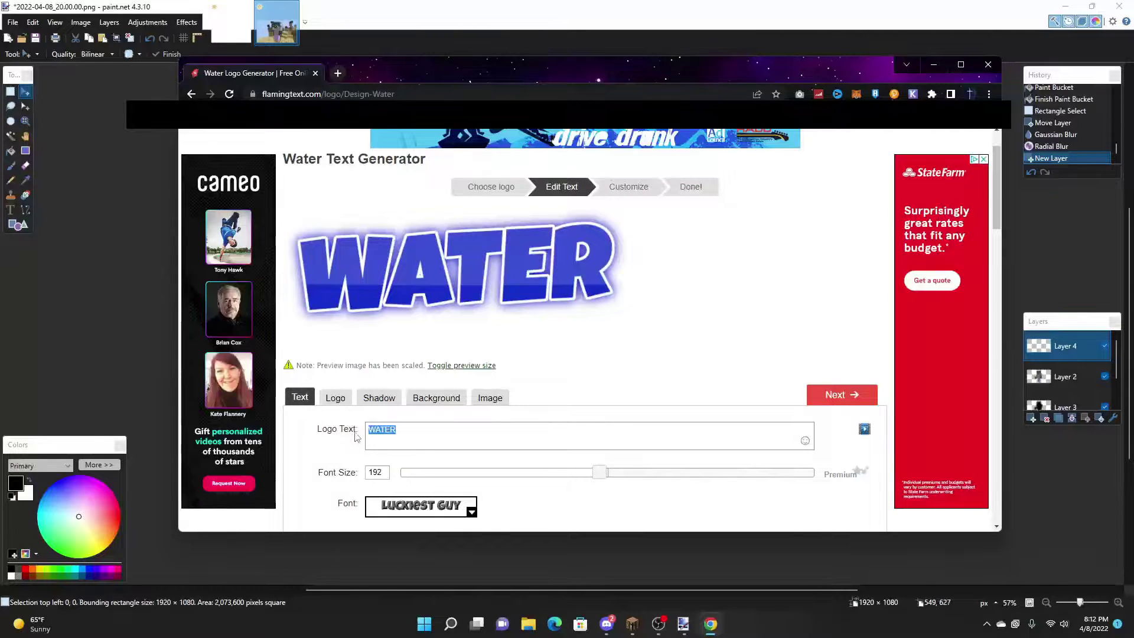
pyautogui.press('BackSpace')
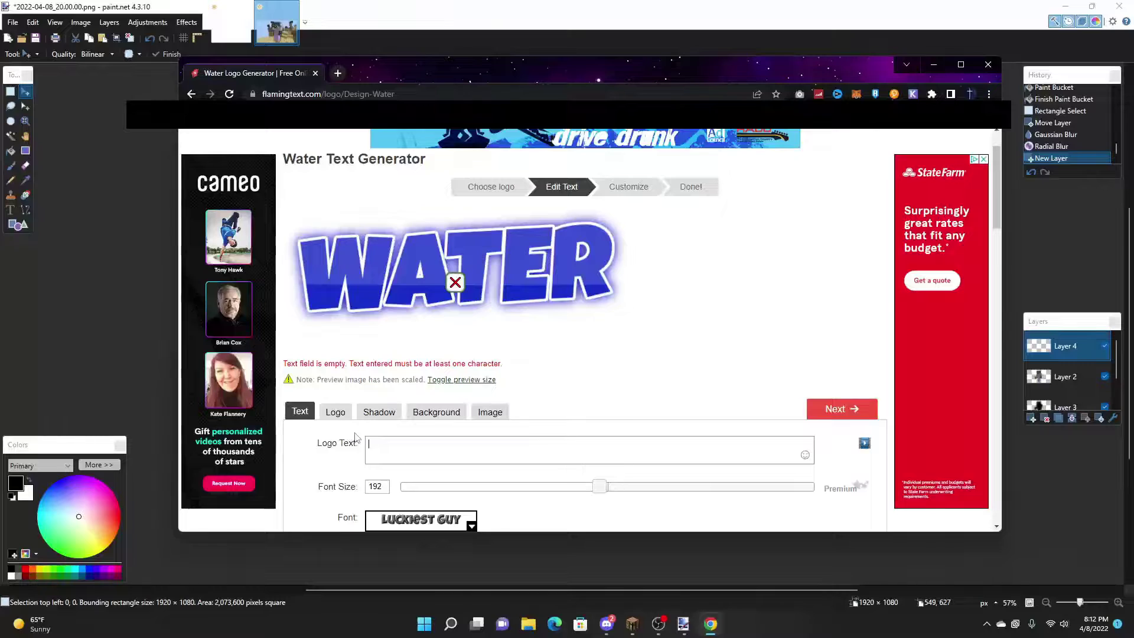
pyautogui.write('How')
pyautogui.press('Return')
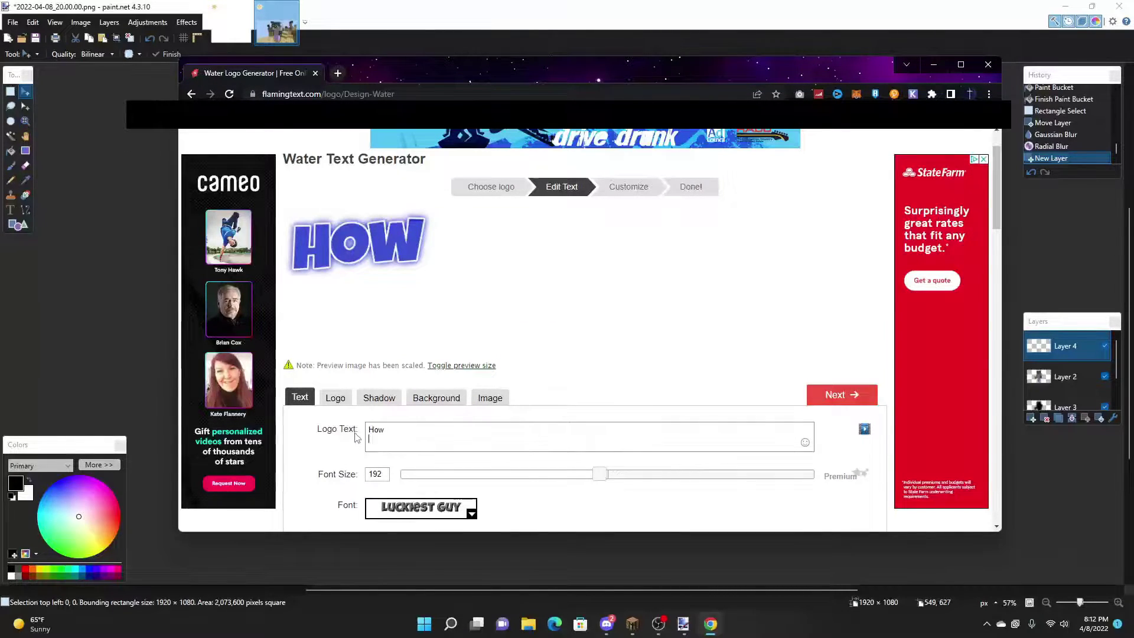
pyautogui.write('to')
# Change the logo's fill colour to the light grey #a9a9a9.
pyautogui.click(334, 399)
pyautogui.scroll(-2, 594, 476)
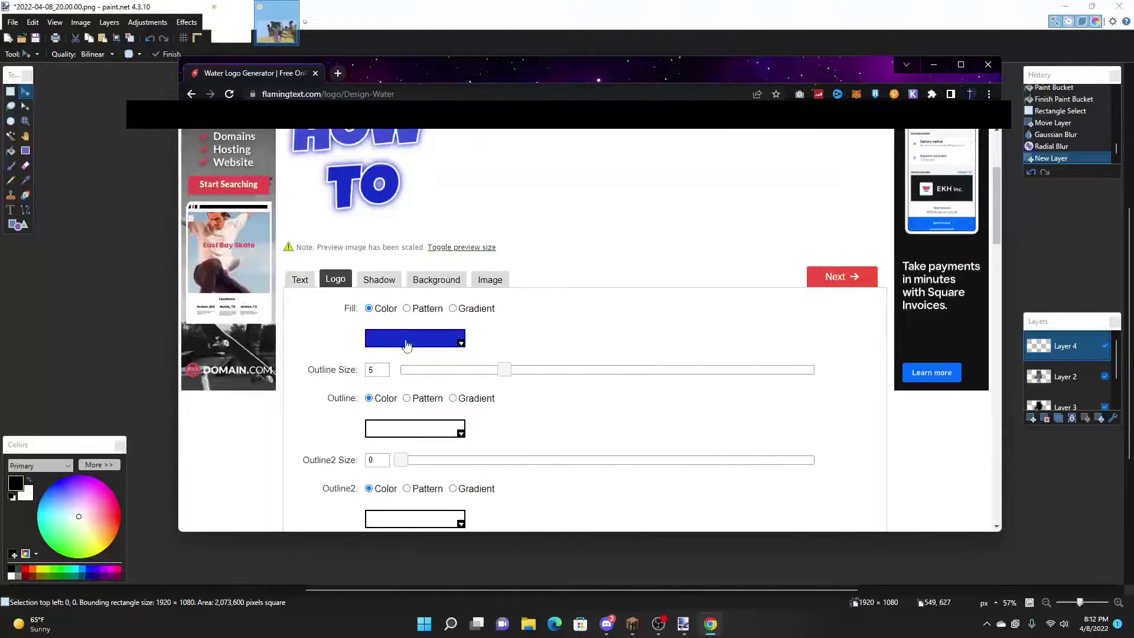
pyautogui.click(379, 343)
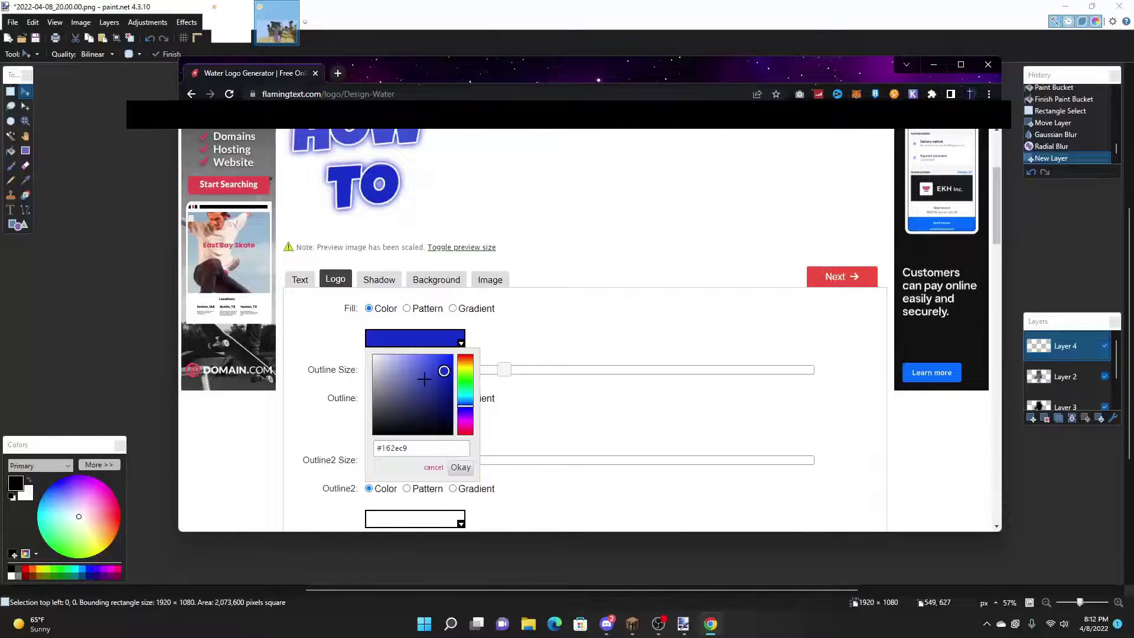
pyautogui.moveTo(404, 366)
pyautogui.mouseDown()
pyautogui.moveTo(359, 379)
pyautogui.moveTo(357, 357)
pyautogui.moveTo(356, 396)
pyautogui.mouseUp()
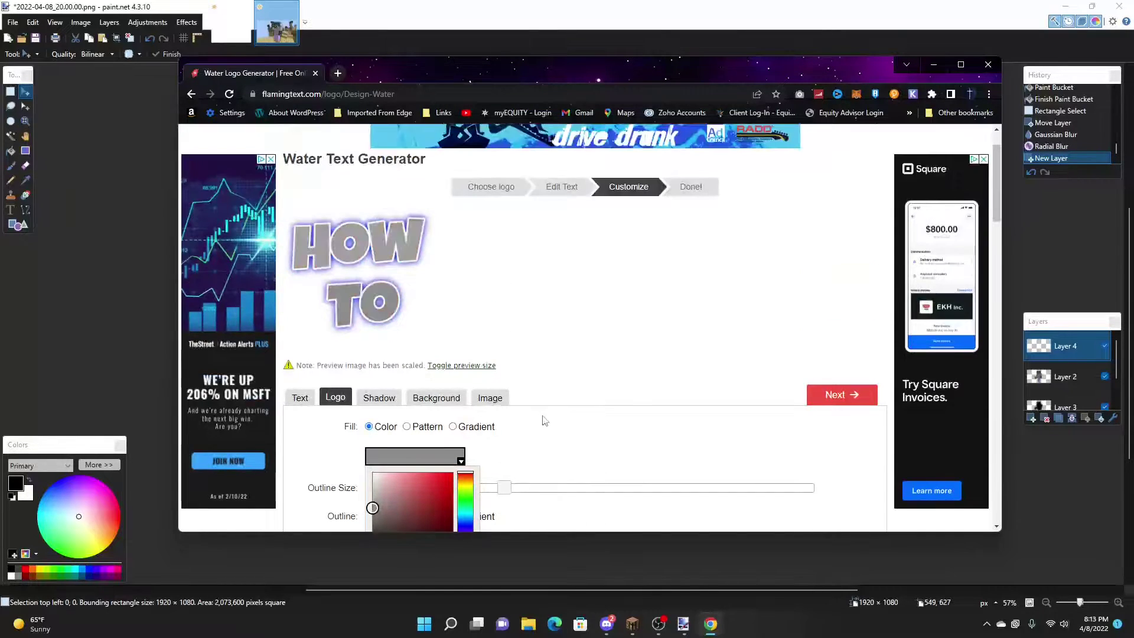
pyautogui.moveTo(373, 449); pyautogui.dragTo(372, 439)
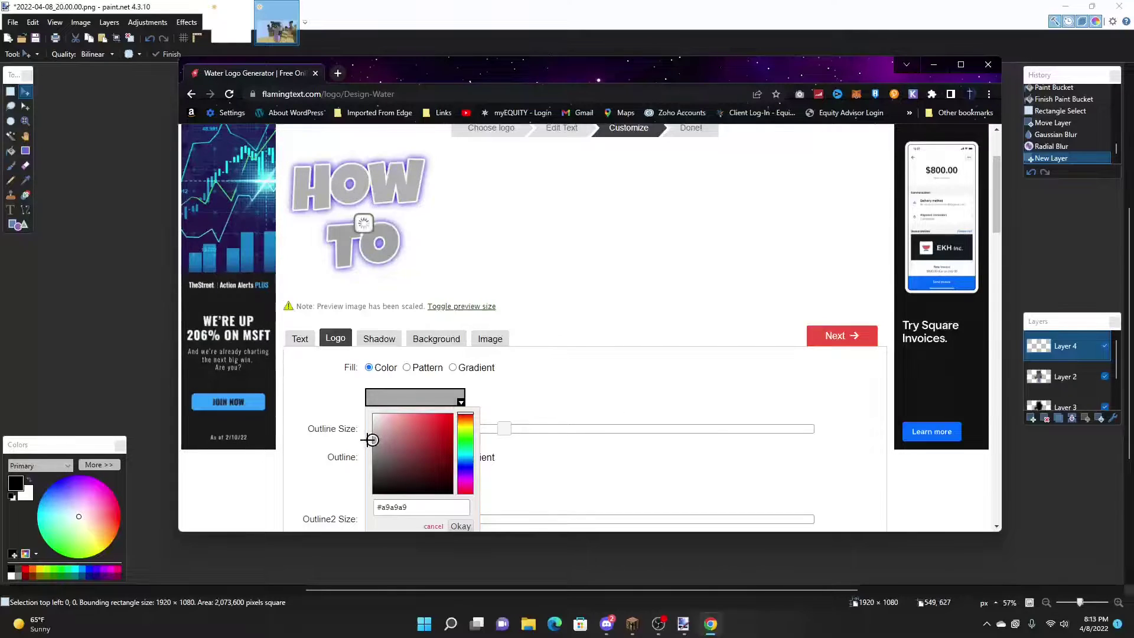
pyautogui.click(609, 283)
# Make the logo's first outline black (#000000) and set its outline size to 13.
pyautogui.scroll(-1, 446, 461)
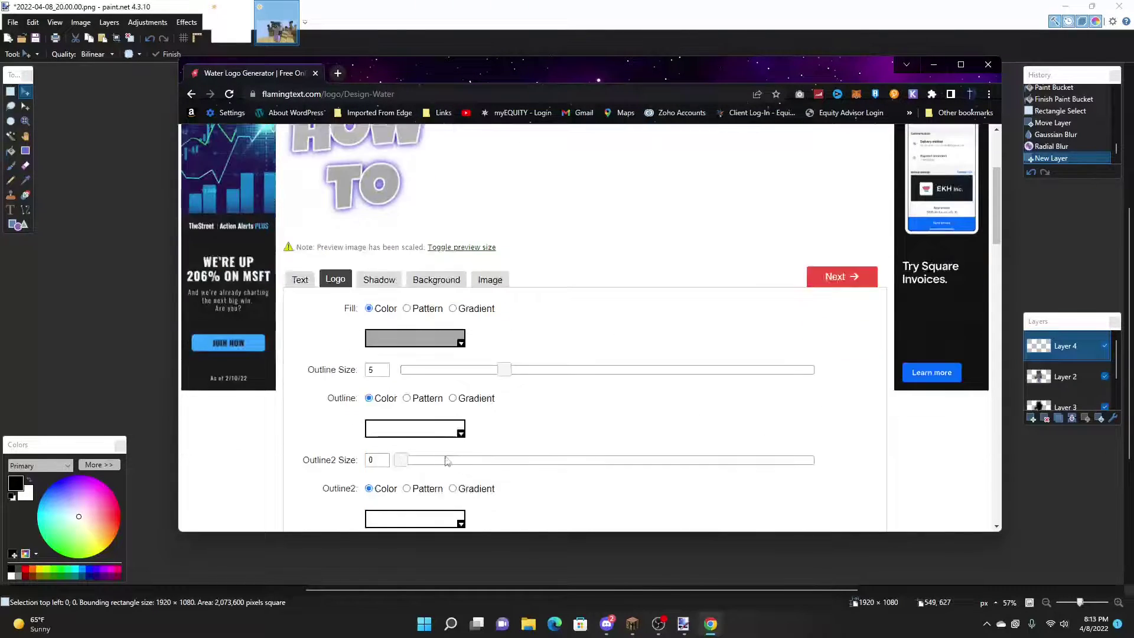
pyautogui.click(395, 433)
pyautogui.moveTo(373, 292); pyautogui.dragTo(380, 413)
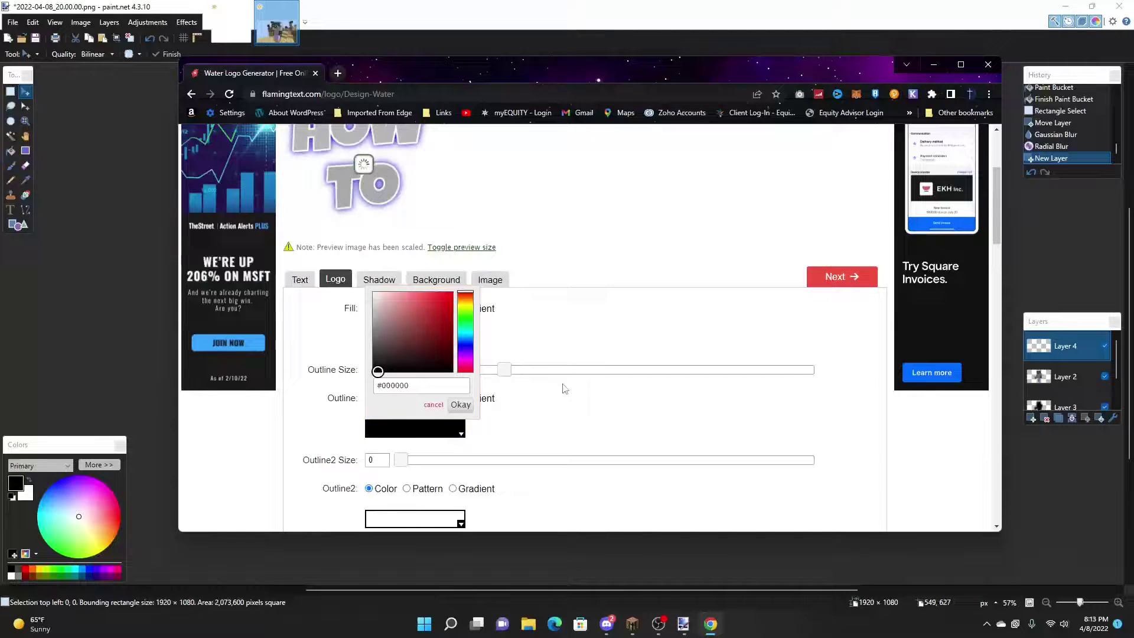
pyautogui.click(567, 424)
pyautogui.moveTo(504, 370); pyautogui.dragTo(628, 370)
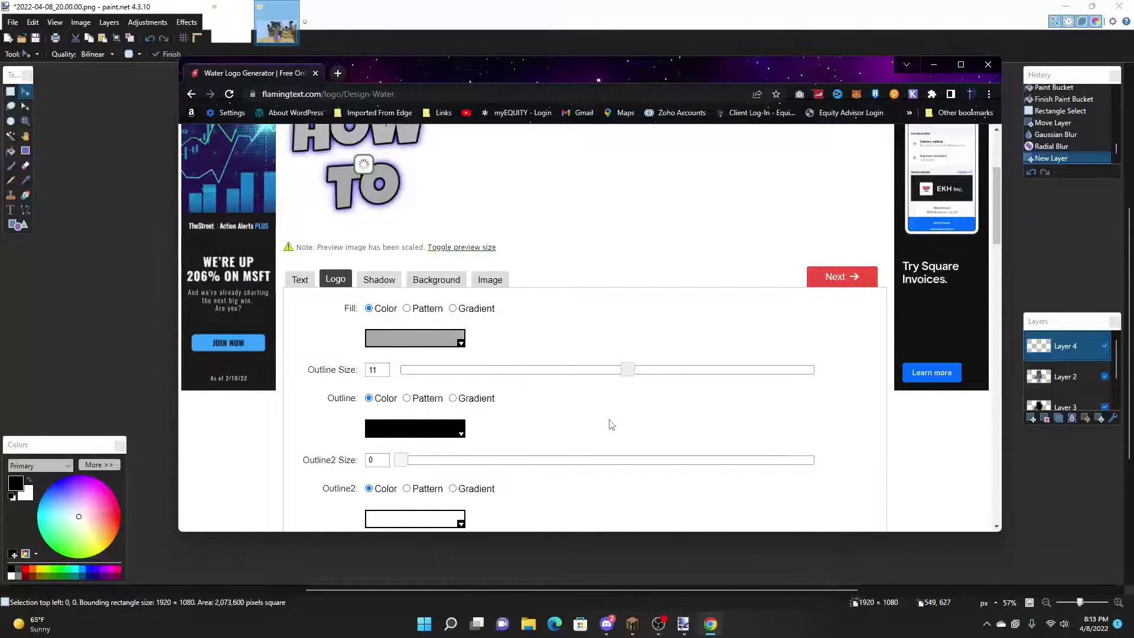
pyautogui.scroll(2, 611, 425)
pyautogui.scroll(-1, 611, 425)
pyautogui.moveTo(626, 428); pyautogui.dragTo(669, 429)
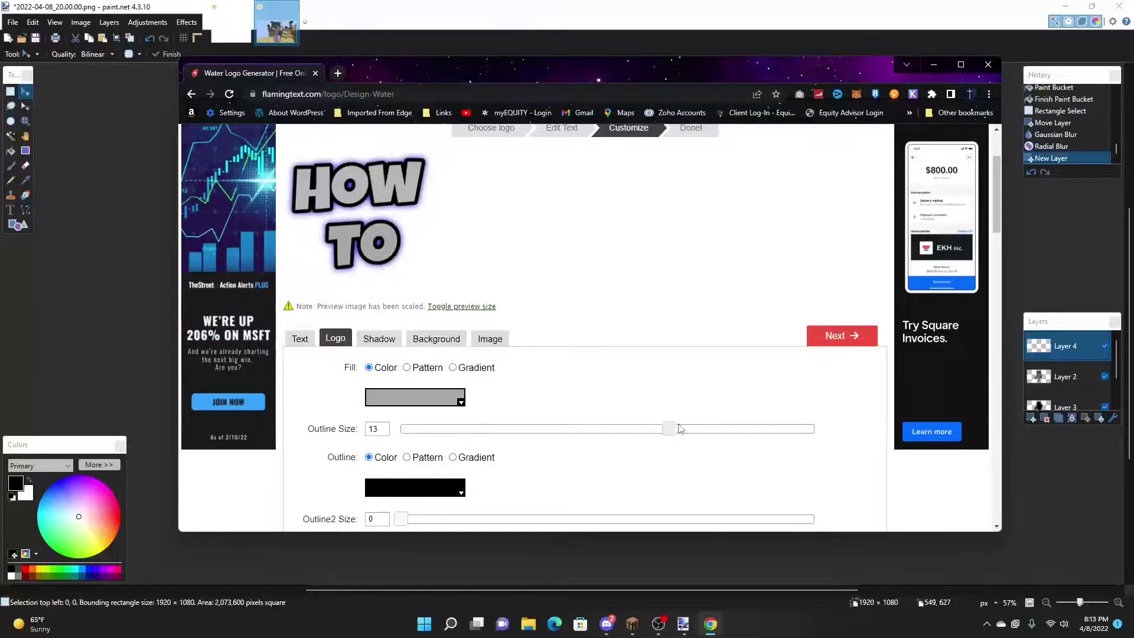
pyautogui.scroll(-5, 561, 470)
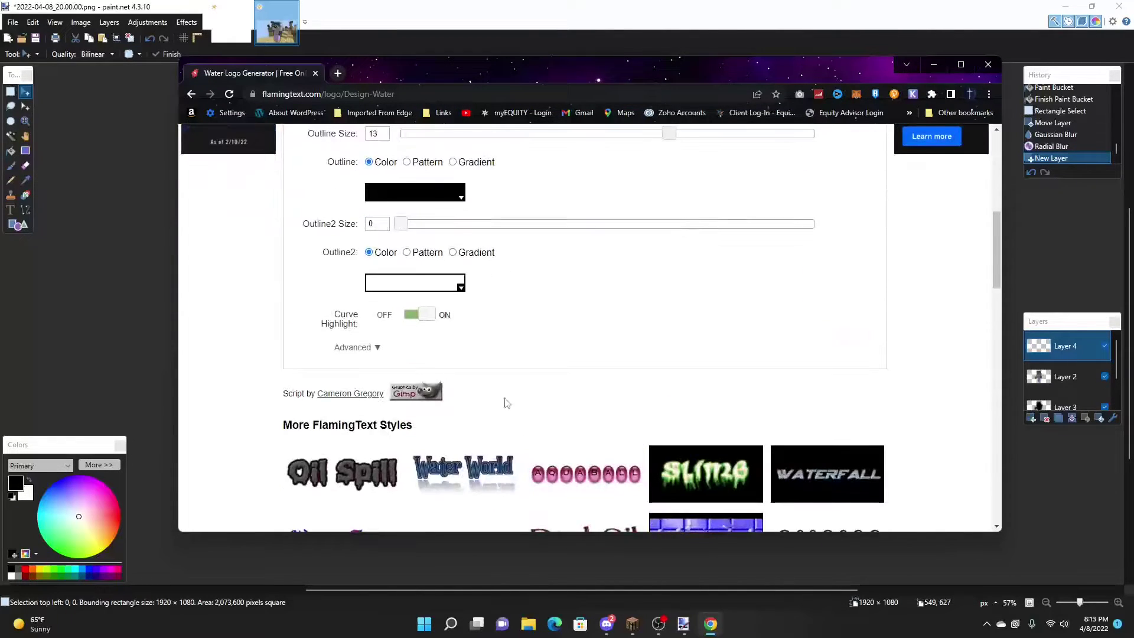
# Set the logo's glow shadow colour to black (#000000) and change the shadow type to Drop.
pyautogui.scroll(5, 503, 399)
pyautogui.click(377, 339)
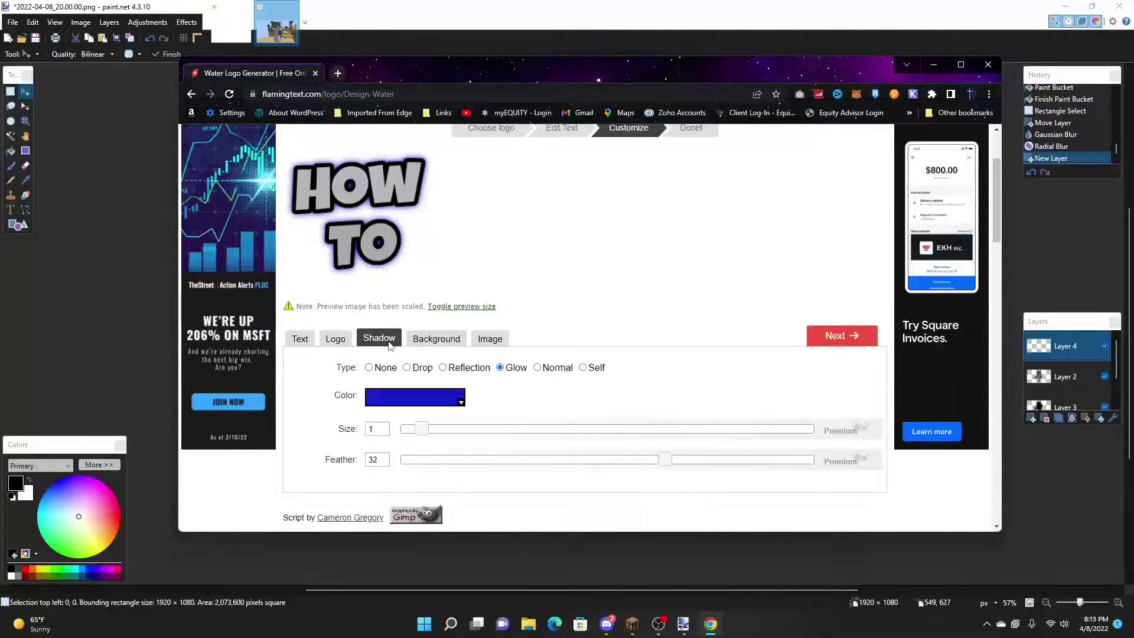
pyautogui.click(406, 398)
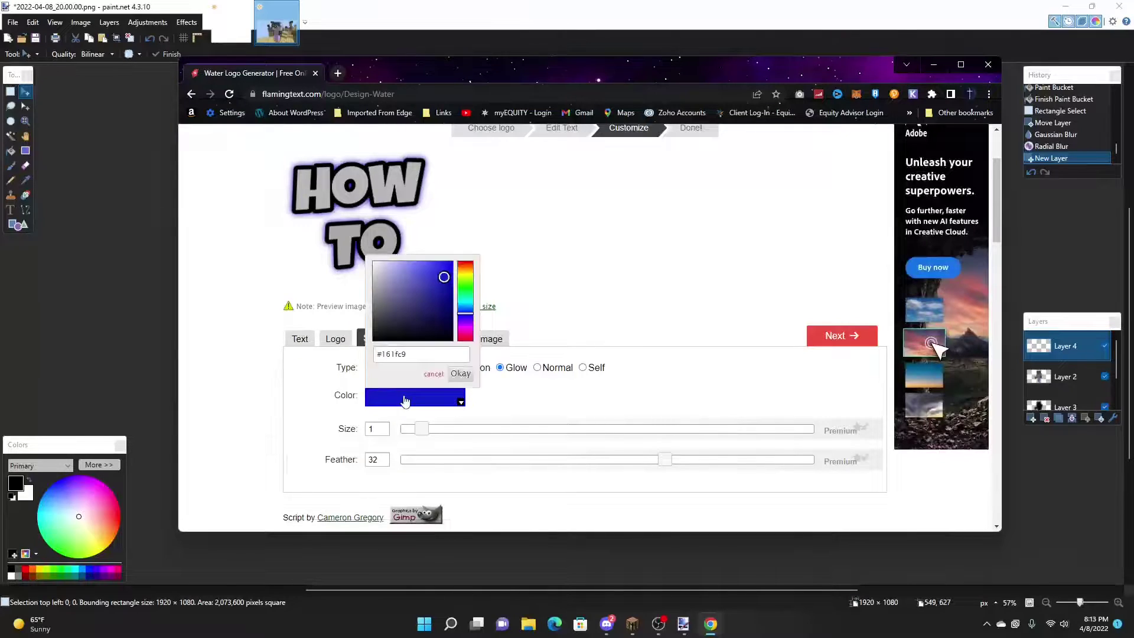
pyautogui.moveTo(378, 333); pyautogui.dragTo(359, 362)
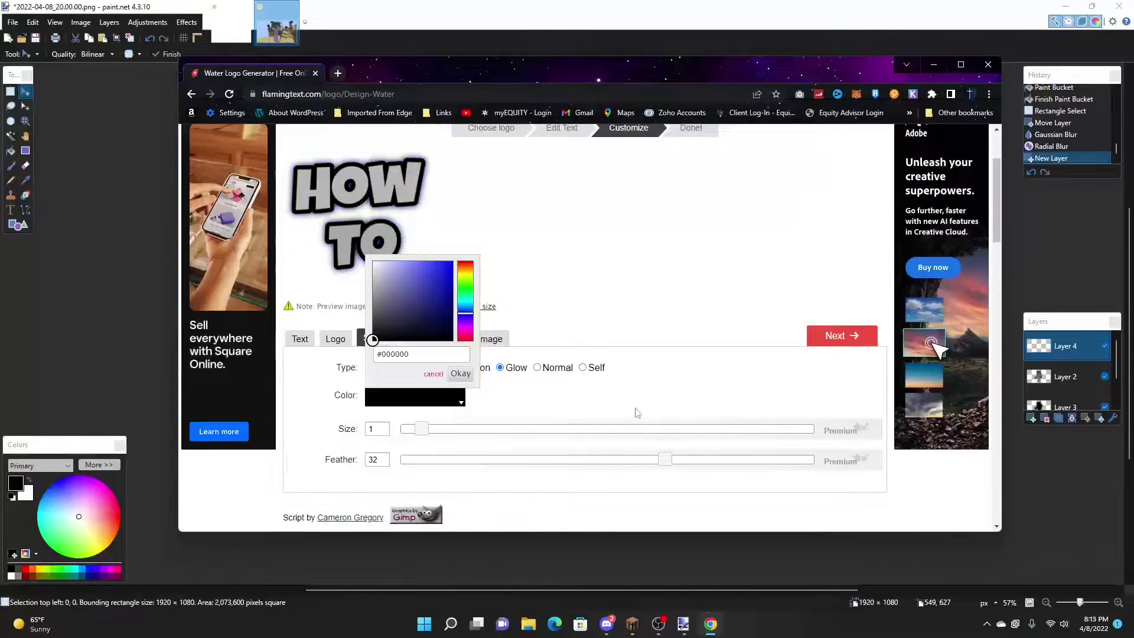
pyautogui.click(669, 394)
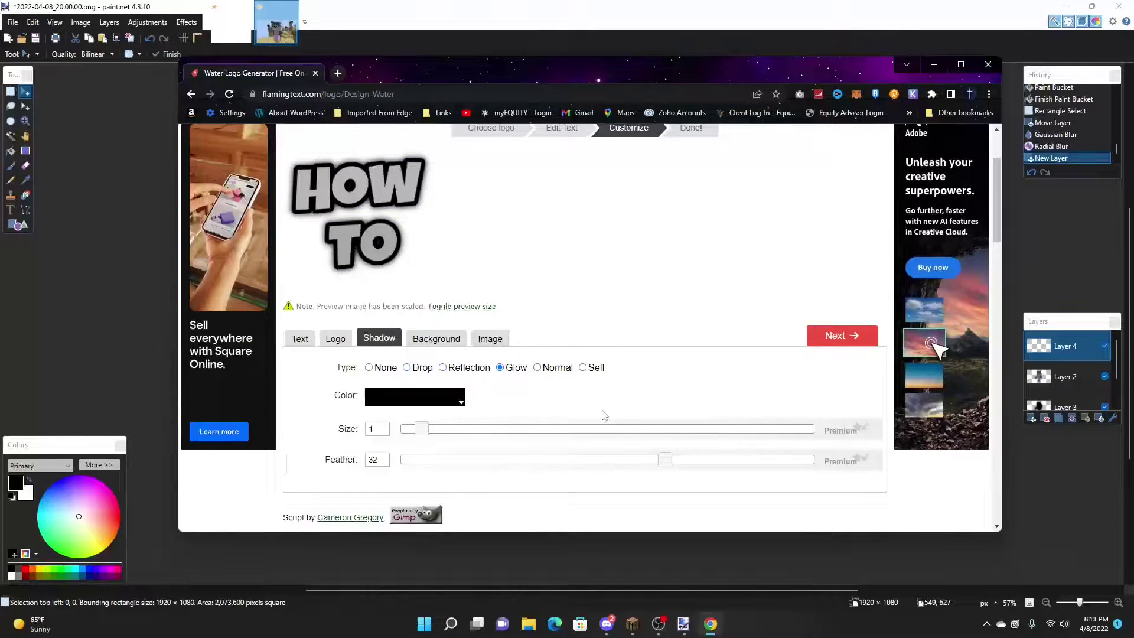
pyautogui.click(407, 368)
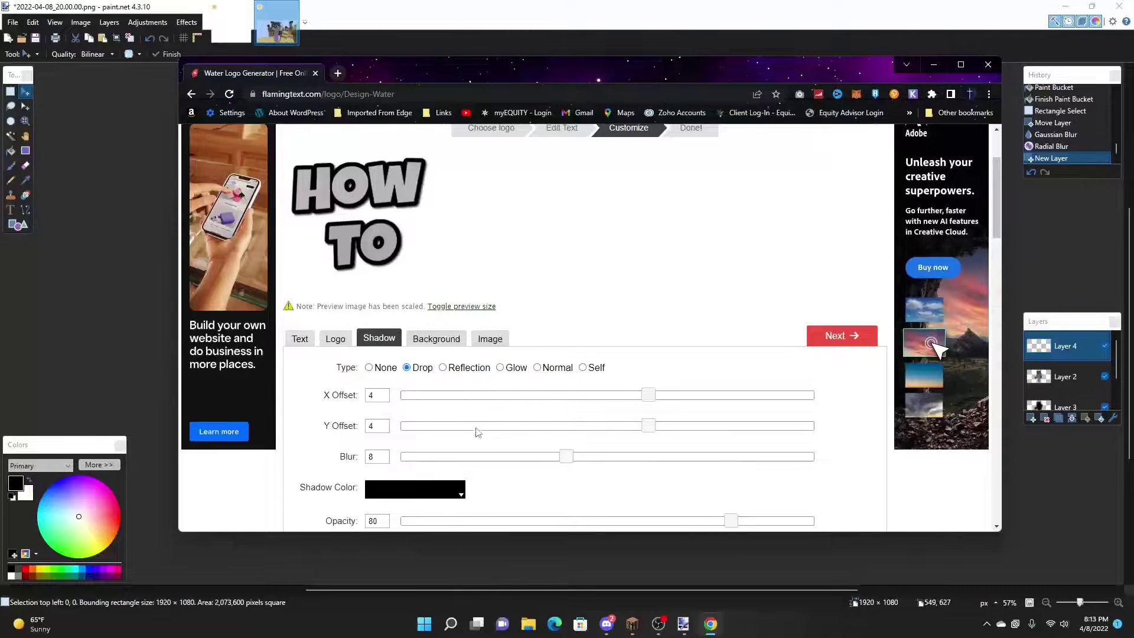
pyautogui.scroll(-2, 487, 414)
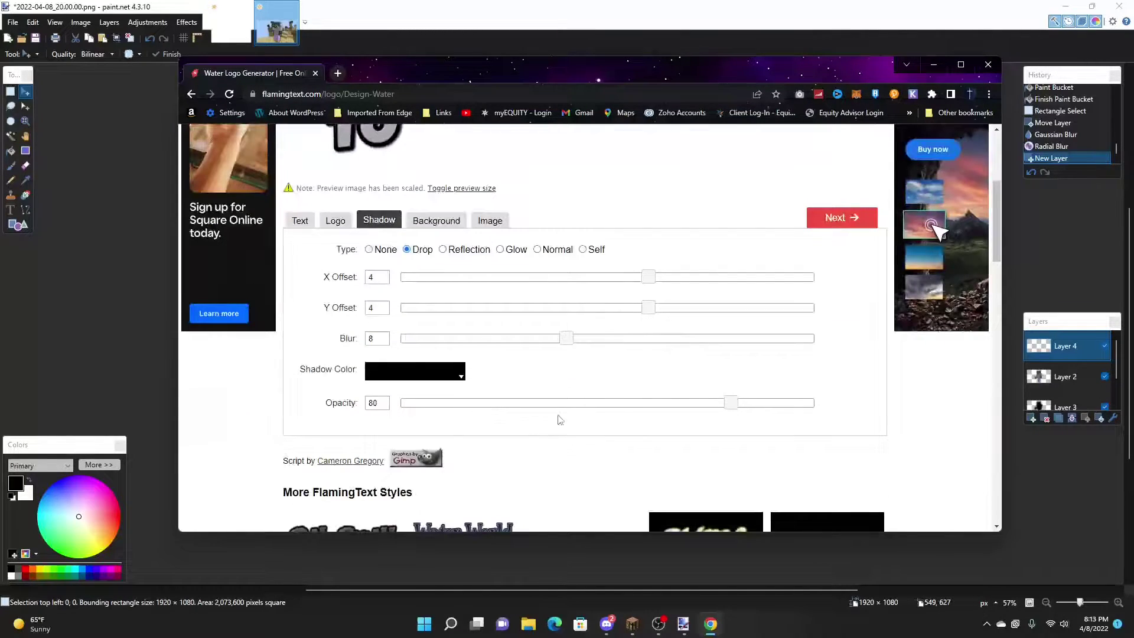
pyautogui.scroll(3, 501, 428)
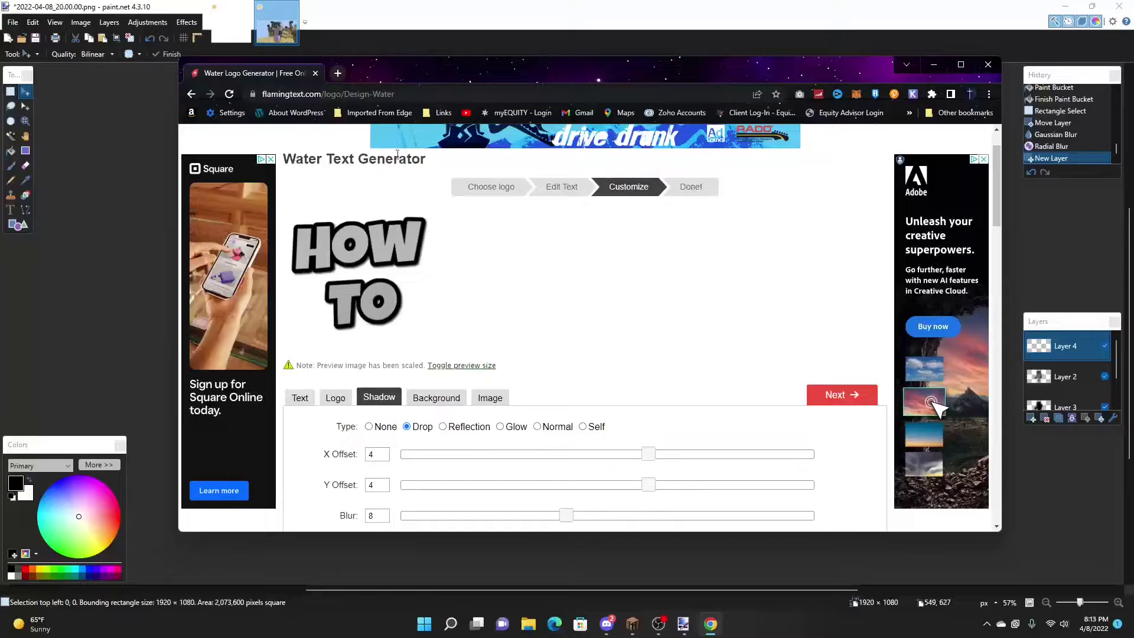
# Make the logo's background transparent and generate the finished logo.
pyautogui.click(436, 397)
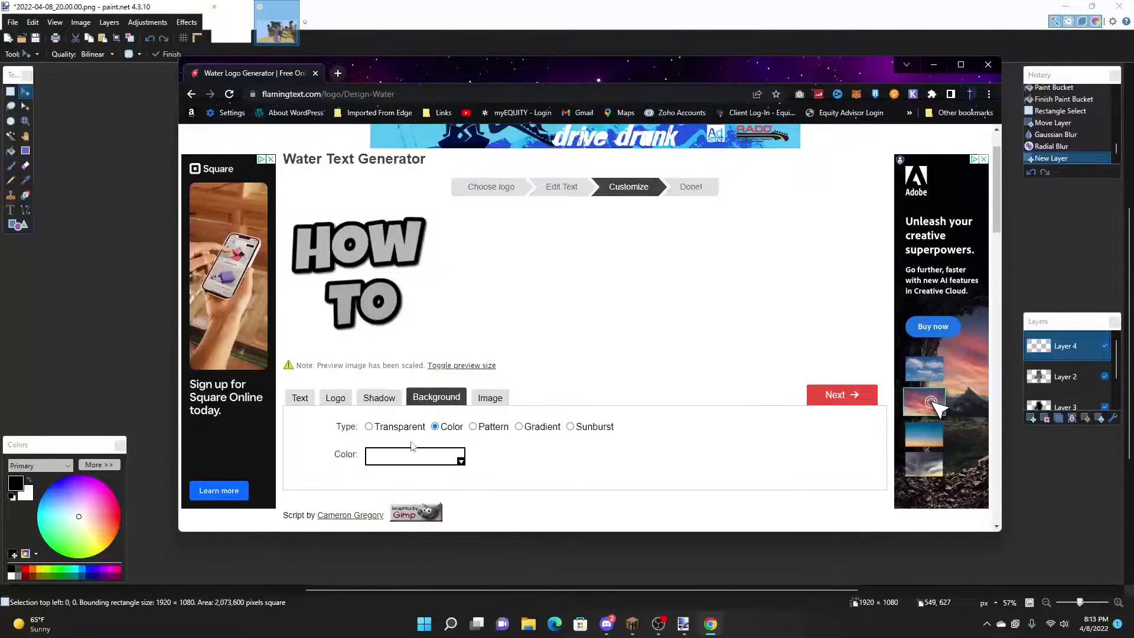
pyautogui.scroll(-1, 392, 428)
pyautogui.click(369, 368)
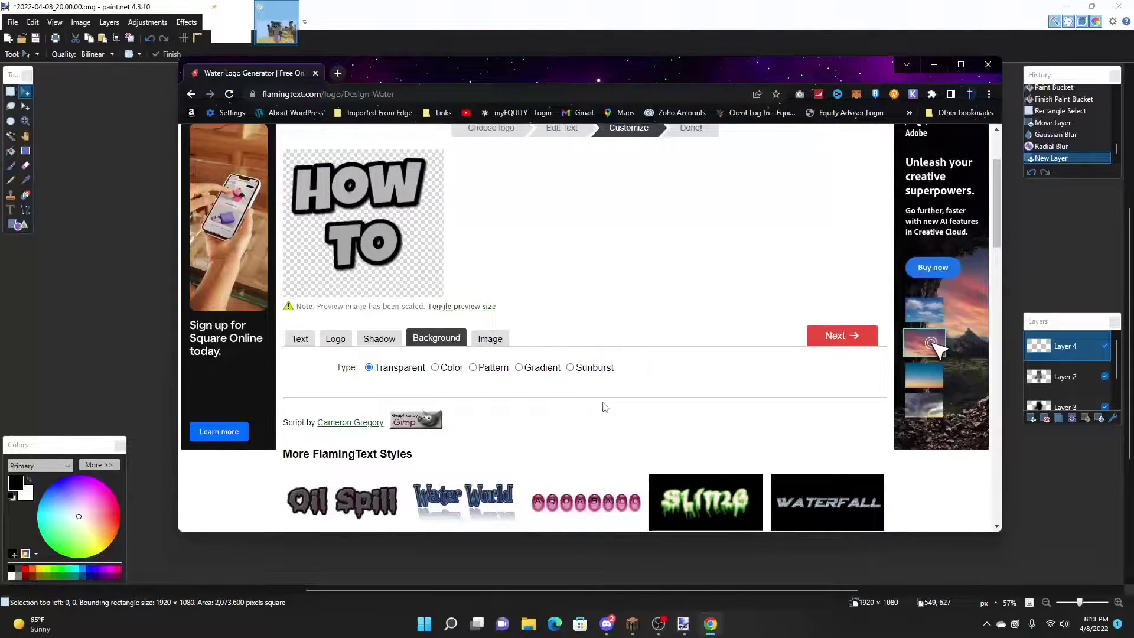
pyautogui.scroll(3, 605, 408)
pyautogui.click(689, 247)
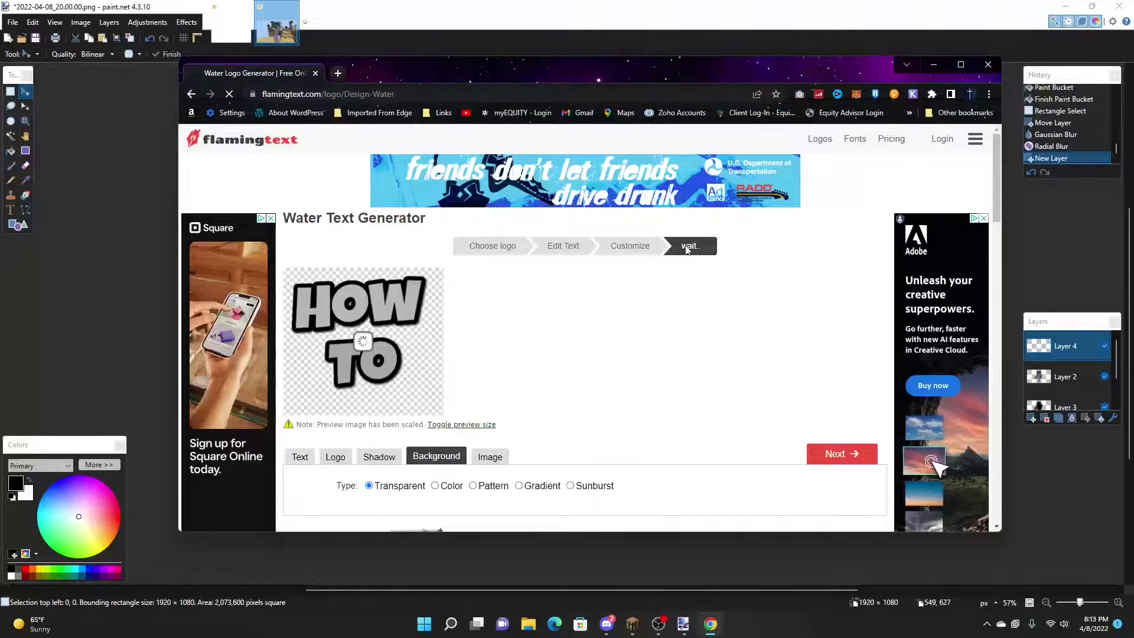
# Save the finished "How to" logo image as a PNG under its suggested name coollogo_com-157032363.
pyautogui.scroll(3, 583, 256)
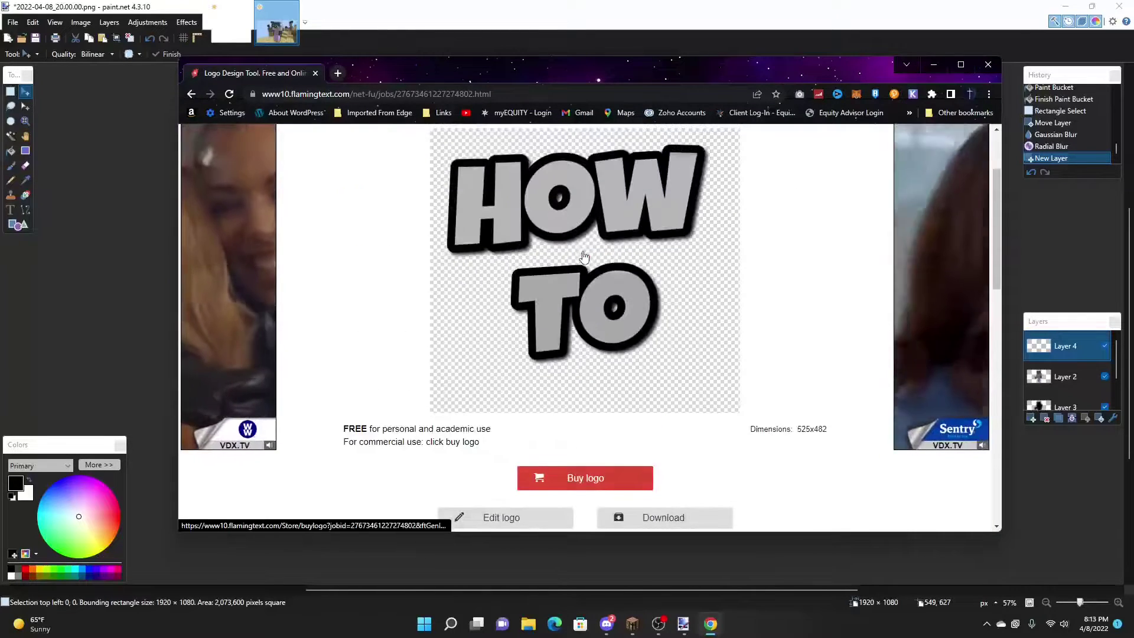
pyautogui.rightClick(592, 284)
pyautogui.rightClick(552, 239)
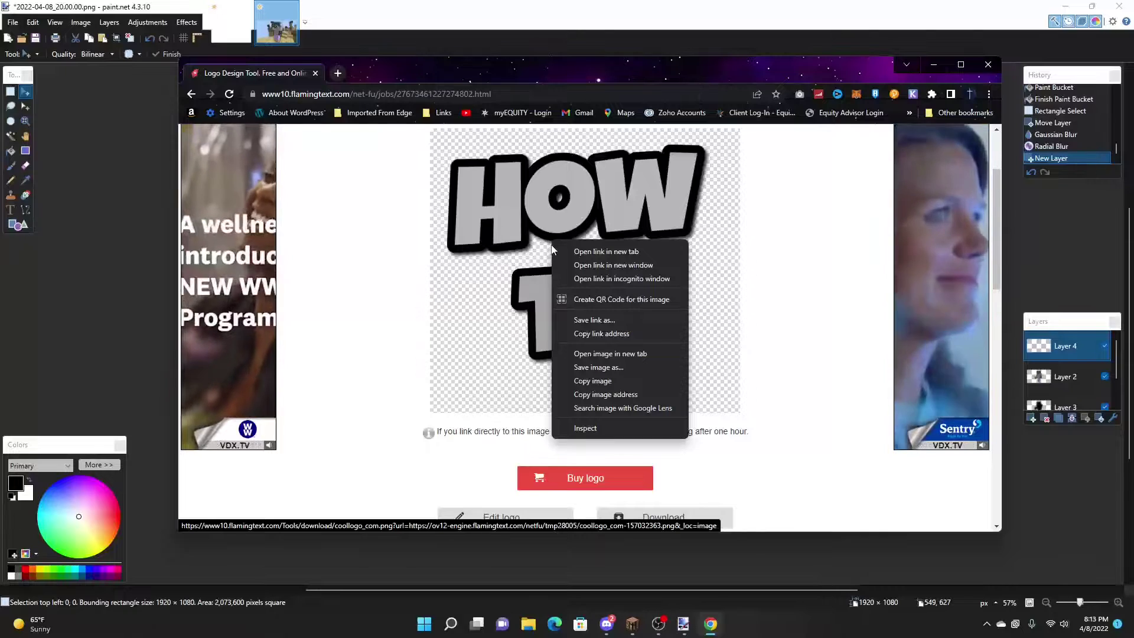
pyautogui.click(623, 367)
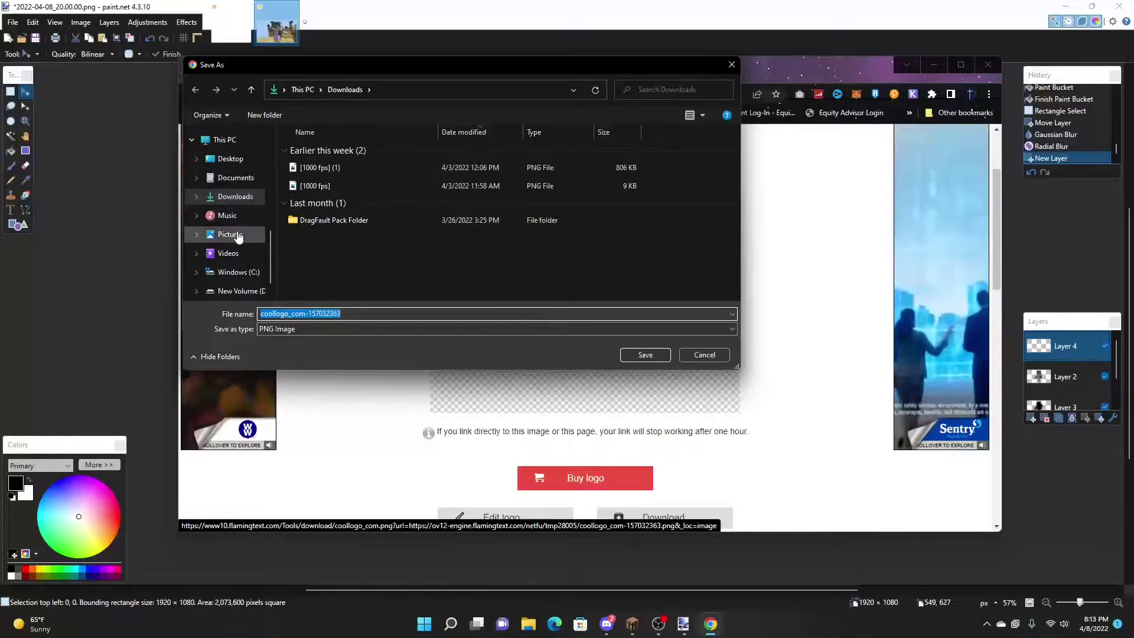
pyautogui.press('Return')
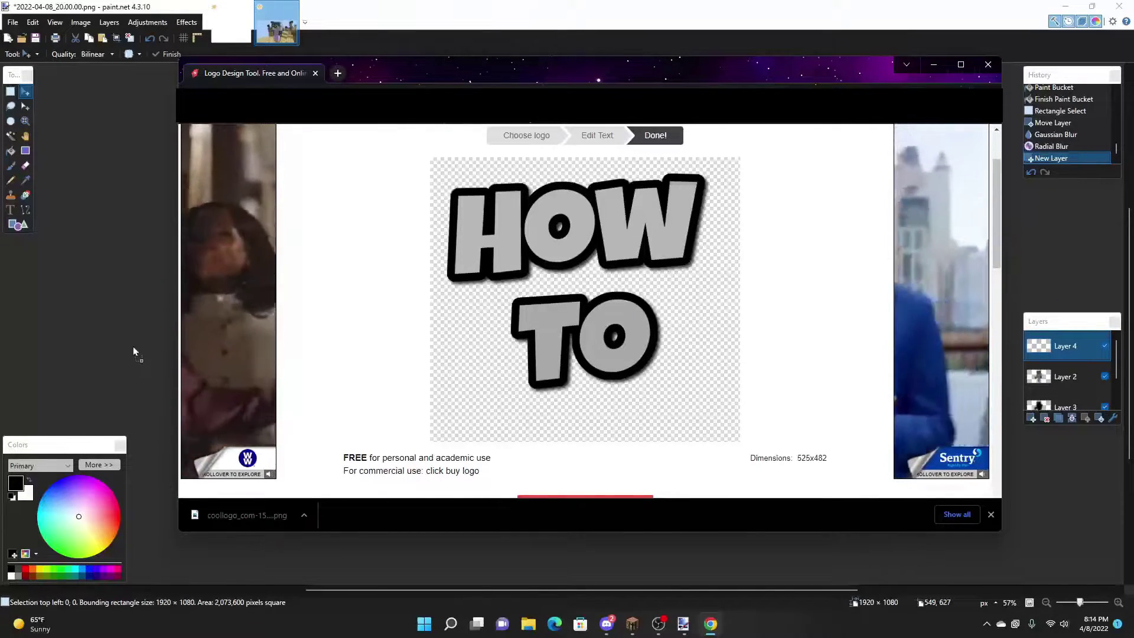
# Add the saved logo file to the paint.net image as a new layer and move it into the sky beside the player.
pyautogui.moveTo(133, 346); pyautogui.dragTo(133, 346)
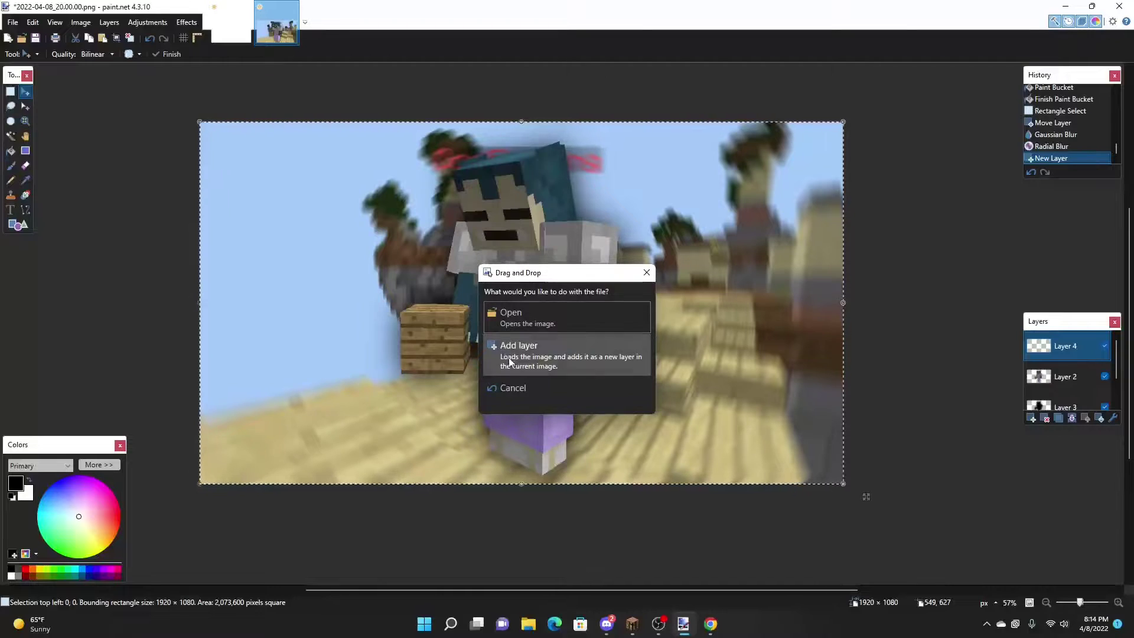
pyautogui.click(508, 357)
pyautogui.moveTo(314, 220); pyautogui.dragTo(353, 242)
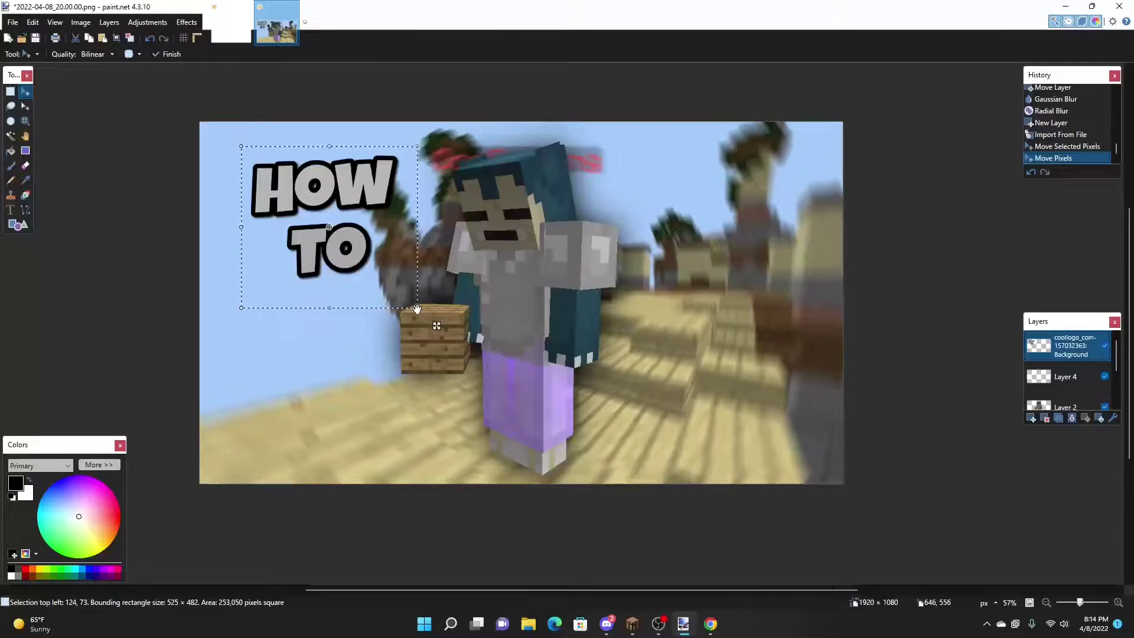
# Enlarge the "How to" text to about 741 × 680 px and position it at about 131, 25.
pyautogui.moveTo(418, 310); pyautogui.dragTo(593, 460)
pyautogui.moveTo(505, 363); pyautogui.dragTo(475, 334)
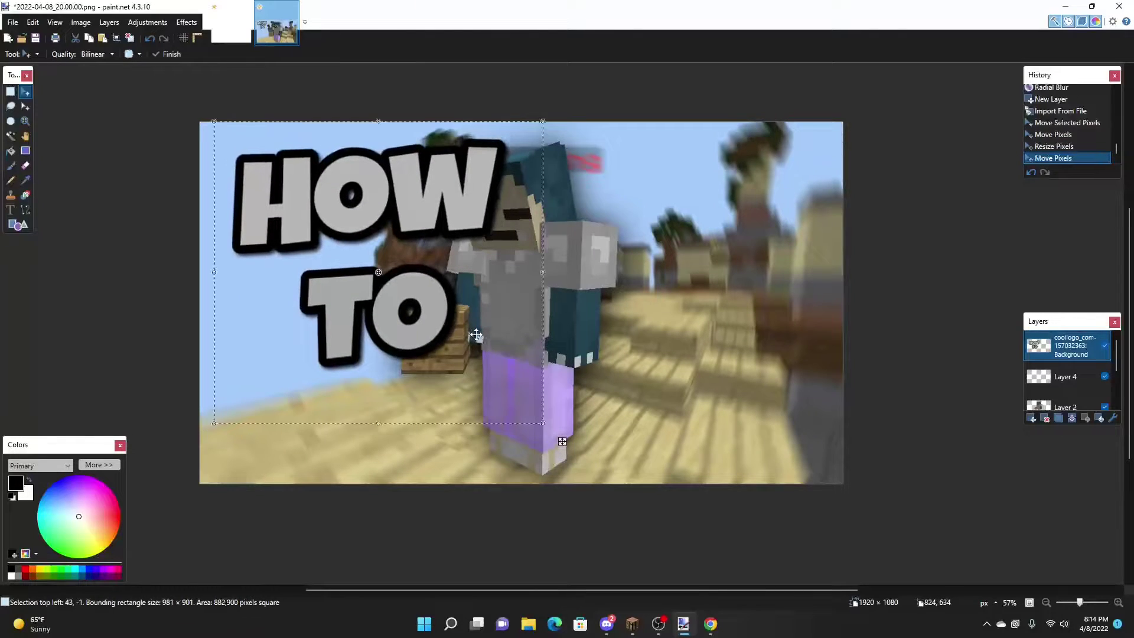
pyautogui.moveTo(552, 422); pyautogui.dragTo(463, 349)
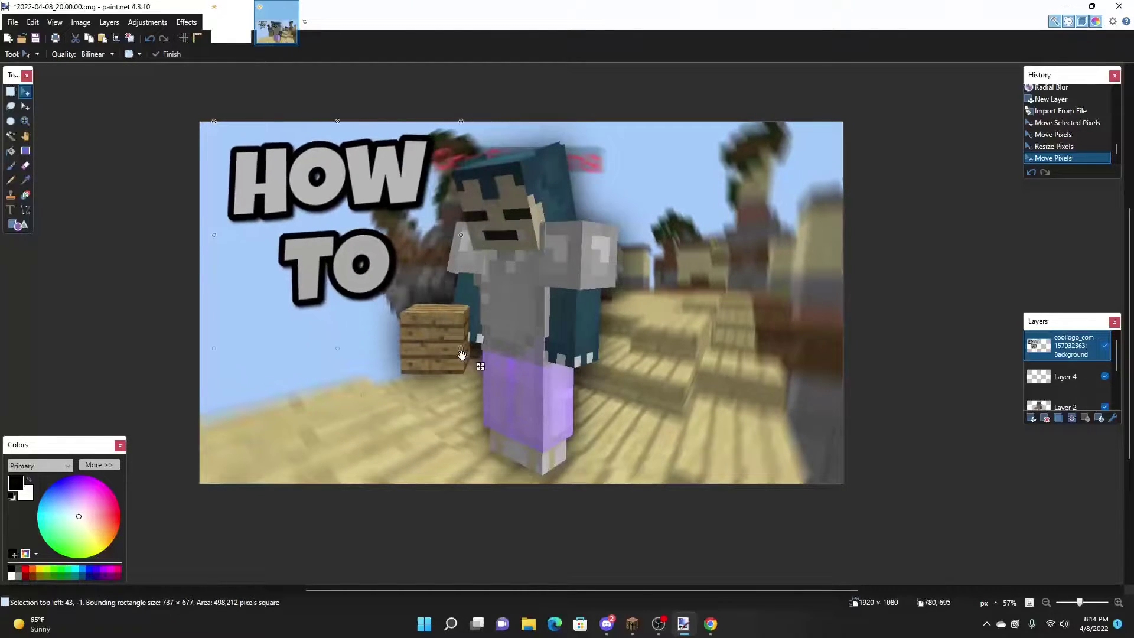
pyautogui.moveTo(413, 303); pyautogui.dragTo(442, 311)
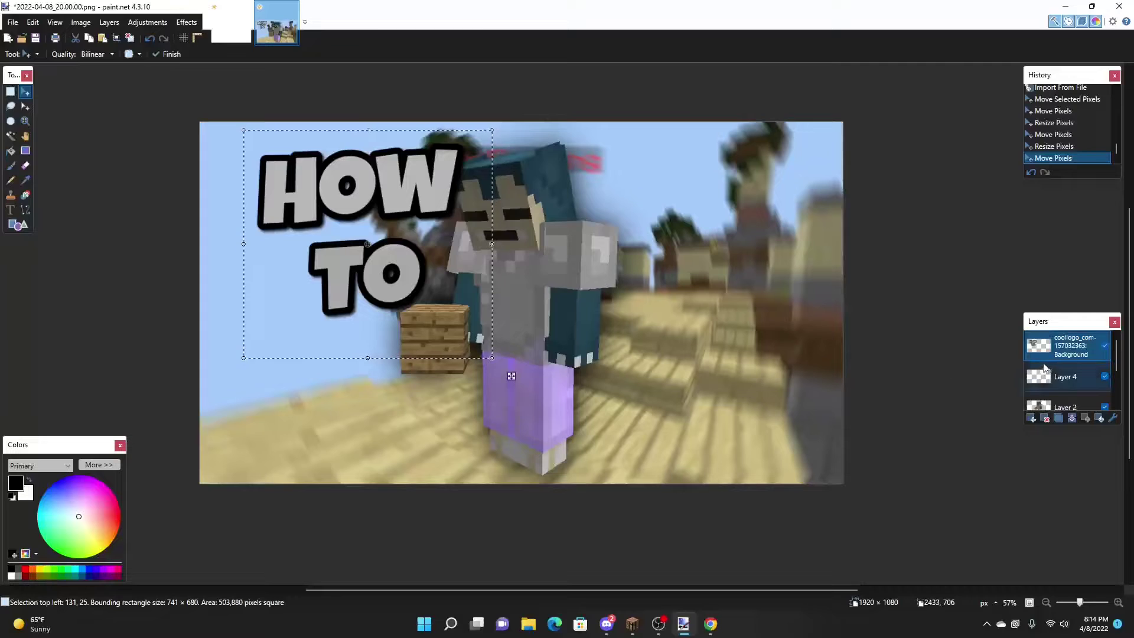
# Move the logo layer below Layer 2, then enlarge the text to about 772 × 704 px and place it at about 110, -6.
pyautogui.moveTo(1042, 352); pyautogui.dragTo(1069, 404)
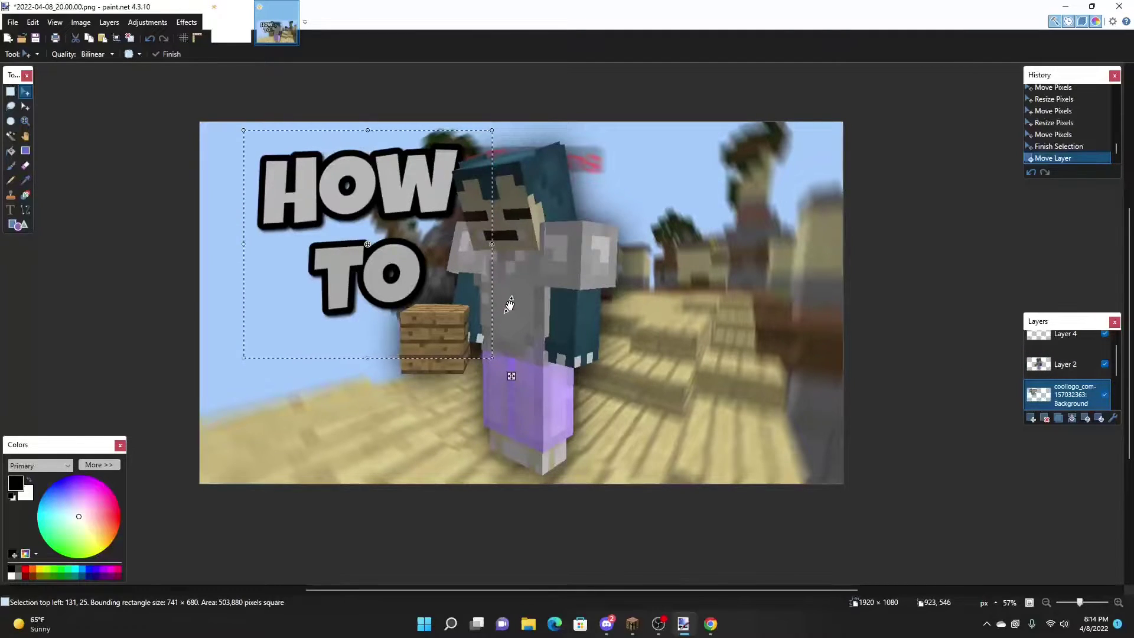
pyautogui.moveTo(455, 292); pyautogui.dragTo(491, 357)
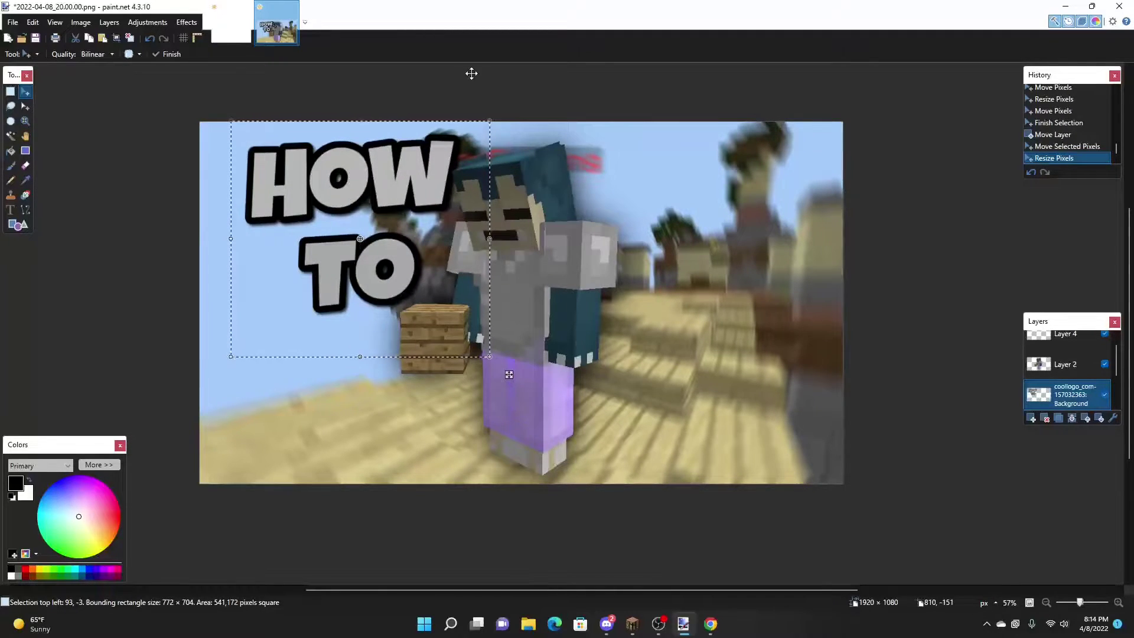
pyautogui.moveTo(432, 314); pyautogui.dragTo(438, 313)
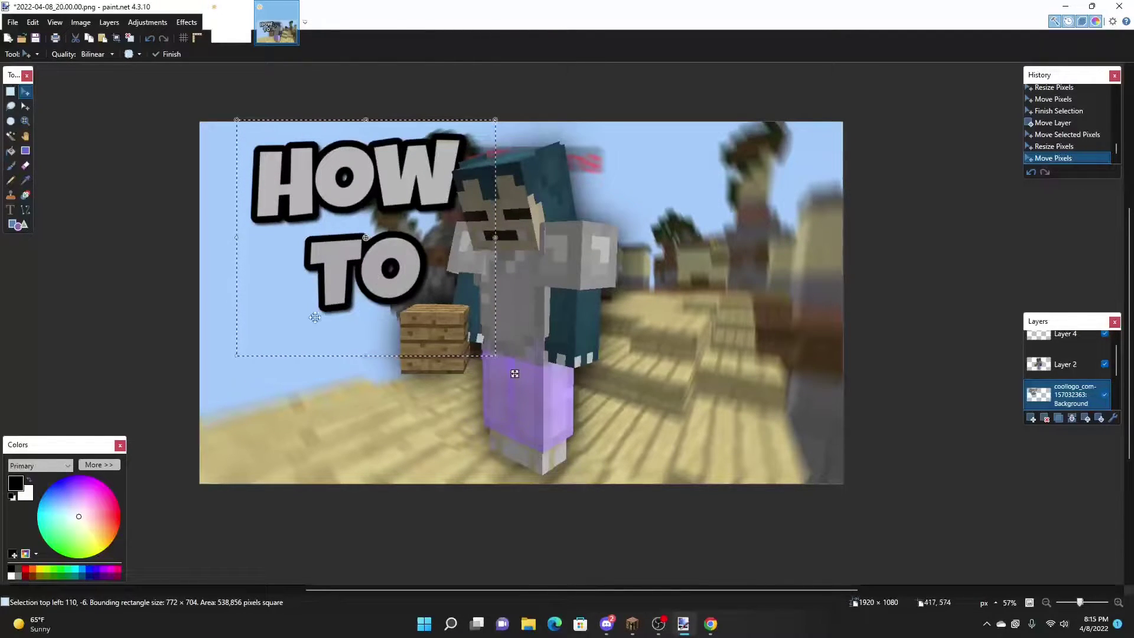
# Switch back to FlamingText in the browser and reopen the logo for text editing.
pyautogui.click(711, 623)
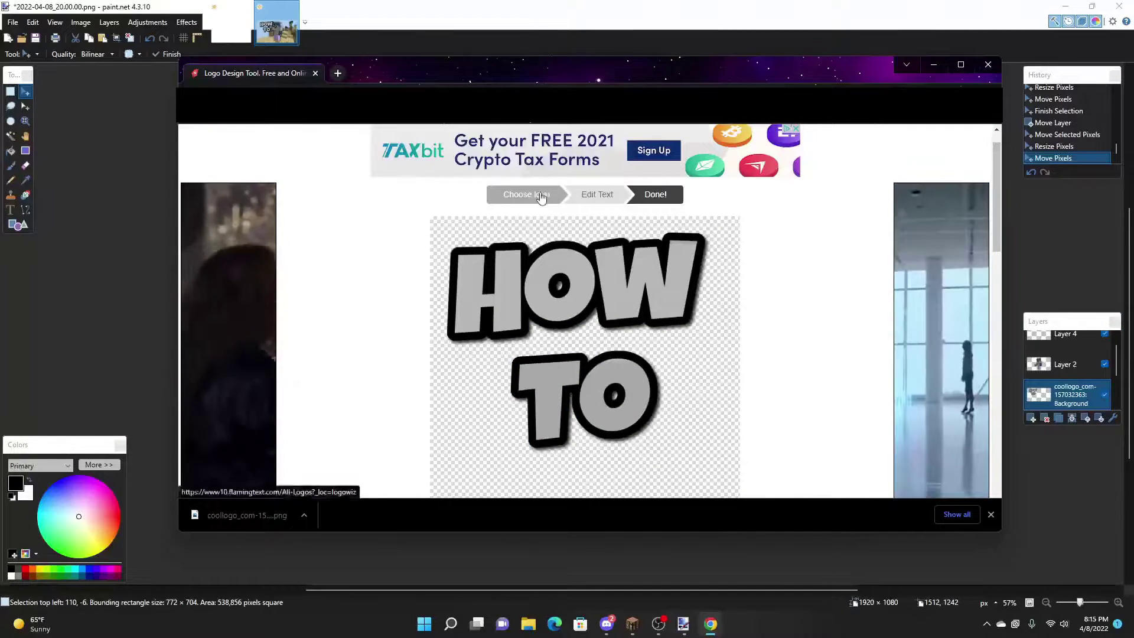
pyautogui.click(591, 197)
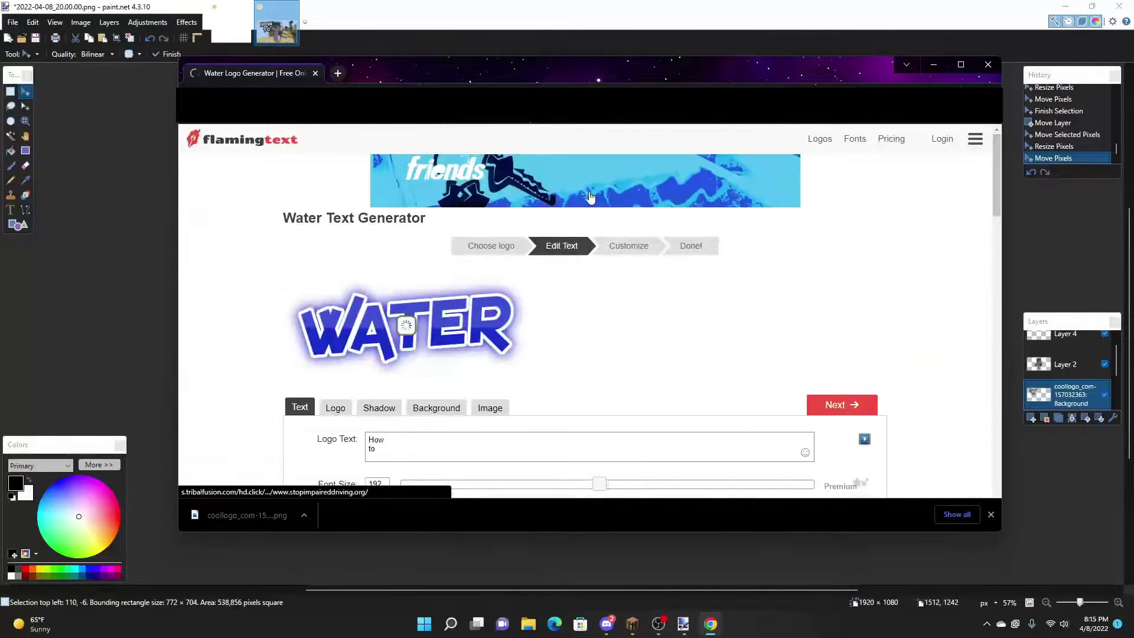
pyautogui.scroll(-3, 461, 295)
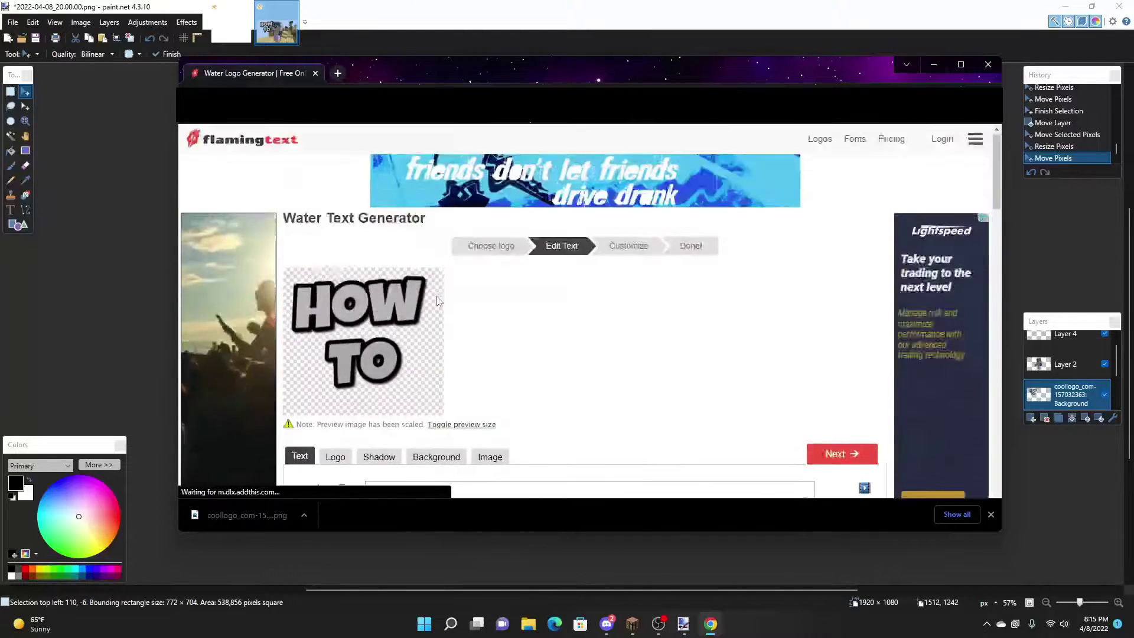
pyautogui.scroll(-3, 469, 322)
# Replace the logo text with "make" and "thumbnails" on two separate lines.
pyautogui.click(395, 322)
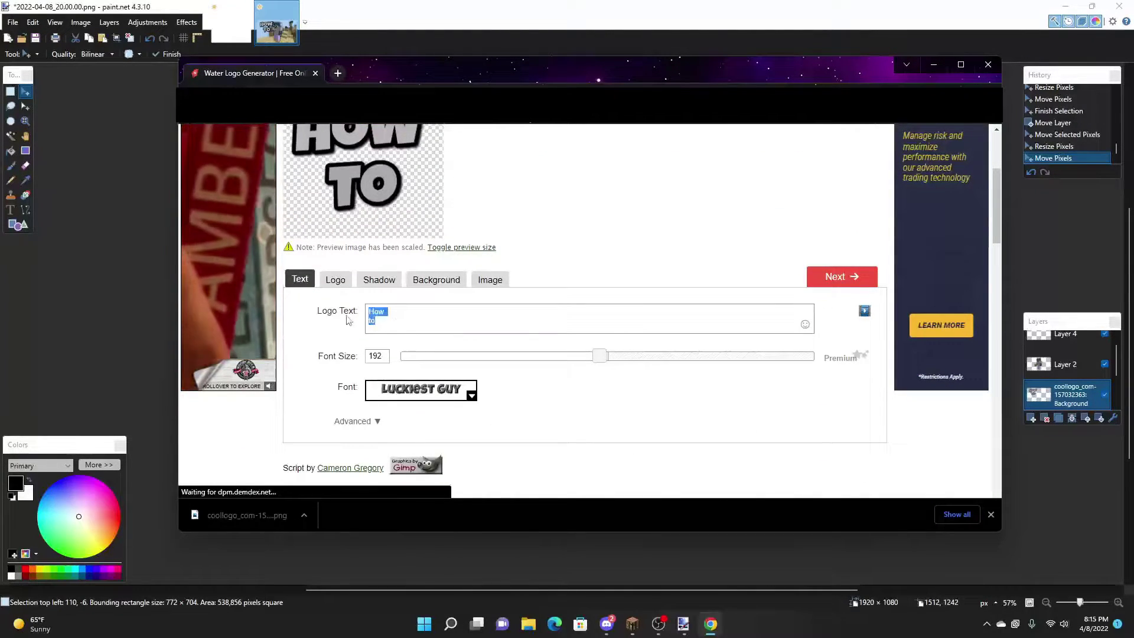
pyautogui.press('BackSpace')
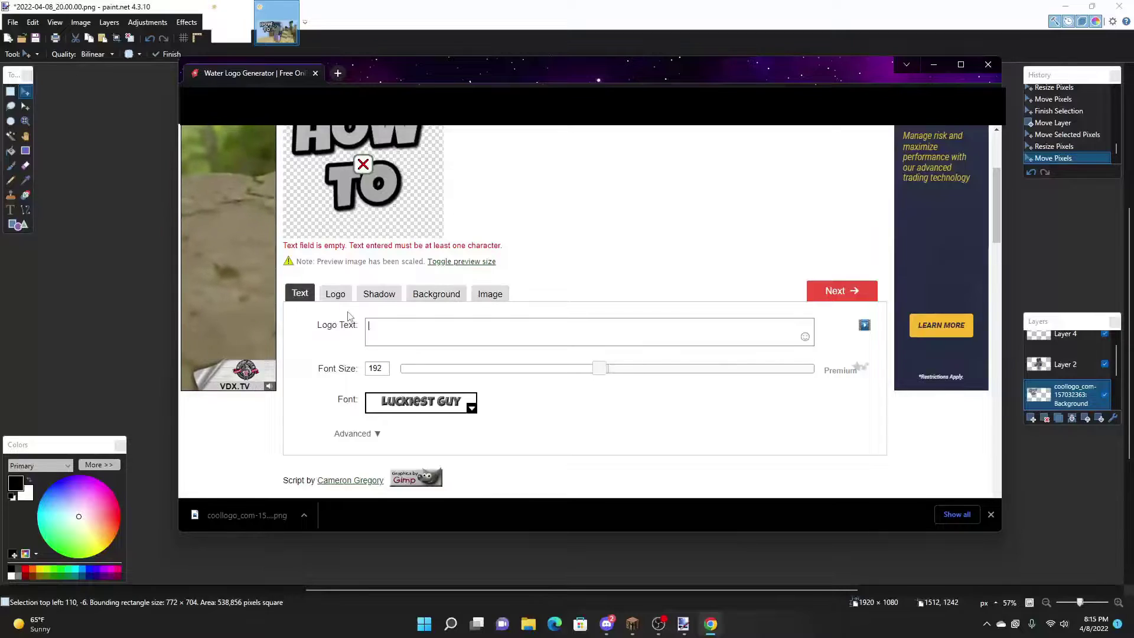
pyautogui.write('make')
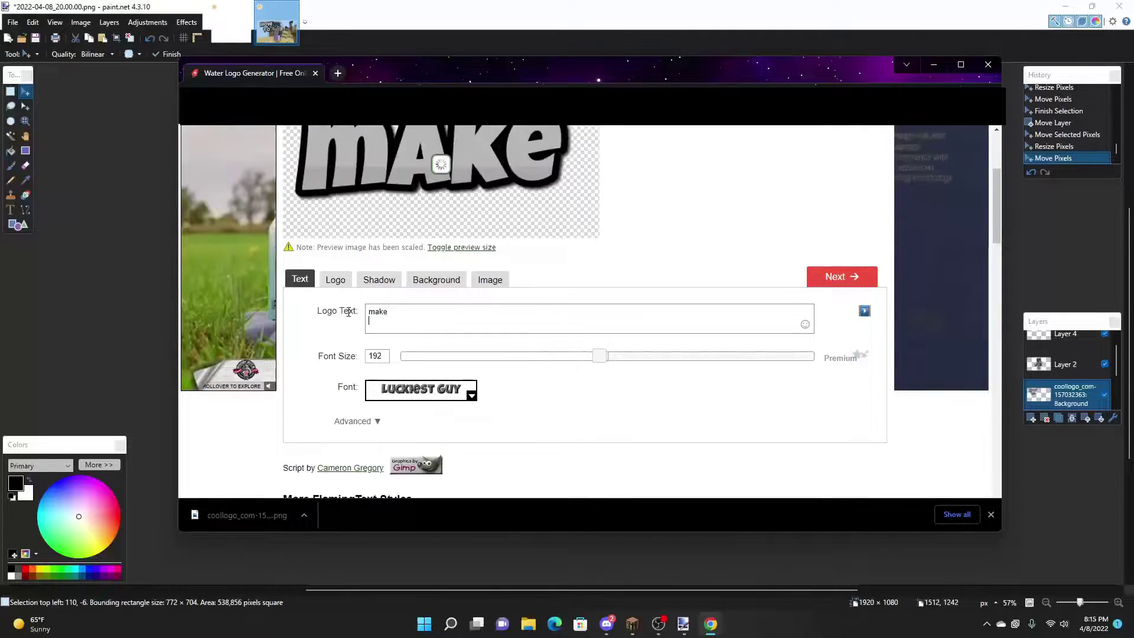
pyautogui.press('Return')
pyautogui.write('thumb')
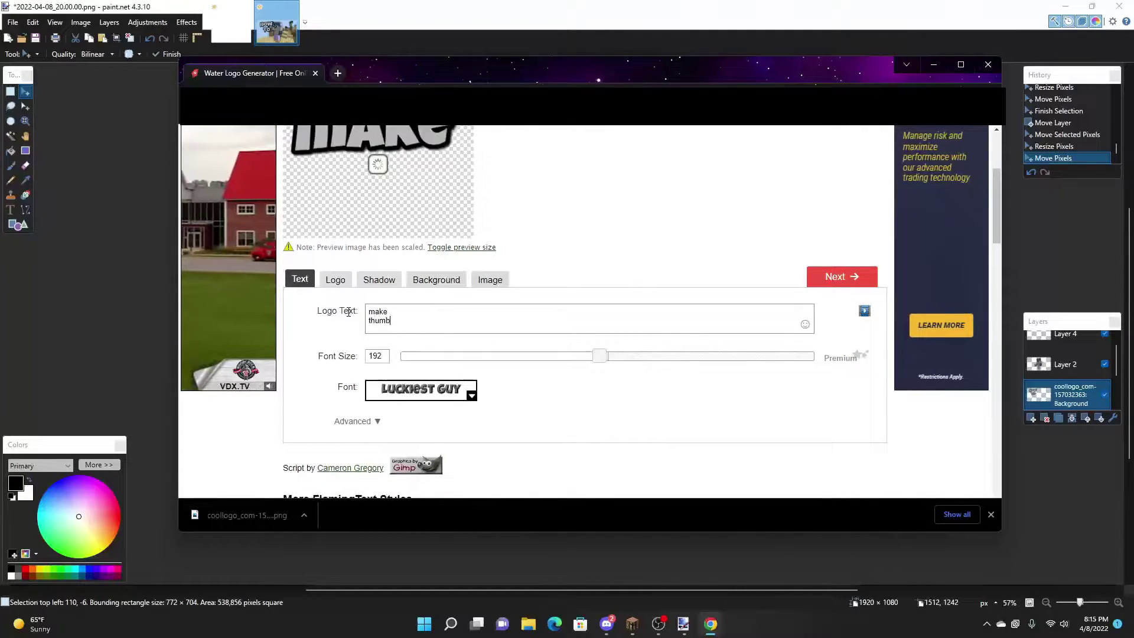
pyautogui.write('nai;')
pyautogui.press('BackSpace')
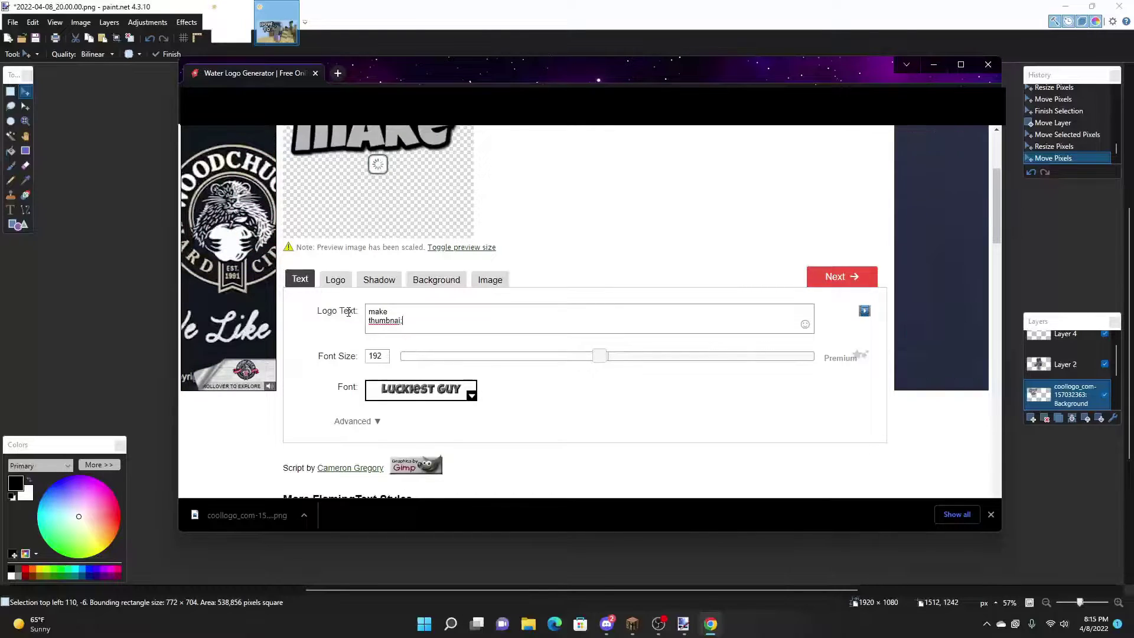
pyautogui.write('s')
# Change the fill colour of the "make thumbnails" logo to red (#e70000).
pyautogui.scroll(3, 560, 354)
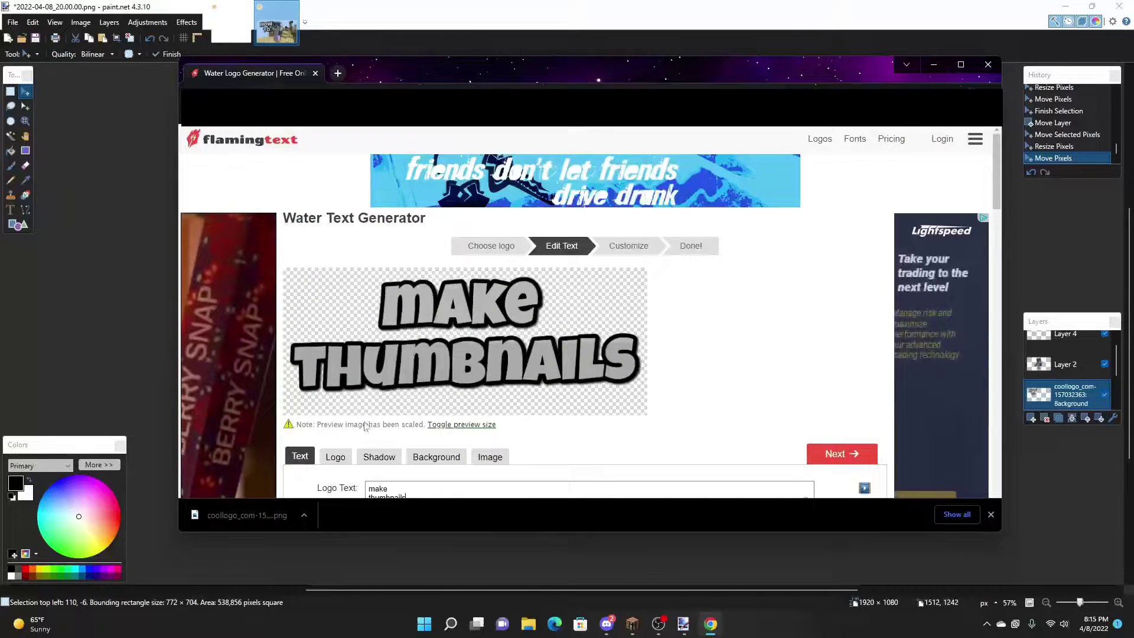
pyautogui.click(334, 458)
pyautogui.scroll(-2, 517, 400)
pyautogui.scroll(-2, 517, 400)
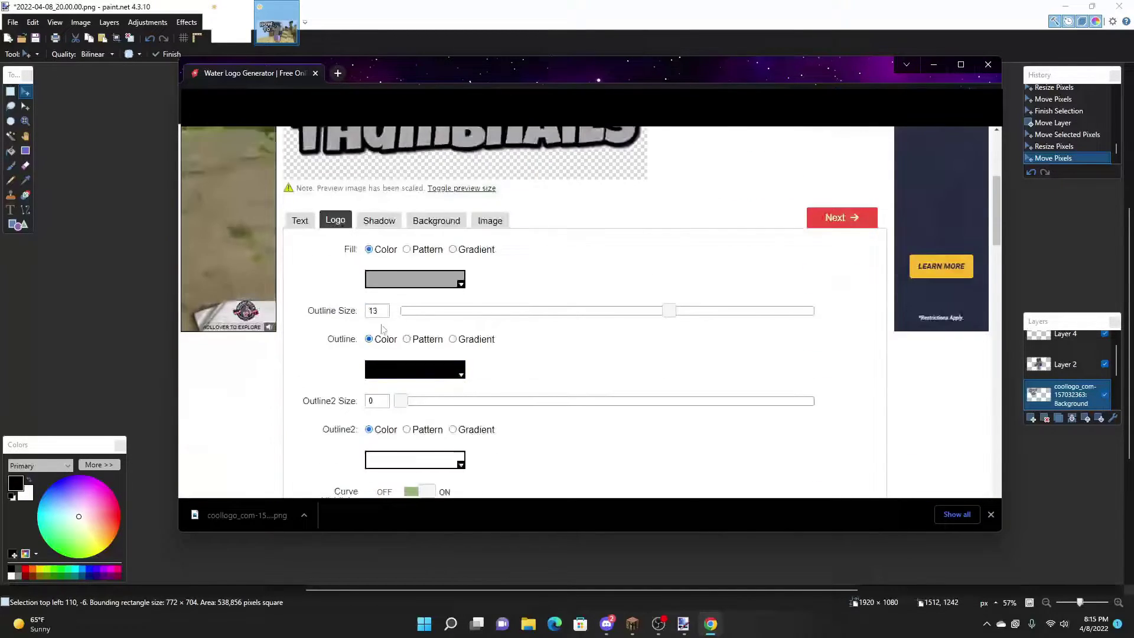
pyautogui.click(380, 282)
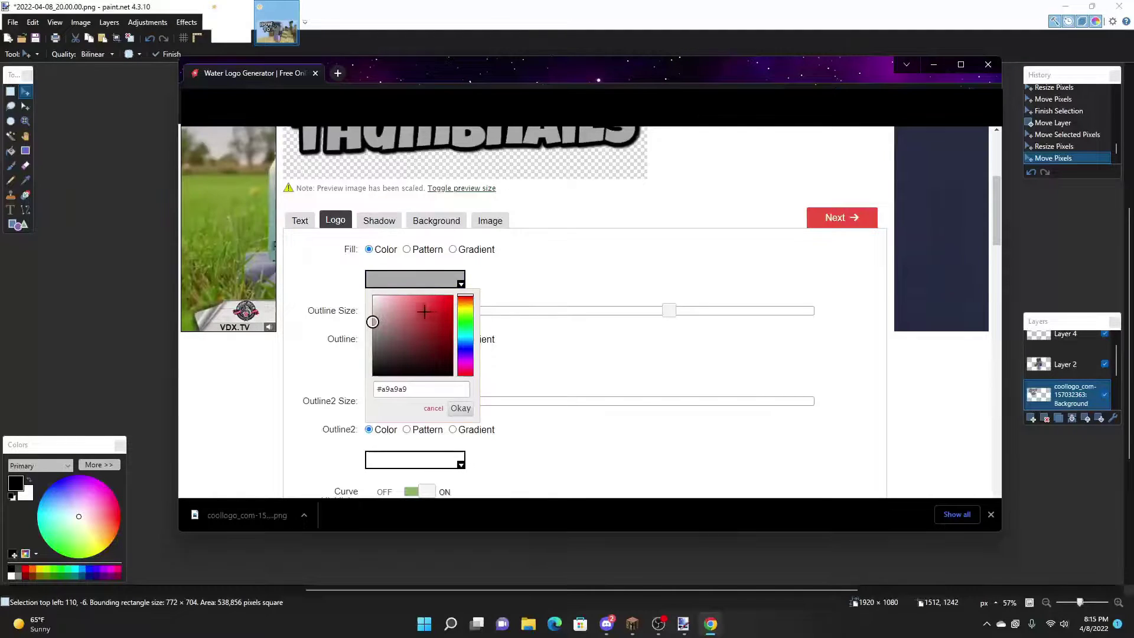
pyautogui.moveTo(425, 311); pyautogui.dragTo(452, 302)
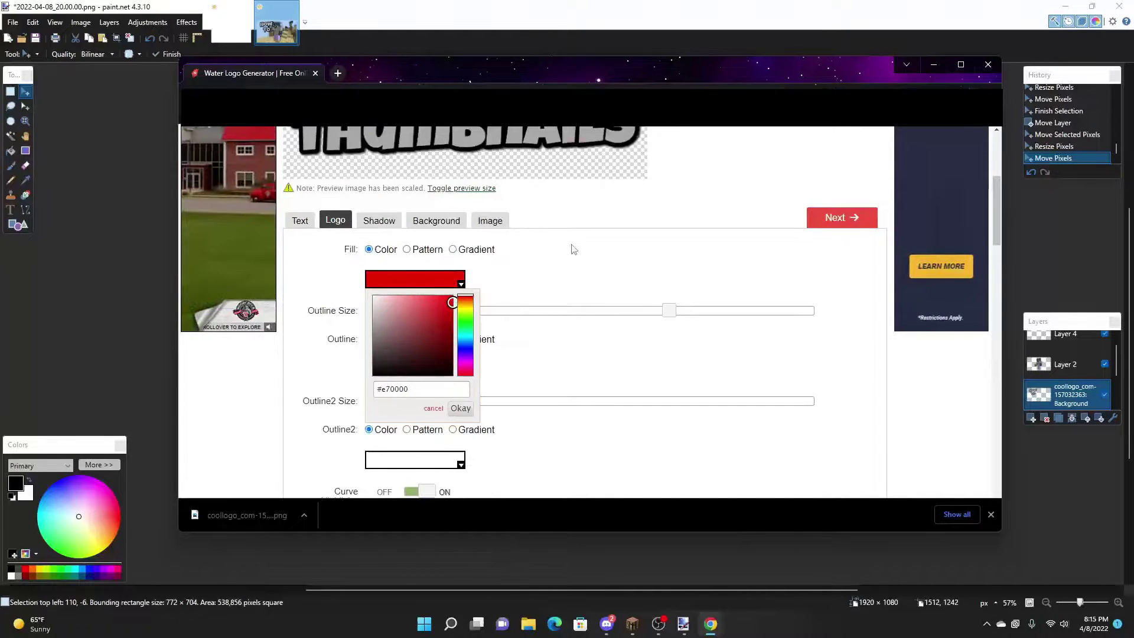
pyautogui.click(533, 339)
pyautogui.scroll(1, 458, 369)
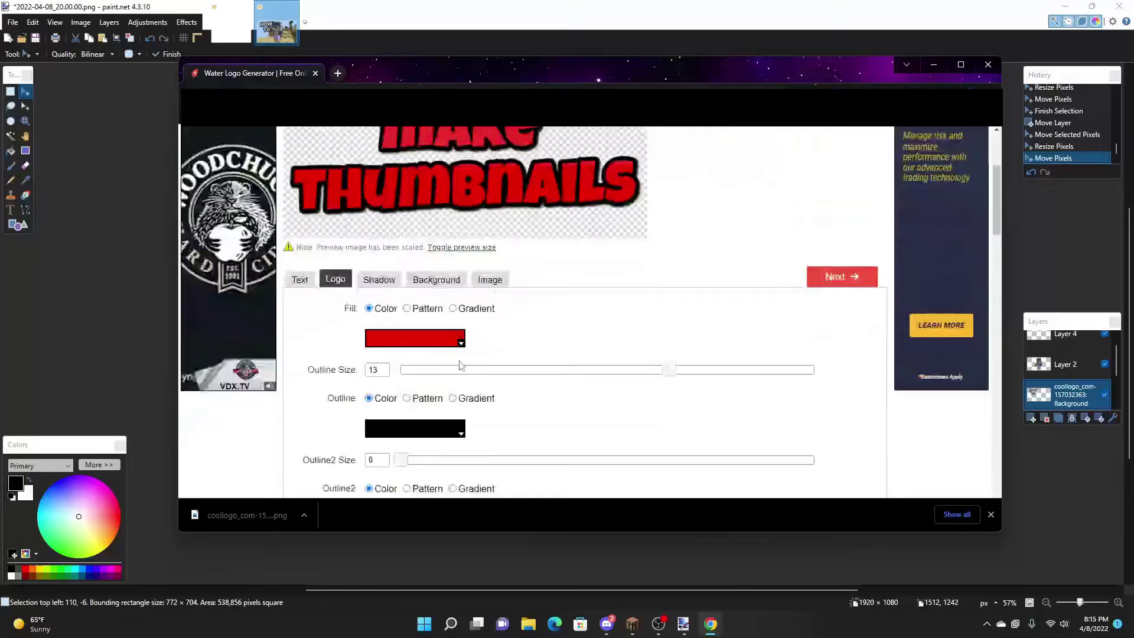
# Try a dark red (#800202) as the fill colour of the "make thumbnails" logo.
pyautogui.click(421, 343)
pyautogui.moveTo(452, 356); pyautogui.dragTo(451, 394)
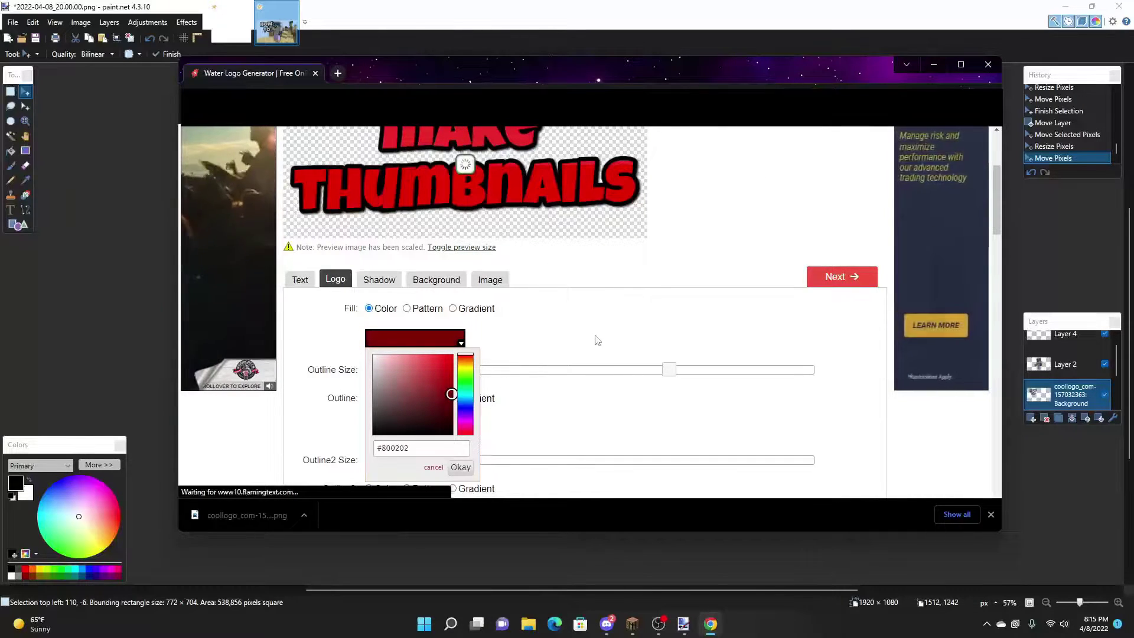
pyautogui.moveTo(443, 394)
pyautogui.mouseDown()
pyautogui.moveTo(470, 353)
pyautogui.moveTo(436, 329)
pyautogui.moveTo(453, 324)
pyautogui.mouseUp()
pyautogui.click(555, 339)
# Change the outline colour of the "make thumbnails" logo to dark red (#620000).
pyautogui.click(449, 428)
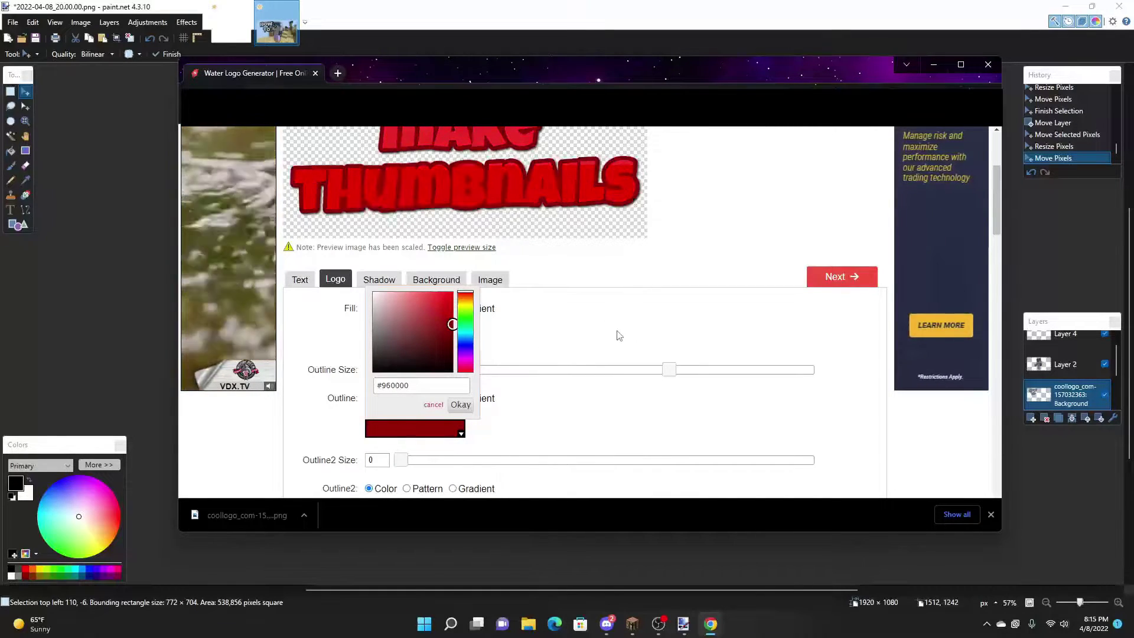
pyautogui.moveTo(452, 327); pyautogui.dragTo(452, 340)
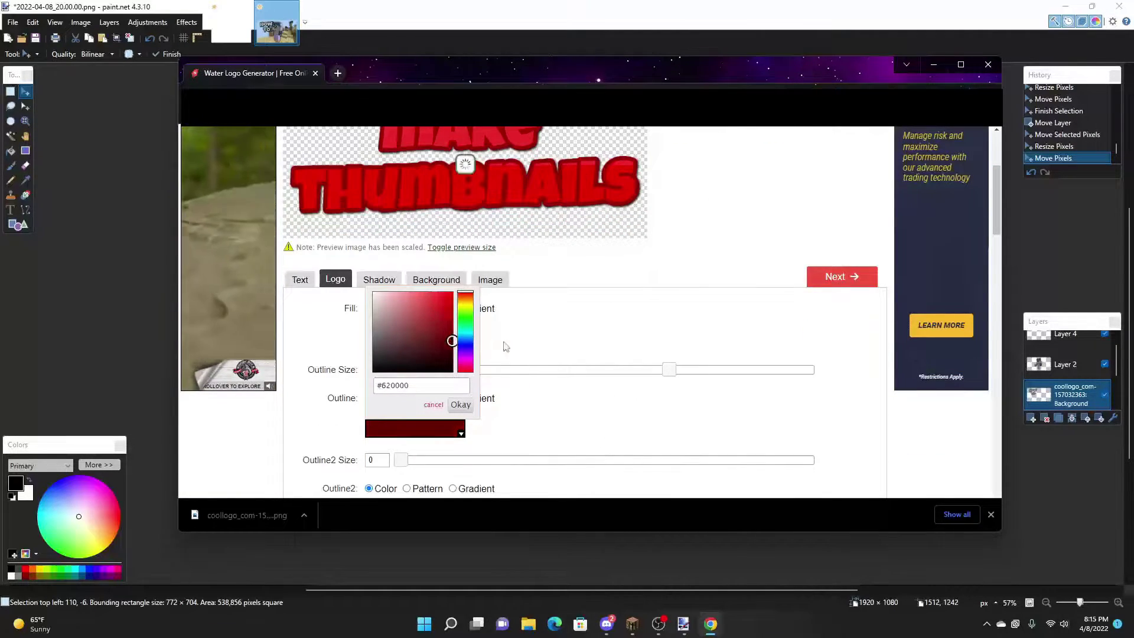
pyautogui.click(600, 336)
# Set the fill colour of the "make thumbnails" logo to a lighter red (#d92626).
pyautogui.scroll(3, 600, 336)
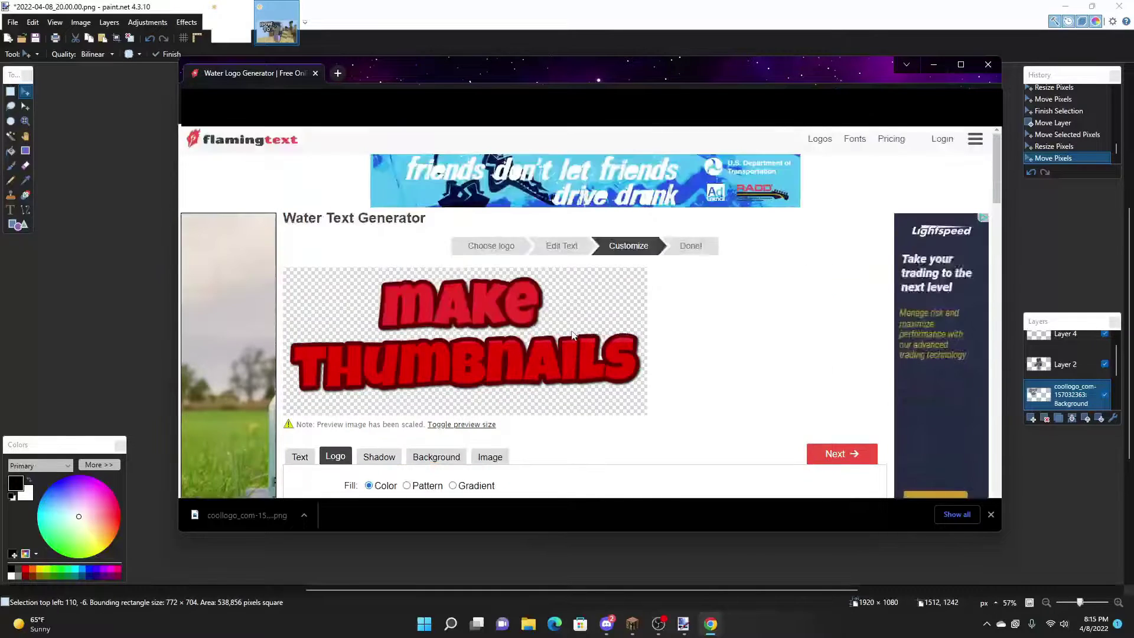
pyautogui.scroll(-2, 570, 332)
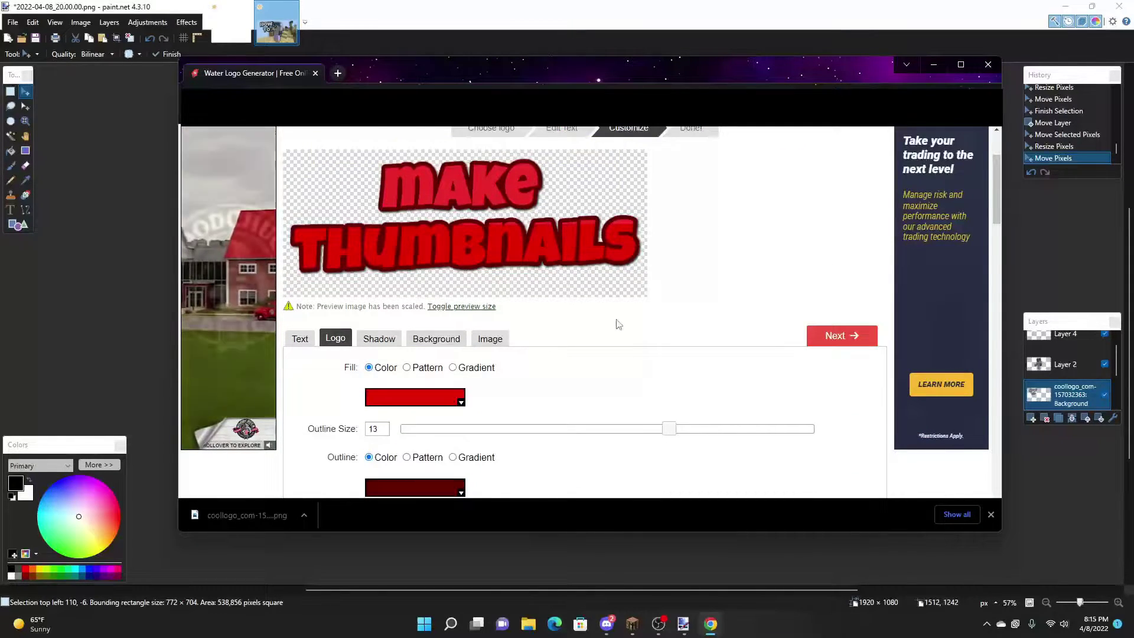
pyautogui.click(442, 398)
pyautogui.click(438, 272)
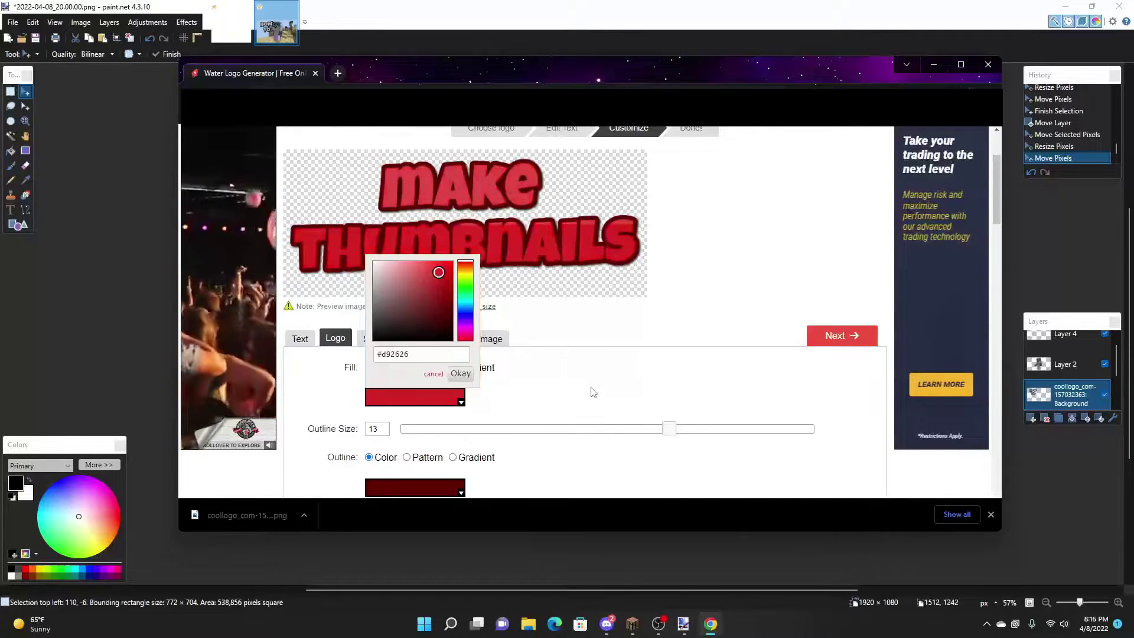
pyautogui.click(535, 386)
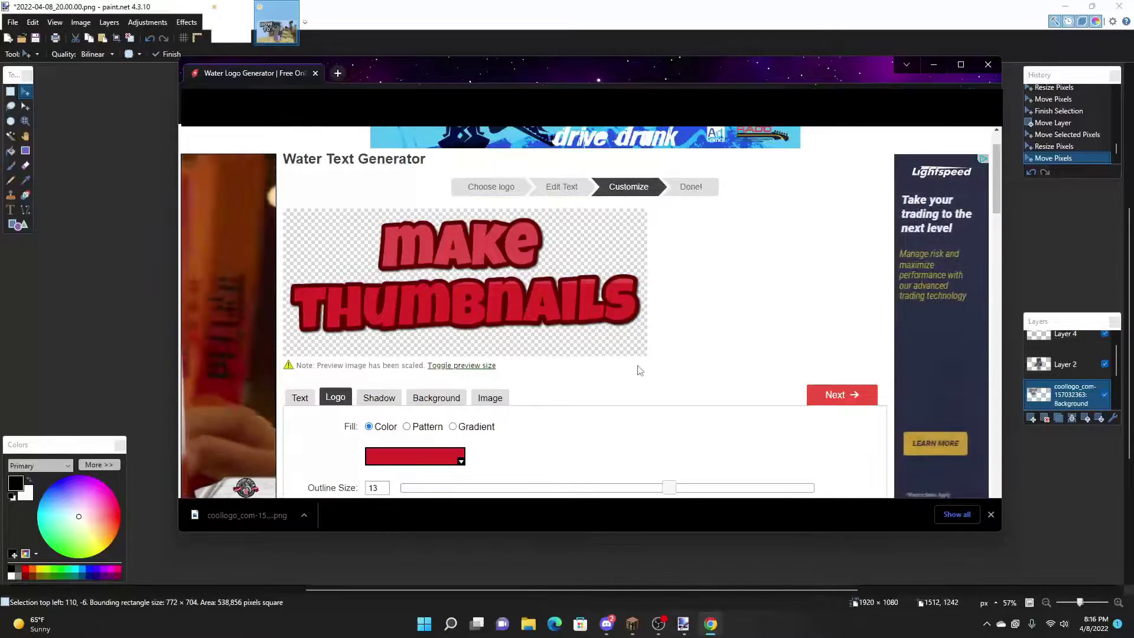
# Finish the "make thumbnails" logo and save its image as a PNG file.
pyautogui.click(685, 189)
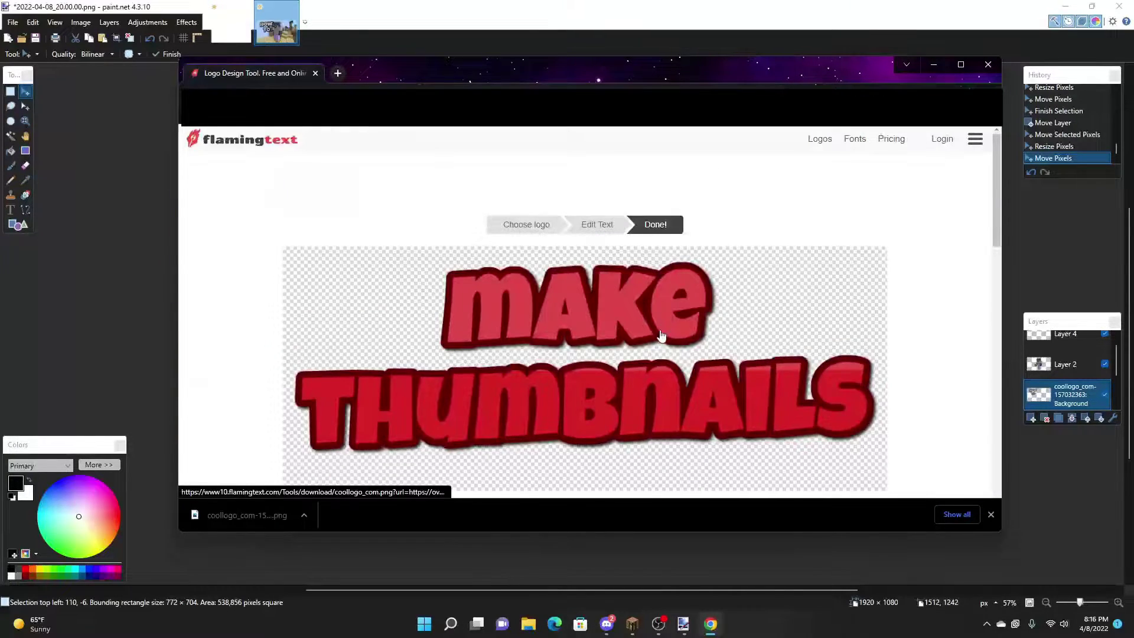
pyautogui.scroll(-1, 611, 258)
pyautogui.rightClick(612, 258)
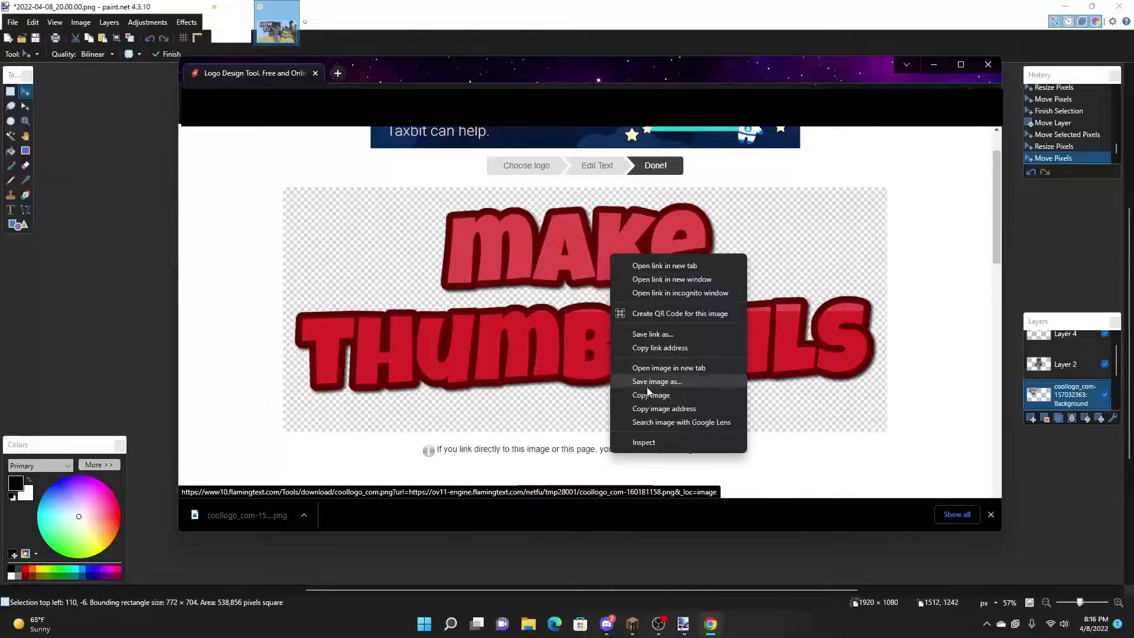
pyautogui.click(249, 183)
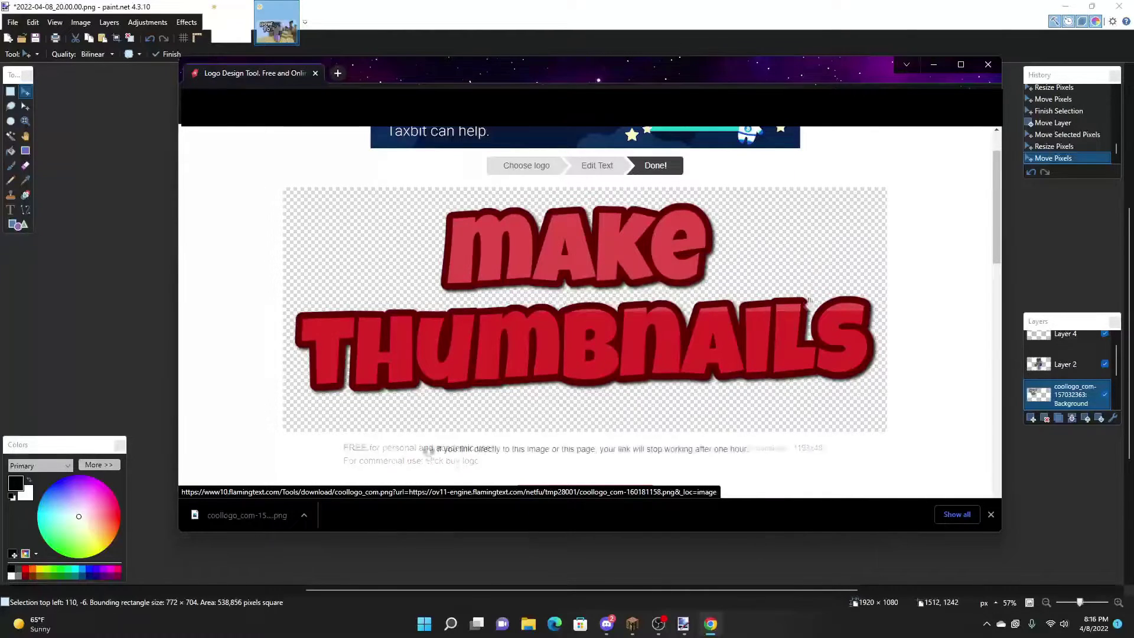
pyautogui.rightClick(522, 222)
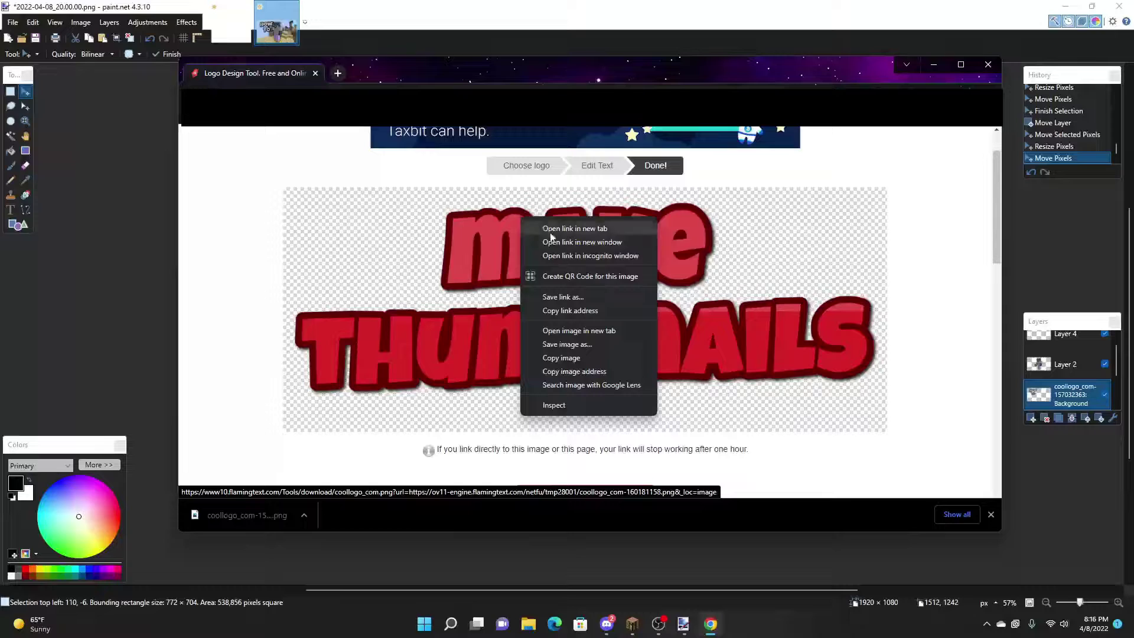
pyautogui.click(568, 344)
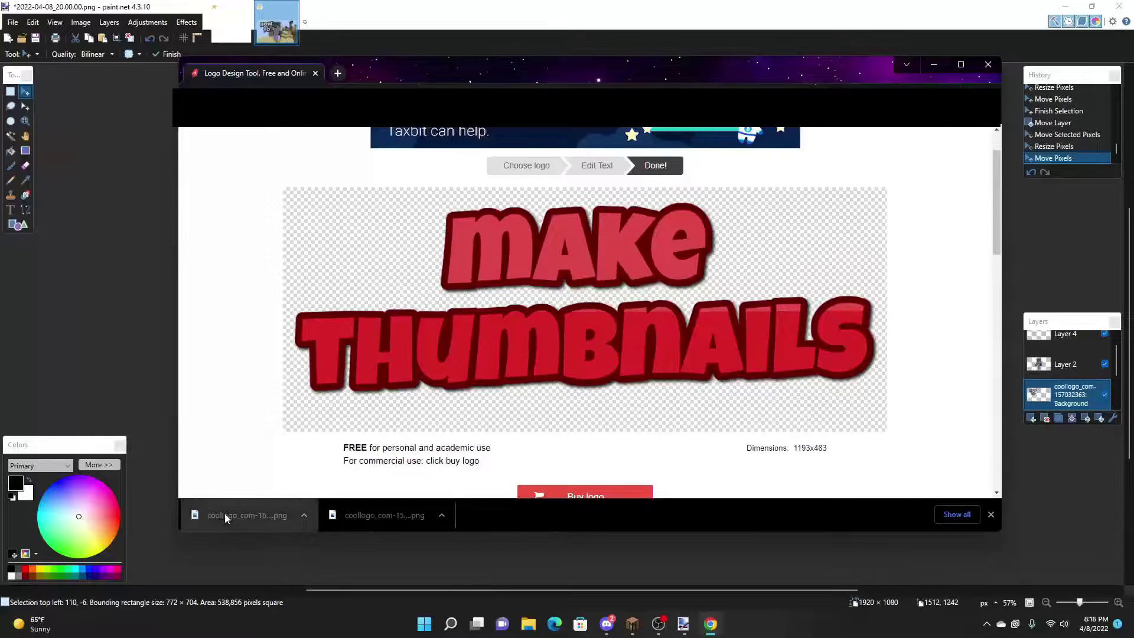
# Bring the downloaded logo into paint.net as a new layer and move it below "HOW TO", at about 3, 578.
pyautogui.moveTo(224, 513); pyautogui.dragTo(171, 503)
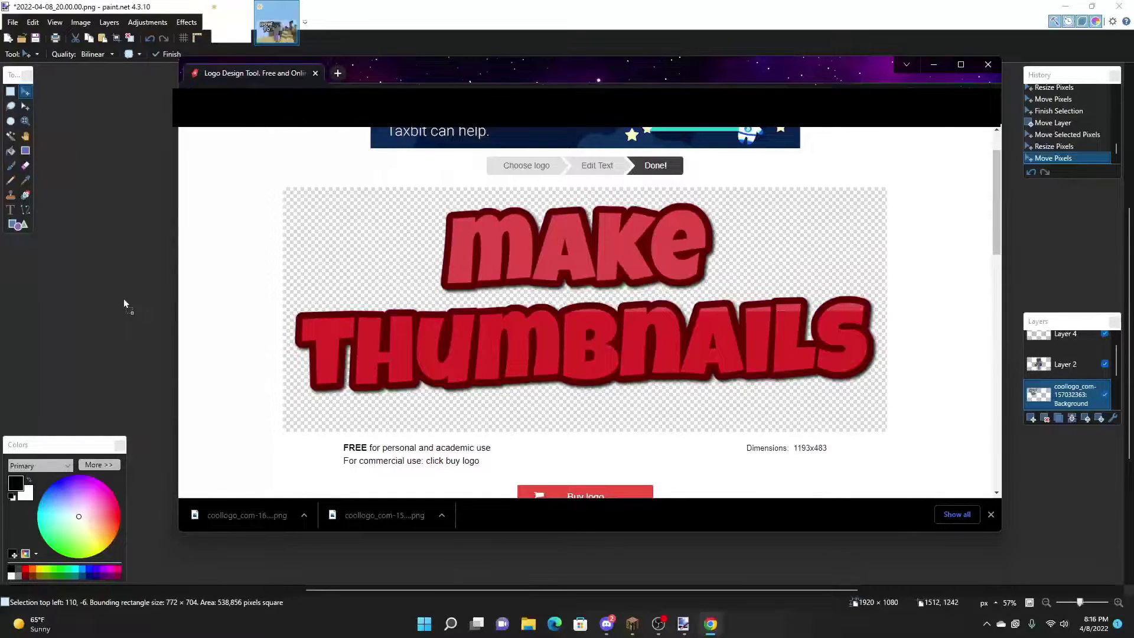
pyautogui.moveTo(123, 298); pyautogui.dragTo(122, 297)
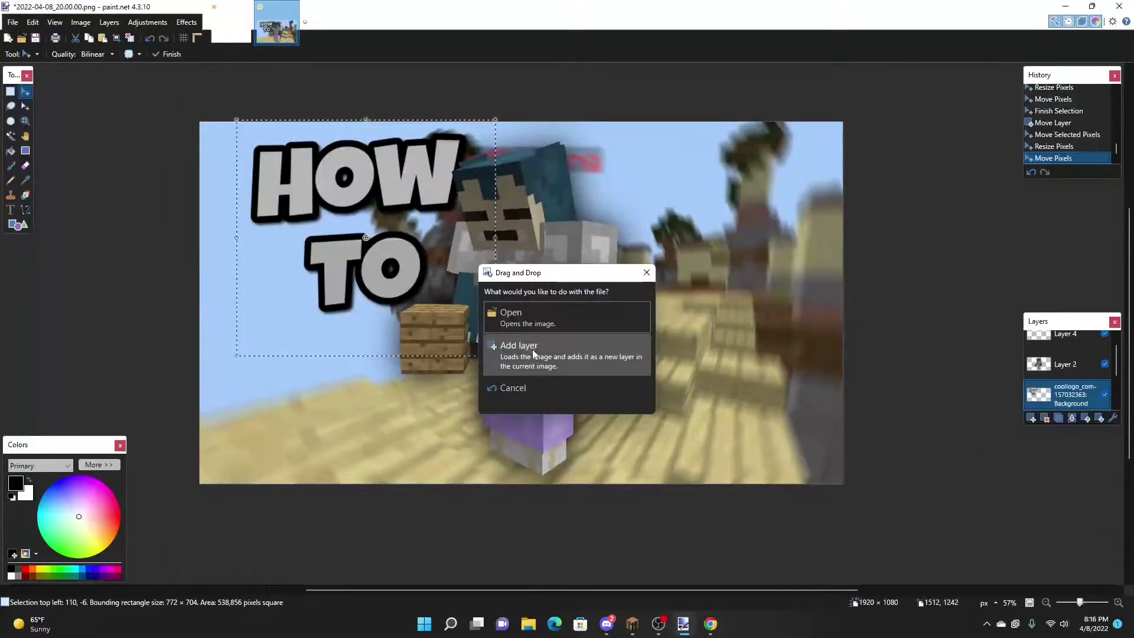
pyautogui.click(533, 349)
pyautogui.moveTo(487, 181); pyautogui.dragTo(530, 385)
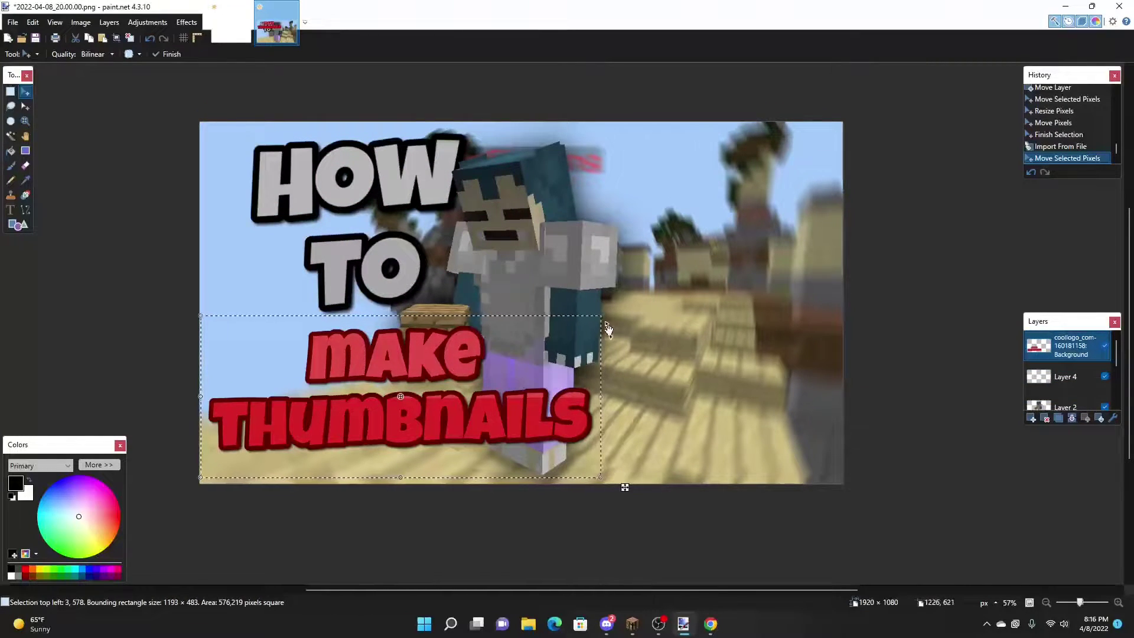
# Enlarge the "make thumbnails" text to about 1536 × 622 px and tilt it about 1.46°, placing its bounding box at about 39, 504.
pyautogui.moveTo(600, 317); pyautogui.dragTo(726, 271)
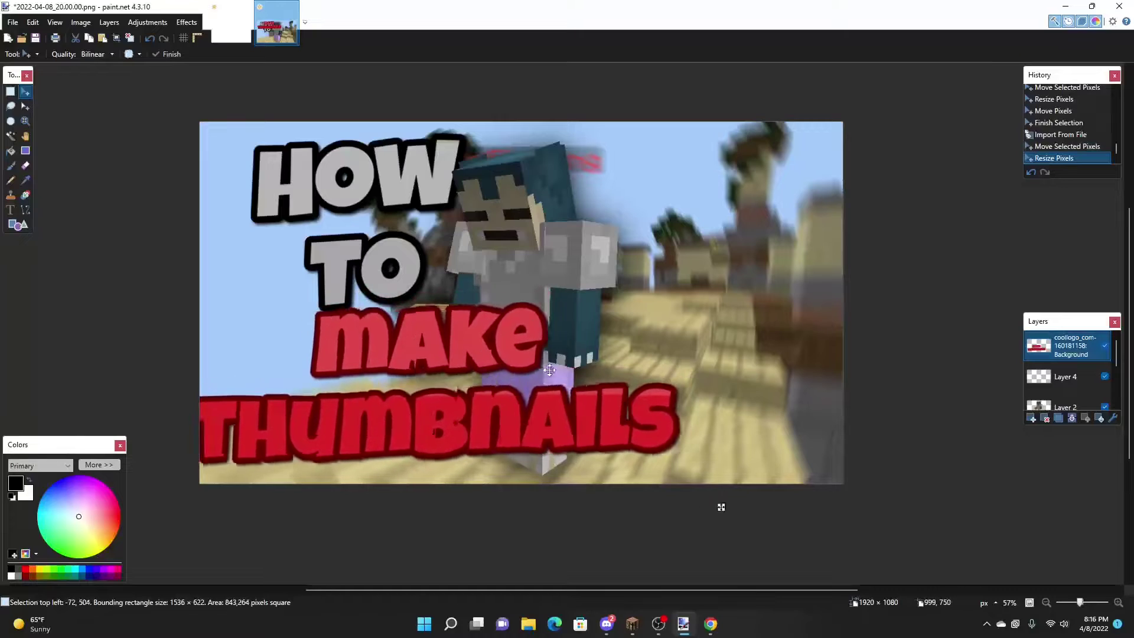
pyautogui.moveTo(560, 351); pyautogui.dragTo(576, 378)
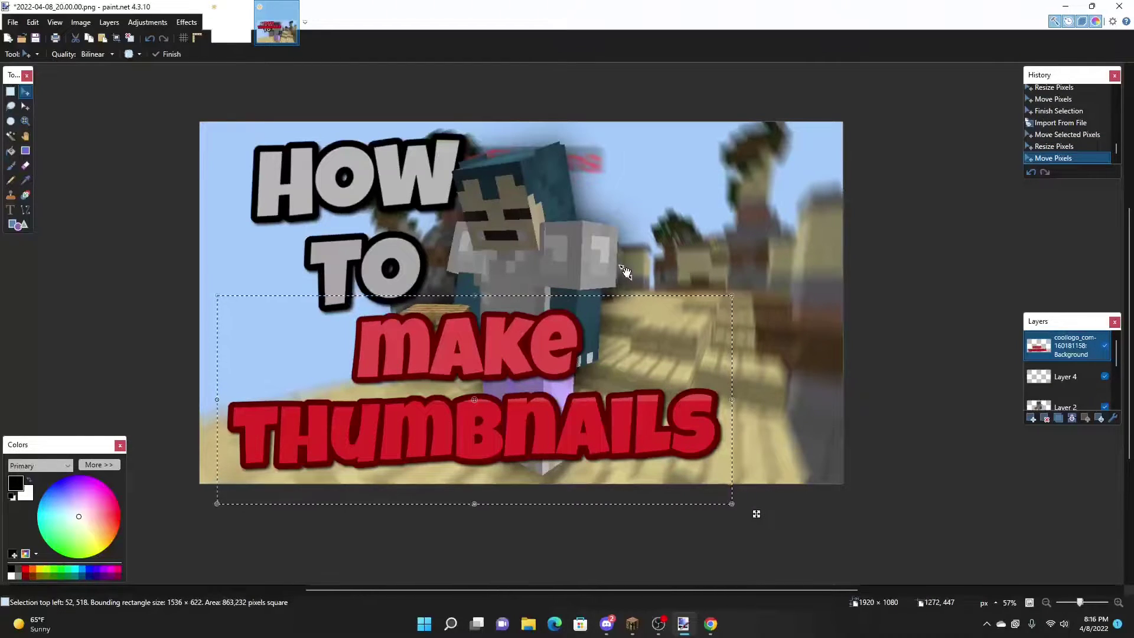
pyautogui.moveTo(626, 273); pyautogui.dragTo(685, 282)
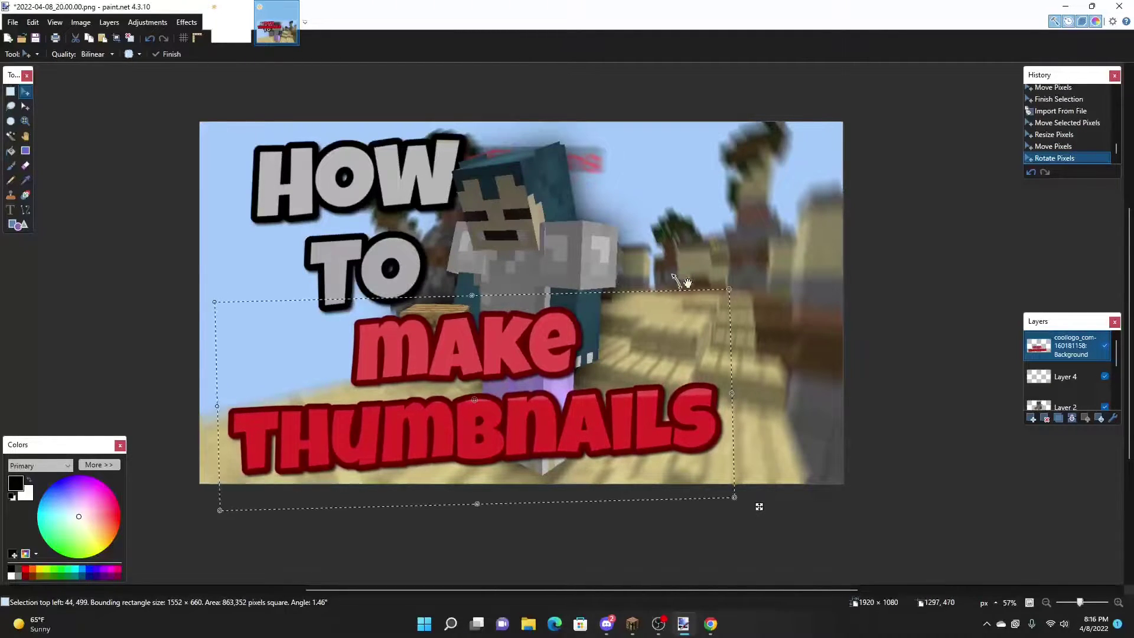
pyautogui.moveTo(673, 334); pyautogui.dragTo(671, 336)
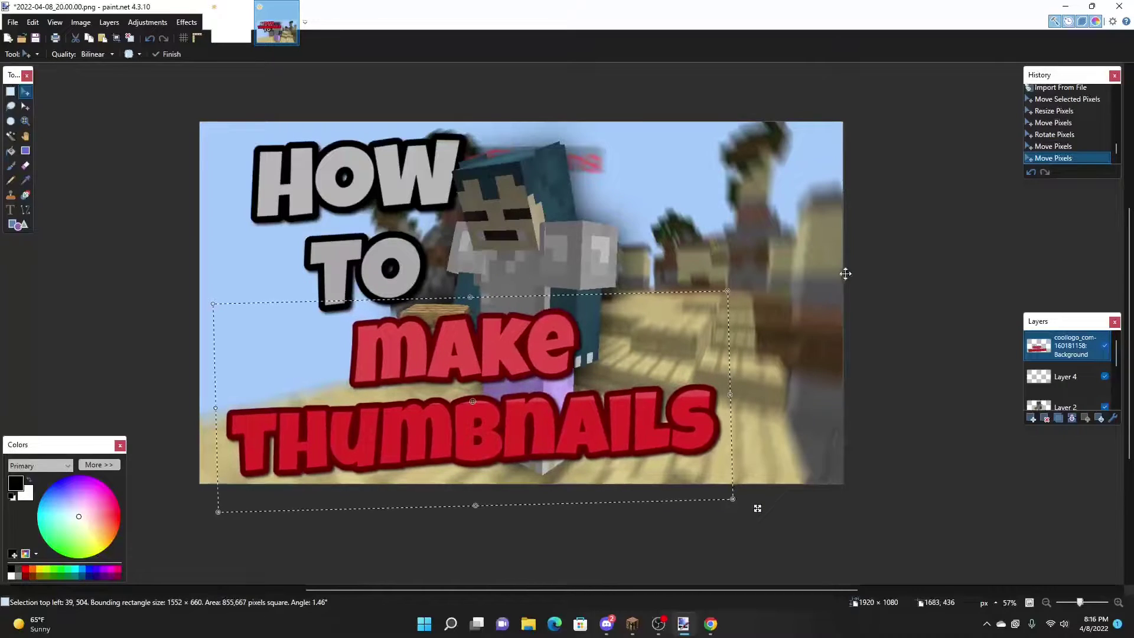
pyautogui.hotkey('alt', 'pagedown')
pyautogui.press('Right')
pyautogui.press('Right')
pyautogui.press('Right')
pyautogui.press('Right')
pyautogui.press('Right')
pyautogui.press('Right')
pyautogui.press('Right')
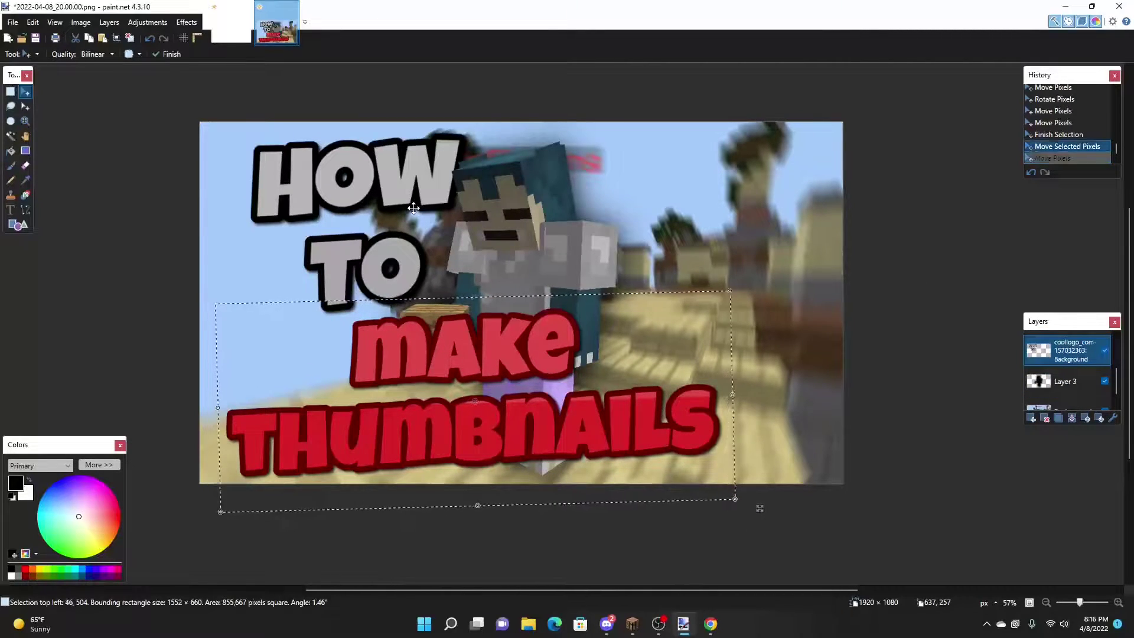
pyautogui.press('s')
pyautogui.moveTo(89, 94); pyautogui.dragTo(627, 357)
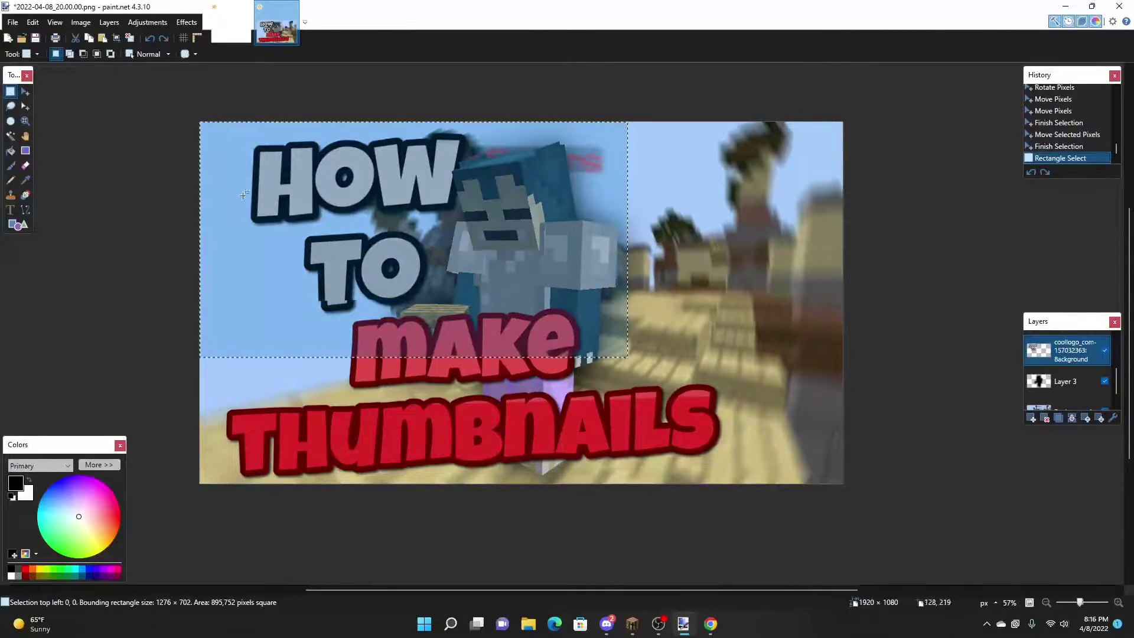
pyautogui.hotkey('ctrl', 'z')
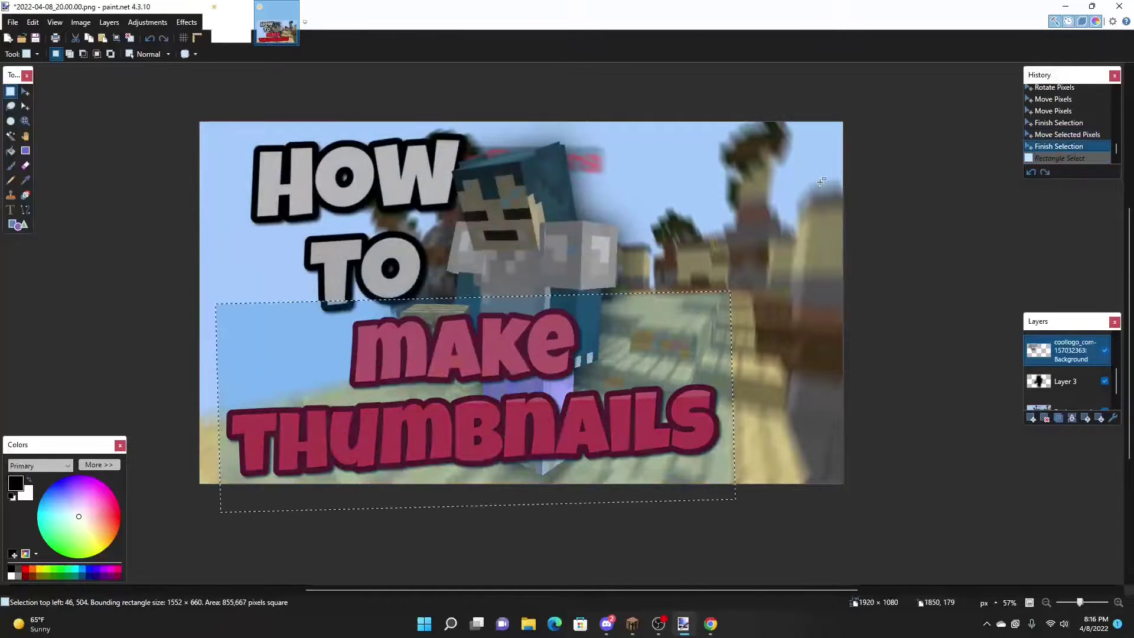
pyautogui.hotkey('ctrl', 'z')
pyautogui.hotkey('ctrl', 'z')
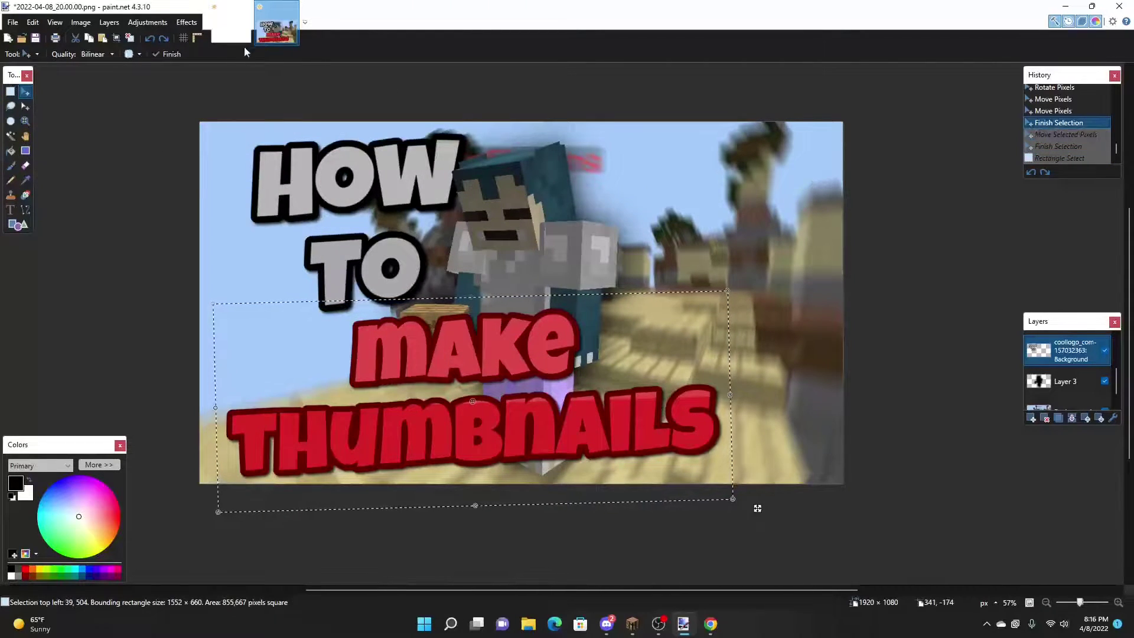
# Select a rectangular area of about 1483 × 626 px around the "HOW TO" text and make its logo layer active.
pyautogui.press('s')
pyautogui.moveTo(97, 121); pyautogui.dragTo(696, 332)
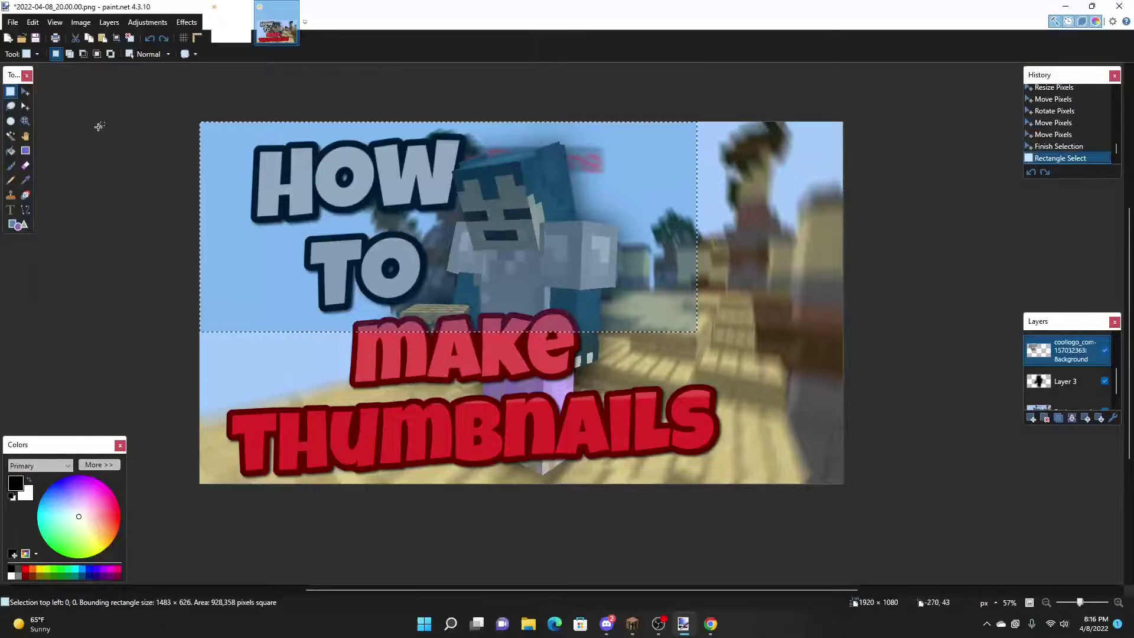
pyautogui.click(23, 92)
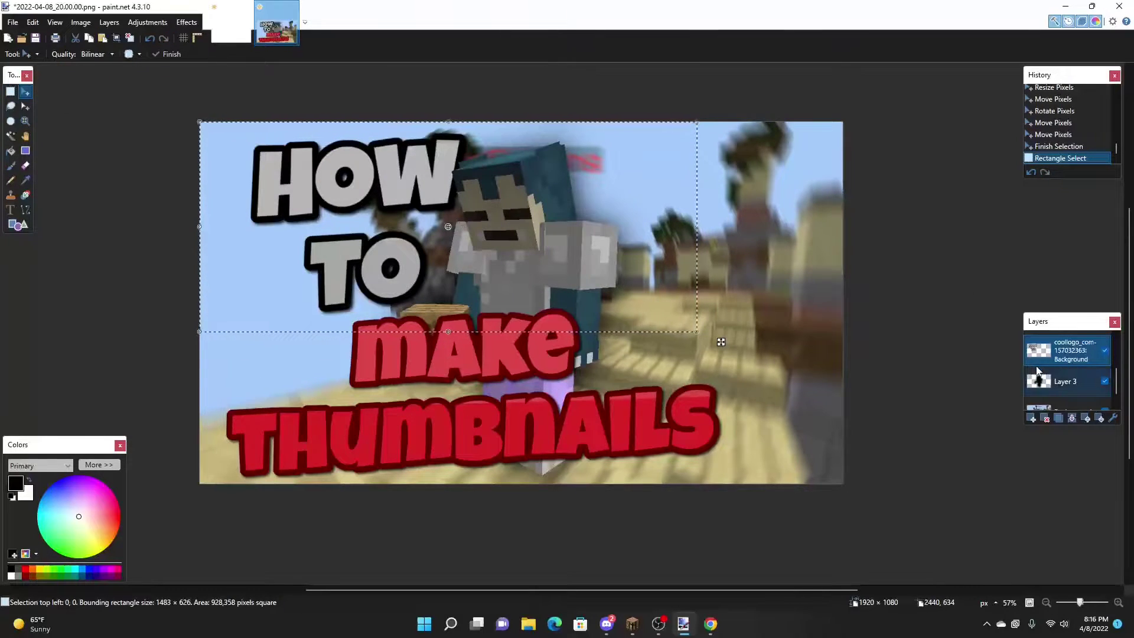
pyautogui.scroll(-3, 1056, 372)
pyautogui.click(1059, 371)
pyautogui.scroll(2, 1059, 372)
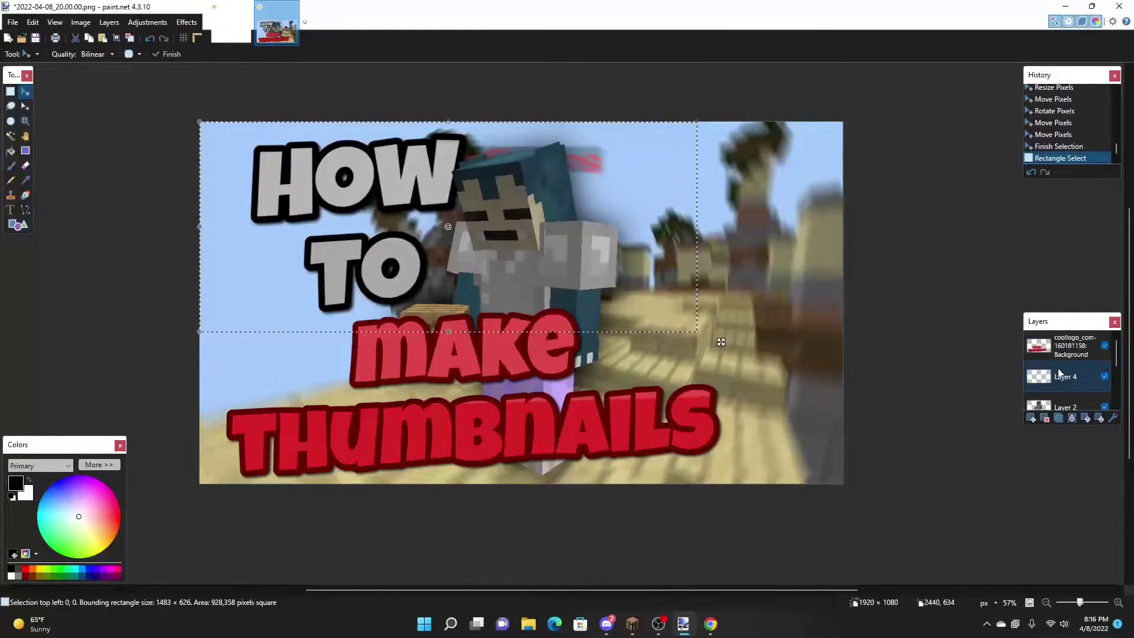
pyautogui.click(1063, 350)
# Enlarge the selected "HOW TO" area to about 1566 × 661 px and place it at about -17, -28.
pyautogui.moveTo(282, 243); pyautogui.dragTo(334, 231)
pyautogui.hscroll(2, 711, 104)
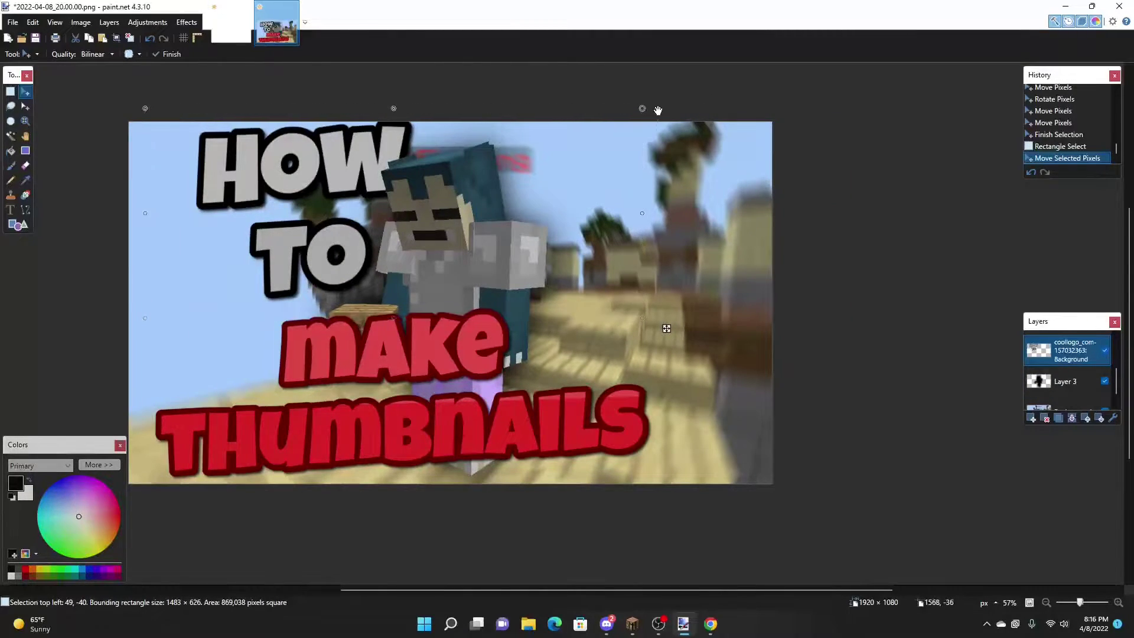
pyautogui.moveTo(657, 111); pyautogui.dragTo(478, 194)
pyautogui.moveTo(549, 176); pyautogui.dragTo(547, 182)
# Add a new empty layer above the "make thumbnails" logo layer.
pyautogui.click(1035, 375)
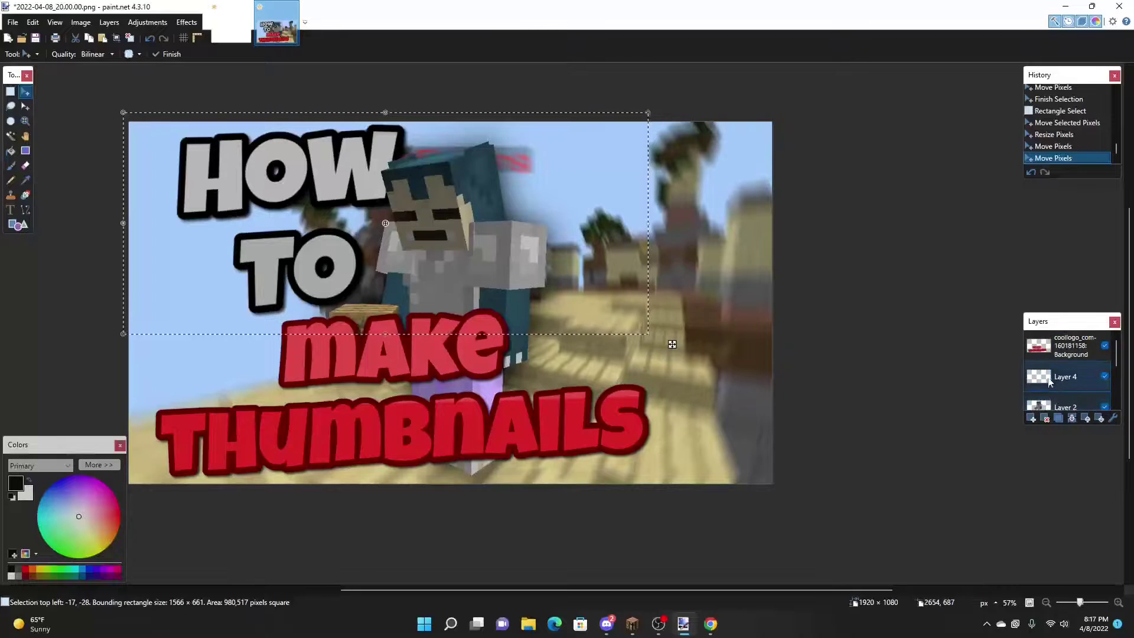
pyautogui.click(1031, 418)
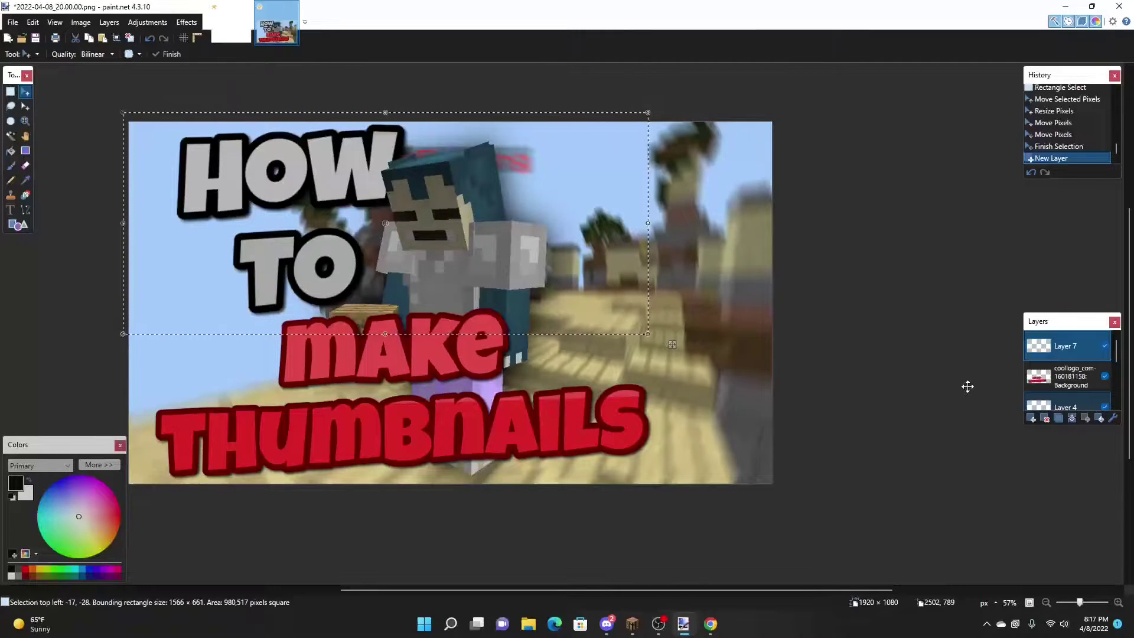
pyautogui.scroll(-2, 141, 103)
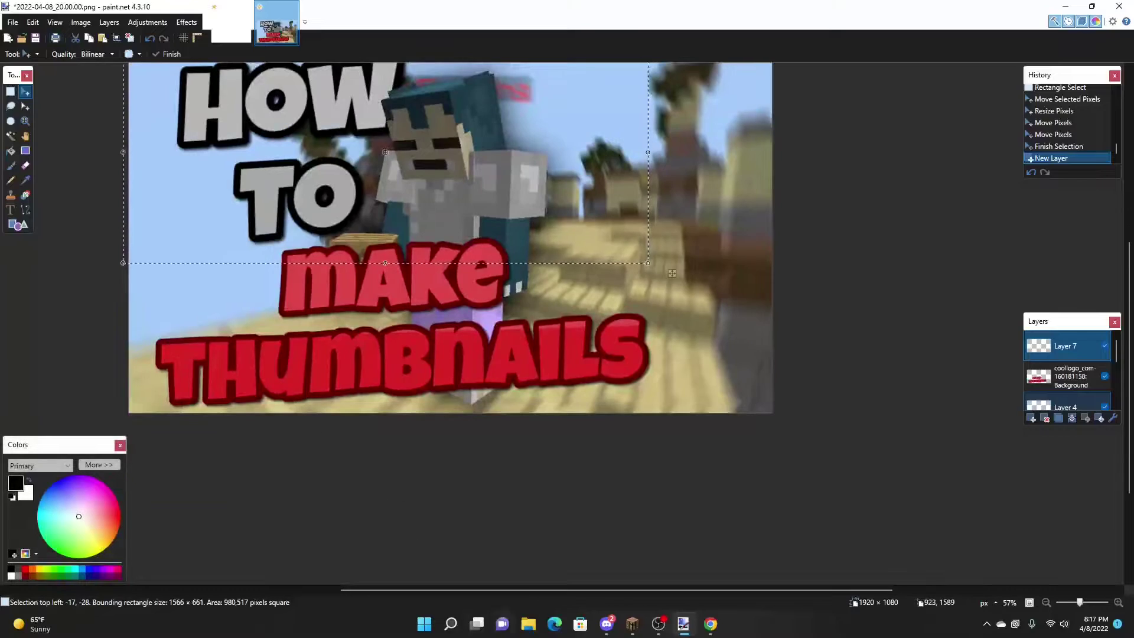
pyautogui.scroll(5, 523, 582)
pyautogui.scroll(-4, 476, 558)
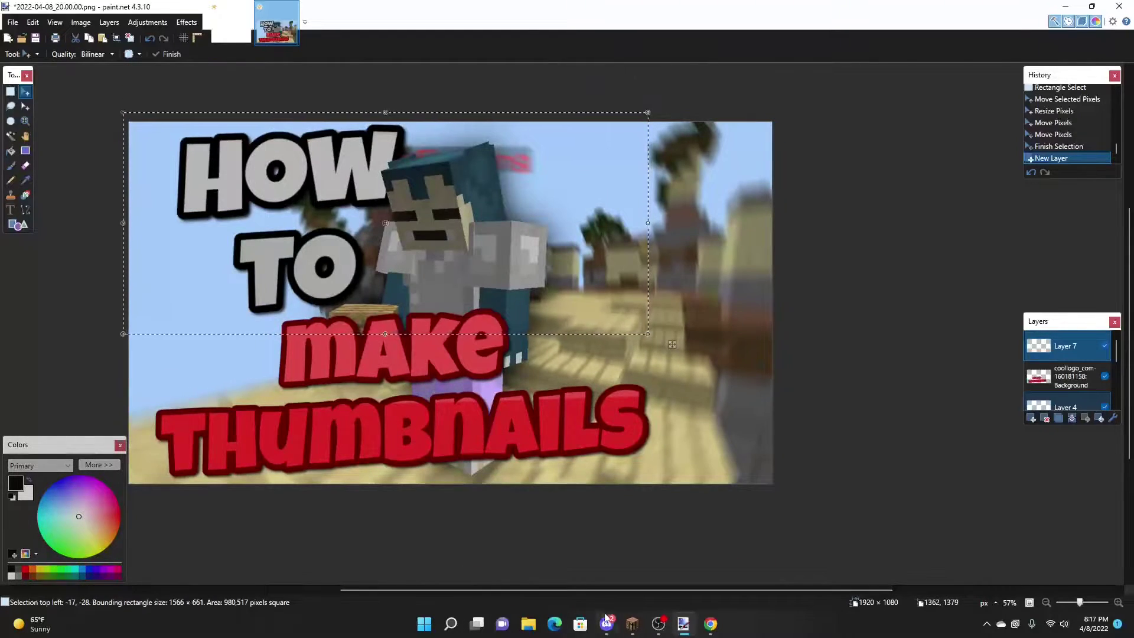
# Switch to Canva in the browser, search the design types for "yo" and create a blank YouTube Thumbnail design.
pyautogui.click(710, 623)
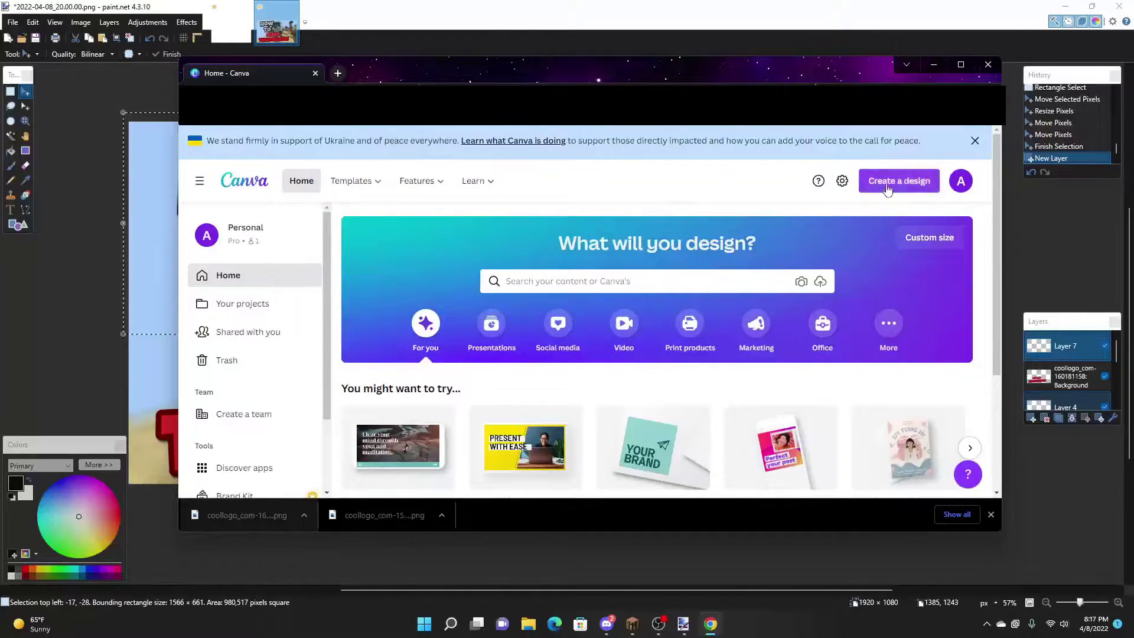
pyautogui.click(887, 188)
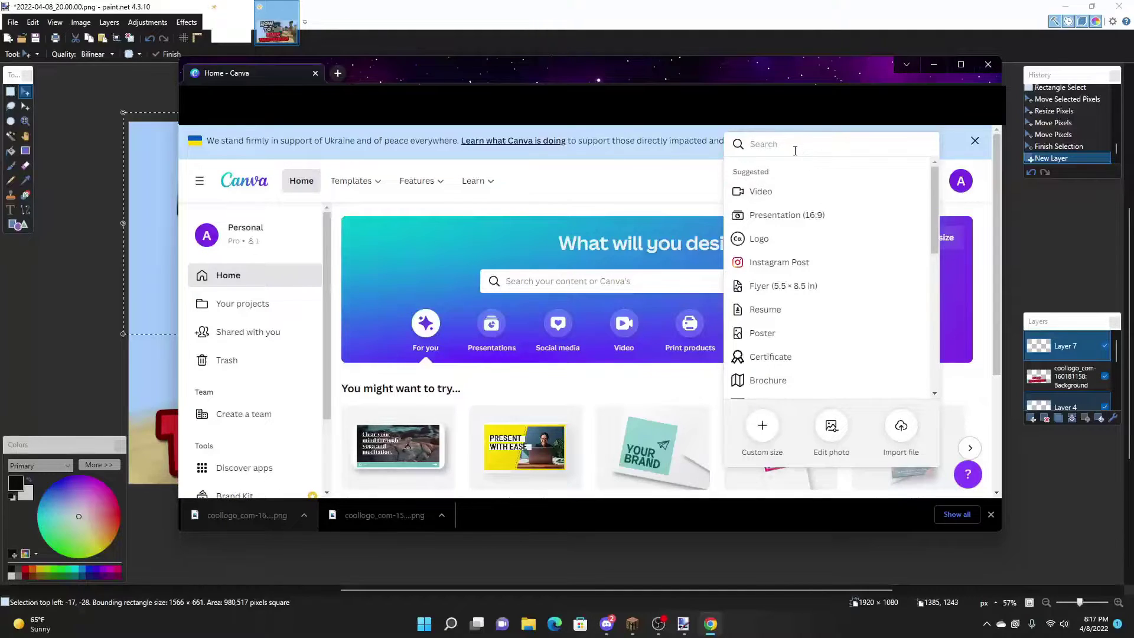
pyautogui.write('yo')
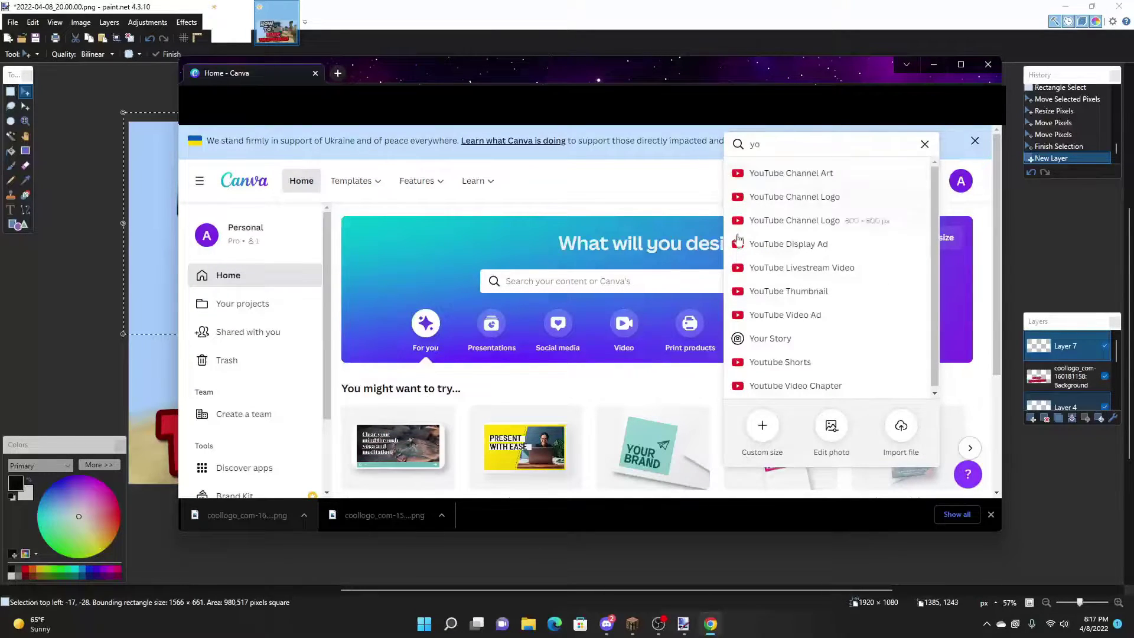
pyautogui.click(782, 297)
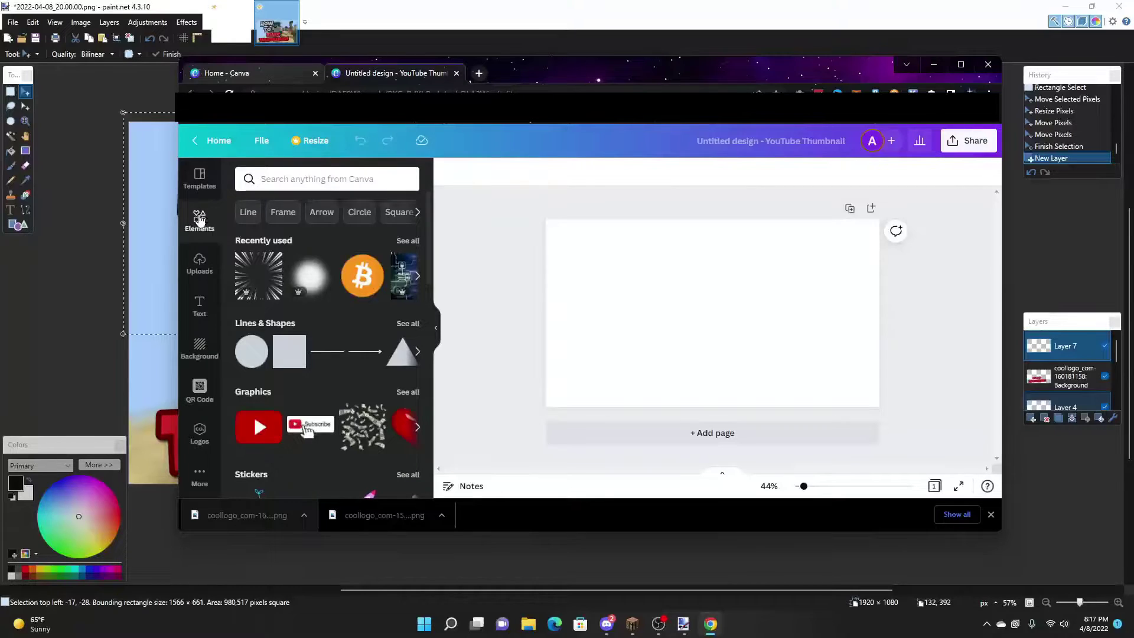
# Search the Canva elements for "effects" and look through the results for graphics suitable for the thumbnail.
pyautogui.click(311, 178)
pyautogui.write('eff')
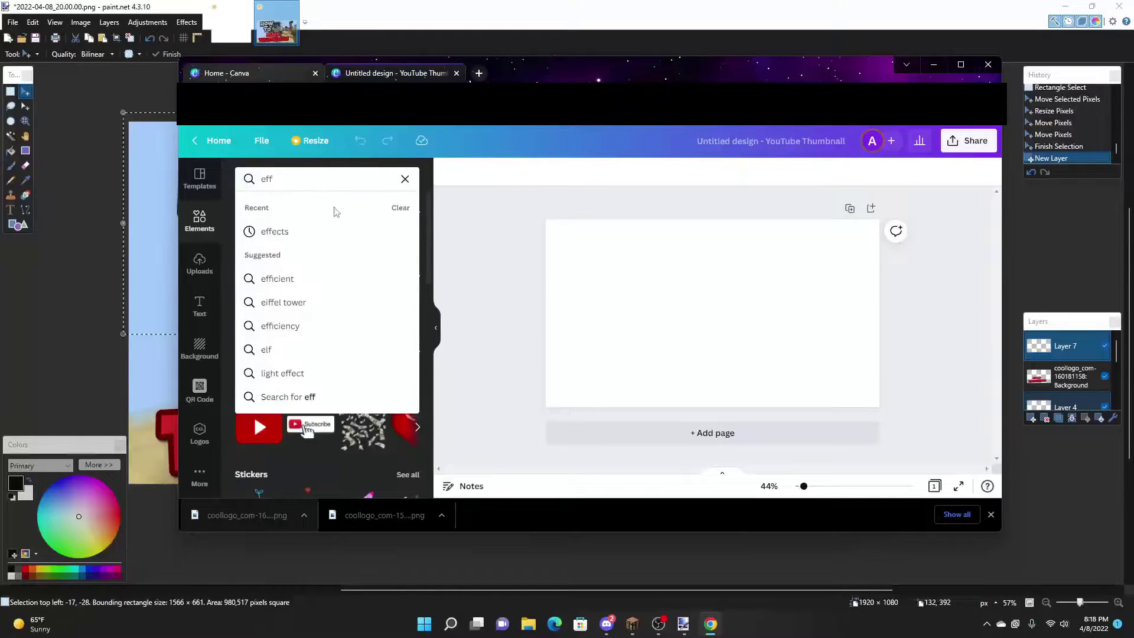
pyautogui.click(283, 230)
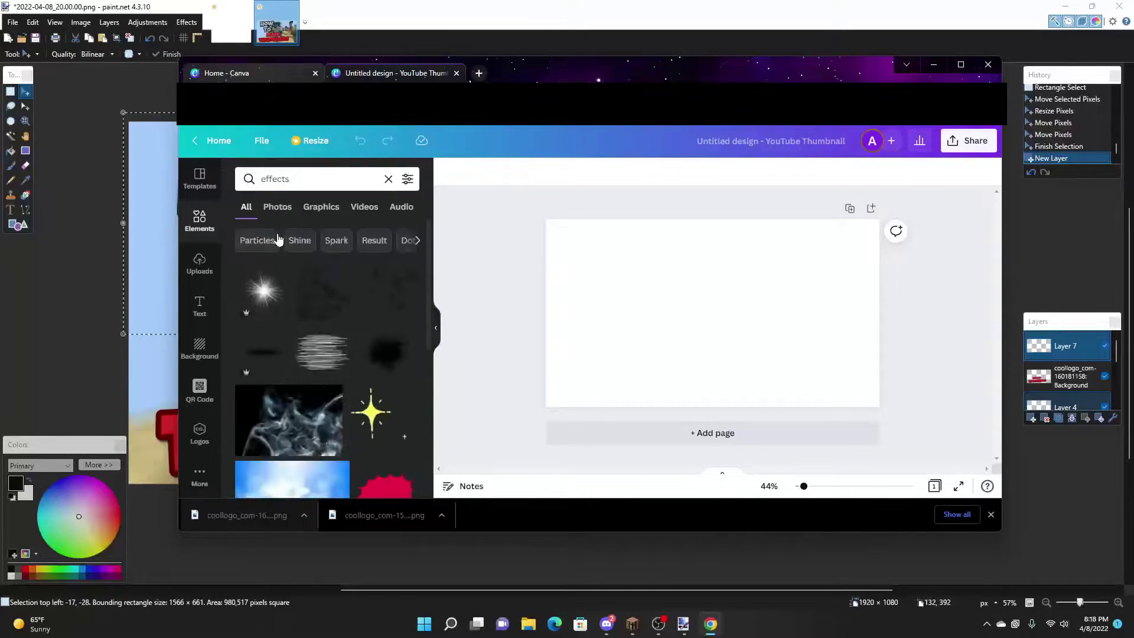
pyautogui.scroll(-8, 295, 295)
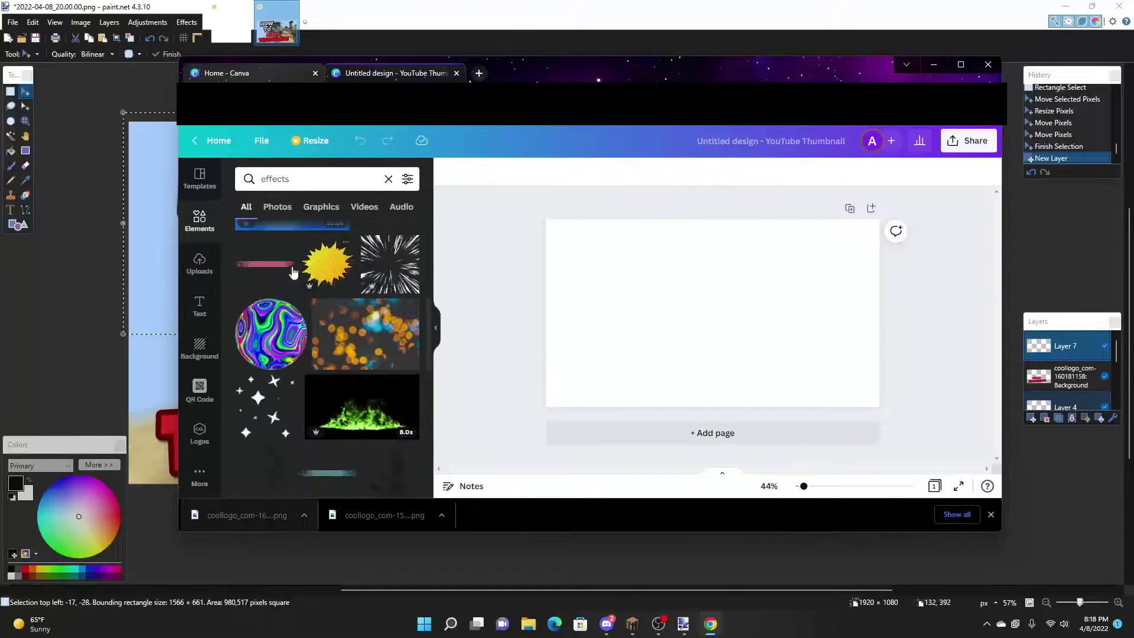
pyautogui.scroll(-5, 304, 323)
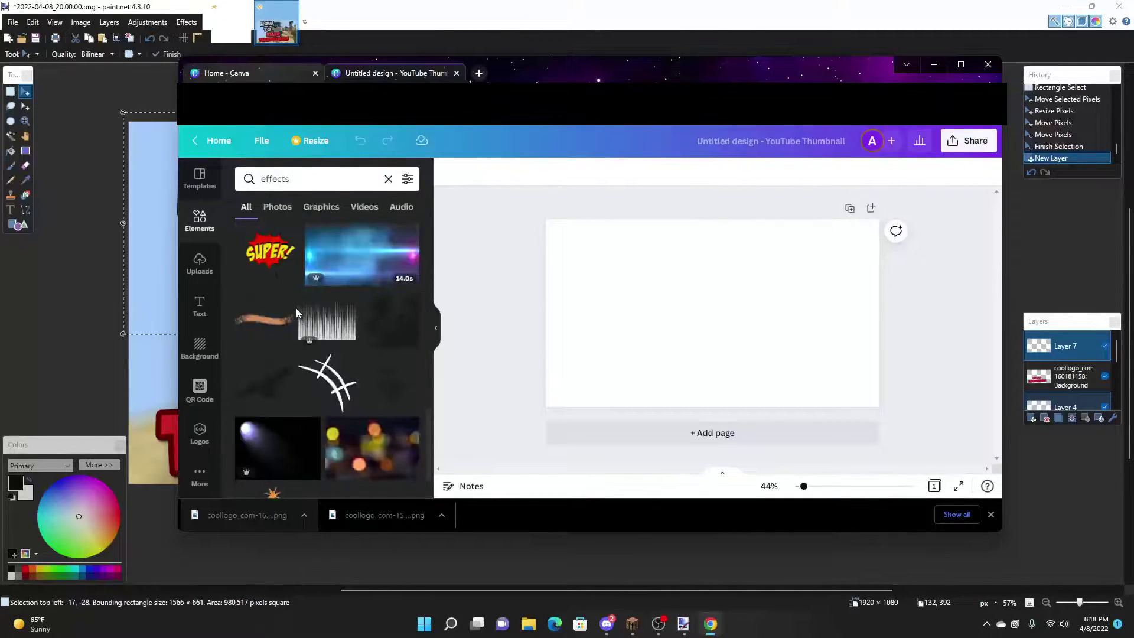
pyautogui.scroll(-4, 308, 309)
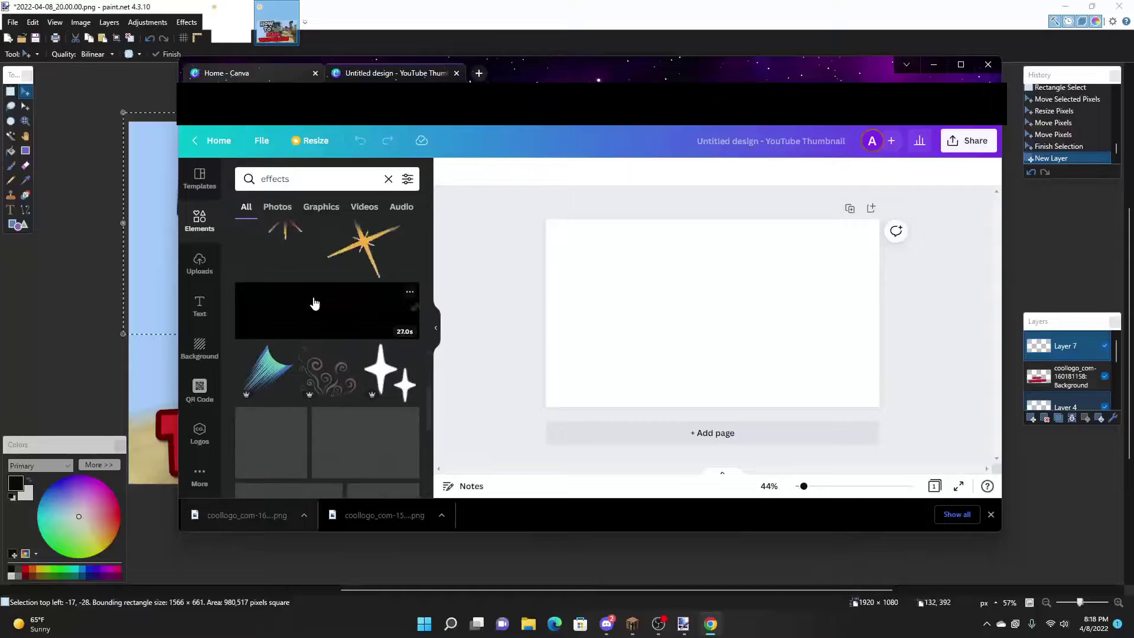
pyautogui.scroll(15, 326, 343)
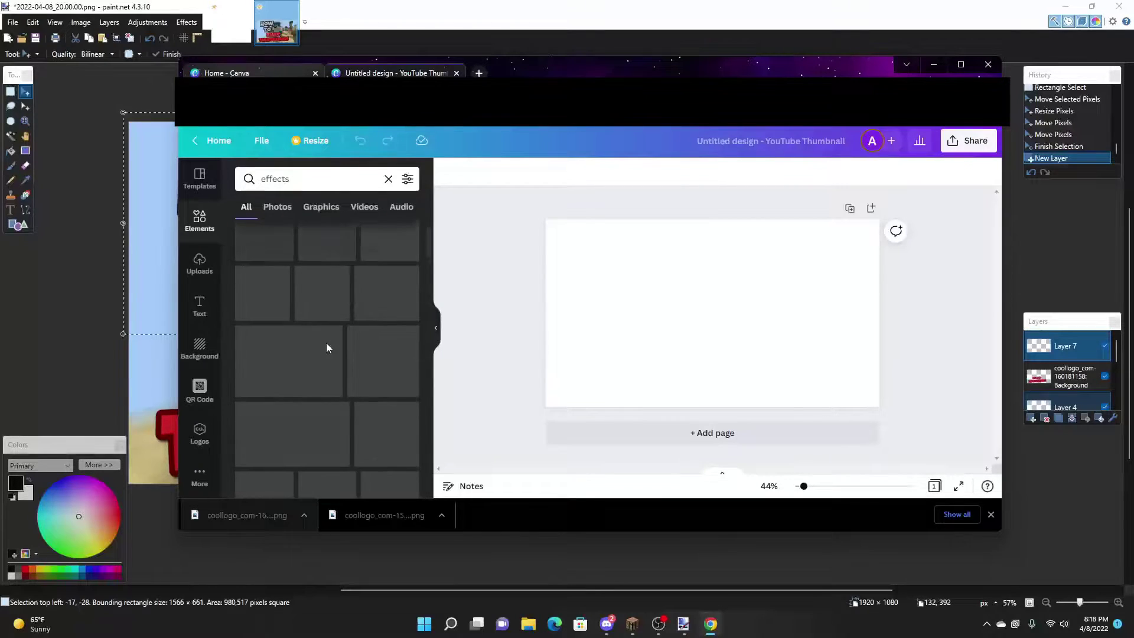
# Check the Particles suggestion, return to the "effects" results and browse further down through them.
pyautogui.click(259, 241)
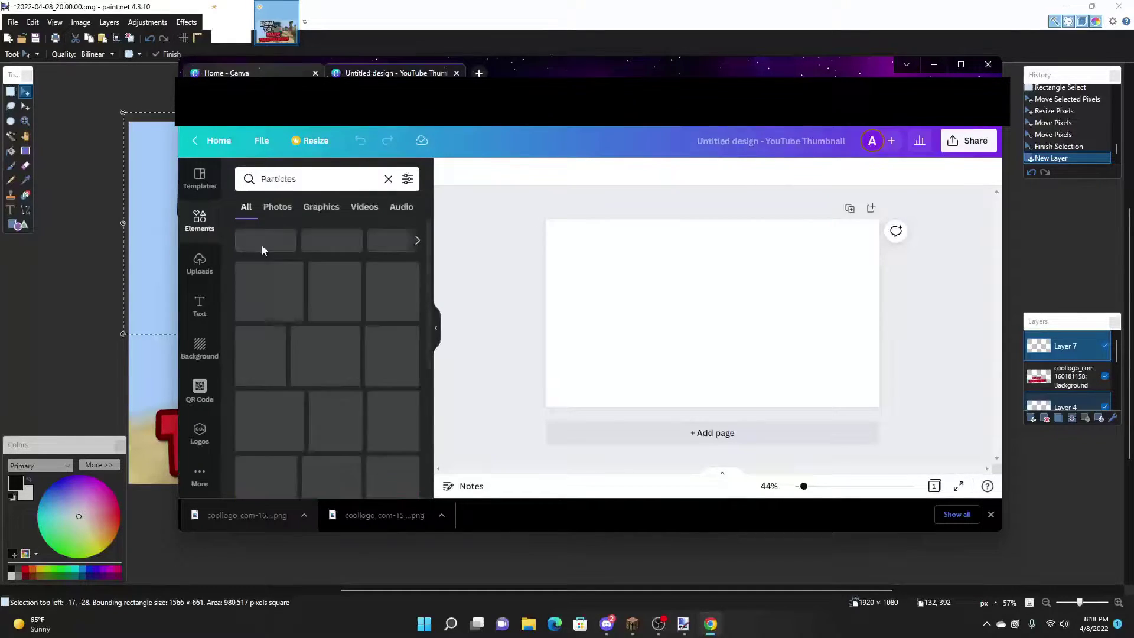
pyautogui.scroll(-5, 351, 325)
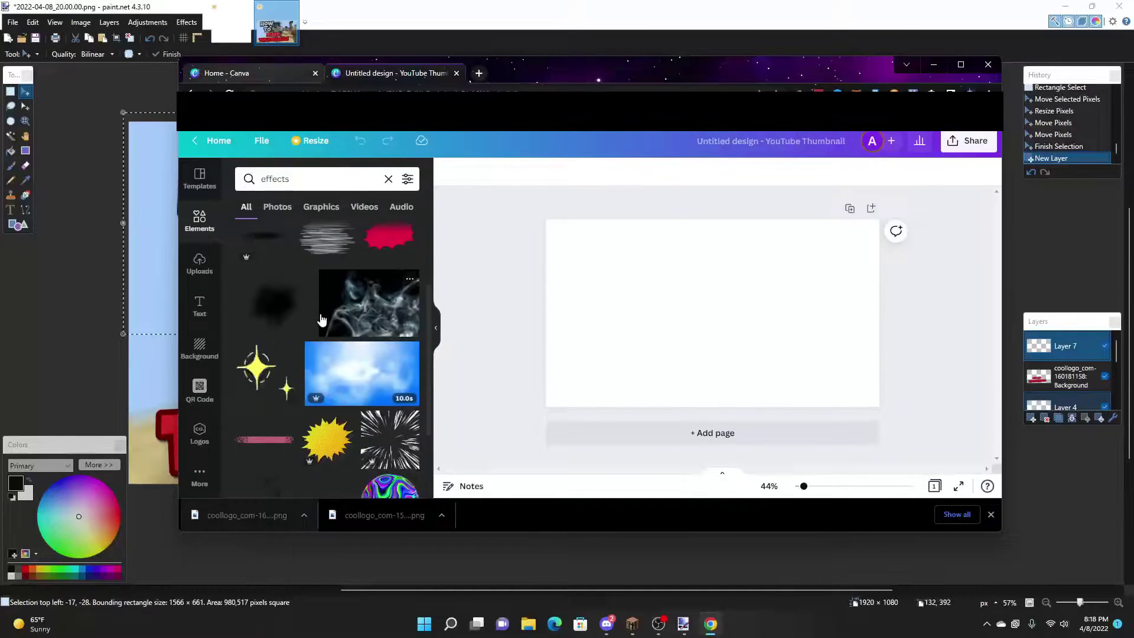
pyautogui.scroll(-5, 322, 321)
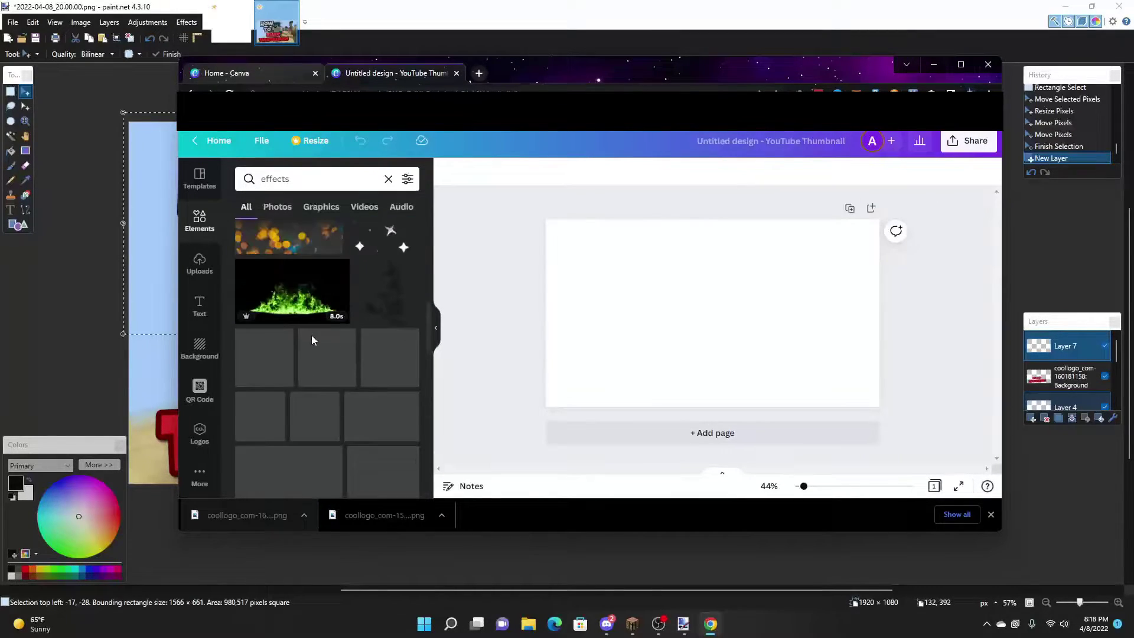
pyautogui.scroll(-4, 309, 339)
pyautogui.scroll(-5, 307, 344)
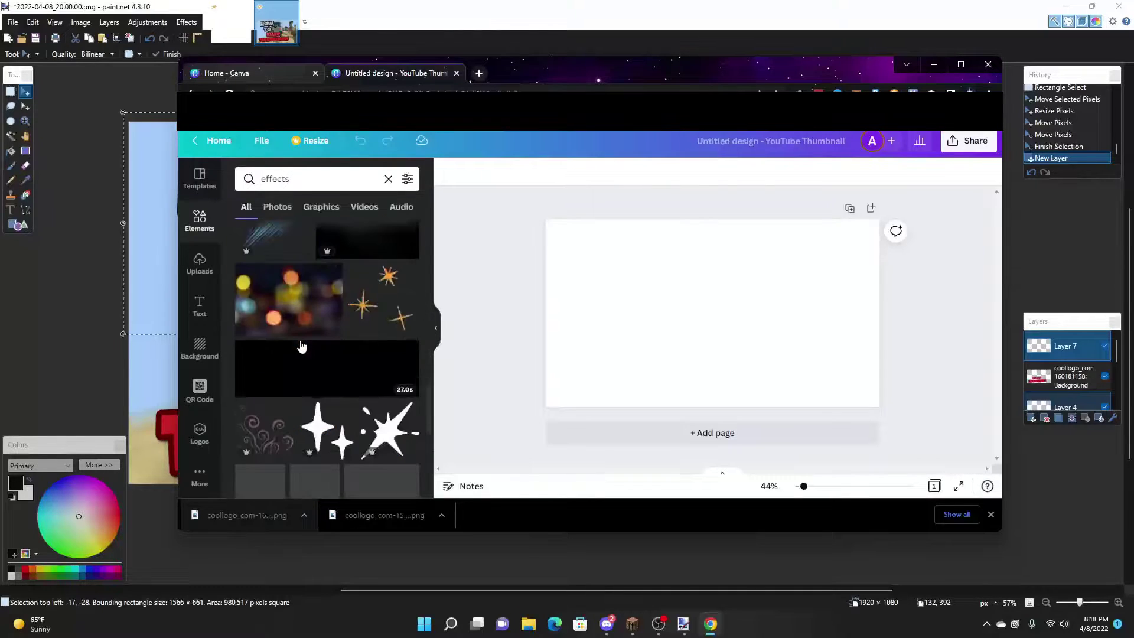
pyautogui.scroll(-1, 306, 347)
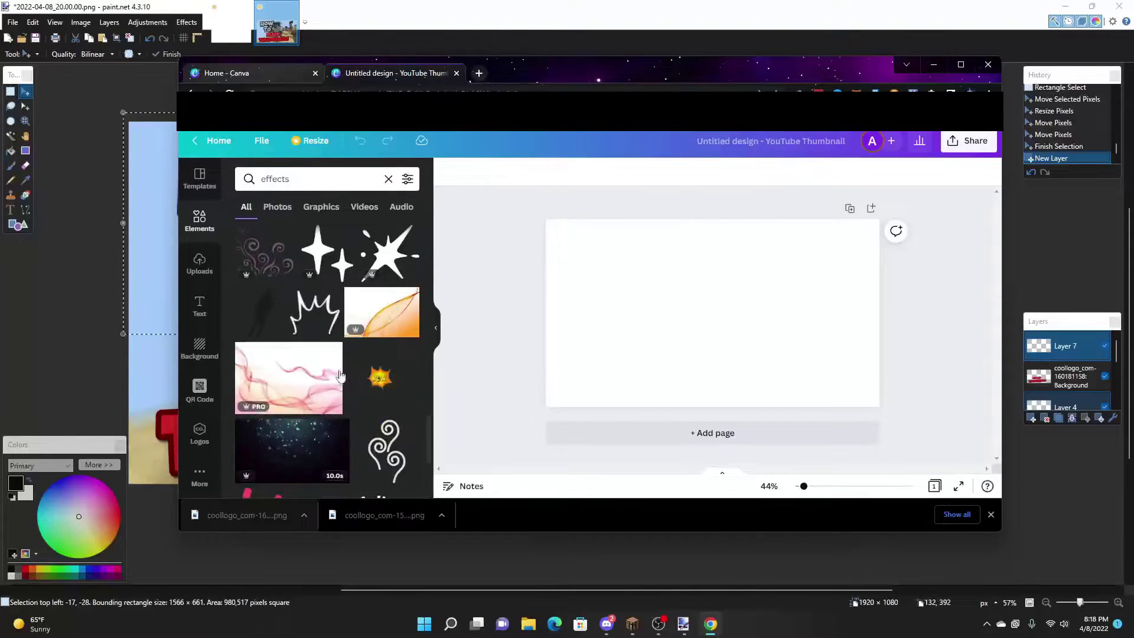
pyautogui.scroll(-3, 335, 370)
pyautogui.scroll(-8, 395, 341)
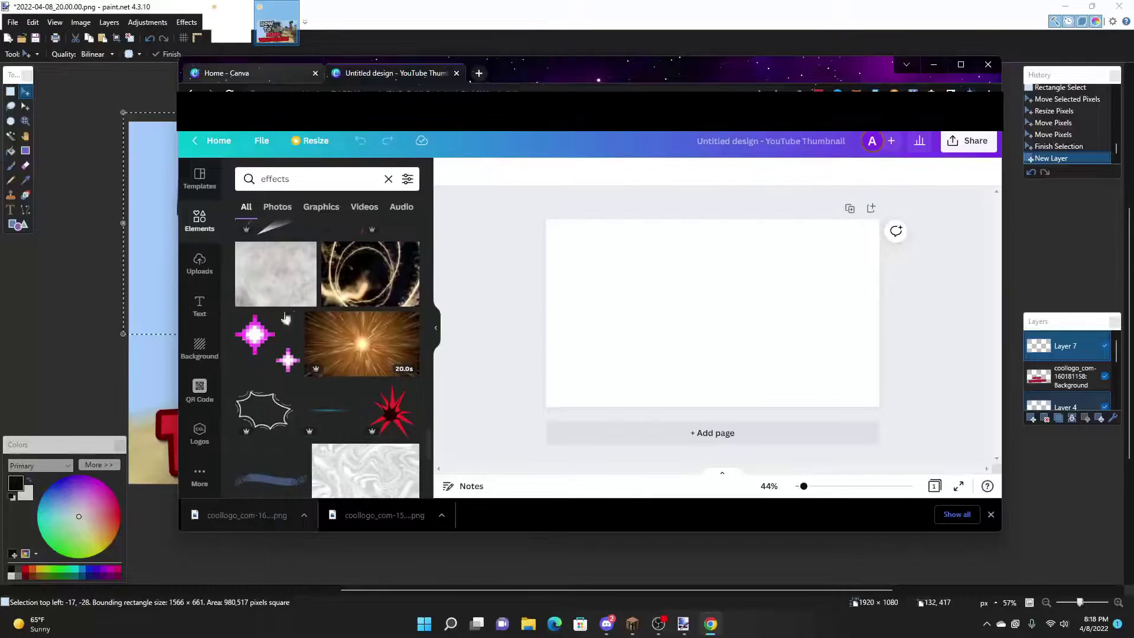
pyautogui.scroll(-3, 327, 366)
pyautogui.scroll(-10, 324, 335)
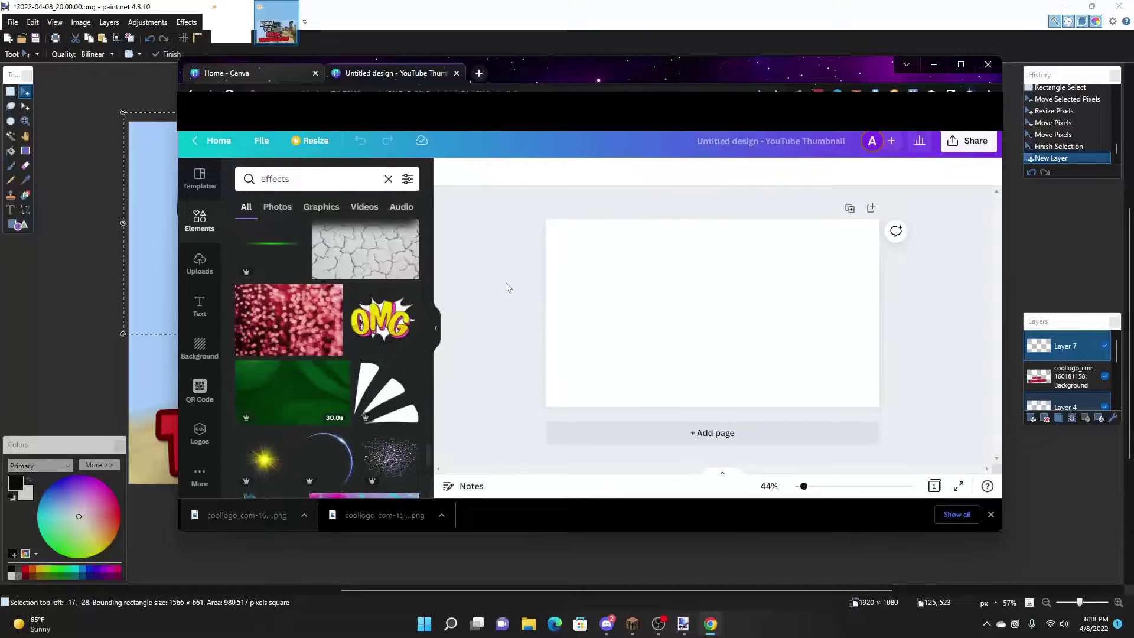
# Select the blank thumbnail page, view the design's download settings and close them.
pyautogui.click(611, 291)
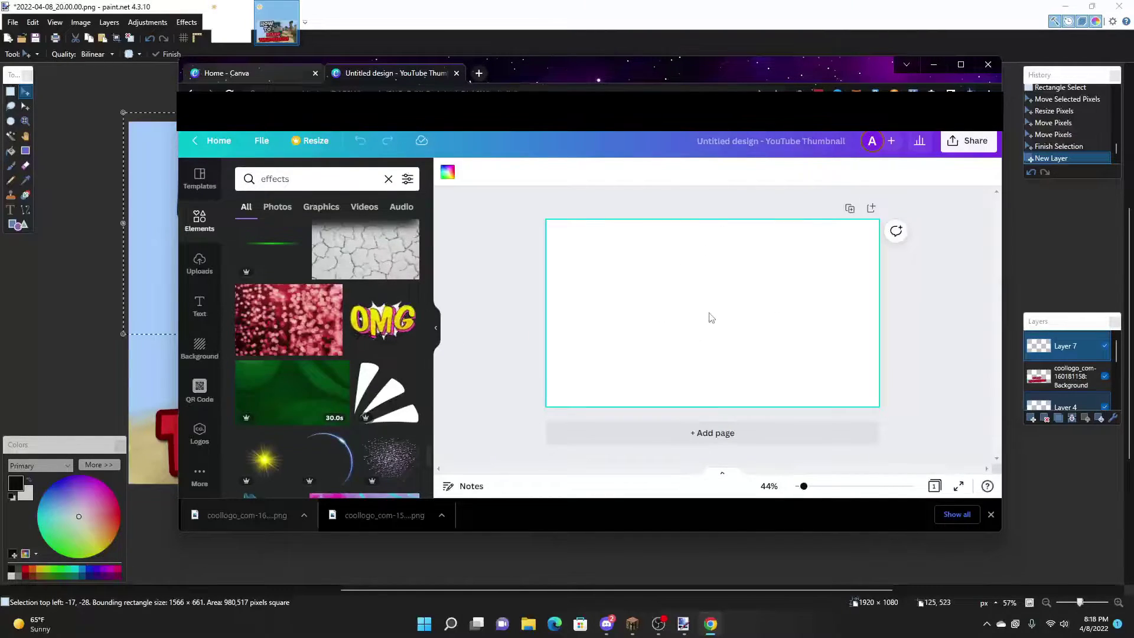
pyautogui.click(985, 145)
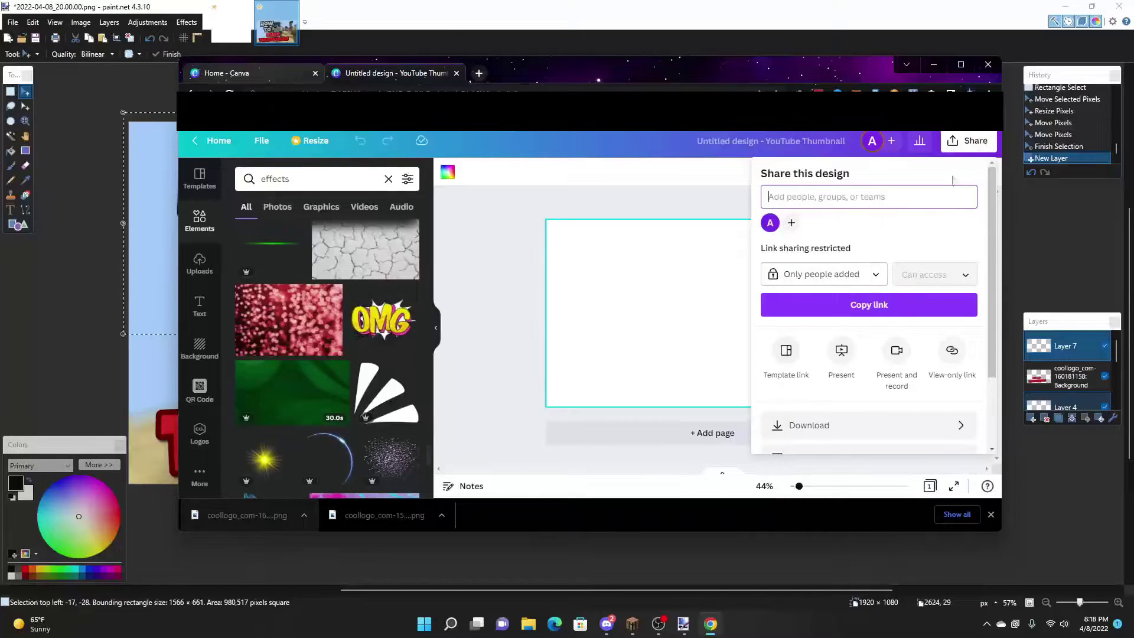
pyautogui.click(814, 427)
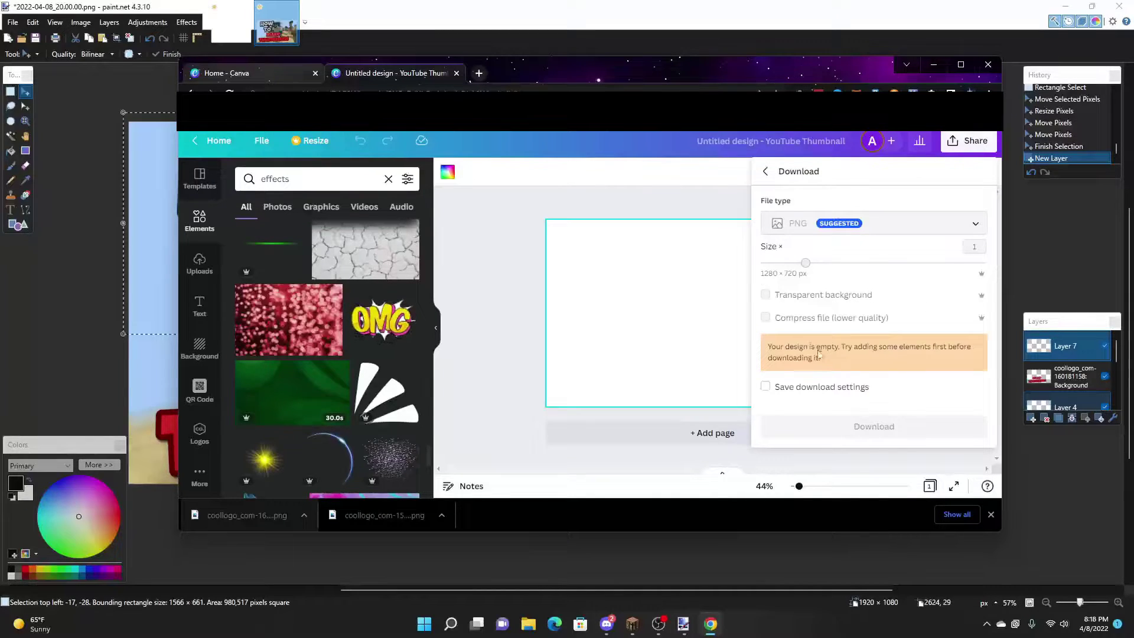
pyautogui.click(496, 283)
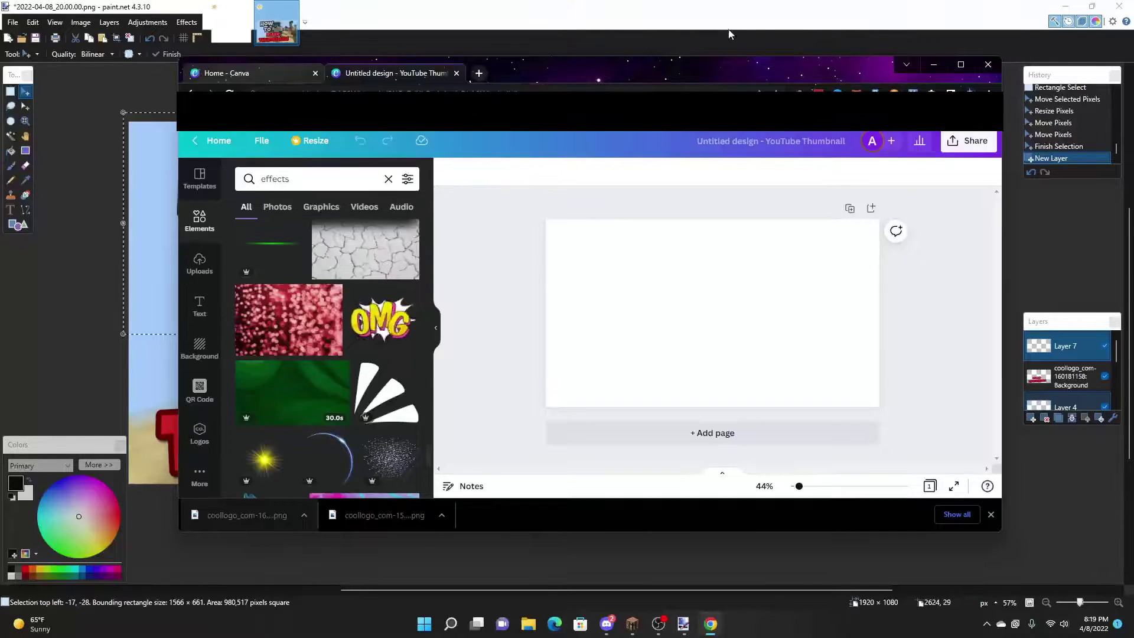
# Switch to paint.net, open "Untitled design - 2022-03-17T151549.005.png" from the thumbnail folder as a separate image and close it again.
pyautogui.click(16, 30)
pyautogui.click(14, 24)
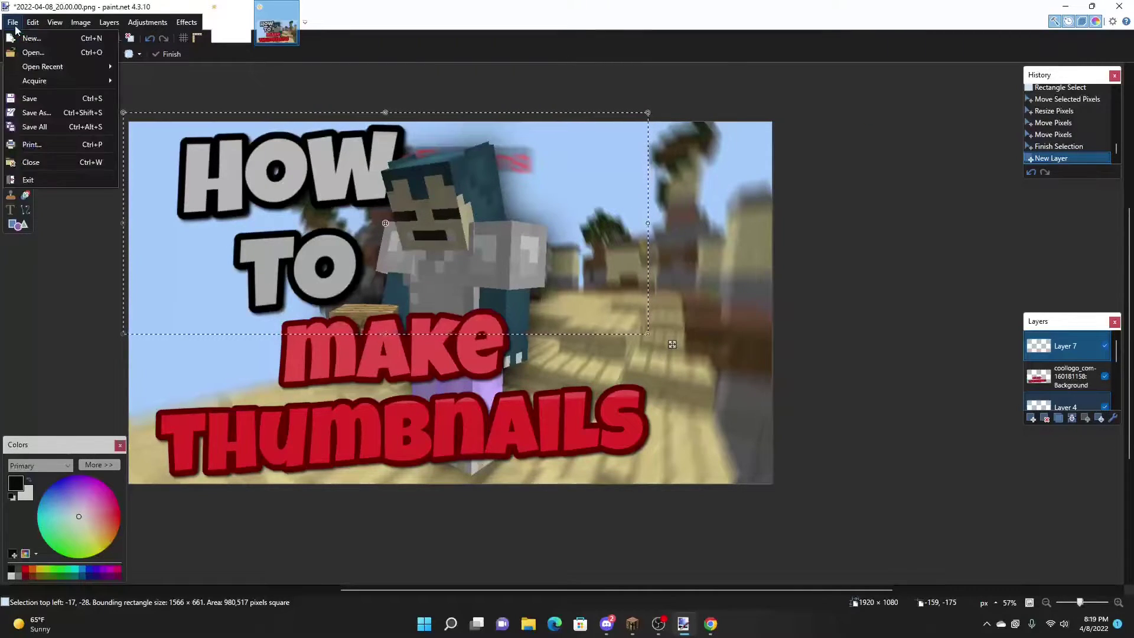
pyautogui.click(36, 51)
pyautogui.click(55, 98)
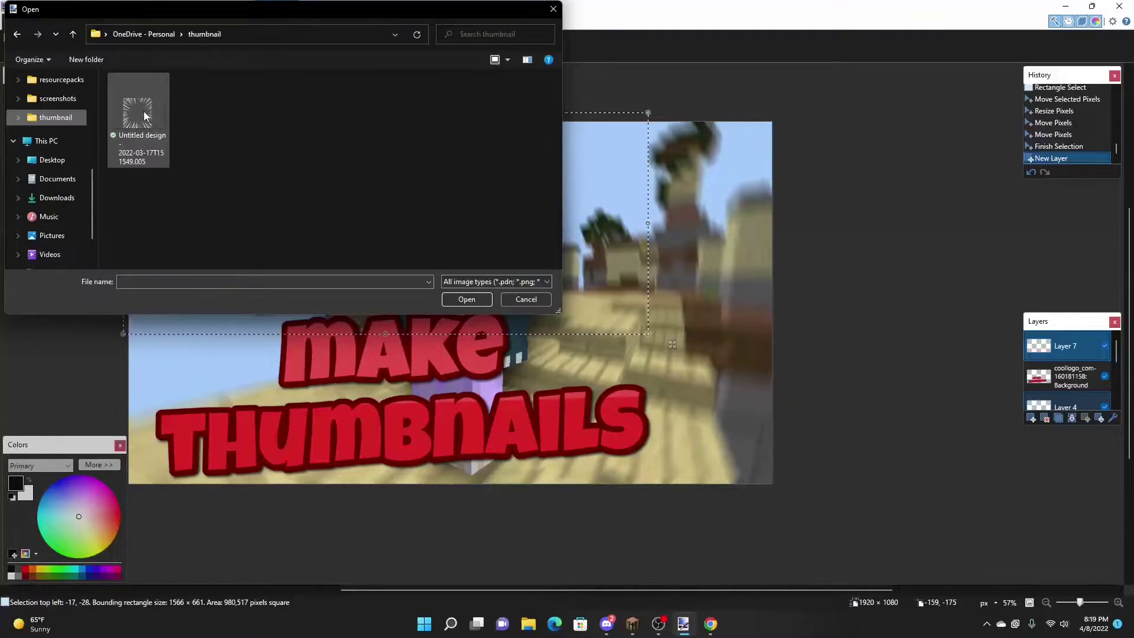
pyautogui.click(145, 114)
pyautogui.click(476, 300)
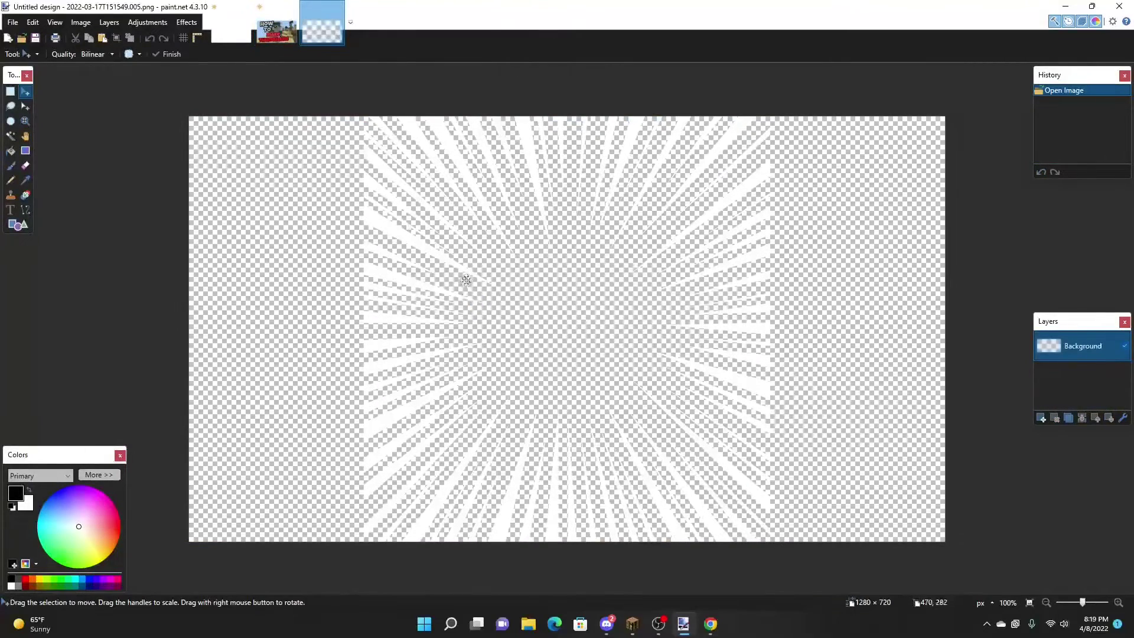
pyautogui.click(337, 7)
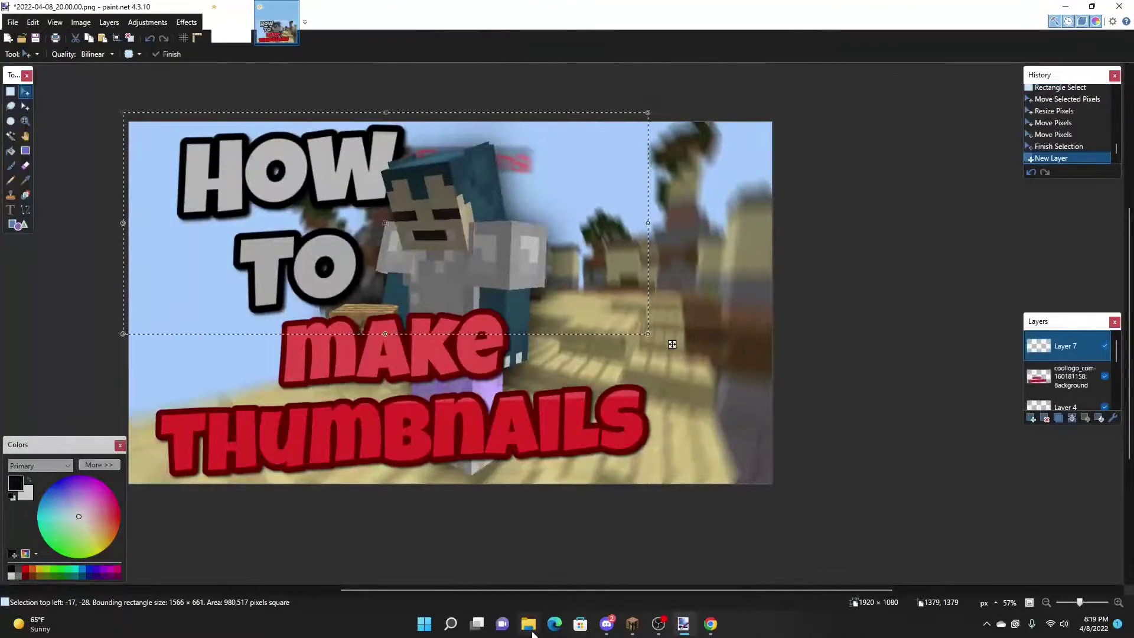
# Bring the white ray-burst image from File Explorer into the thumbnail as a new layer.
pyautogui.click(528, 623)
pyautogui.moveTo(362, 349); pyautogui.dragTo(354, 319)
pyautogui.click(561, 357)
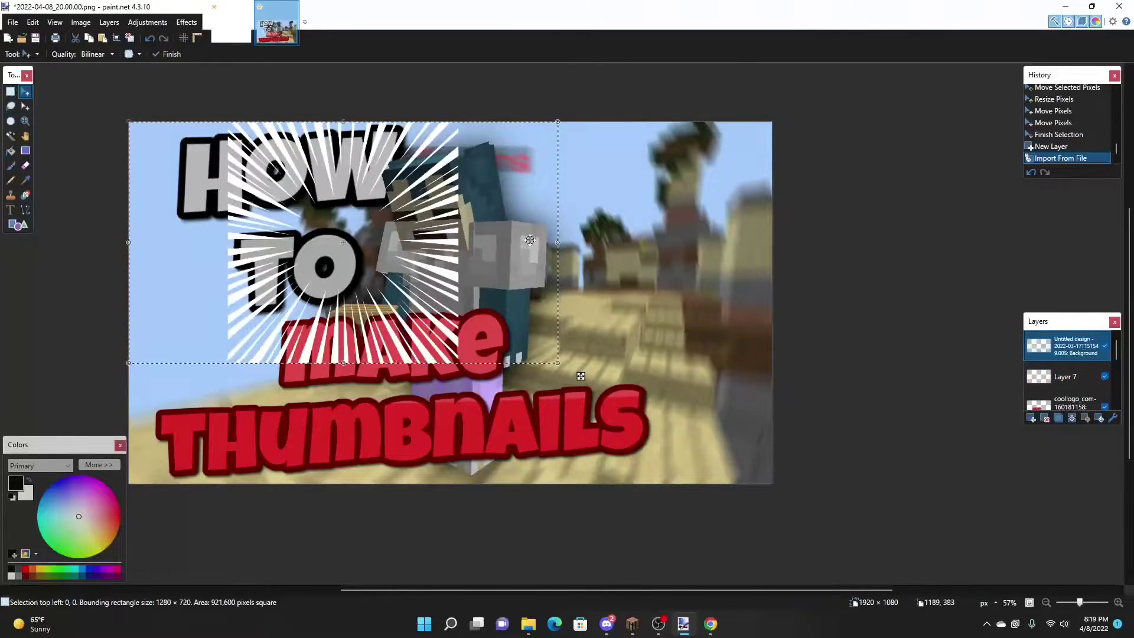
# Enlarge the ray-burst layer to about 2556 × 1142 px and place it at about -627, -71.
pyautogui.moveTo(530, 242); pyautogui.dragTo(549, 313)
pyautogui.moveTo(456, 286); pyautogui.dragTo(449, 246)
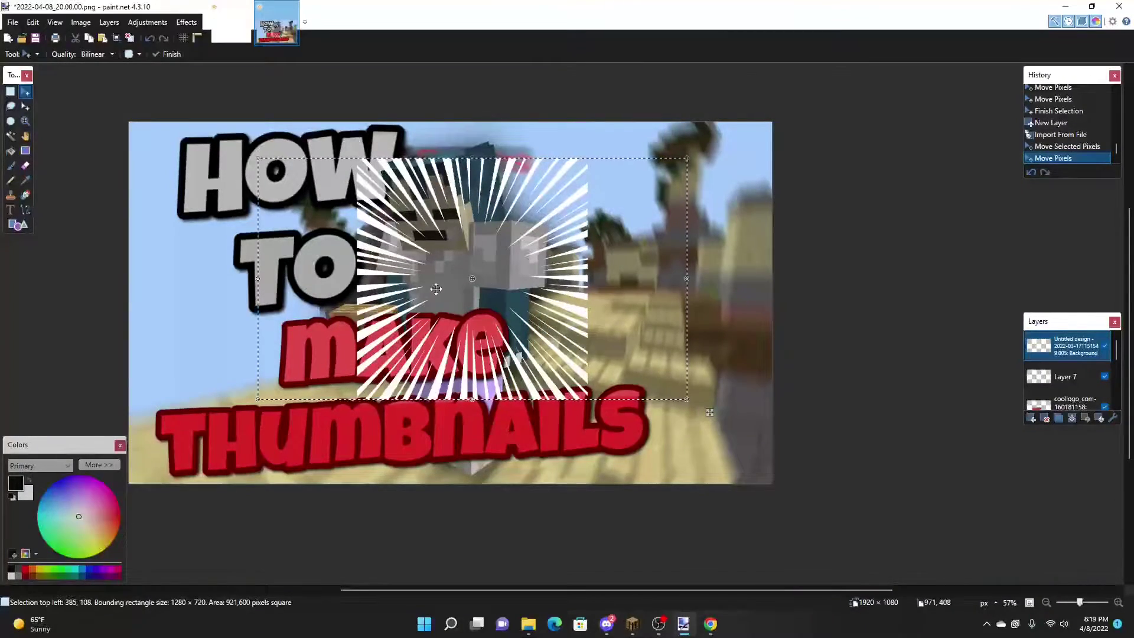
pyautogui.moveTo(269, 164); pyautogui.dragTo(13, 8)
pyautogui.moveTo(700, 228); pyautogui.dragTo(915, 287)
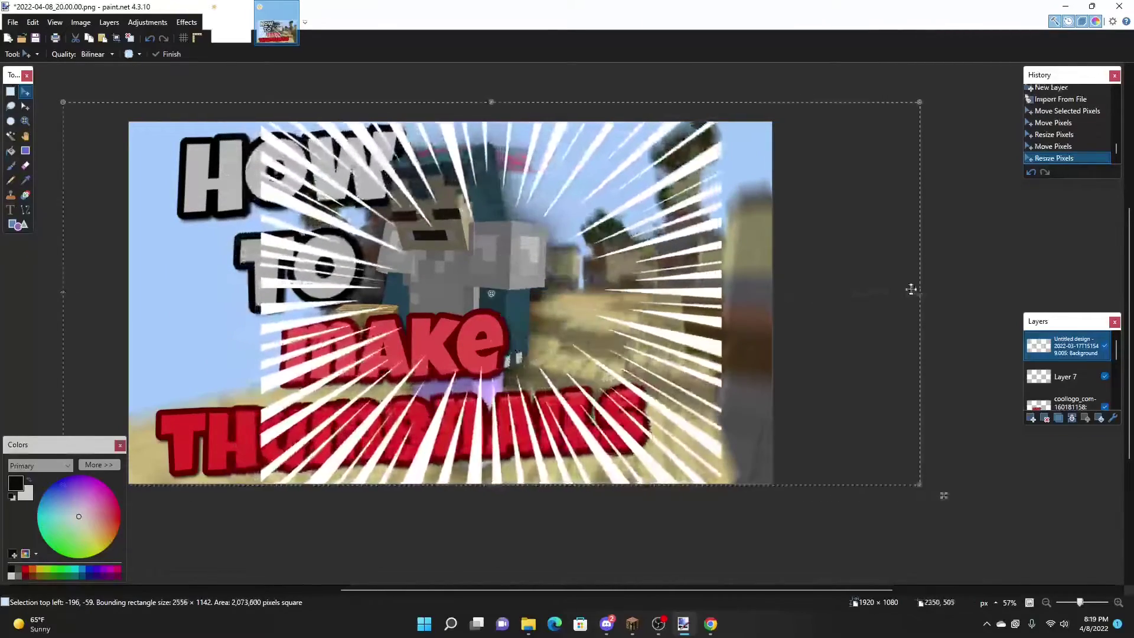
pyautogui.moveTo(707, 292); pyautogui.dragTo(561, 288)
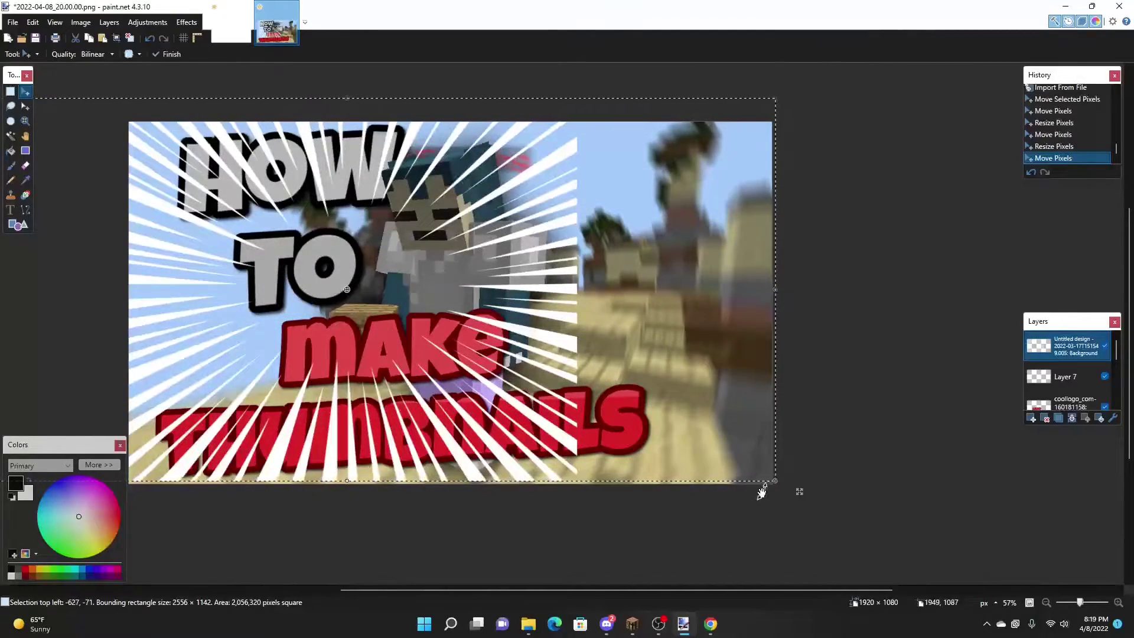
# Enlarge the ray burst to about 3654 × 1605 px and shift it to about 376, 25.
pyautogui.moveTo(775, 484); pyautogui.dragTo(875, 632)
pyautogui.moveTo(730, 321); pyautogui.dragTo(674, 273)
pyautogui.moveTo(820, 317); pyautogui.dragTo(1086, 319)
pyautogui.moveTo(254, 252); pyautogui.dragTo(535, 314)
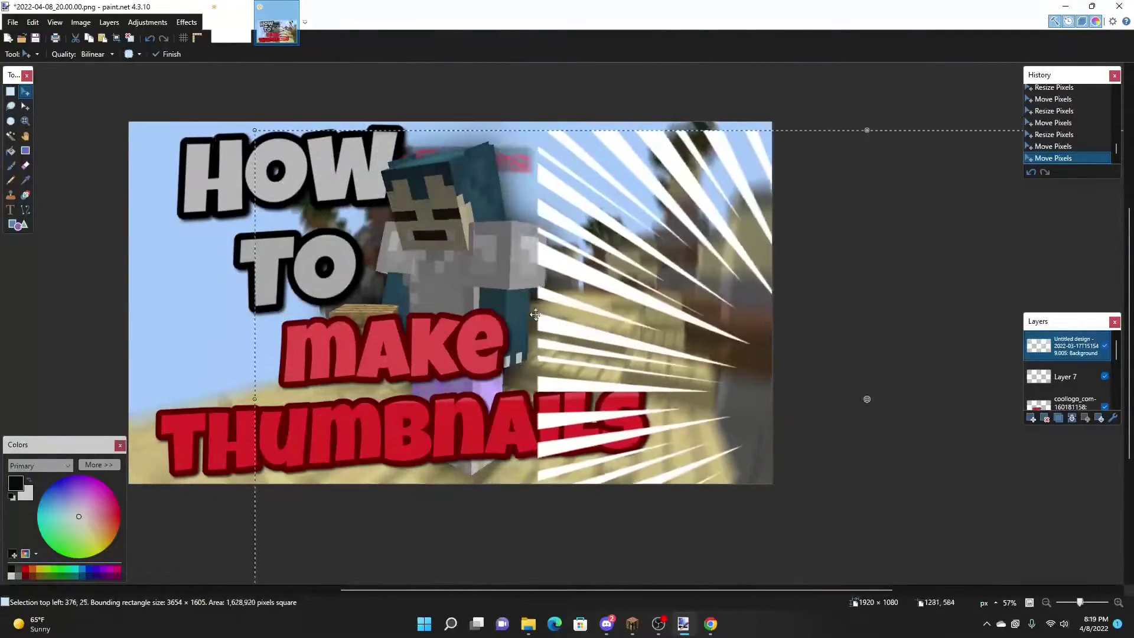
# Stretch the ray burst to about 4039 × 1791 px and place it at about -1093, -275 so it spans the canvas.
pyautogui.moveTo(277, 397); pyautogui.dragTo(333, 420)
pyautogui.moveTo(310, 153); pyautogui.dragTo(467, 90)
pyautogui.moveTo(889, 357); pyautogui.dragTo(294, 299)
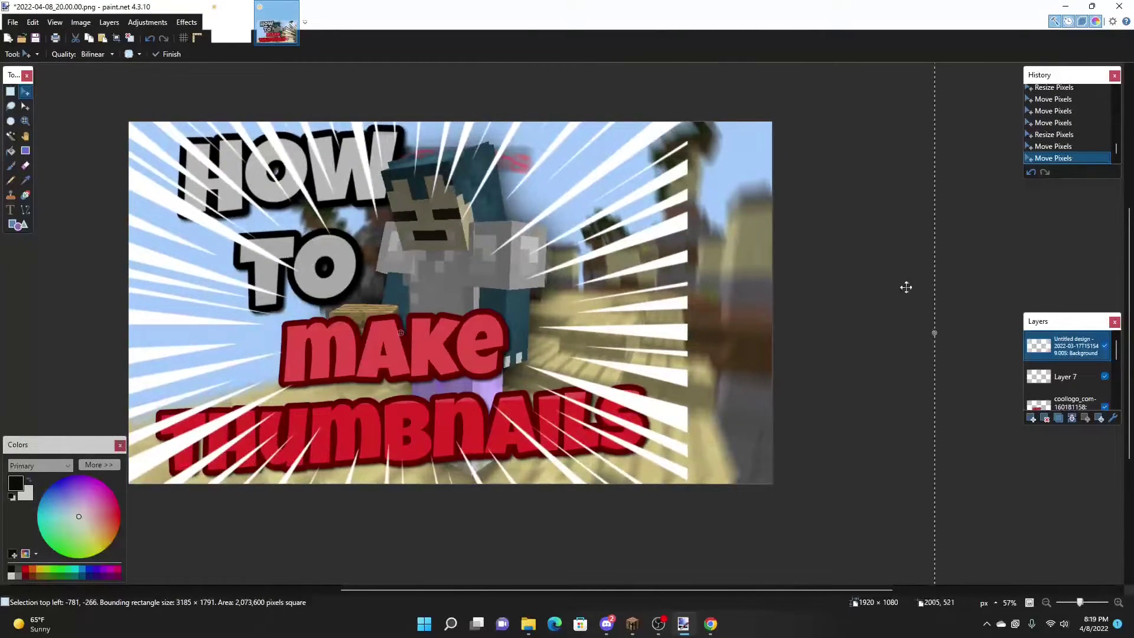
pyautogui.moveTo(933, 337); pyautogui.dragTo(630, 320)
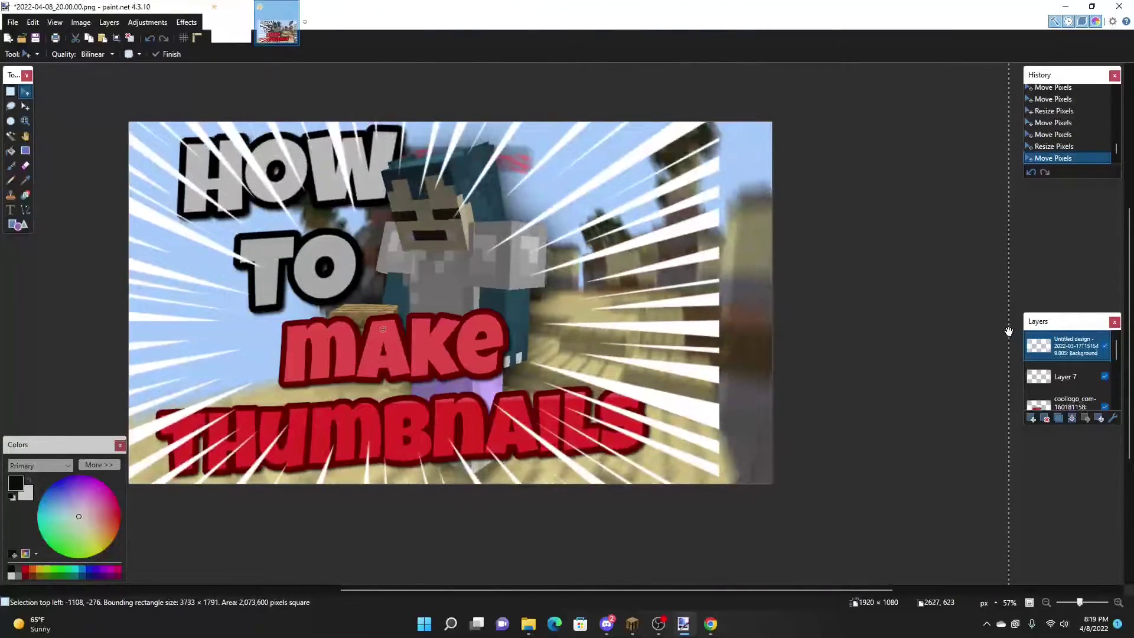
pyautogui.moveTo(1008, 331); pyautogui.dragTo(645, 279)
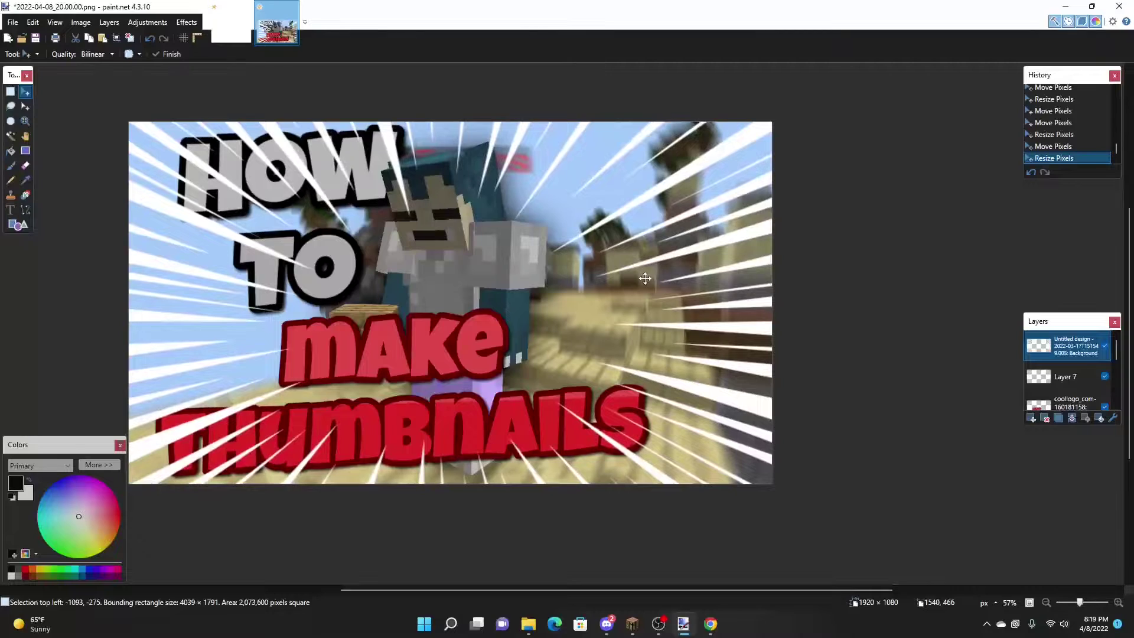
pyautogui.click(645, 279)
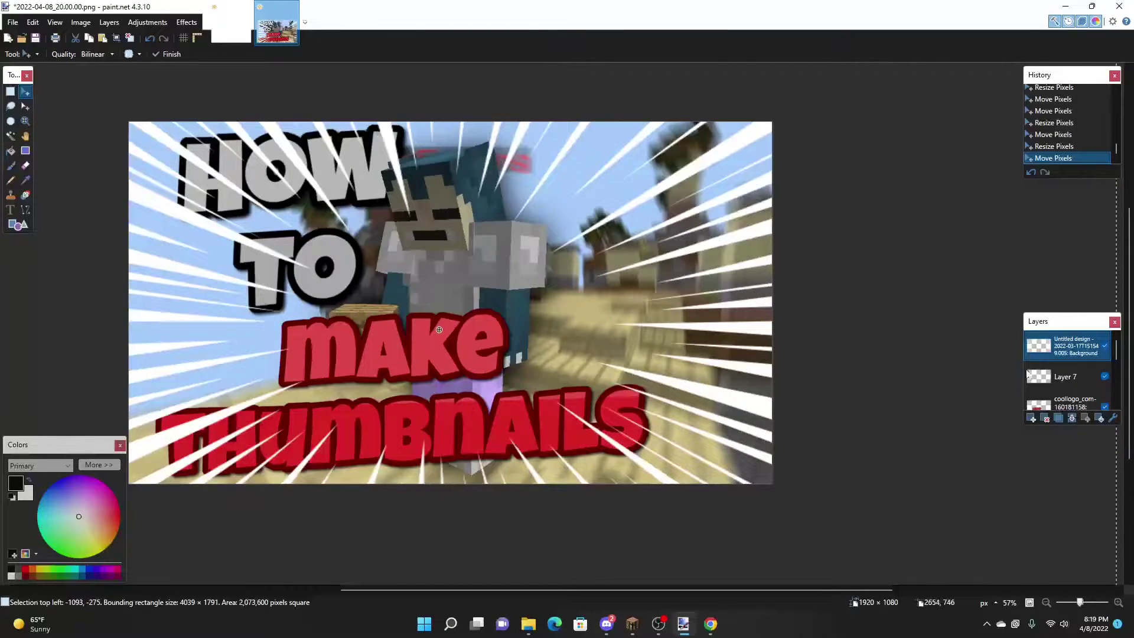
# Move the ray-burst layer down the stack to directly below Layer 3, behind the text and the player.
pyautogui.moveTo(1057, 357); pyautogui.dragTo(1064, 406)
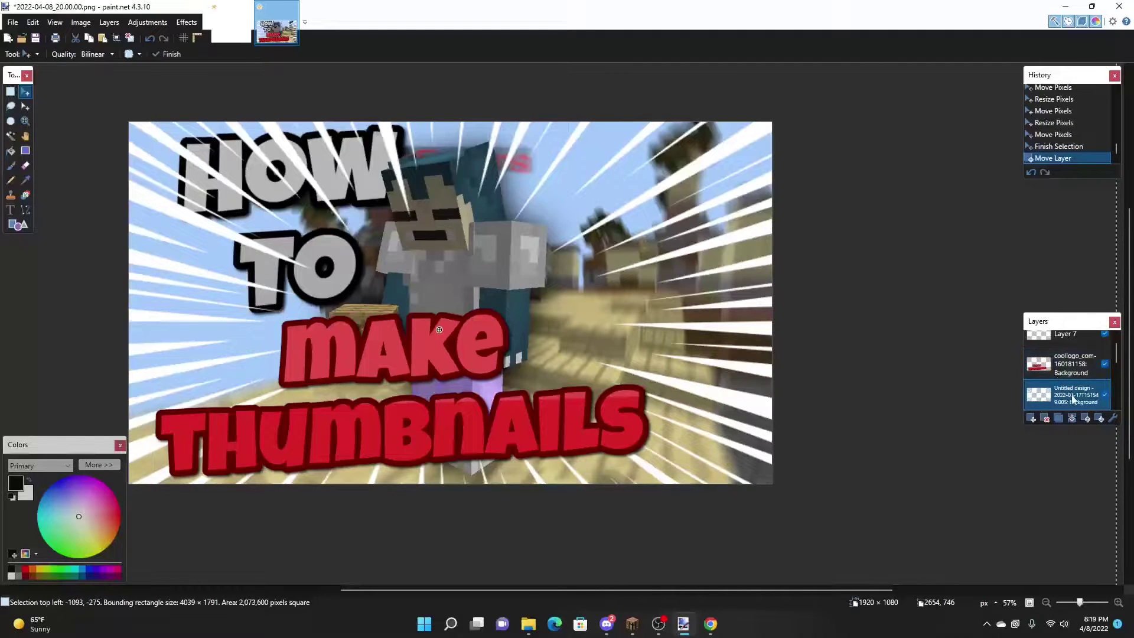
pyautogui.click(1075, 417)
pyautogui.click(1074, 417)
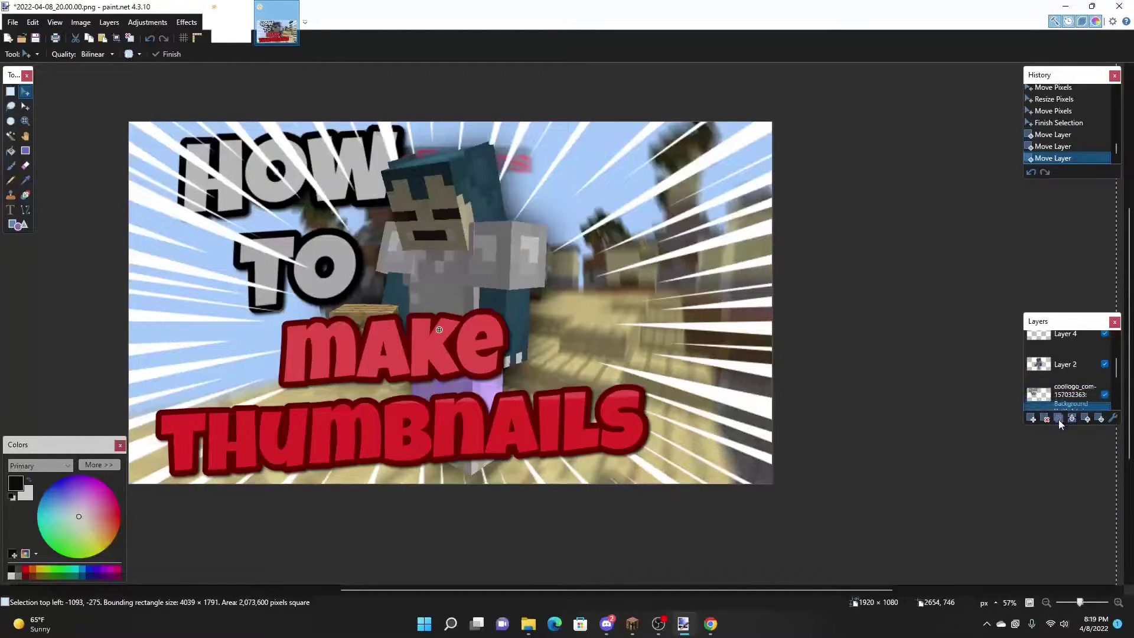
pyautogui.click(1057, 418)
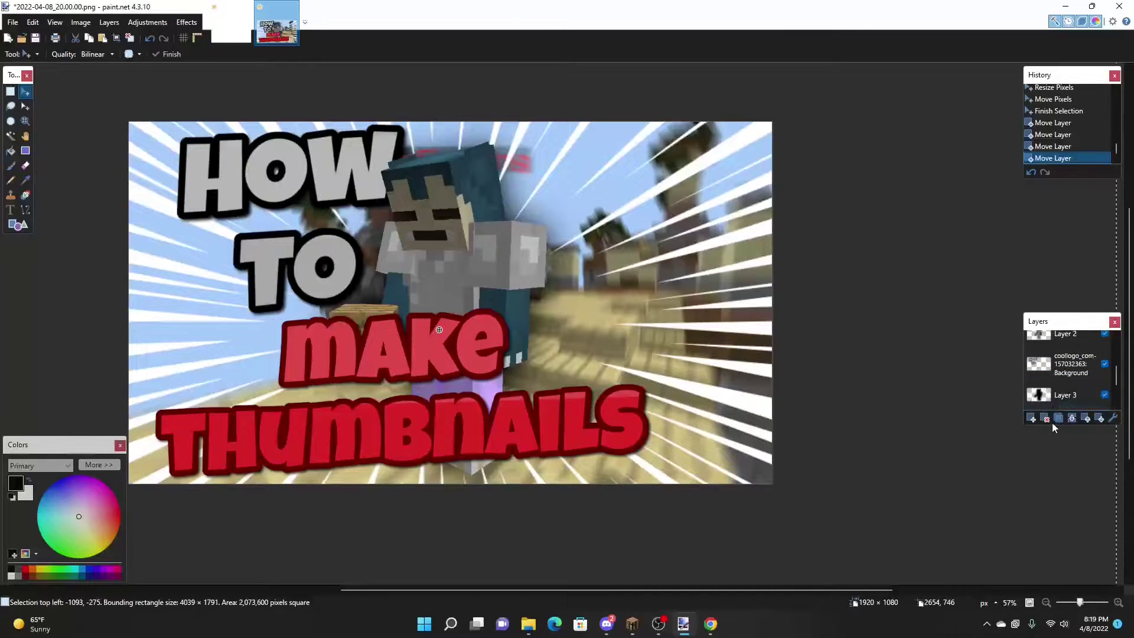
pyautogui.click(1053, 418)
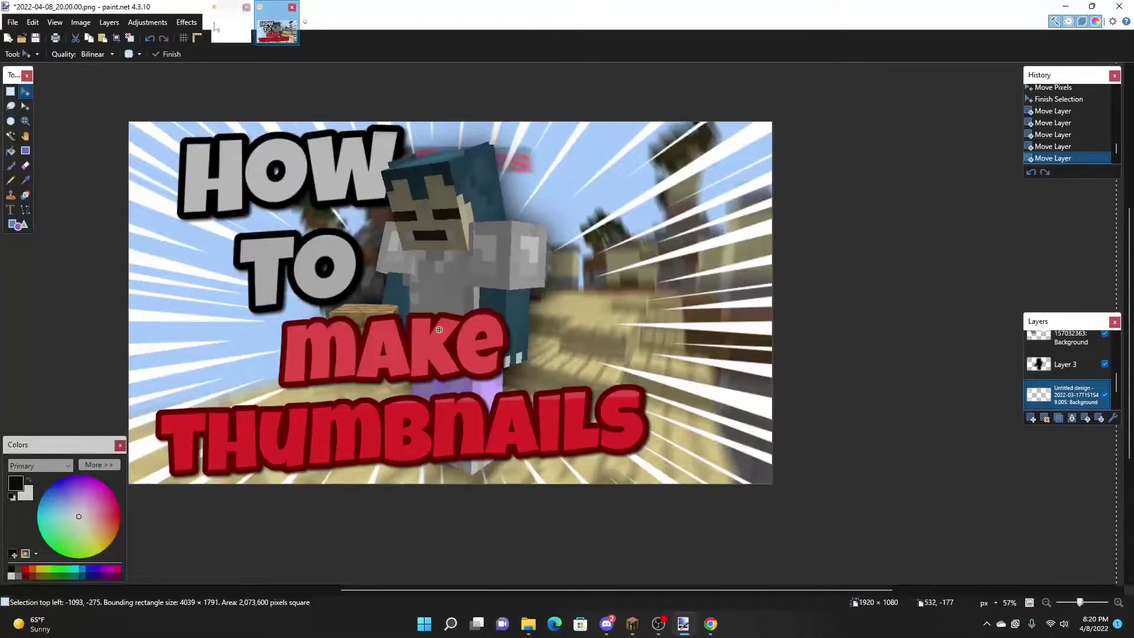
# Set the ray-burst layer's opacity to 123 in its layer properties.
pyautogui.click(108, 22)
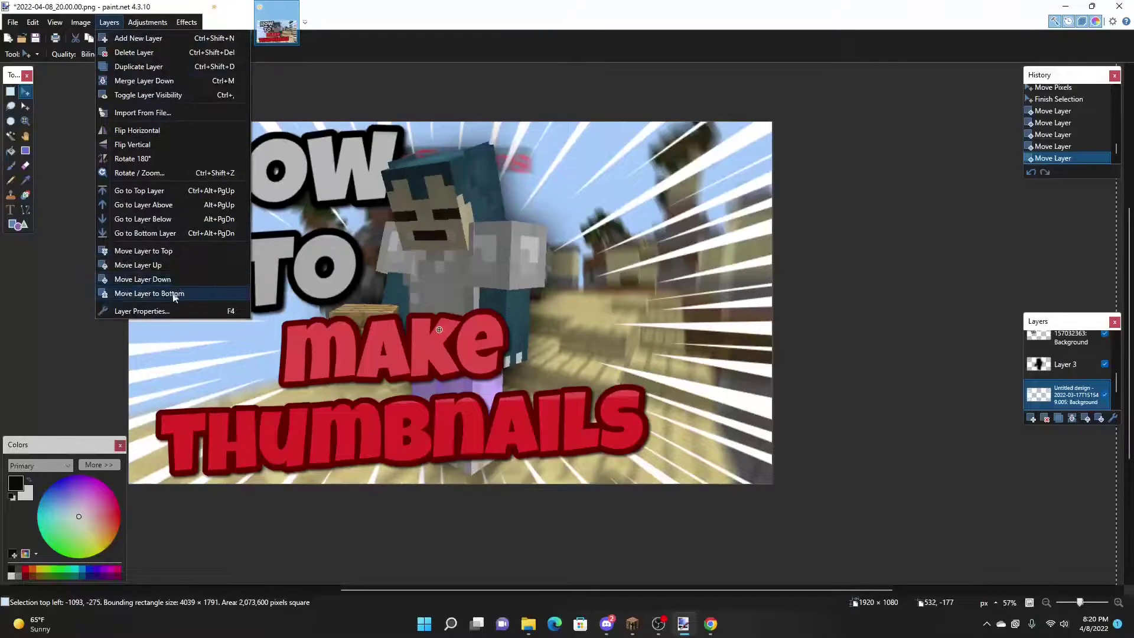
pyautogui.click(163, 311)
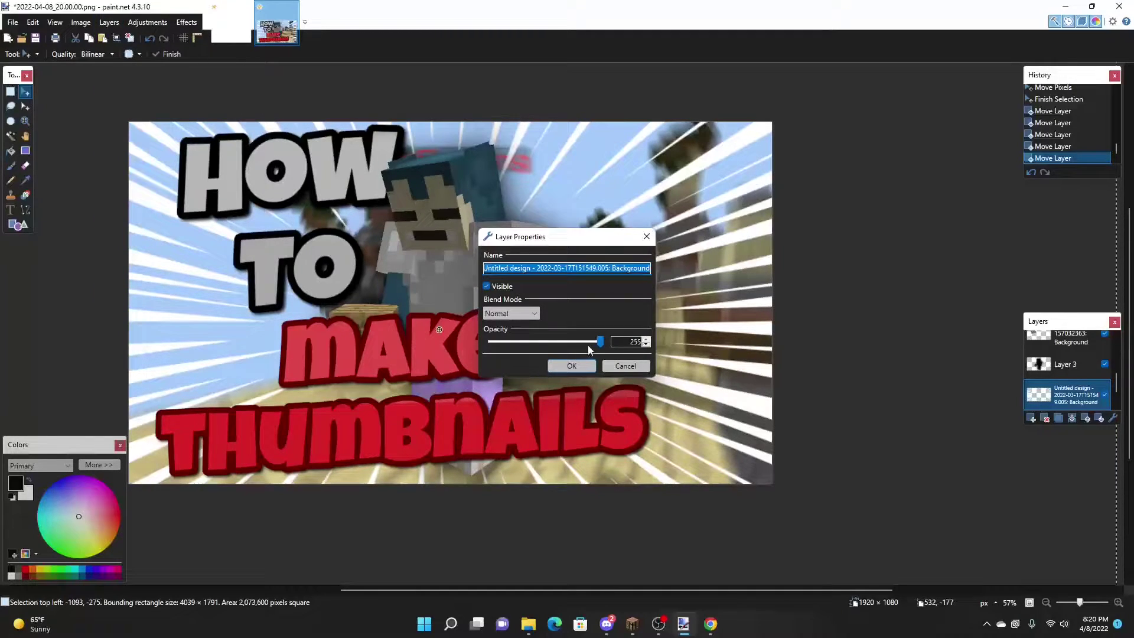
pyautogui.moveTo(588, 346); pyautogui.dragTo(545, 353)
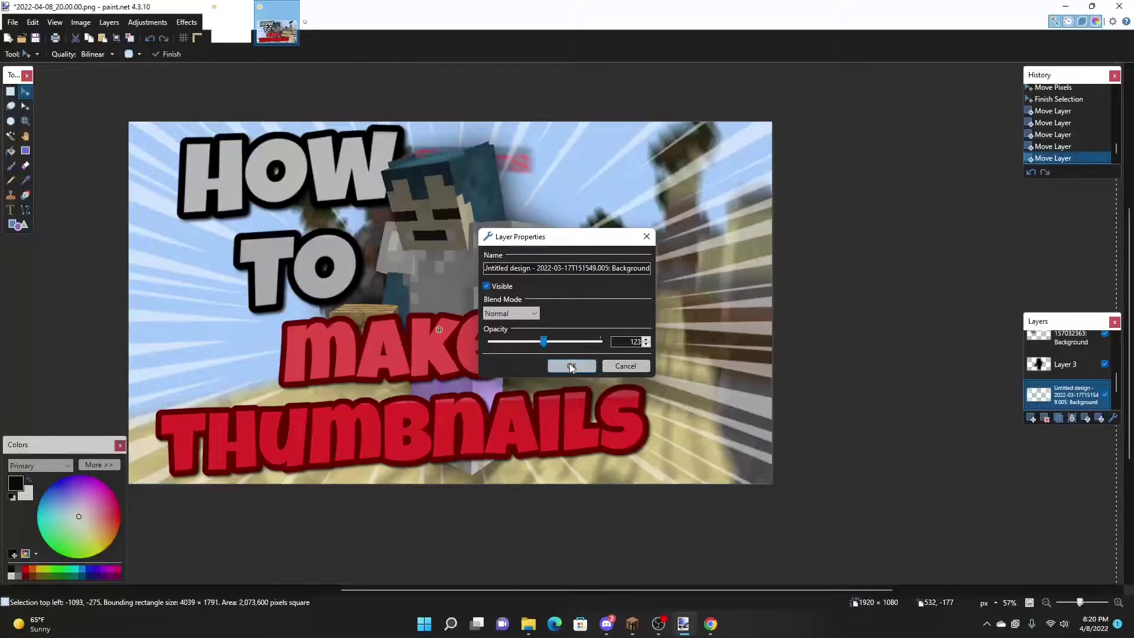
pyautogui.click(571, 366)
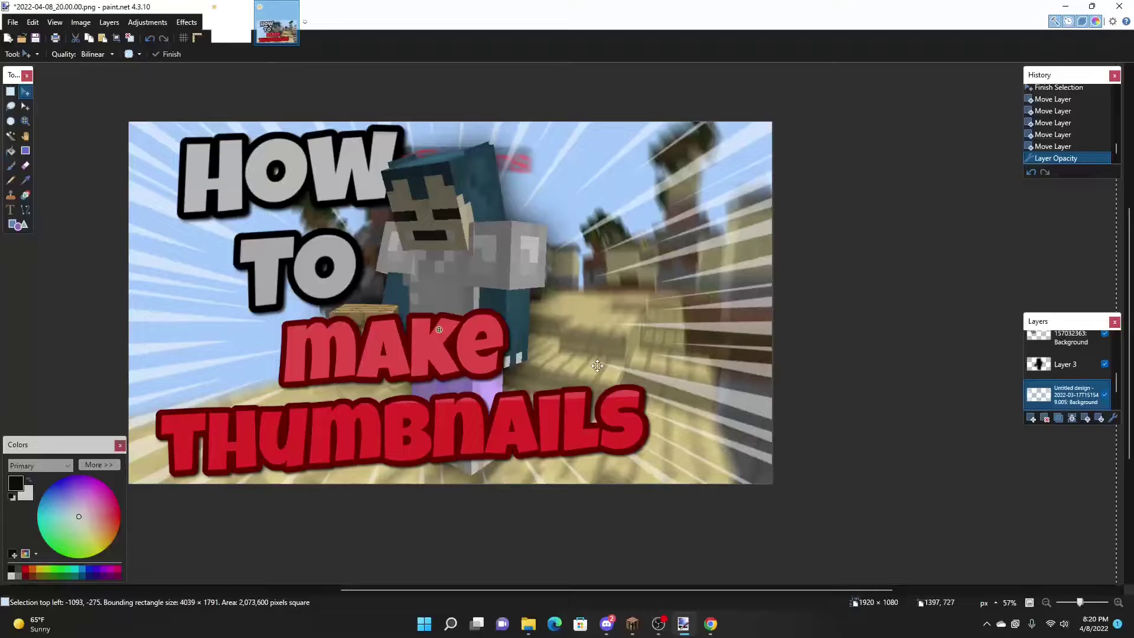
# Copy the whole cut-out player from Layer 2 into a new layer and place that layer directly beneath Layer 2.
pyautogui.scroll(2, 1057, 390)
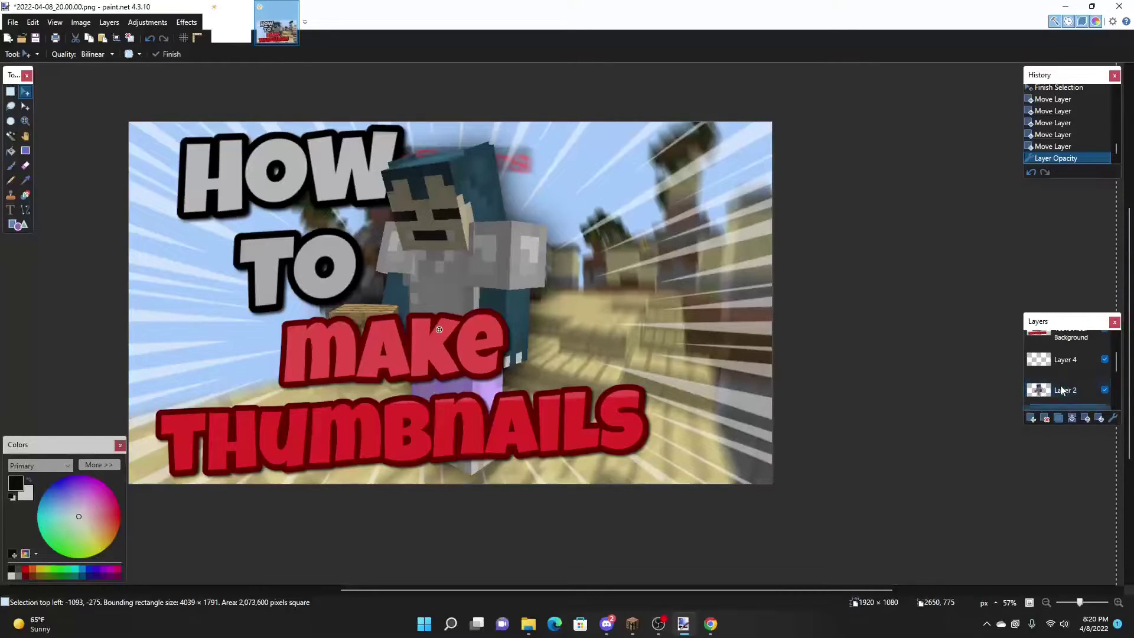
pyautogui.click(1053, 393)
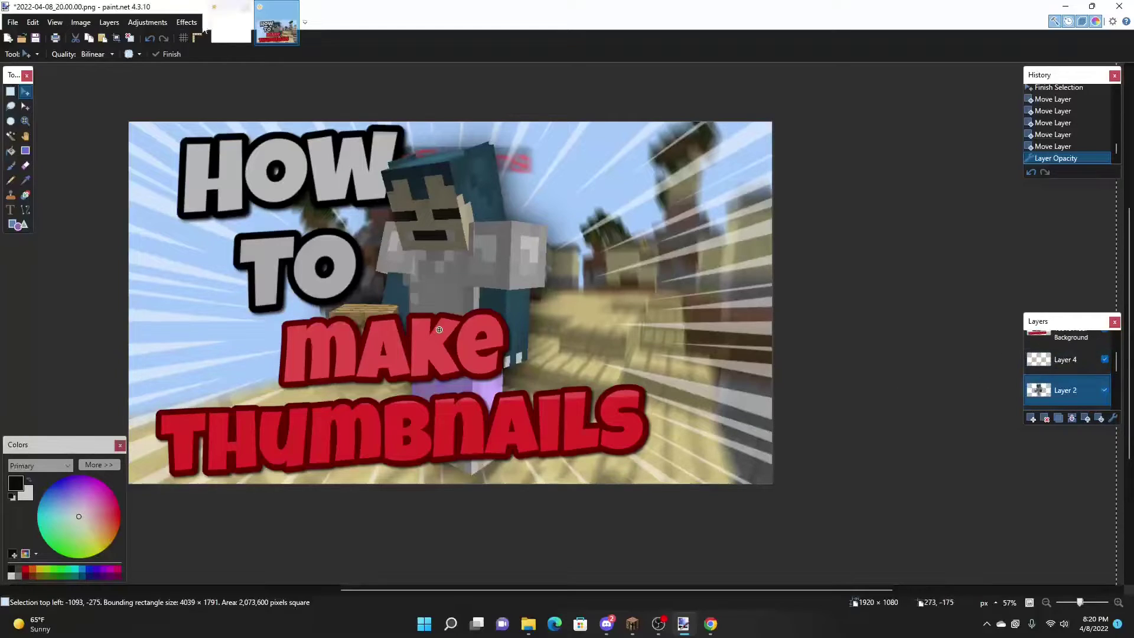
pyautogui.click(10, 91)
pyautogui.moveTo(125, 118); pyautogui.dragTo(774, 486)
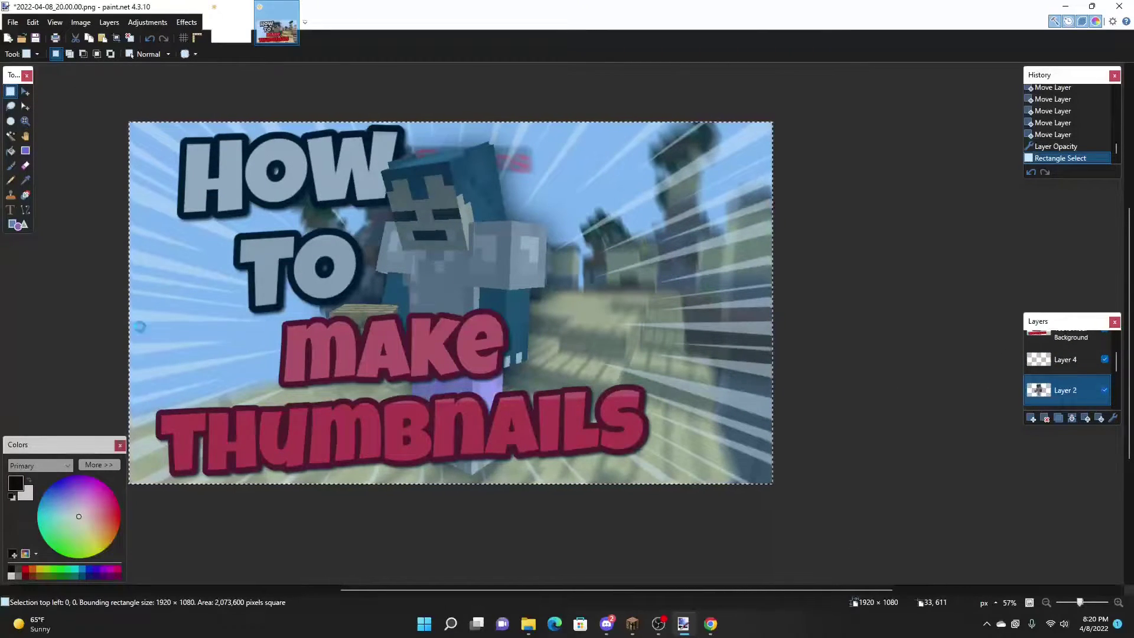
pyautogui.click(1029, 418)
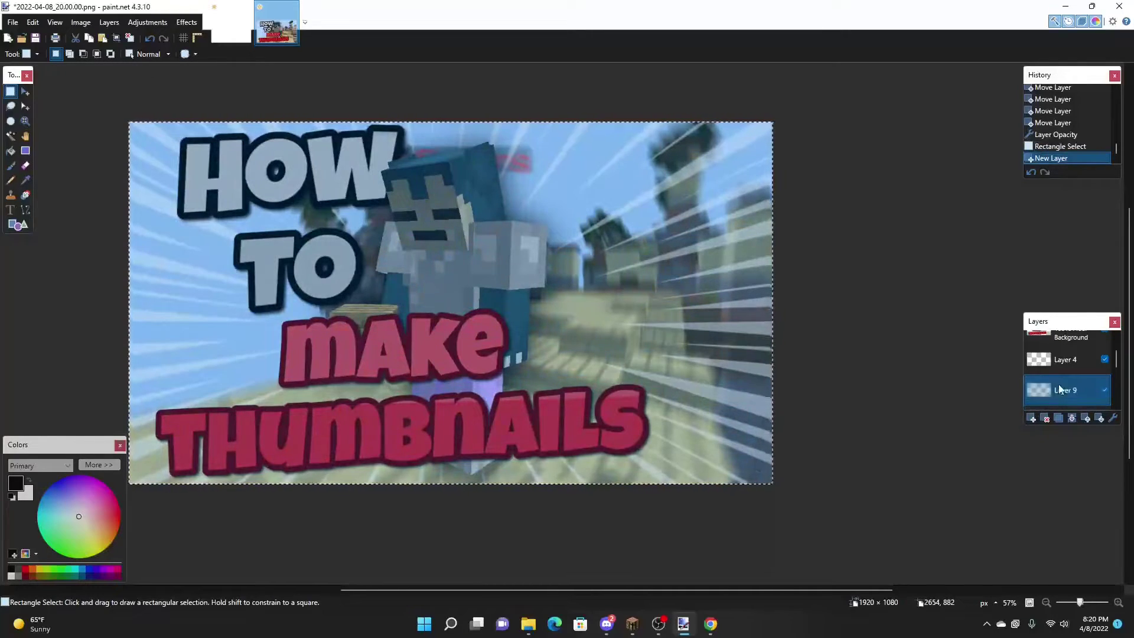
pyautogui.hotkey('ctrl', 'v')
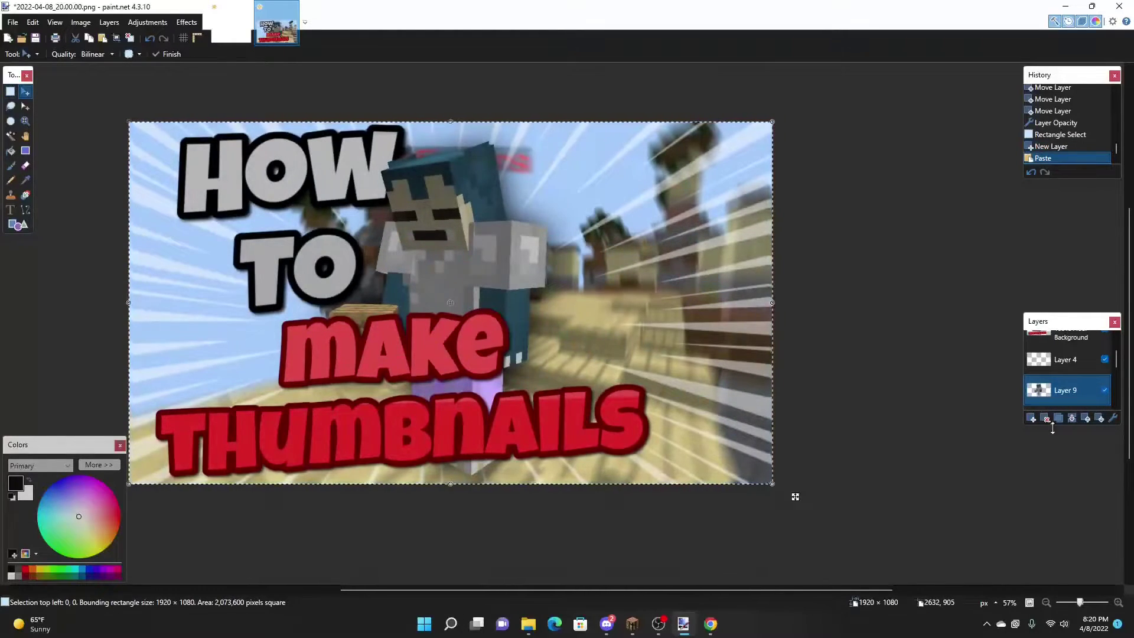
pyautogui.moveTo(1054, 400)
pyautogui.mouseDown()
pyautogui.moveTo(1053, 414)
pyautogui.moveTo(1051, 393)
pyautogui.mouseUp()
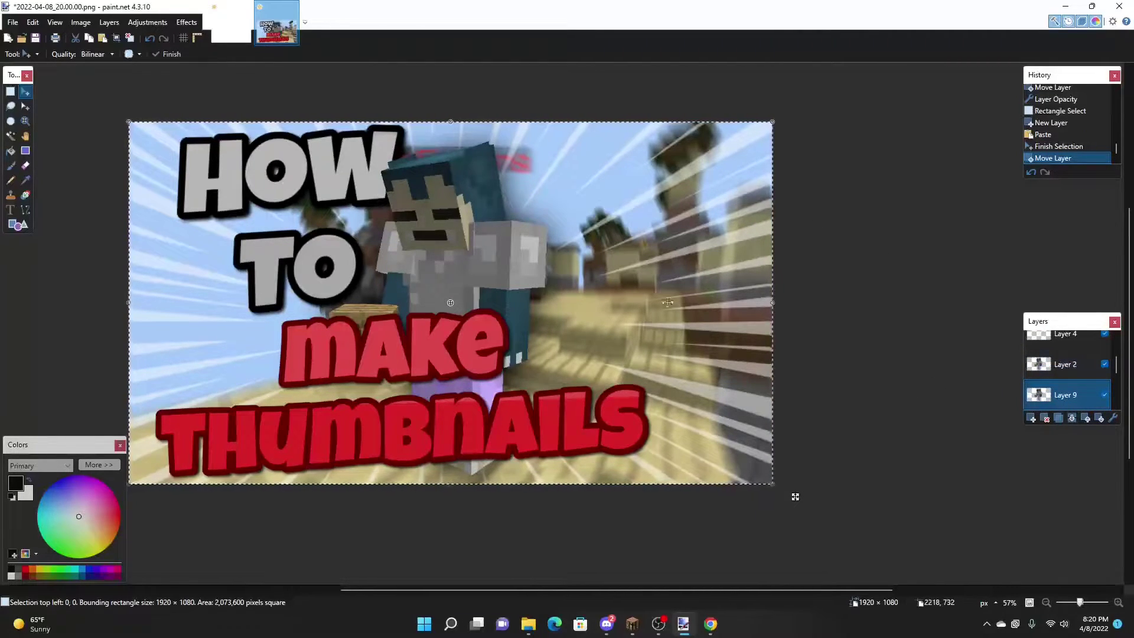
# Apply a centered Motion Blur to the player copy with an angle of 25 and a distance of 69.
pyautogui.click(186, 22)
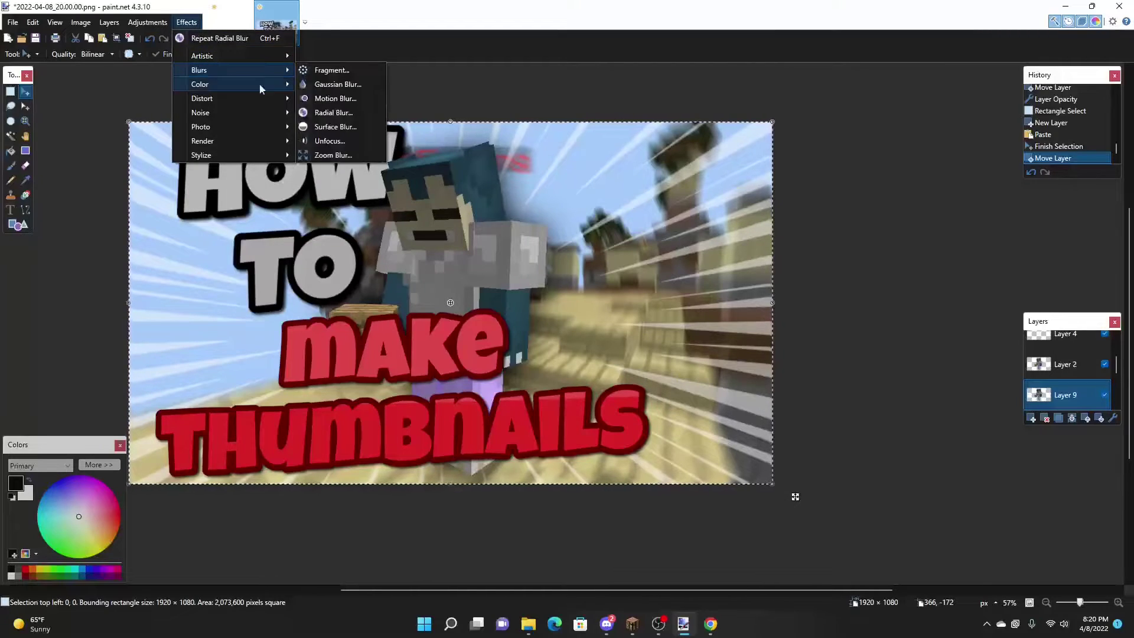
pyautogui.click(334, 98)
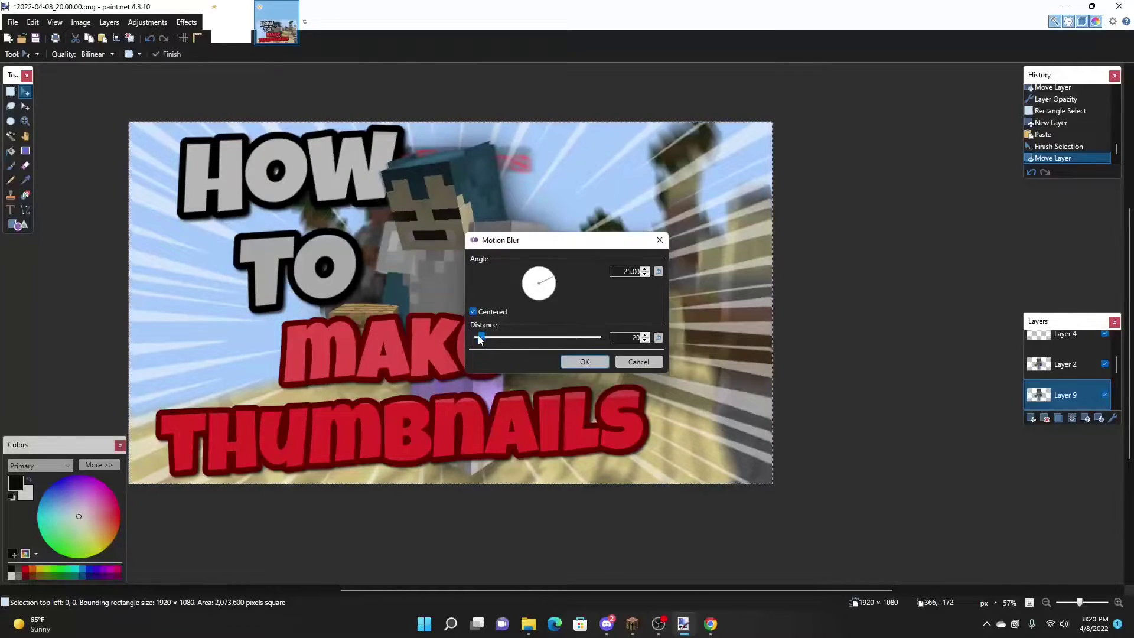
pyautogui.moveTo(480, 339)
pyautogui.mouseDown()
pyautogui.moveTo(498, 339)
pyautogui.moveTo(466, 337)
pyautogui.moveTo(493, 343)
pyautogui.mouseUp()
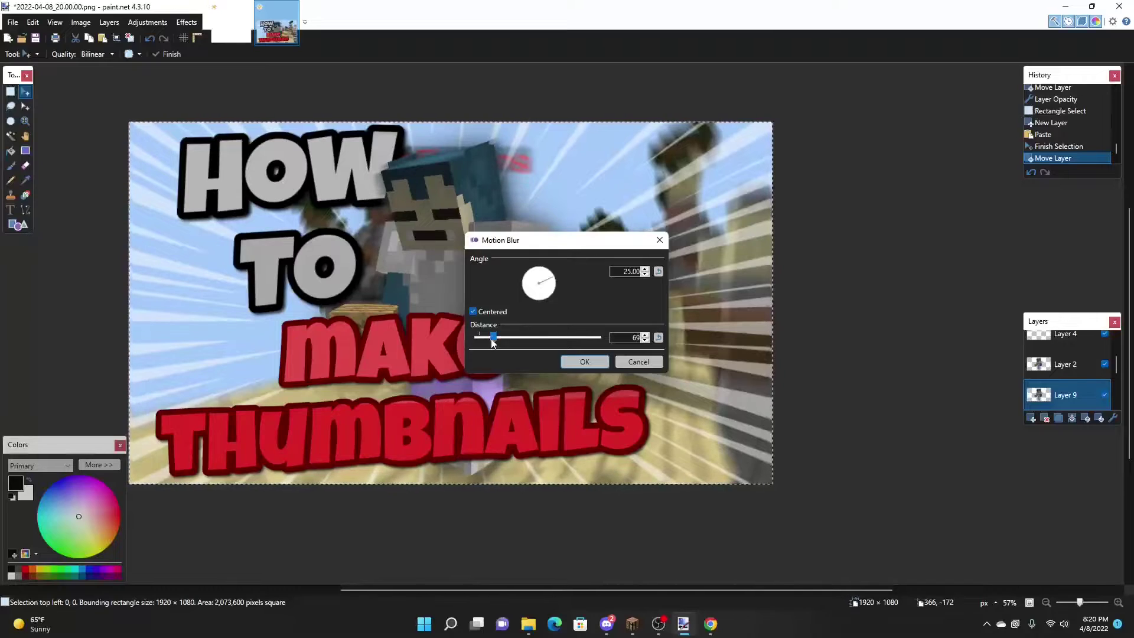
pyautogui.click(585, 362)
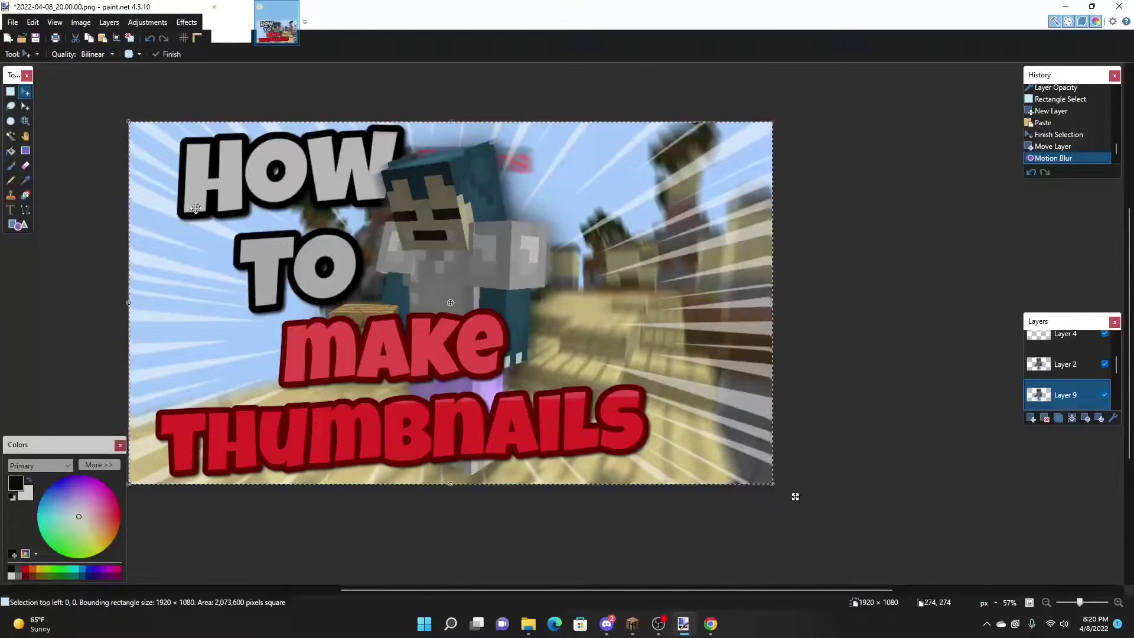
# Shift the blurred player copy to about 12, 1, preview it above the sharp player layer and return it beneath.
pyautogui.moveTo(374, 251); pyautogui.dragTo(378, 252)
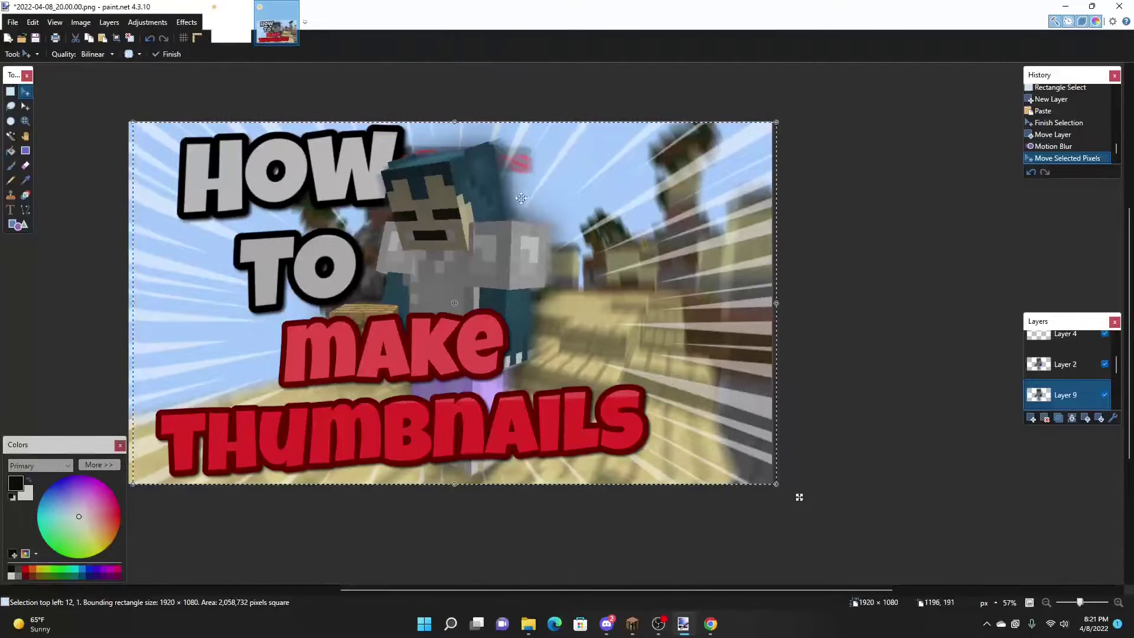
pyautogui.moveTo(1063, 394); pyautogui.dragTo(1062, 371)
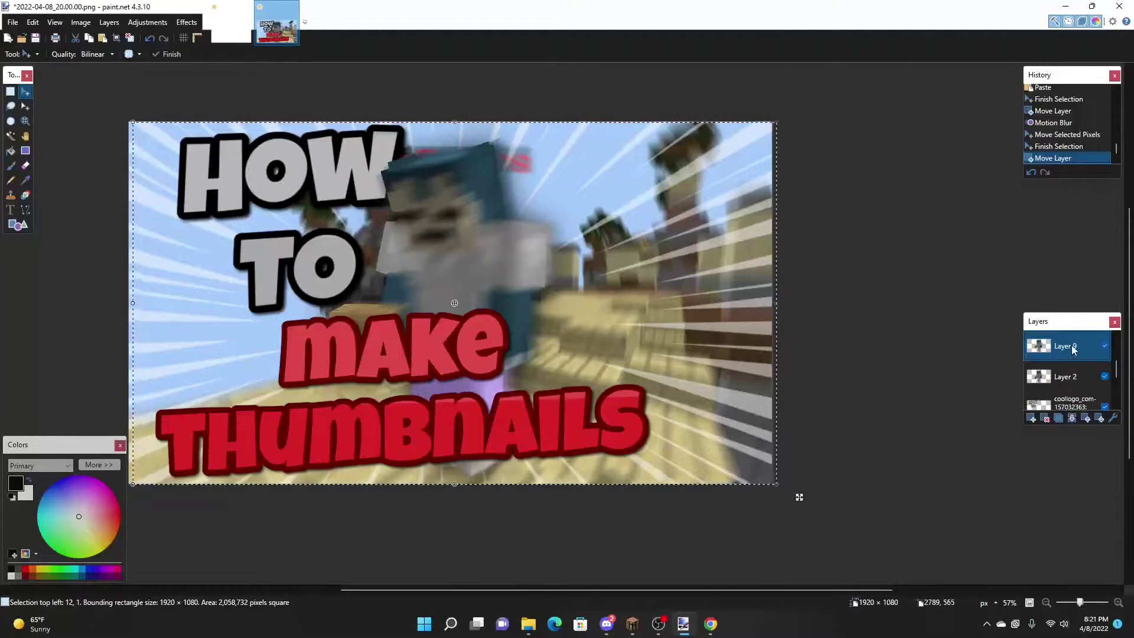
pyautogui.moveTo(1073, 350); pyautogui.dragTo(1061, 374)
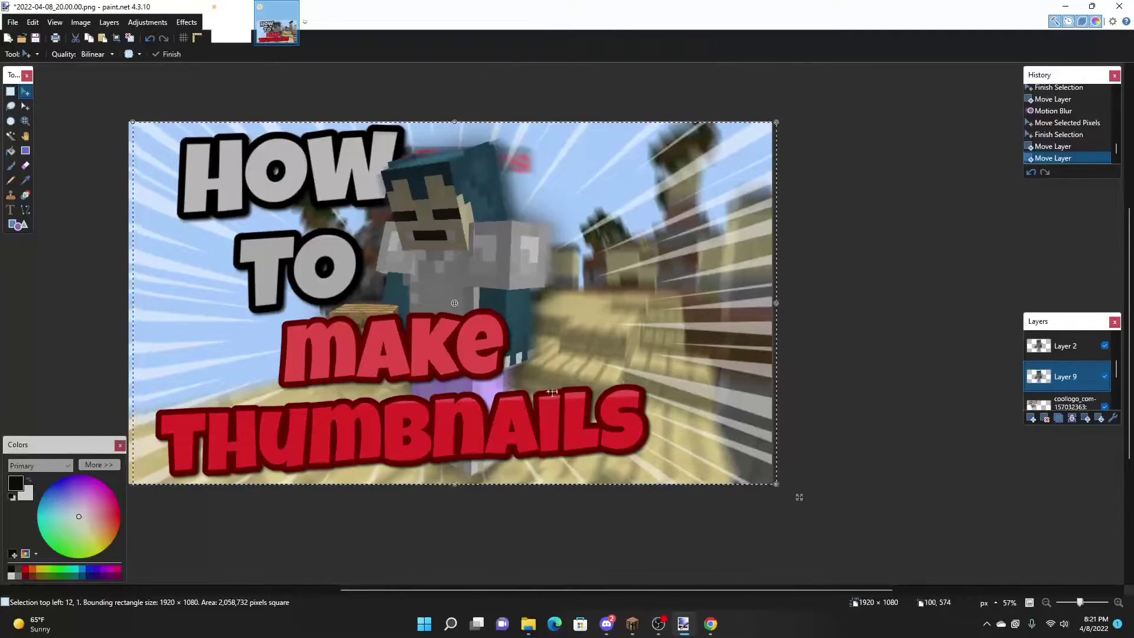
# Start saving the thumbnail as 2022-04-08_20.00.00 and choose PNG as the file type.
pyautogui.click(13, 21)
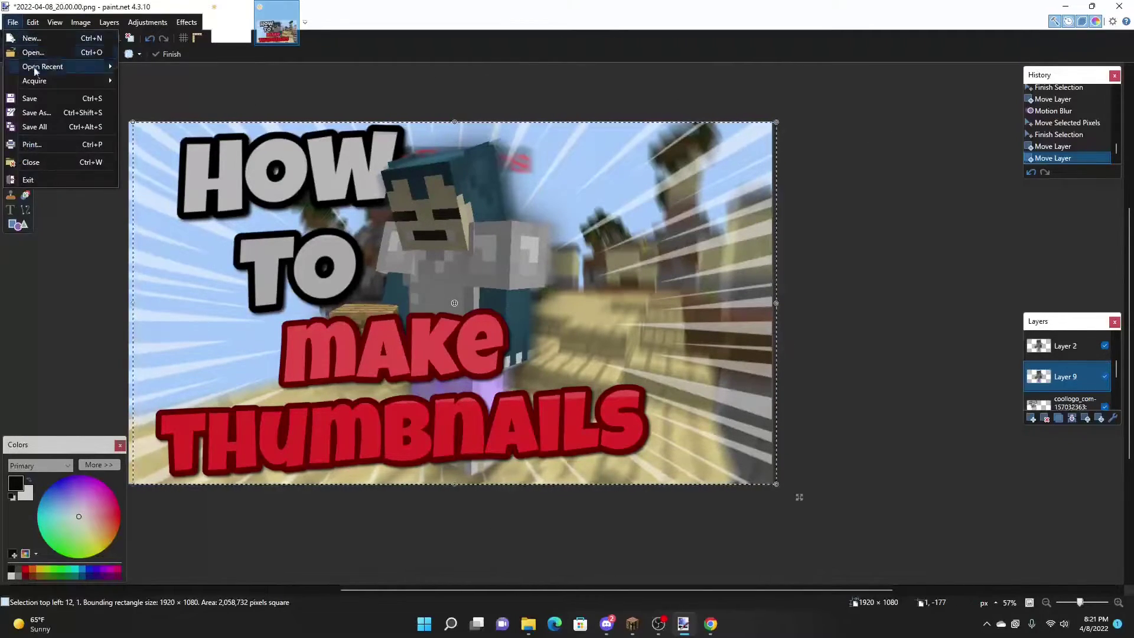
pyautogui.click(37, 100)
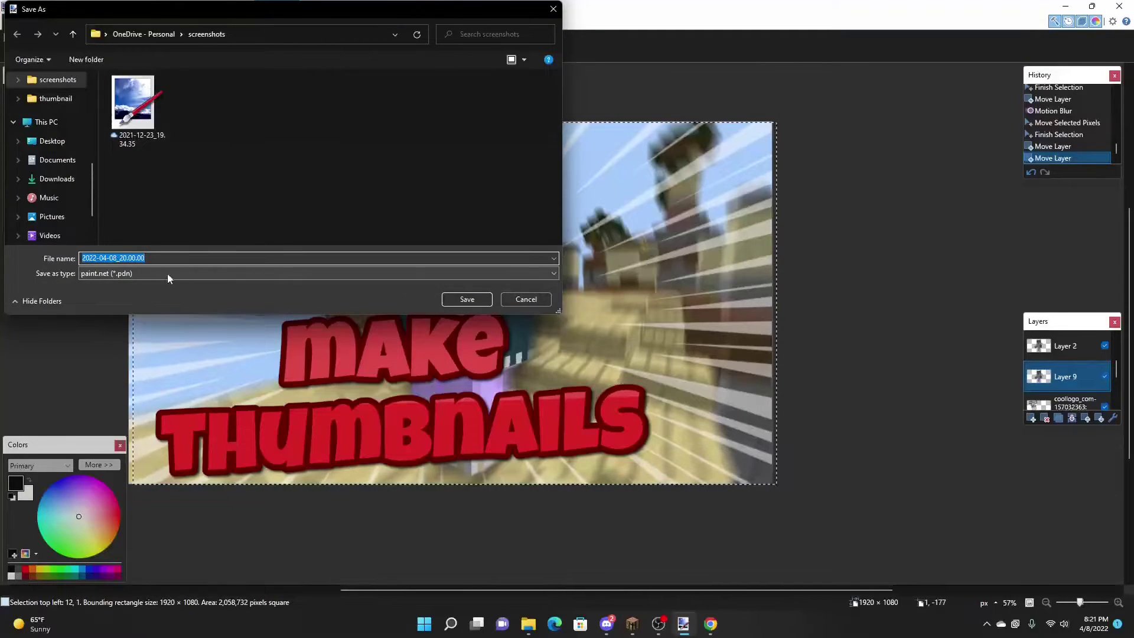
pyautogui.click(135, 275)
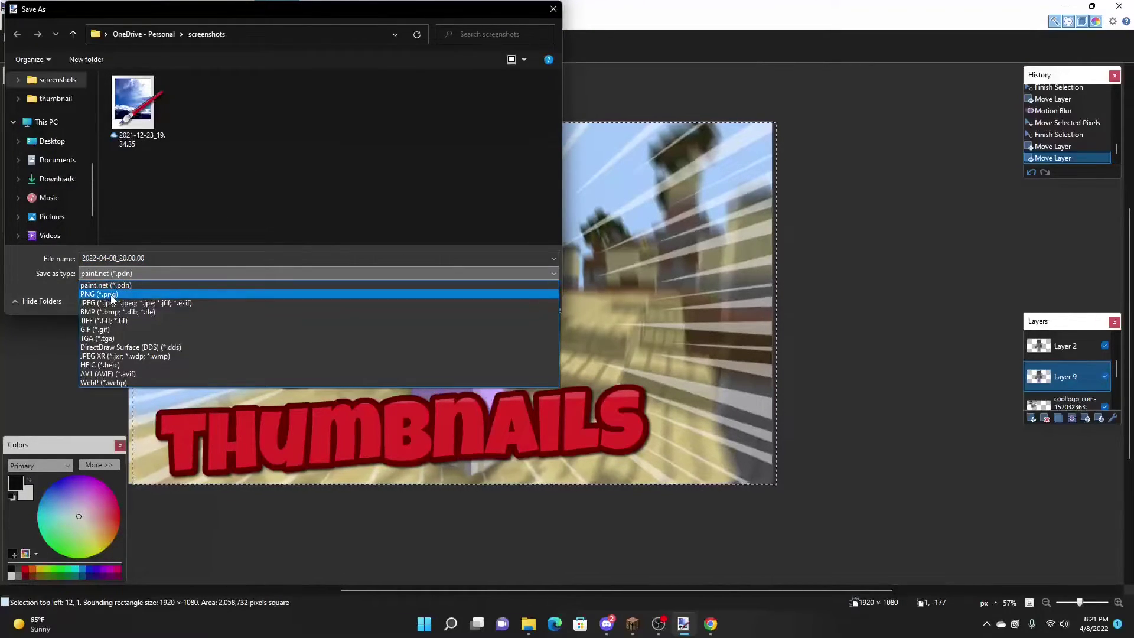
pyautogui.click(136, 273)
pyautogui.click(136, 273)
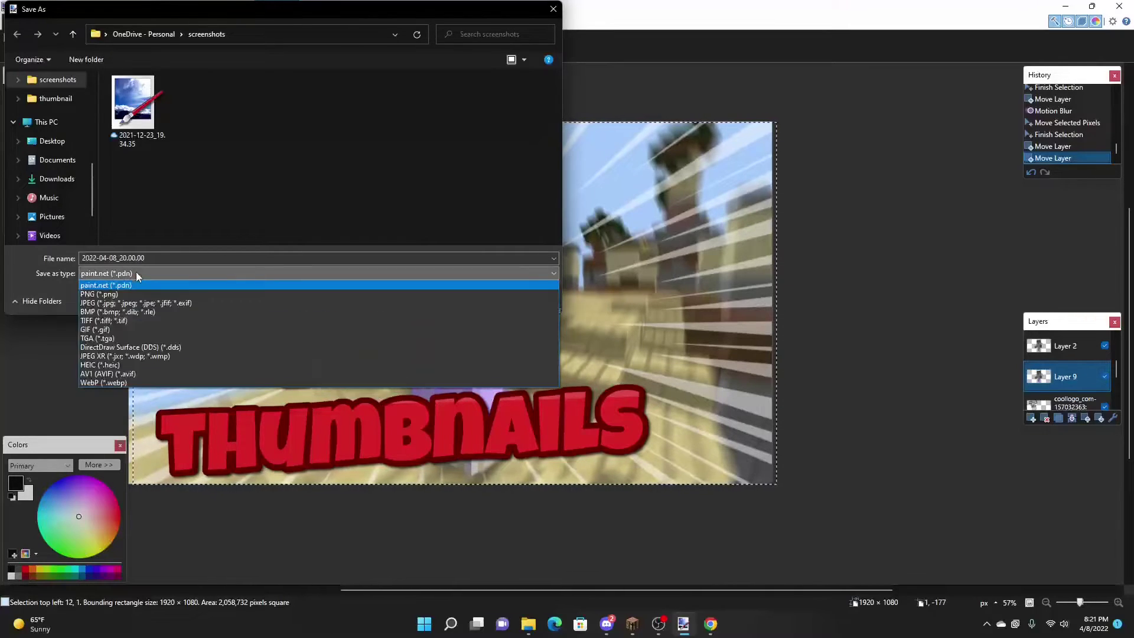
pyautogui.click(88, 294)
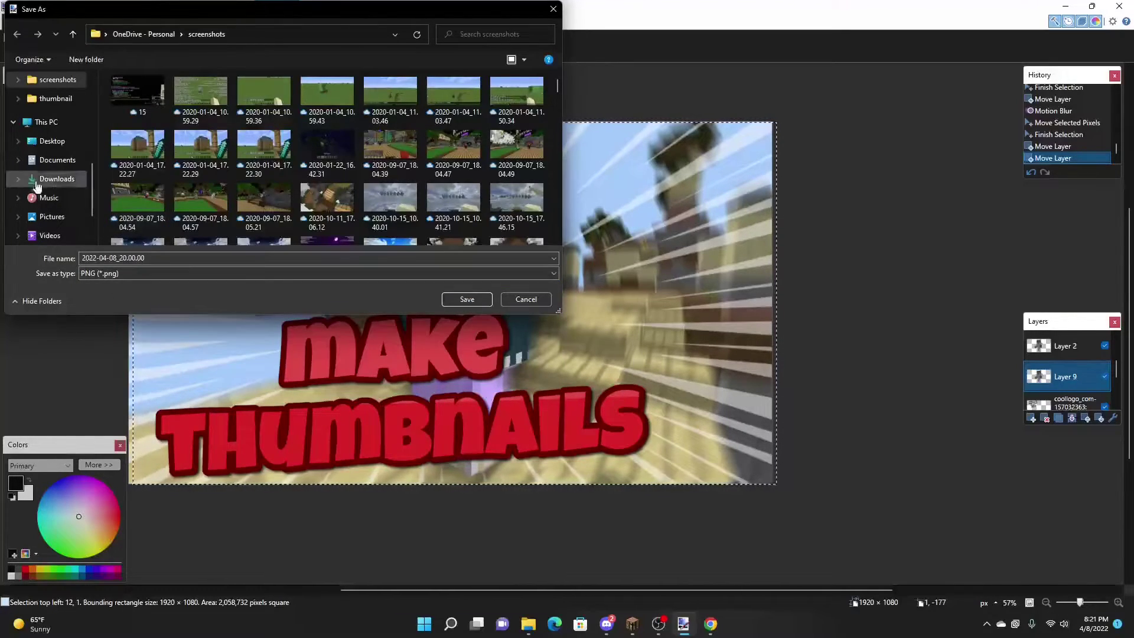
# Save the PNG in the Pictures folder with auto-detect bit depth and flatten the image to a single layer.
pyautogui.scroll(1, 31, 108)
pyautogui.scroll(-3, 35, 112)
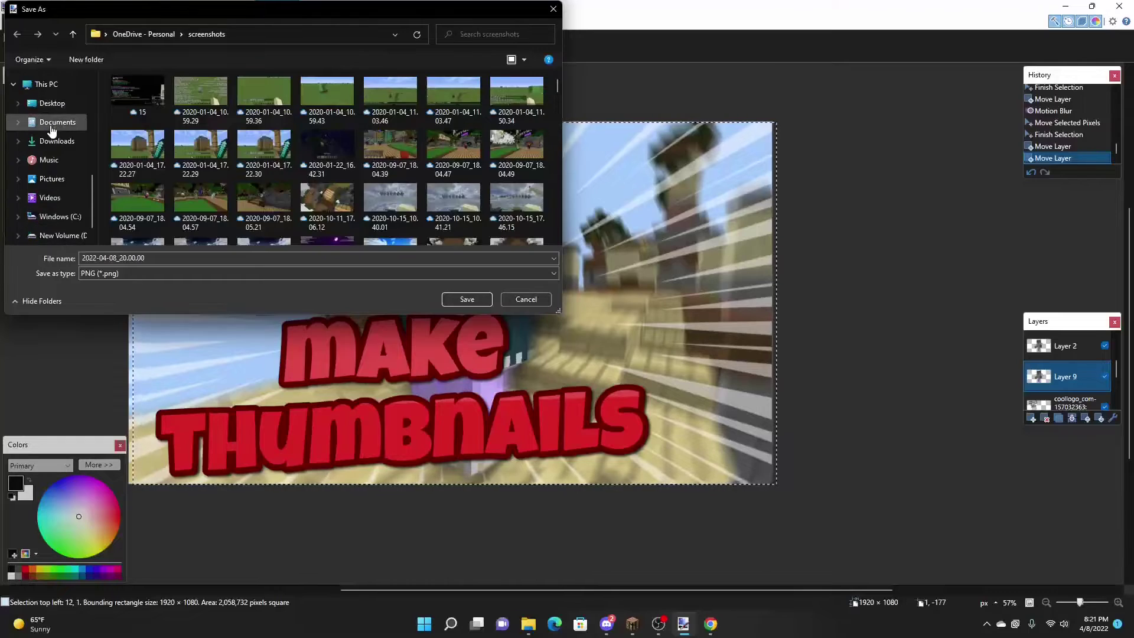
pyautogui.scroll(3, 58, 135)
pyautogui.scroll(3, 58, 136)
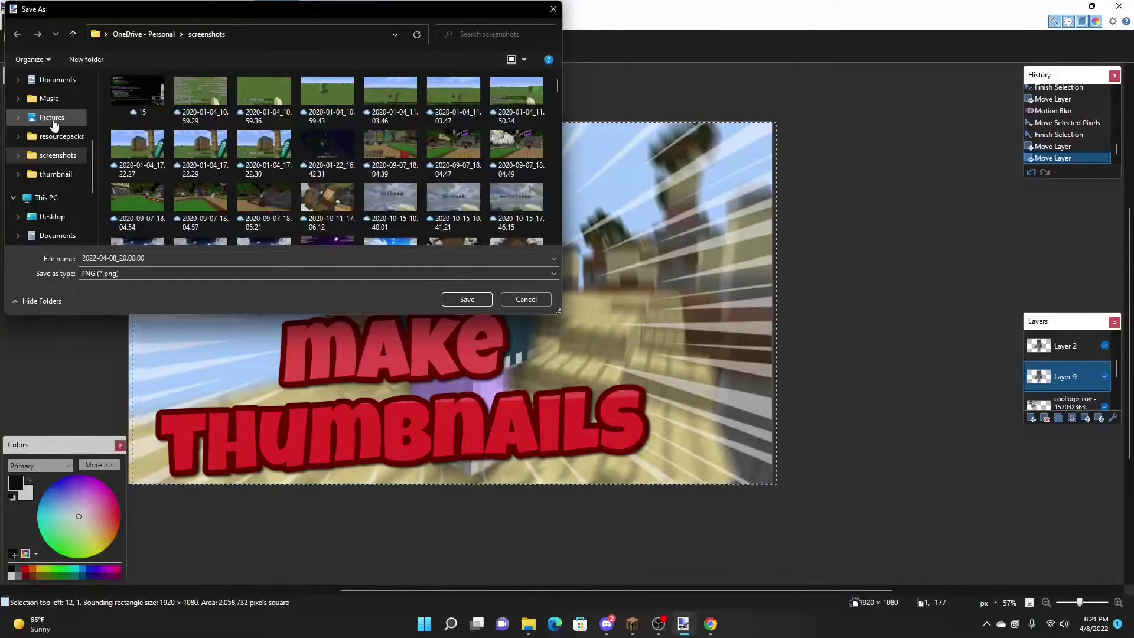
pyautogui.click(467, 299)
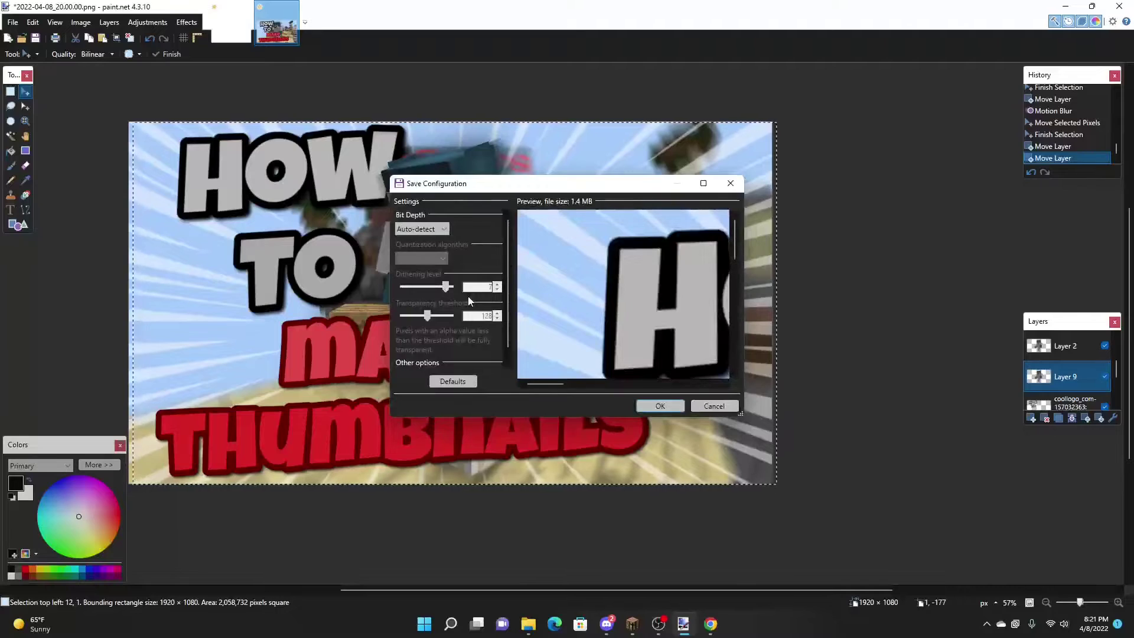
pyautogui.click(659, 407)
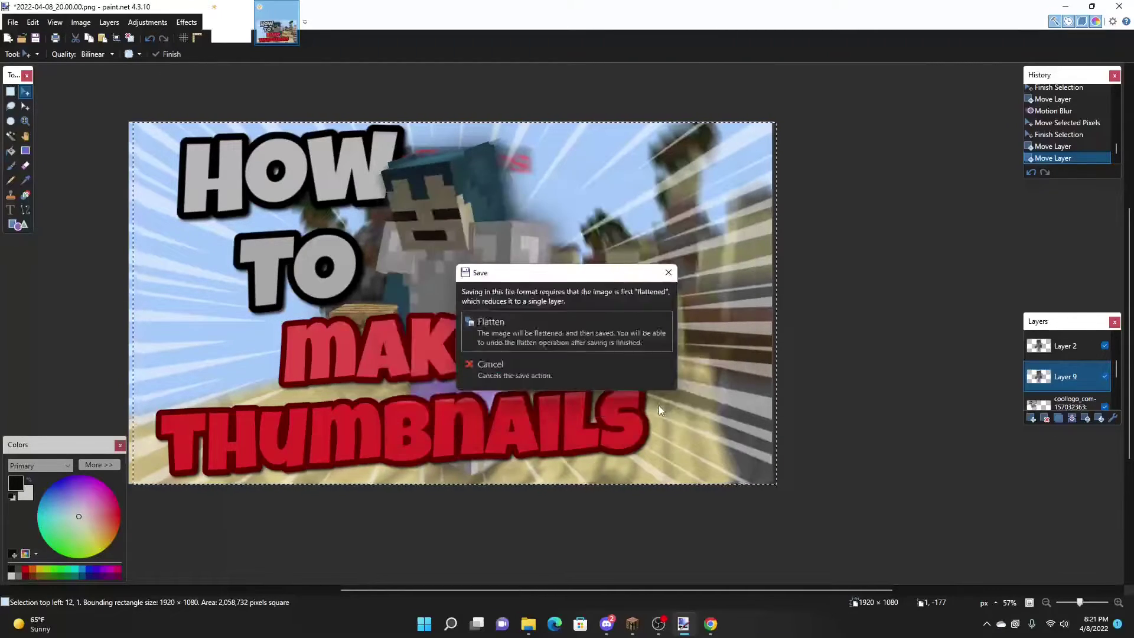
pyautogui.click(515, 326)
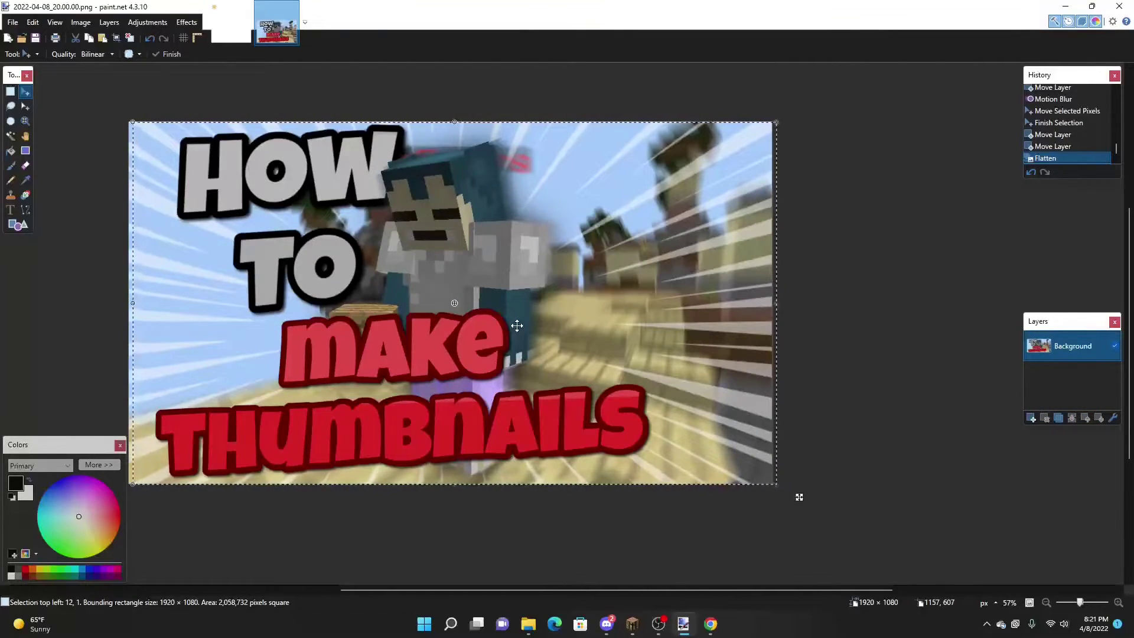
# Switch to the Canva design in Chrome and upload the image 2022-04-08_20.00.00 from the Pictures folder.
pyautogui.click(717, 627)
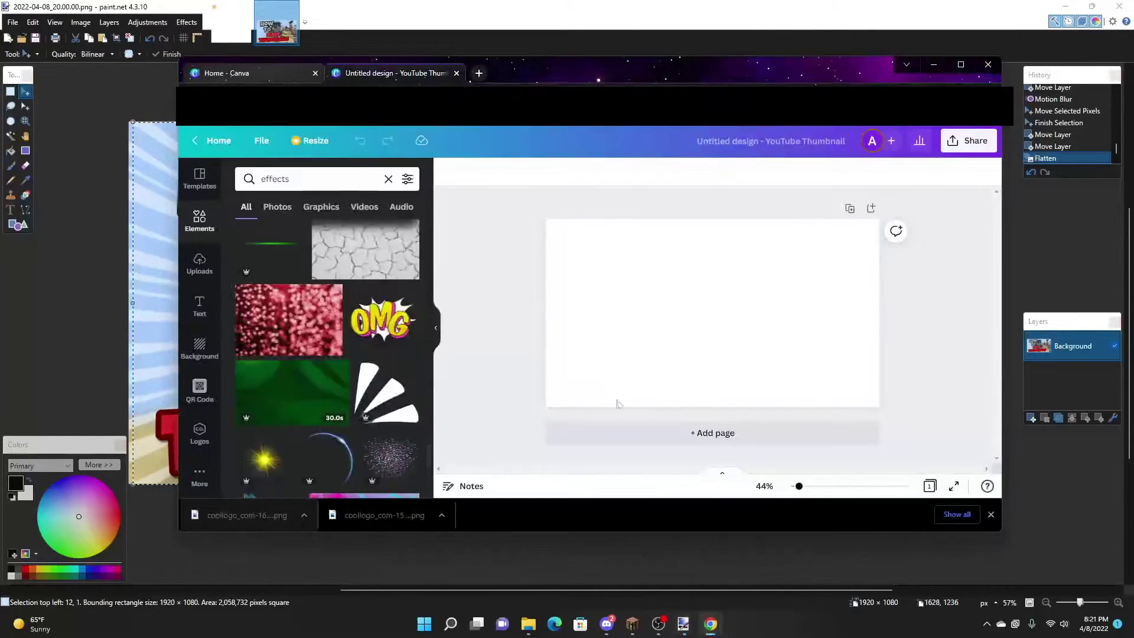
pyautogui.click(199, 264)
pyautogui.click(304, 207)
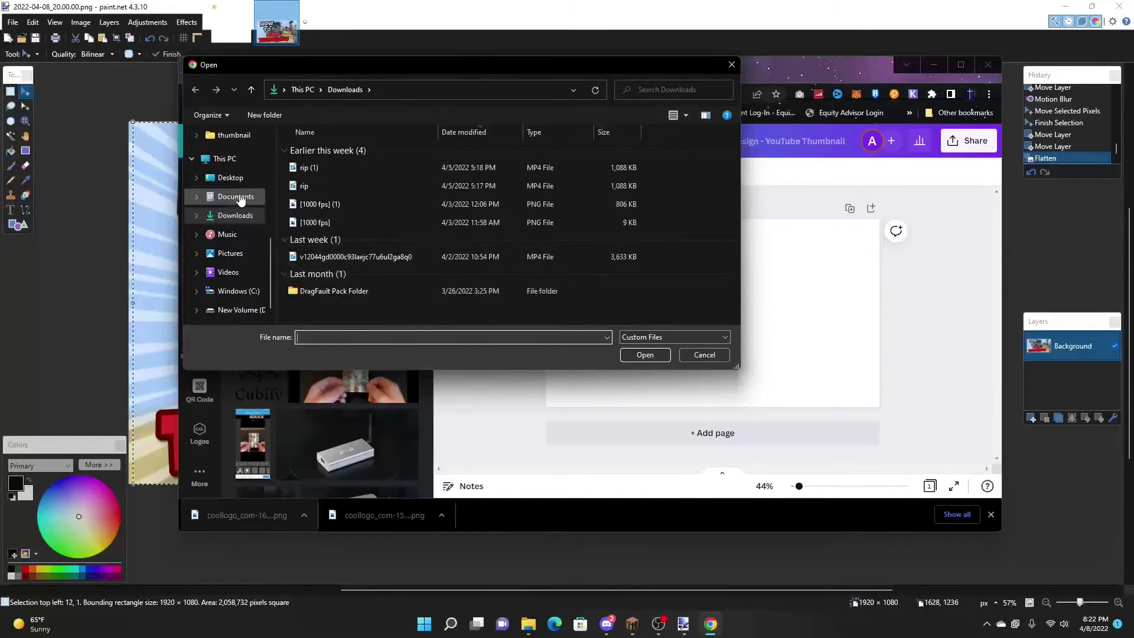
pyautogui.click(230, 253)
pyautogui.scroll(-10, 500, 190)
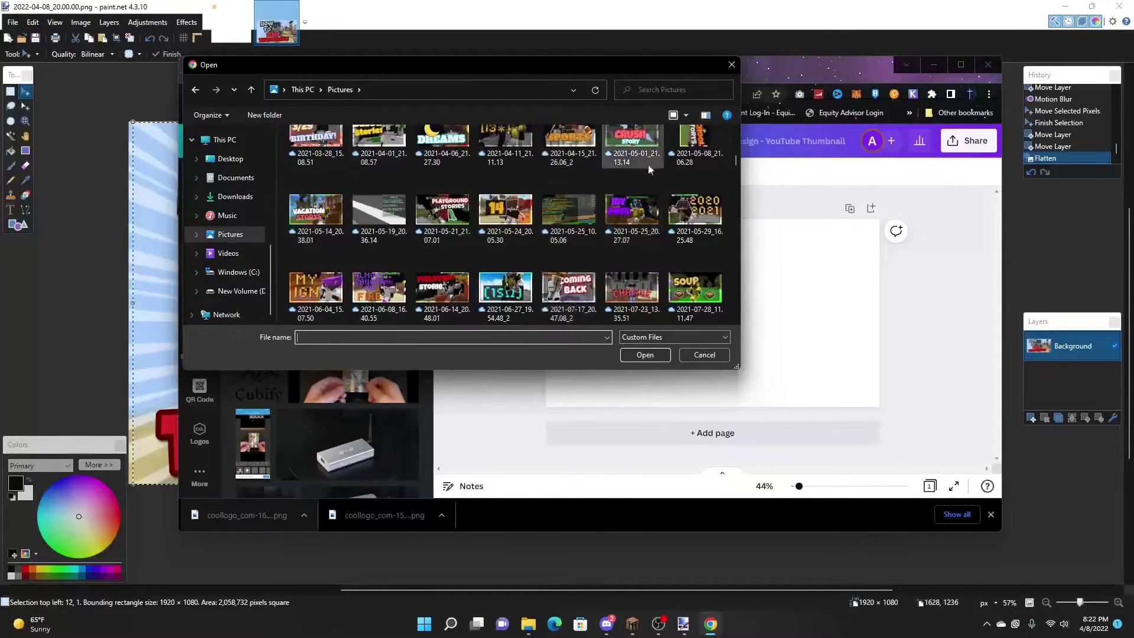
pyautogui.scroll(-1, 640, 166)
pyautogui.scroll(-3, 635, 165)
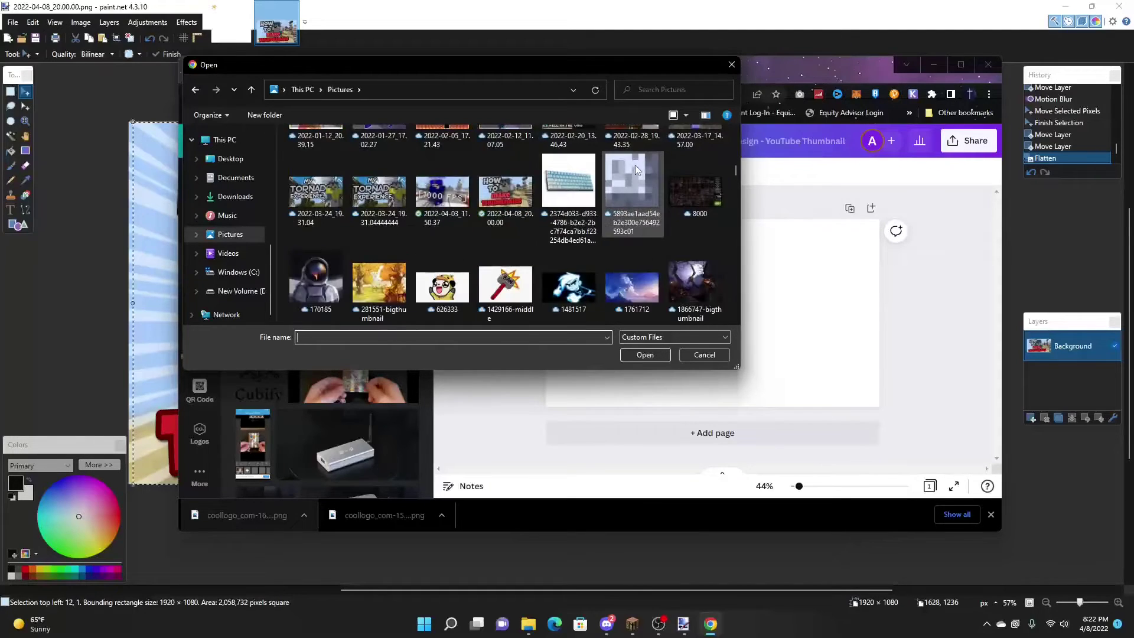
pyautogui.click(499, 254)
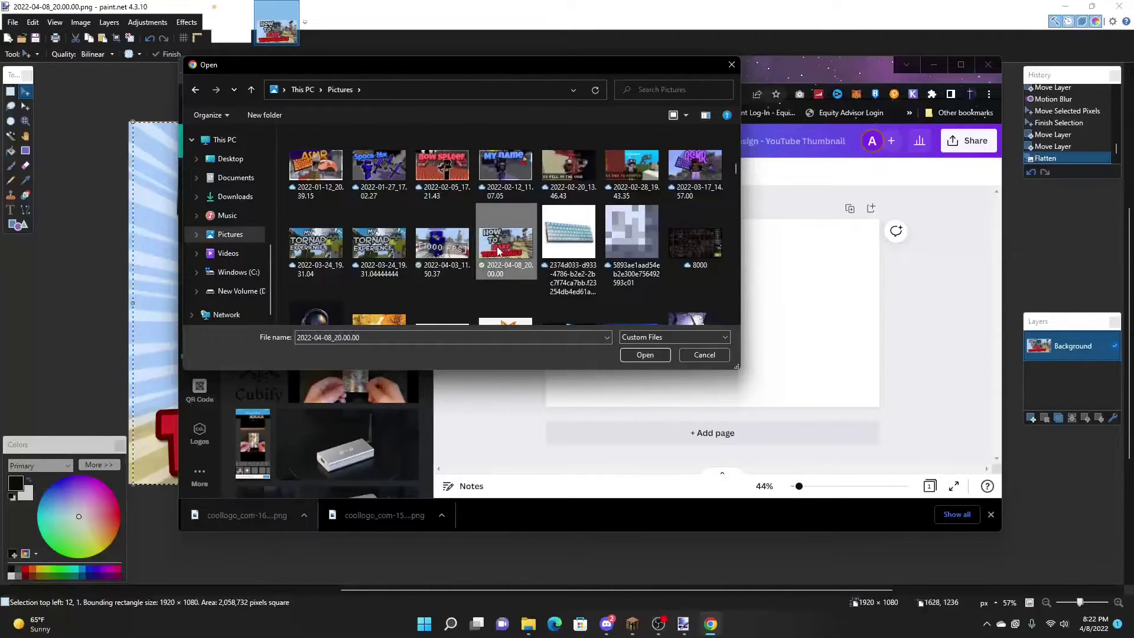
pyautogui.click(633, 356)
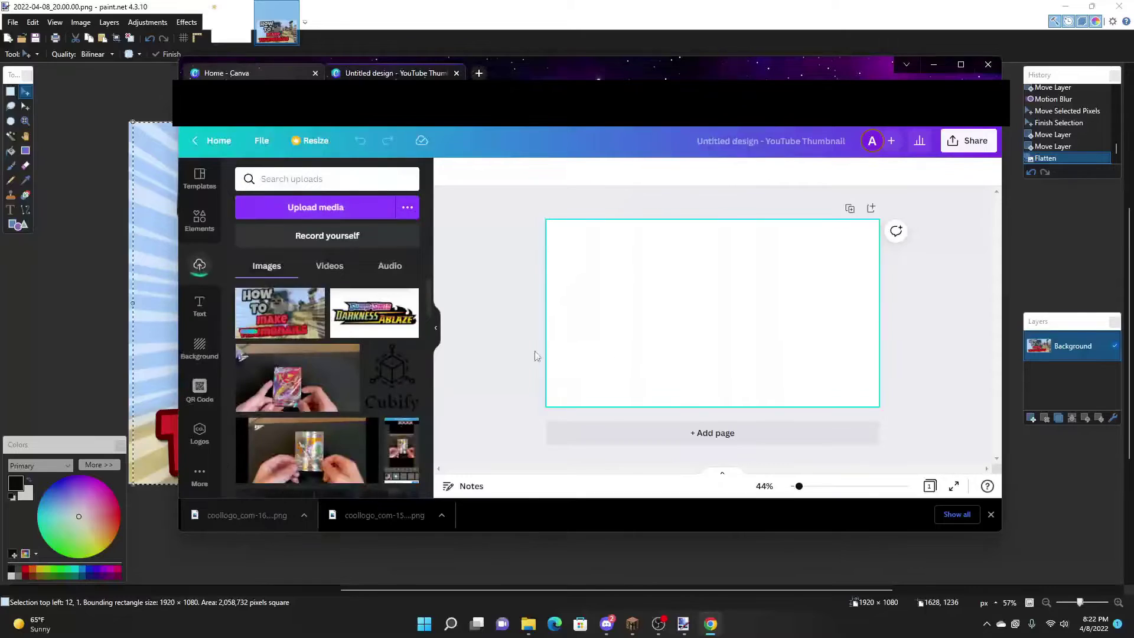
# Place the uploaded thumbnail on the blank page and enlarge it from two opposite corners to fill the whole page.
pyautogui.click(281, 315)
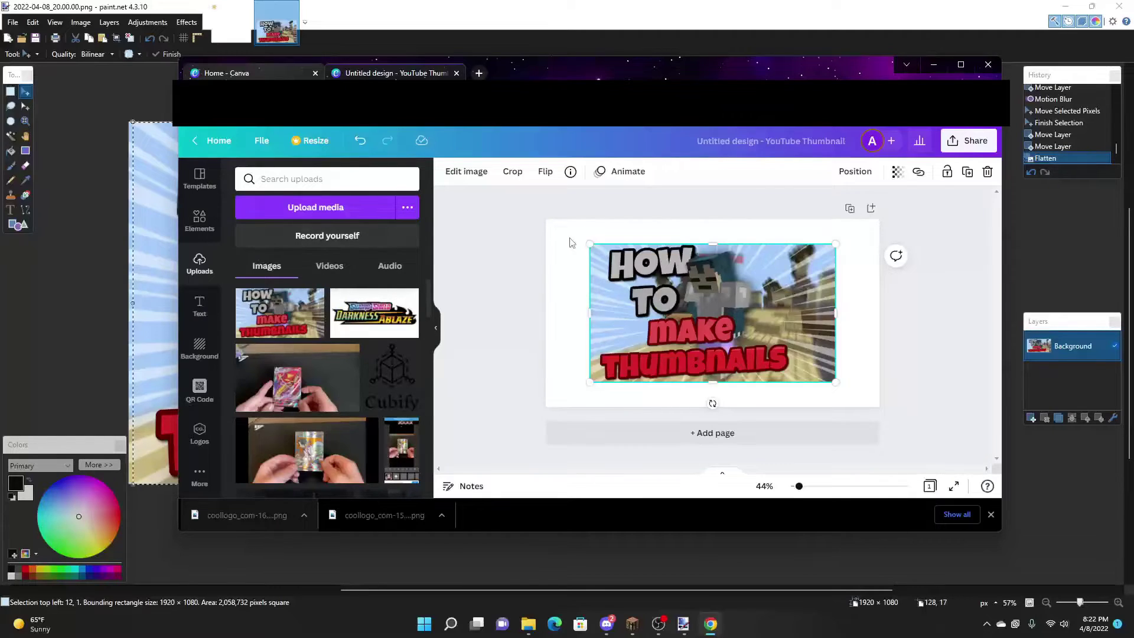
pyautogui.moveTo(589, 244); pyautogui.dragTo(545, 219)
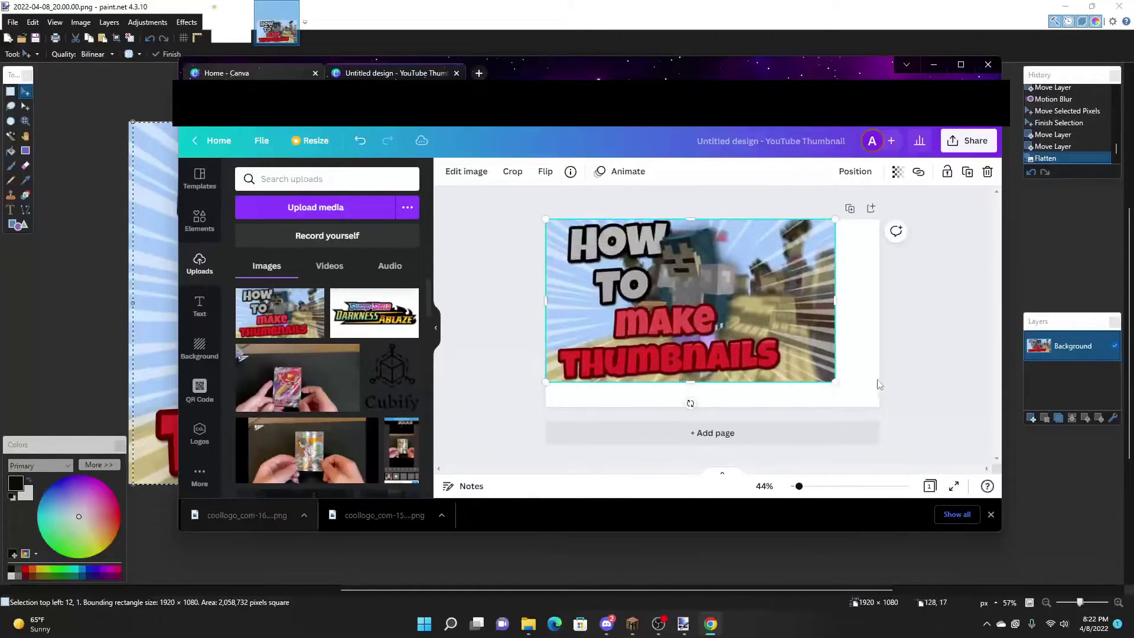
pyautogui.moveTo(834, 382); pyautogui.dragTo(879, 406)
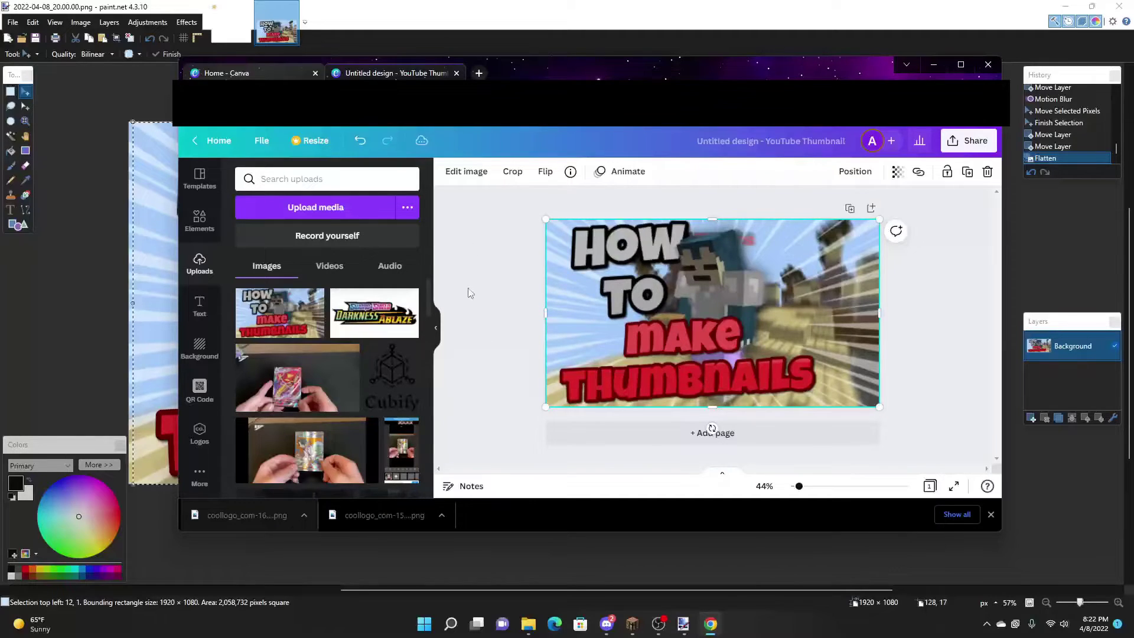
# Apply the Solar filter to the thumbnail image and set its intensity to 31.
pyautogui.click(456, 173)
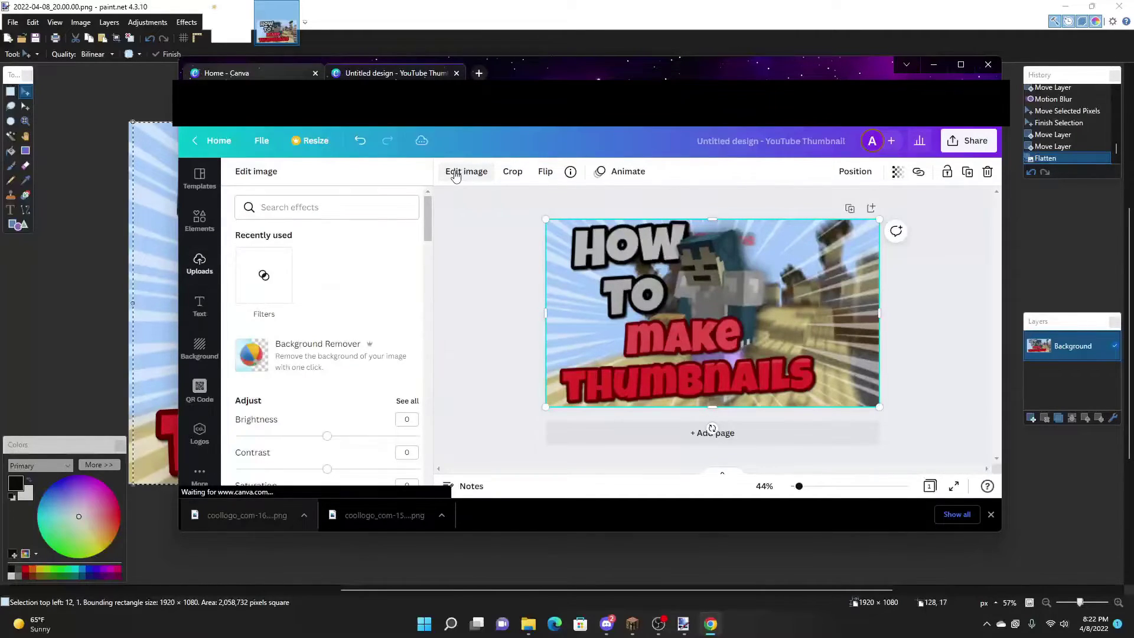
pyautogui.scroll(-3, 299, 312)
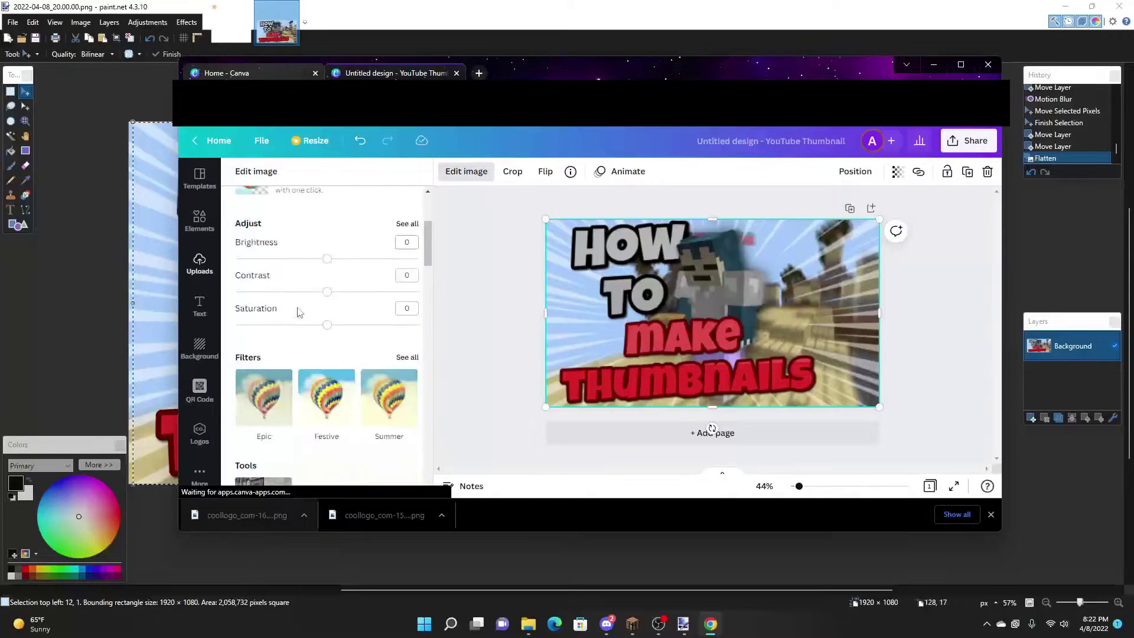
pyautogui.scroll(-2, 299, 312)
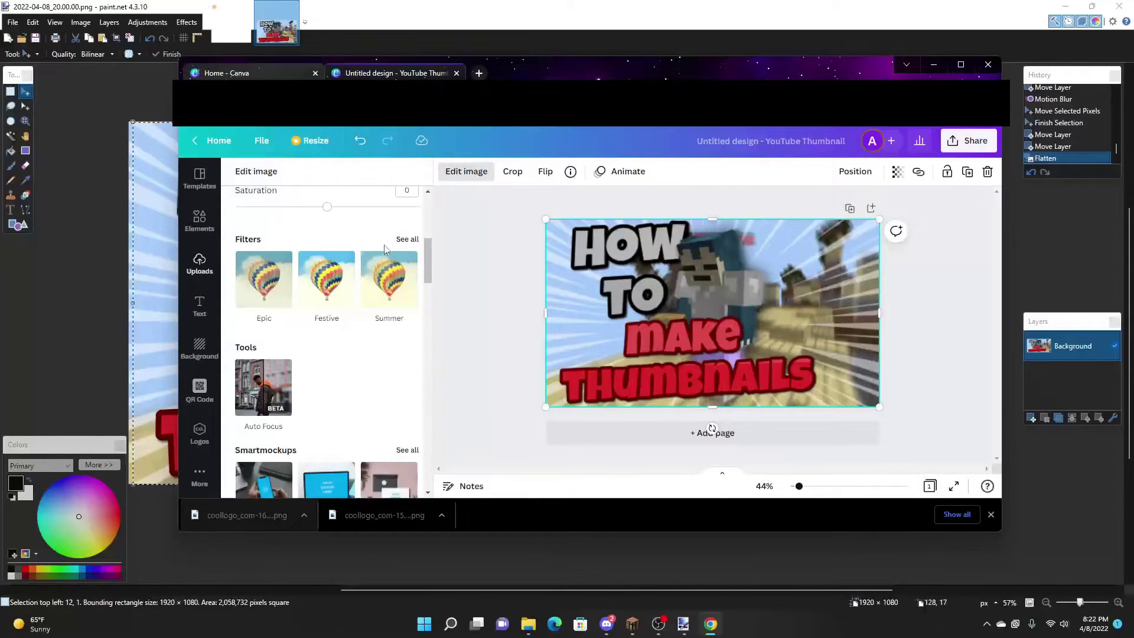
pyautogui.click(407, 239)
pyautogui.scroll(-1, 398, 255)
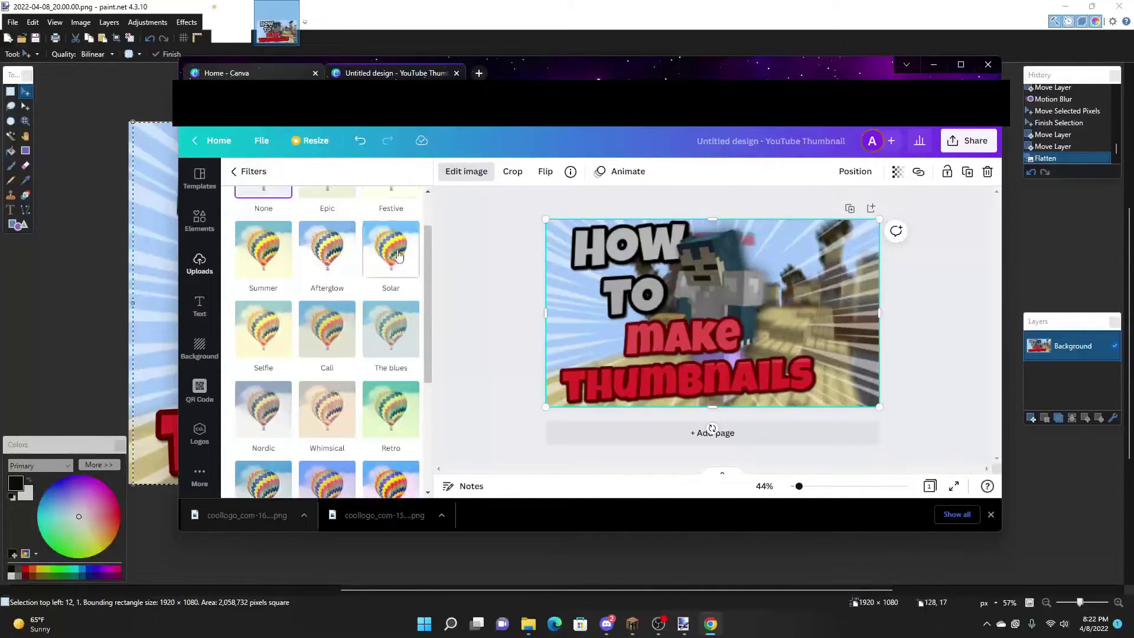
pyautogui.click(398, 254)
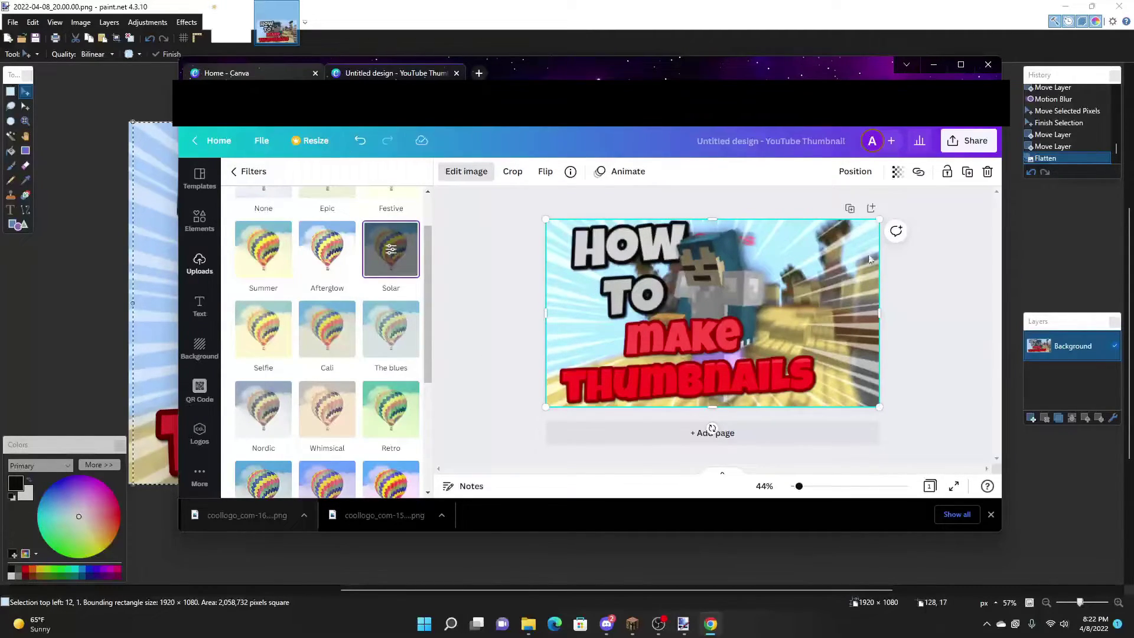
pyautogui.click(397, 252)
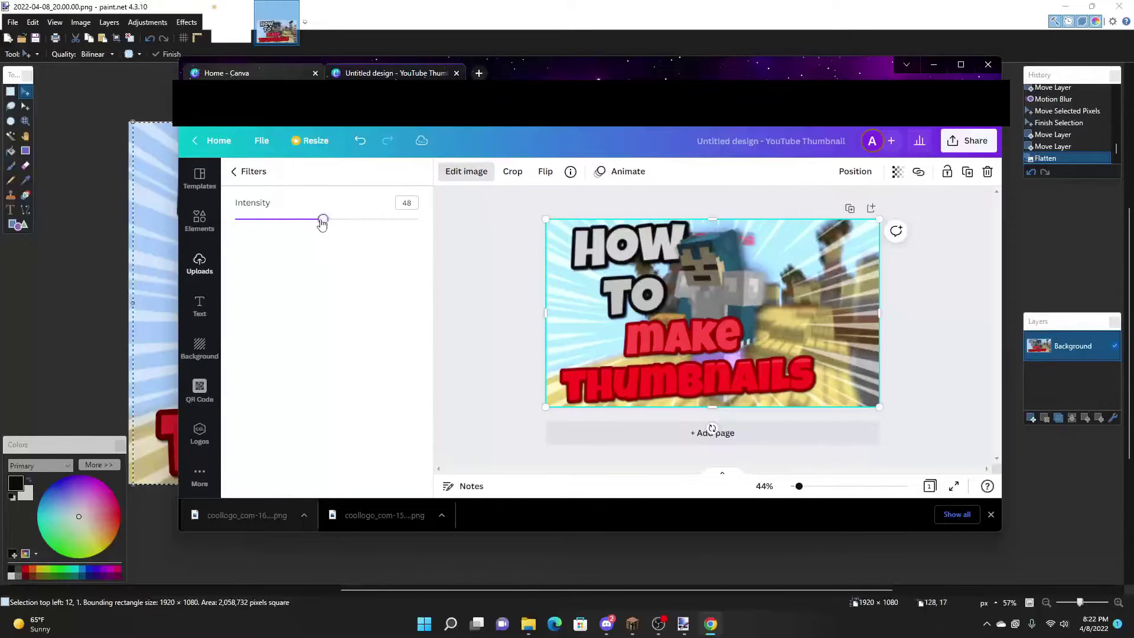
pyautogui.moveTo(322, 222); pyautogui.dragTo(291, 218)
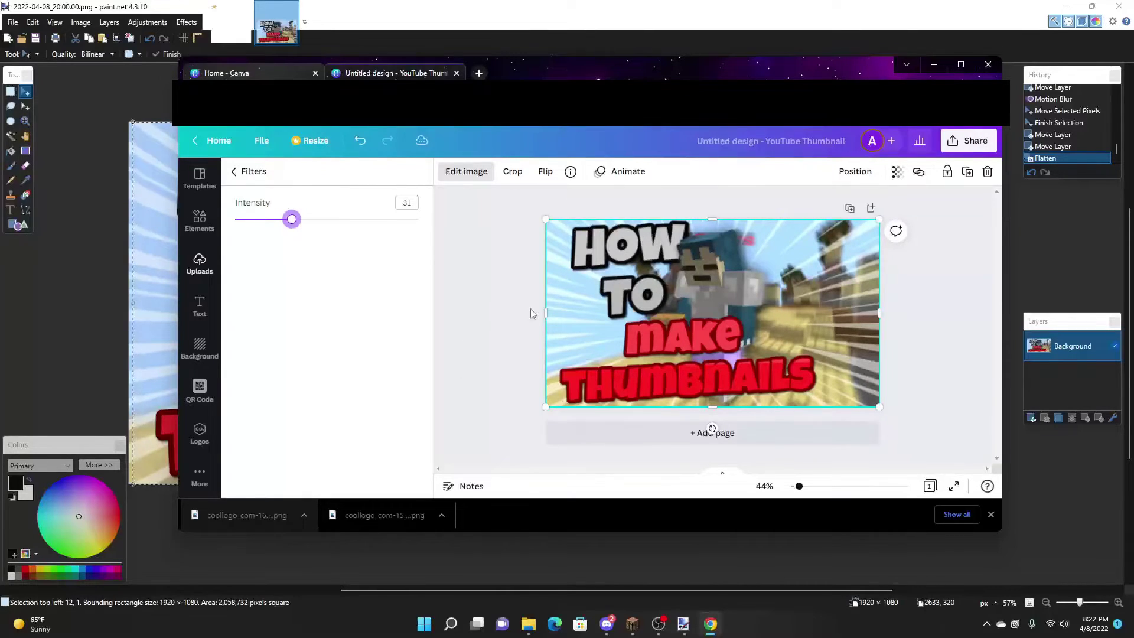
# Download the filtered thumbnail design as a PNG.
pyautogui.click(959, 139)
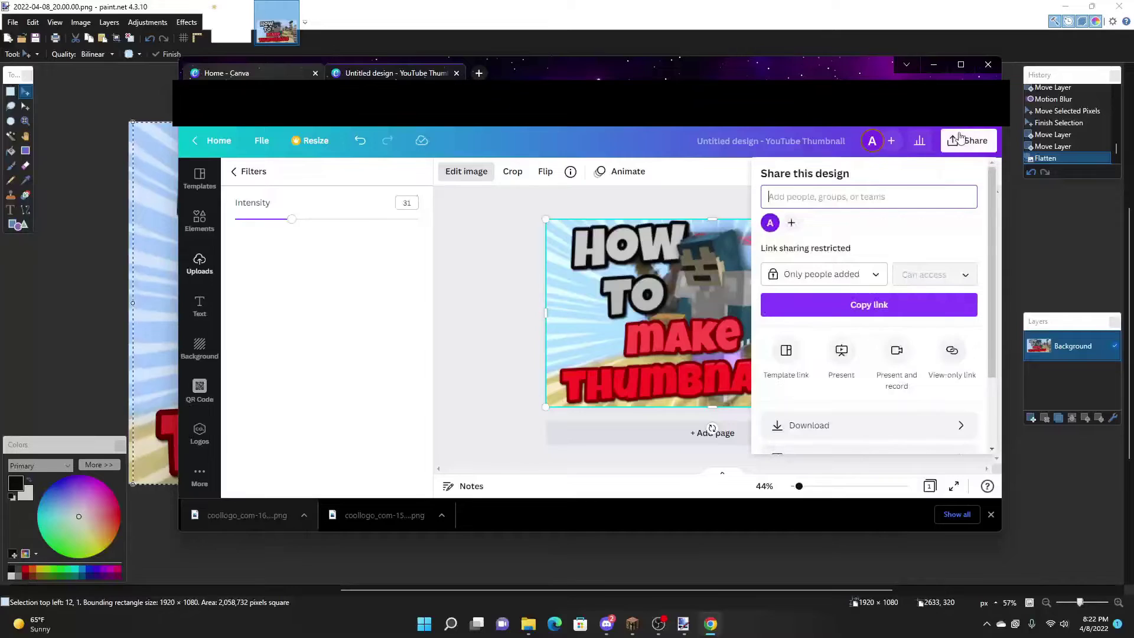
pyautogui.click(830, 427)
pyautogui.click(840, 392)
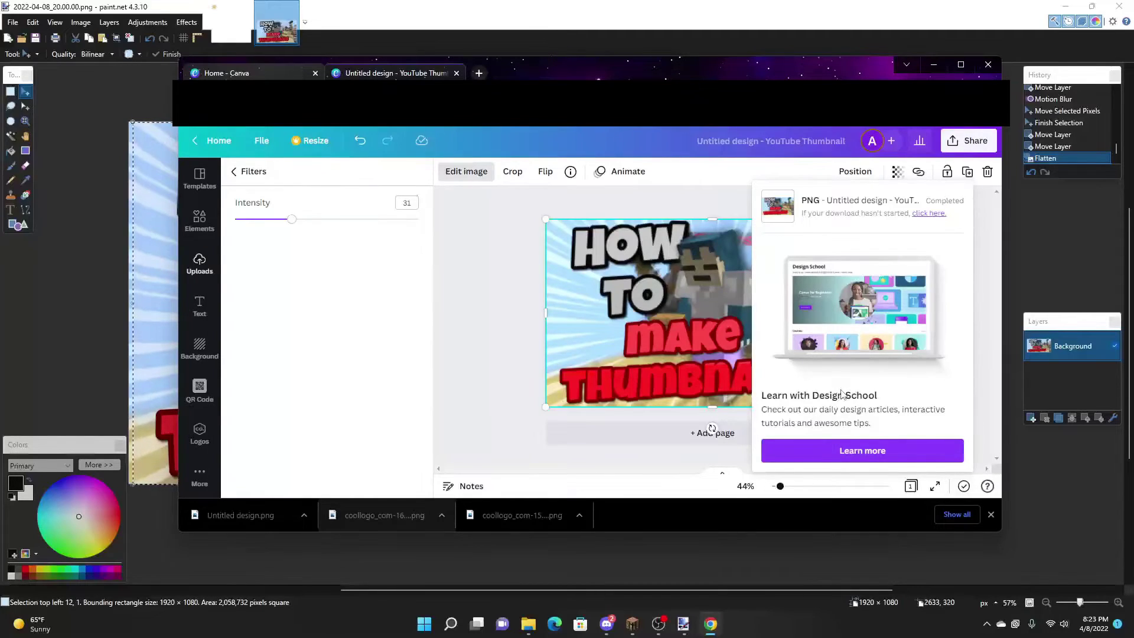
# Switch back to paint.net with its window maximized and look over the flattened thumbnail.
pyautogui.click(716, 44)
pyautogui.moveTo(716, 7); pyautogui.dragTo(597, 65)
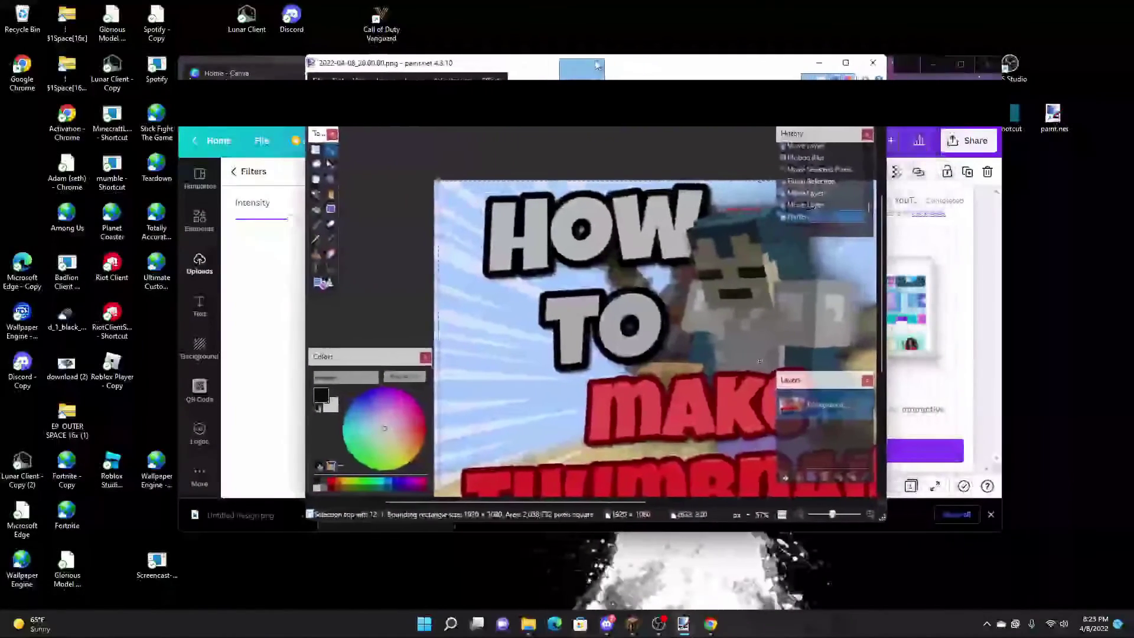
pyautogui.click(837, 62)
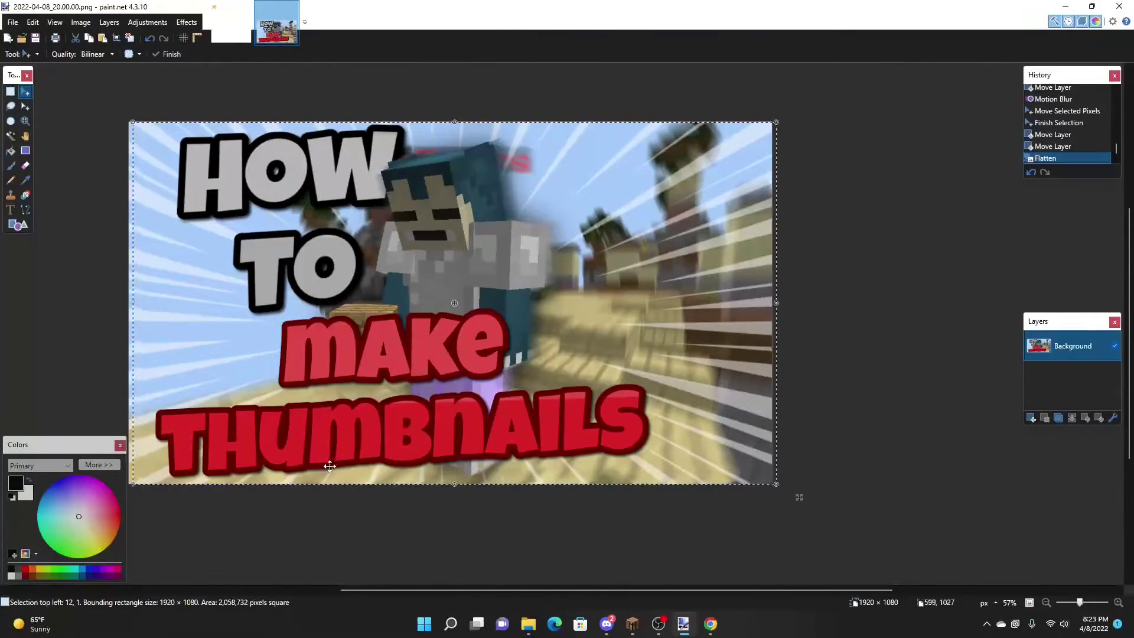
pyautogui.scroll(-5, 434, 400)
pyautogui.scroll(4, 431, 402)
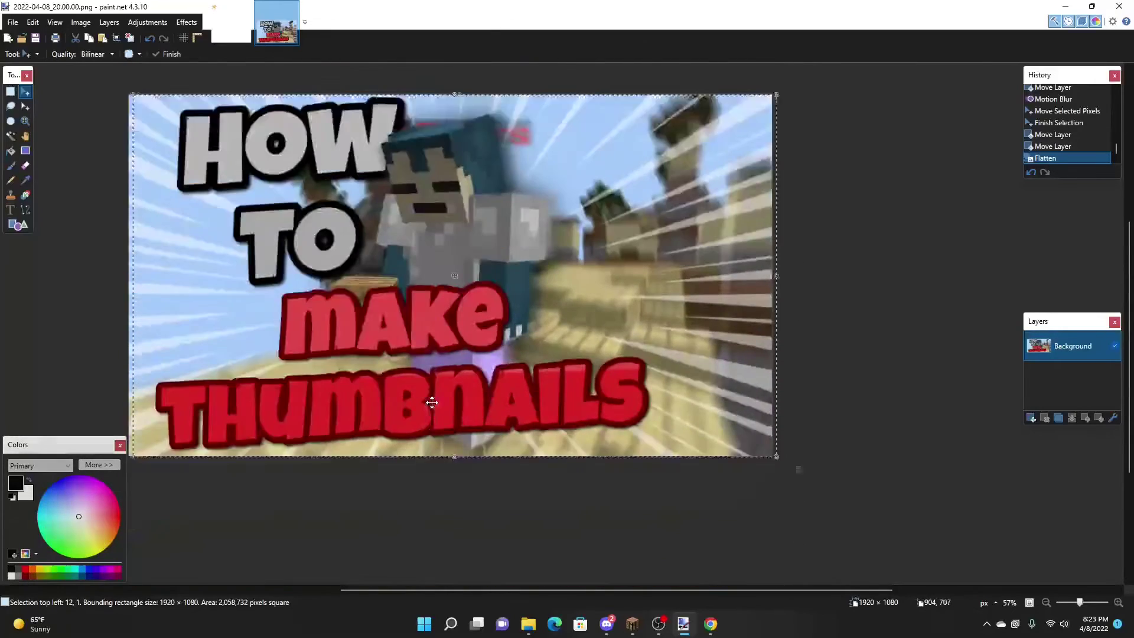
pyautogui.scroll(2, 431, 396)
pyautogui.scroll(-2, 407, 384)
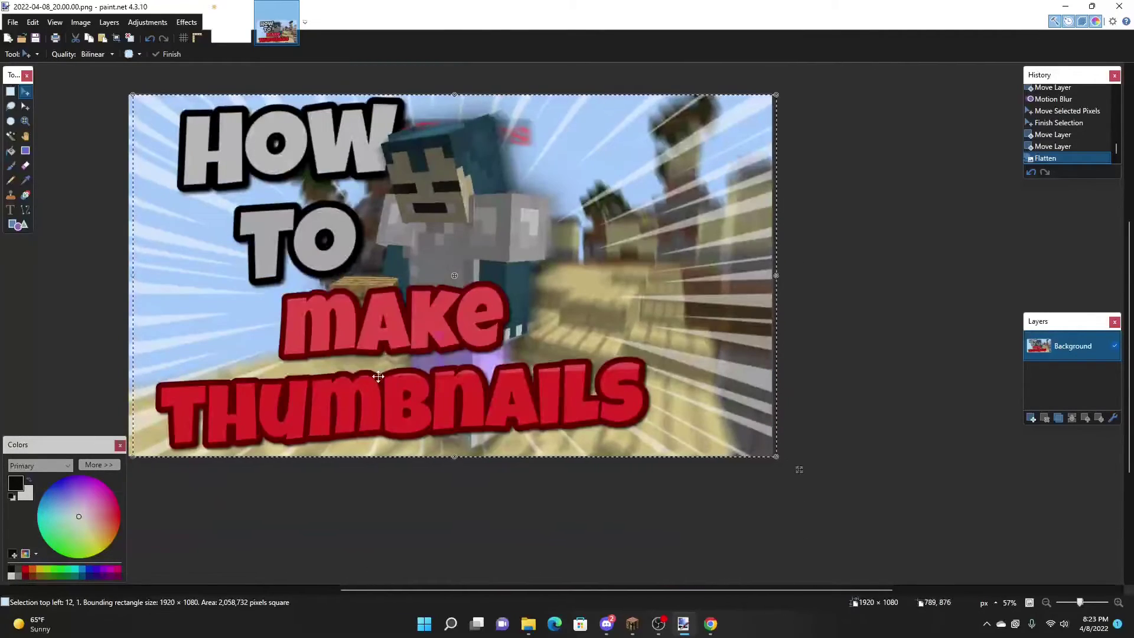